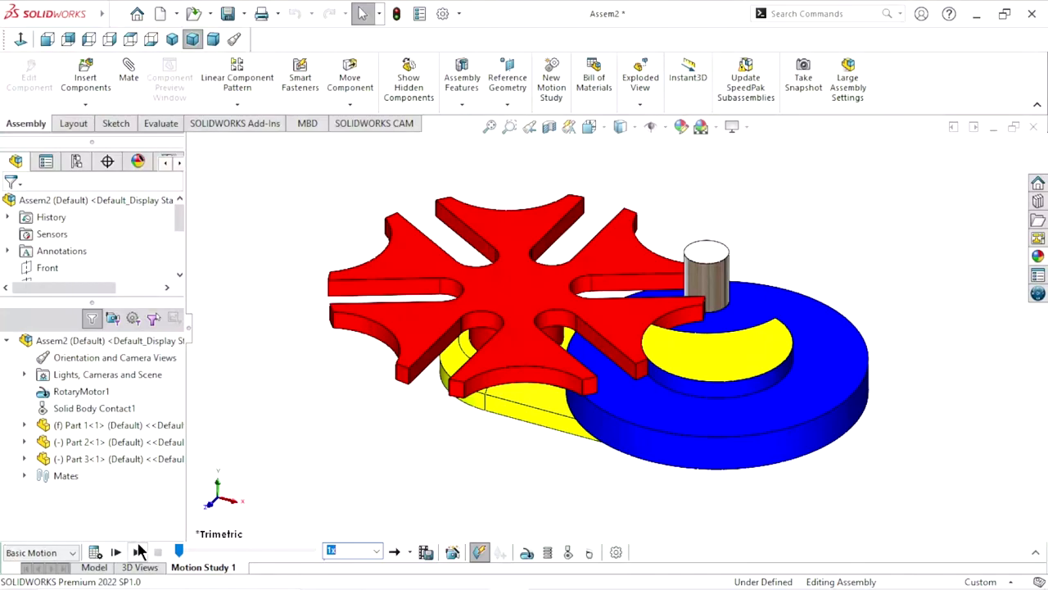
# - Play the Geneva assembly's motion study and switch to Top view
pyautogui.click(138, 551)
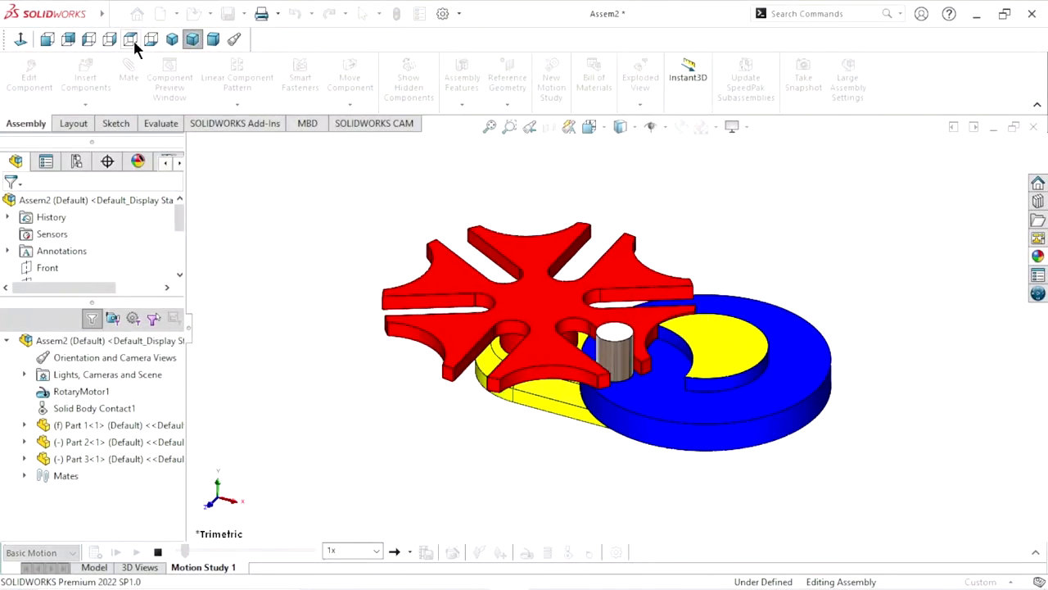
pyautogui.click(130, 39)
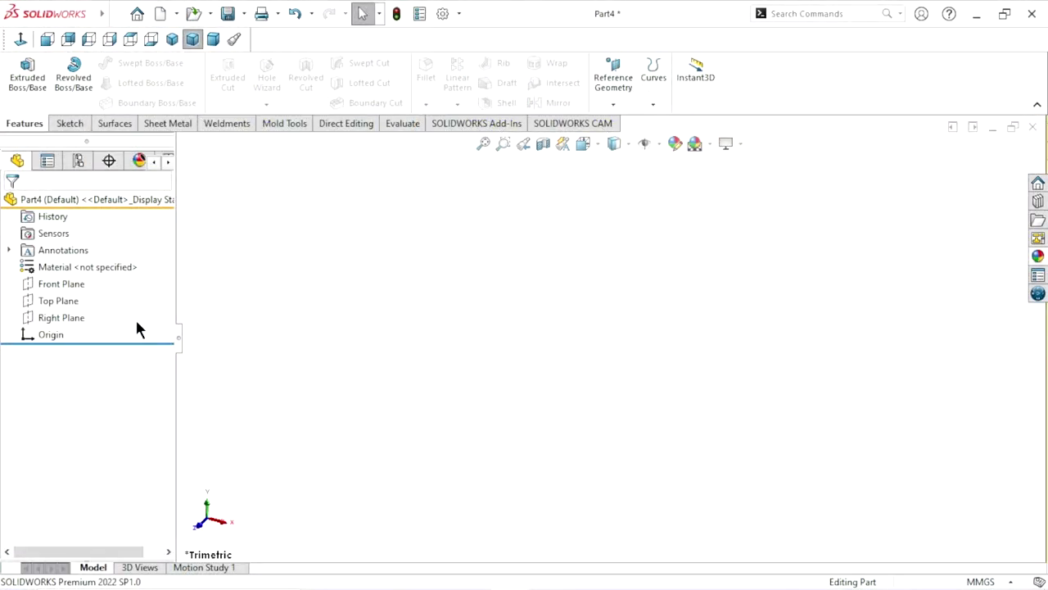
# - Start a sketch on the Top Plane and draw a center rectangle from the origin
pyautogui.click(63, 300)
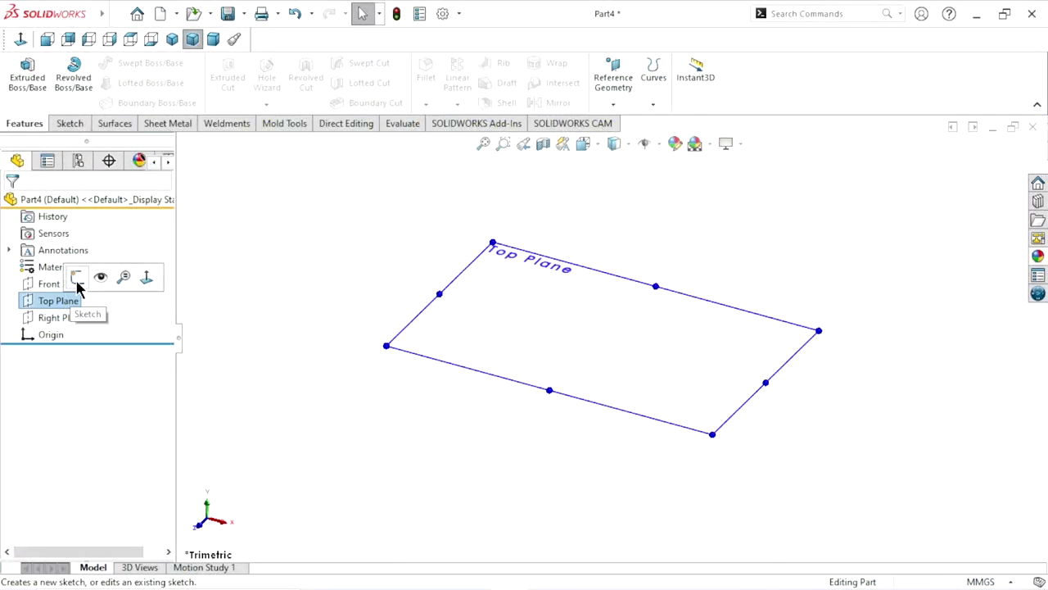
pyautogui.click(77, 283)
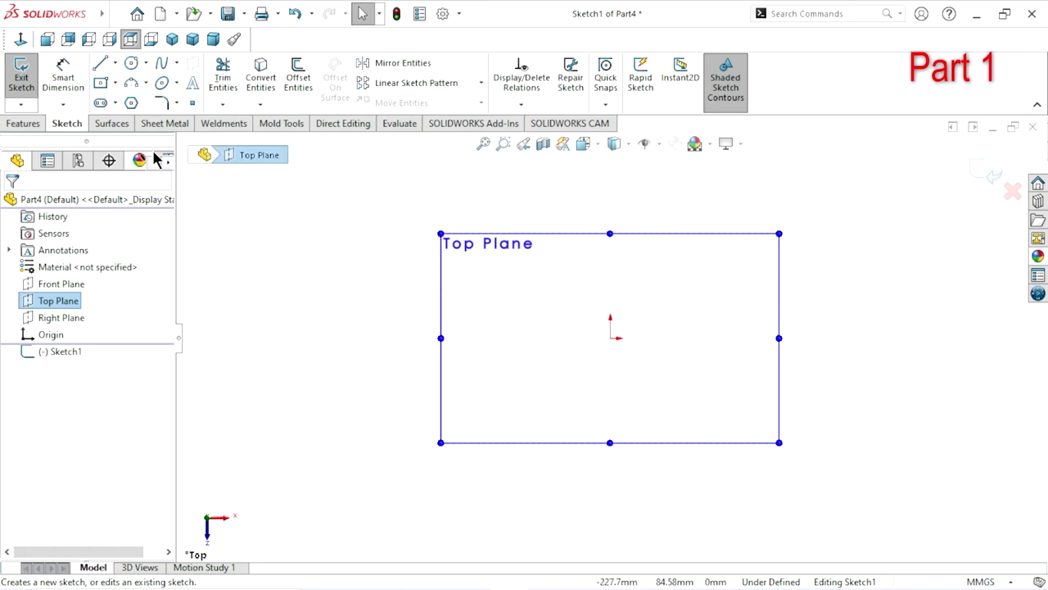
pyautogui.click(609, 337)
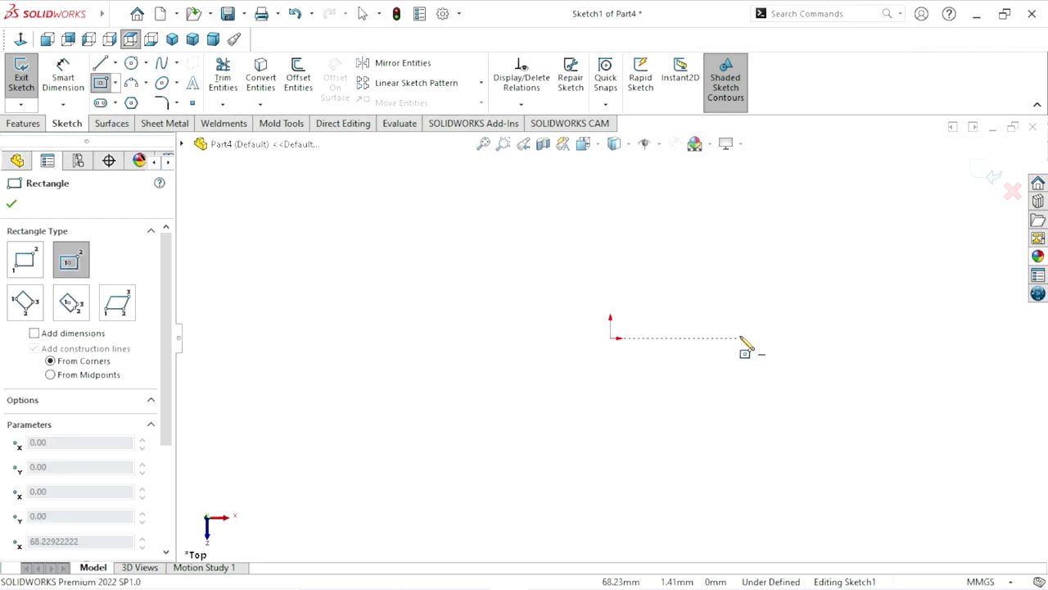
pyautogui.click(744, 275)
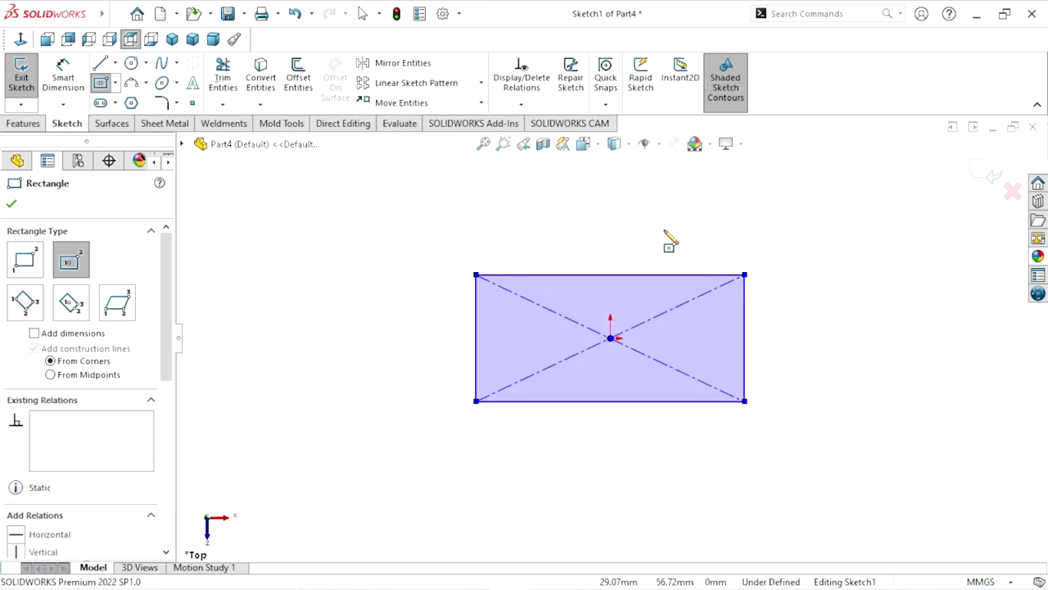
pyautogui.rightClick(673, 238)
pyautogui.click(688, 239)
# - Dimension the rectangle to 45 mm height and 100 mm width
pyautogui.click(63, 78)
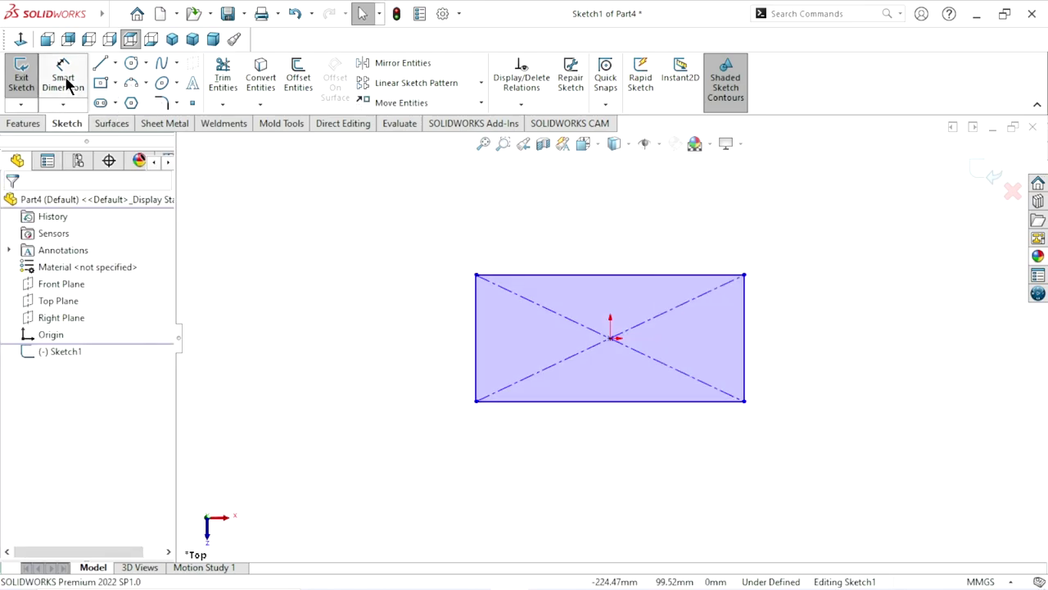
pyautogui.click(477, 335)
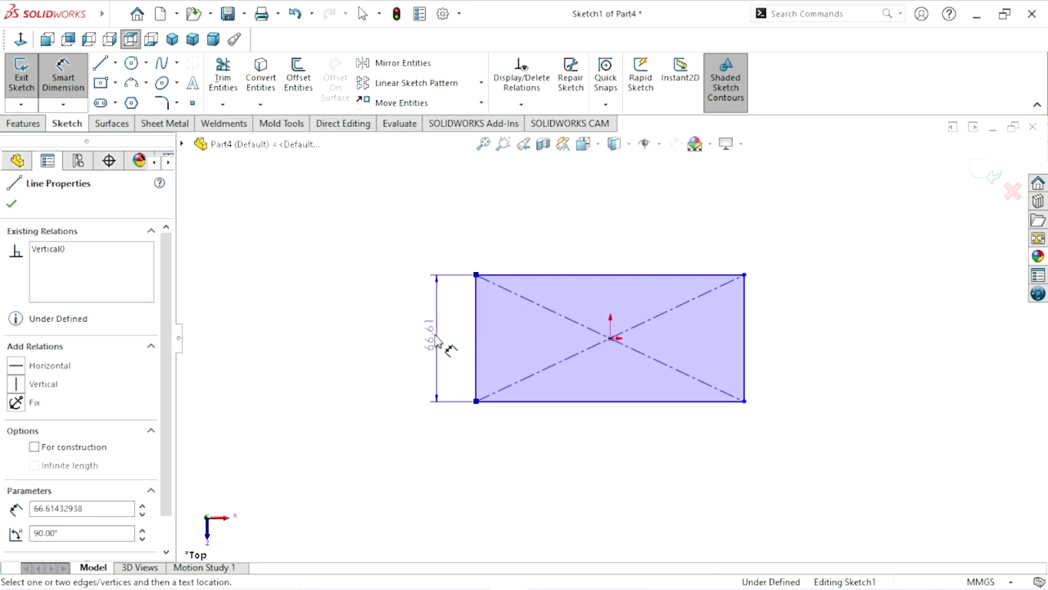
pyautogui.click(438, 342)
pyautogui.write('4')
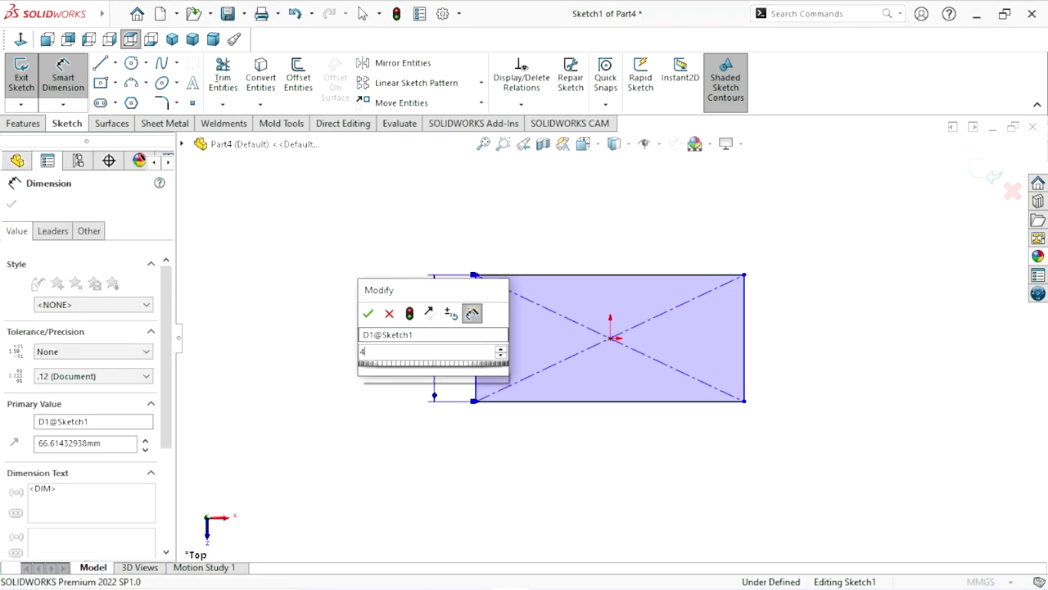
pyautogui.write('5')
pyautogui.click(364, 312)
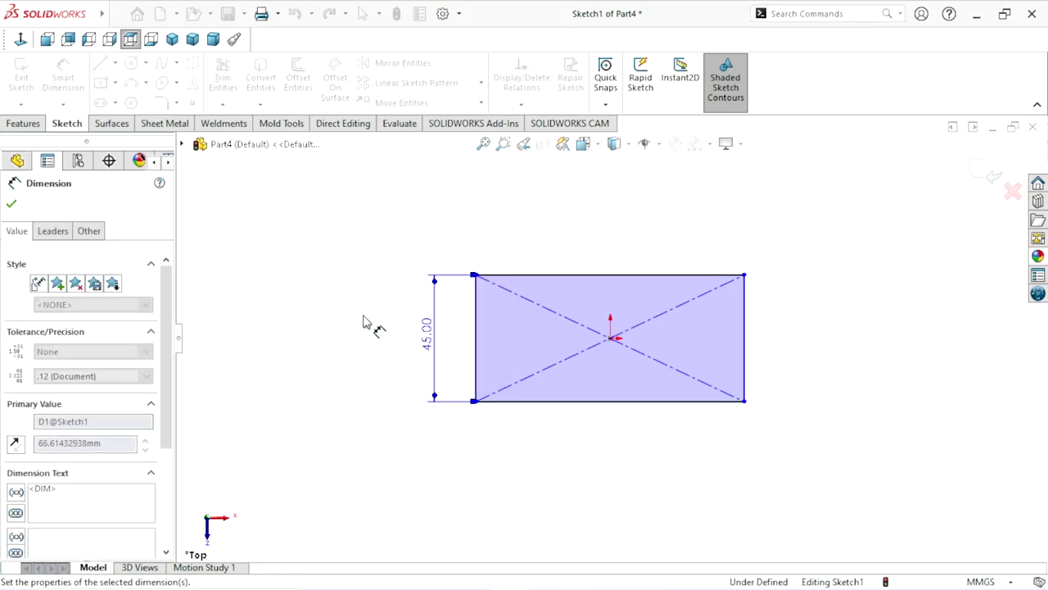
pyautogui.click(608, 275)
pyautogui.click(609, 246)
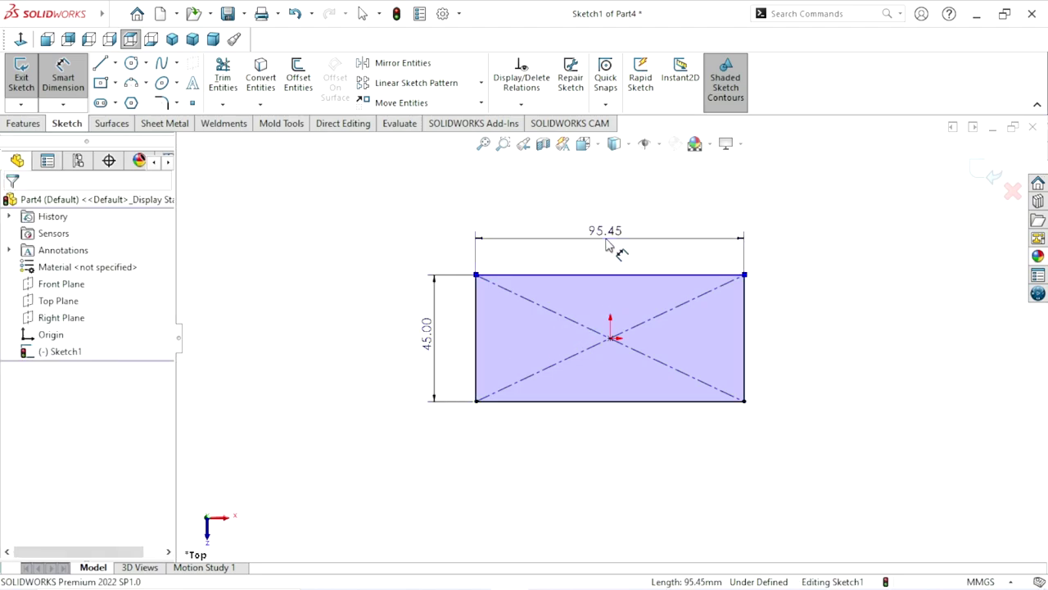
pyautogui.write('100')
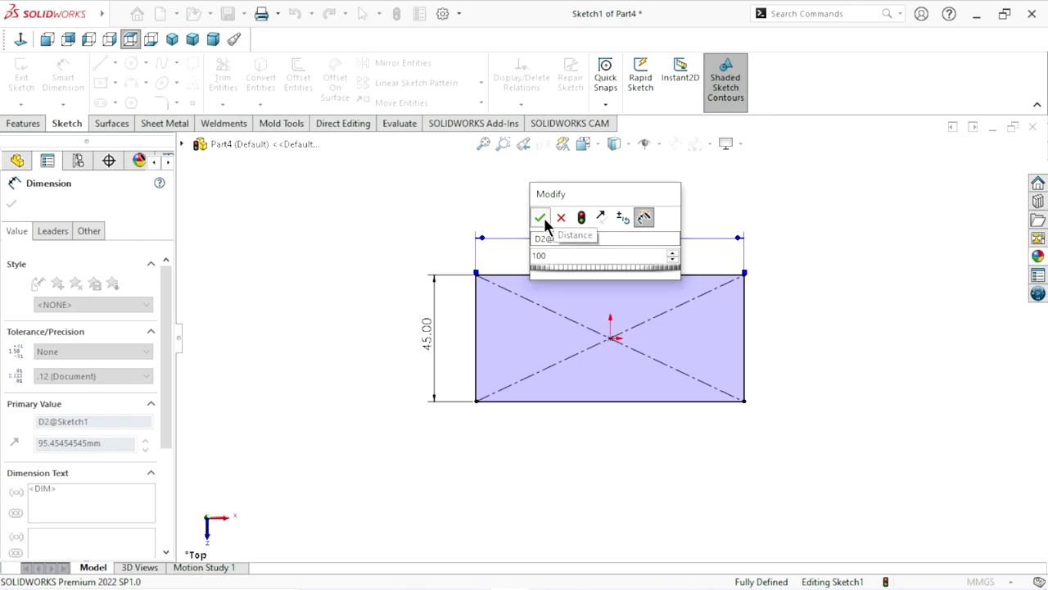
pyautogui.click(541, 217)
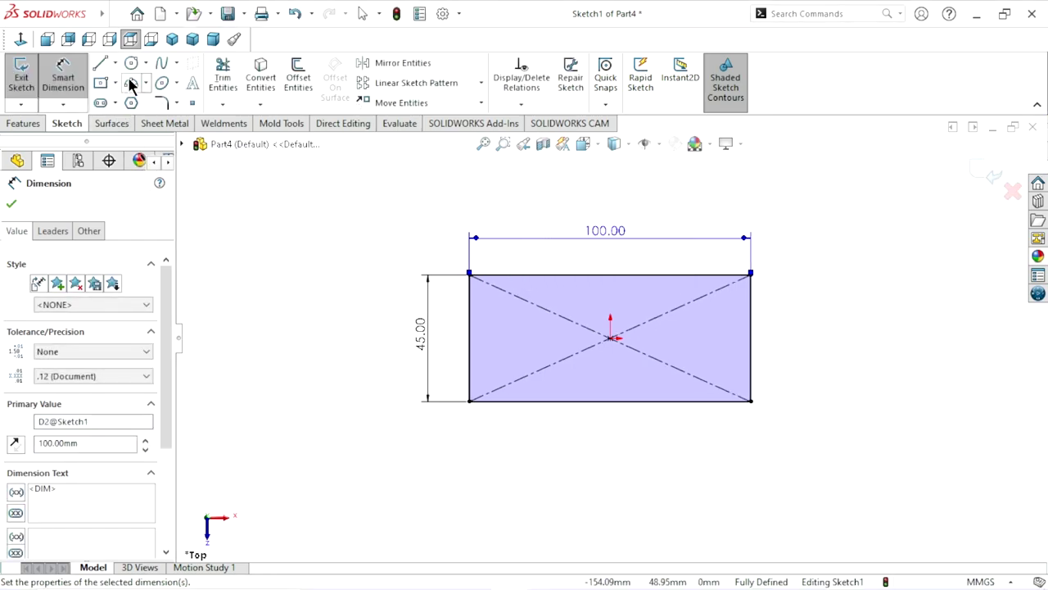
# - Draw a horizontal midpoint line centred on the origin inside the rectangle
pyautogui.click(116, 63)
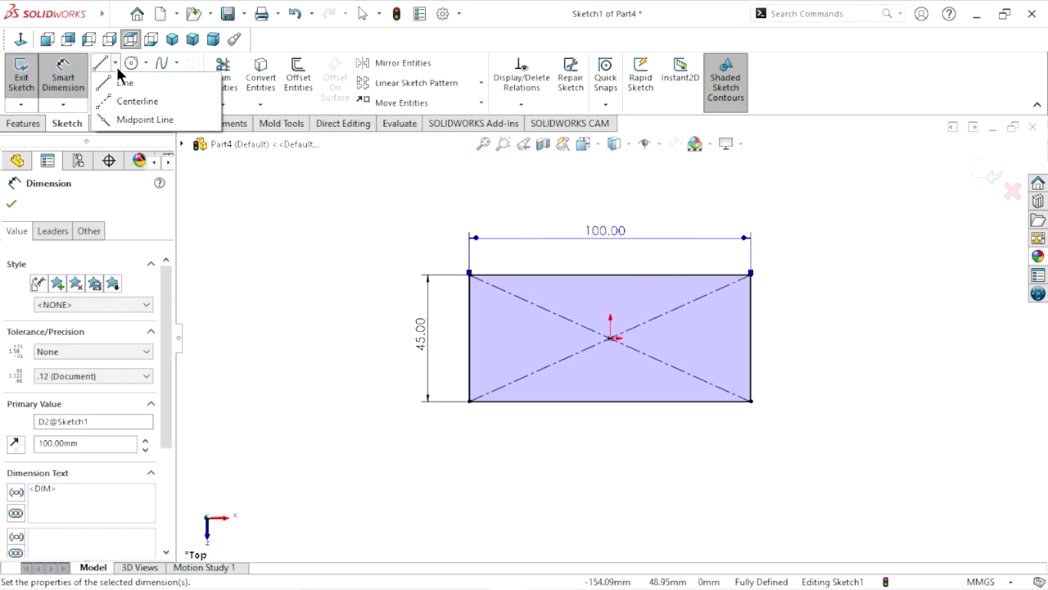
pyautogui.click(123, 120)
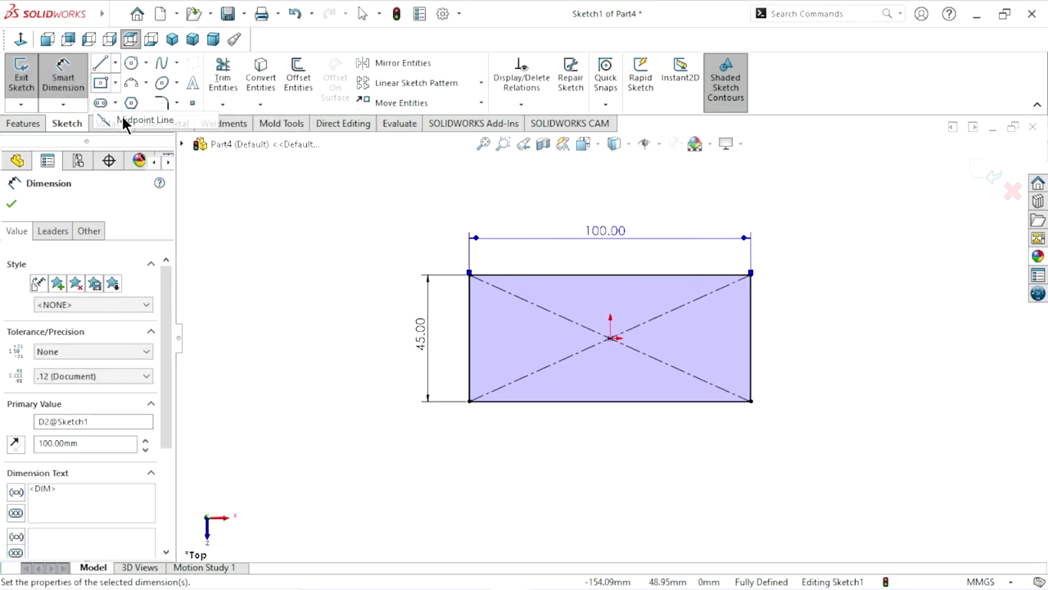
pyautogui.click(610, 337)
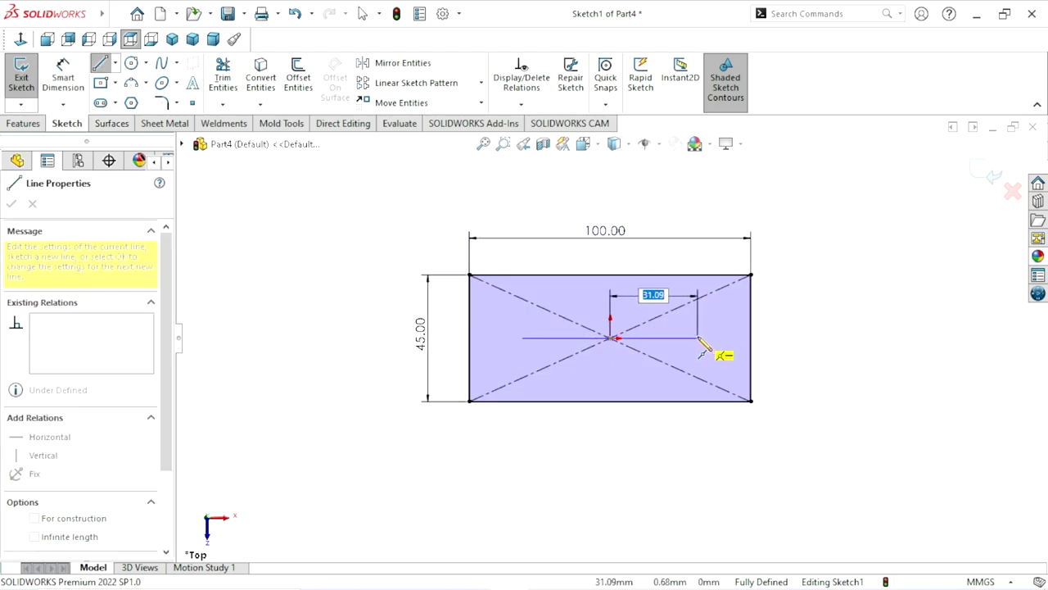
pyautogui.click(700, 346)
pyautogui.rightClick(809, 338)
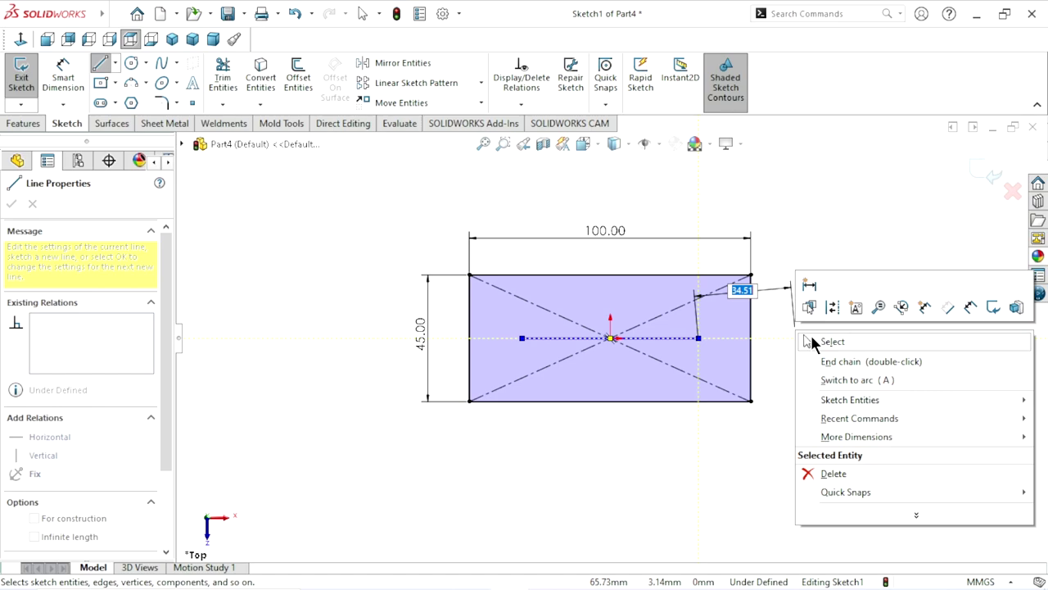
pyautogui.click(809, 340)
# - Dimension the midpoint line to 60 mm length
pyautogui.click(59, 91)
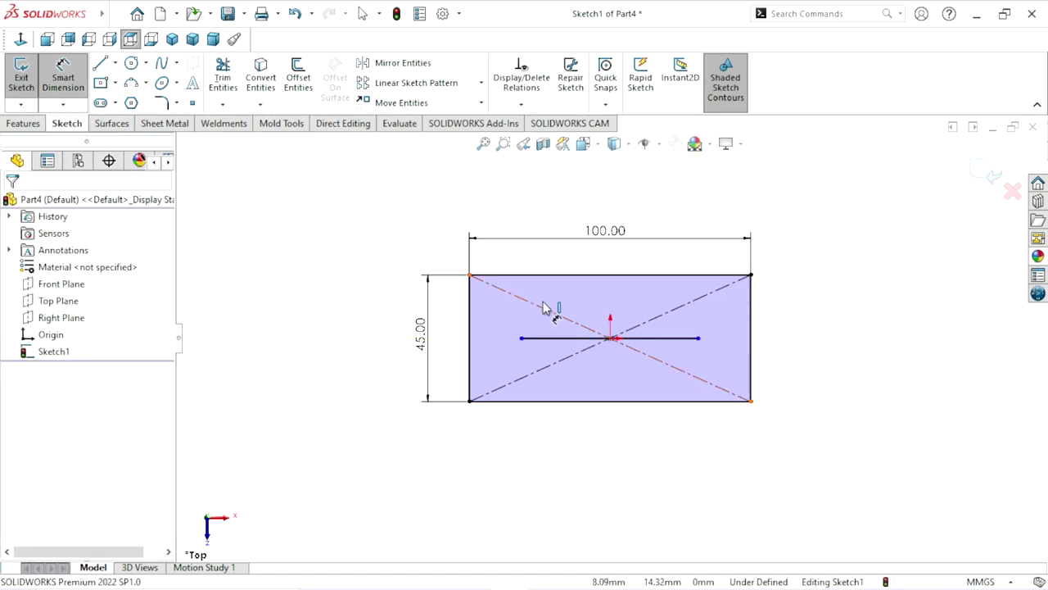
pyautogui.click(591, 338)
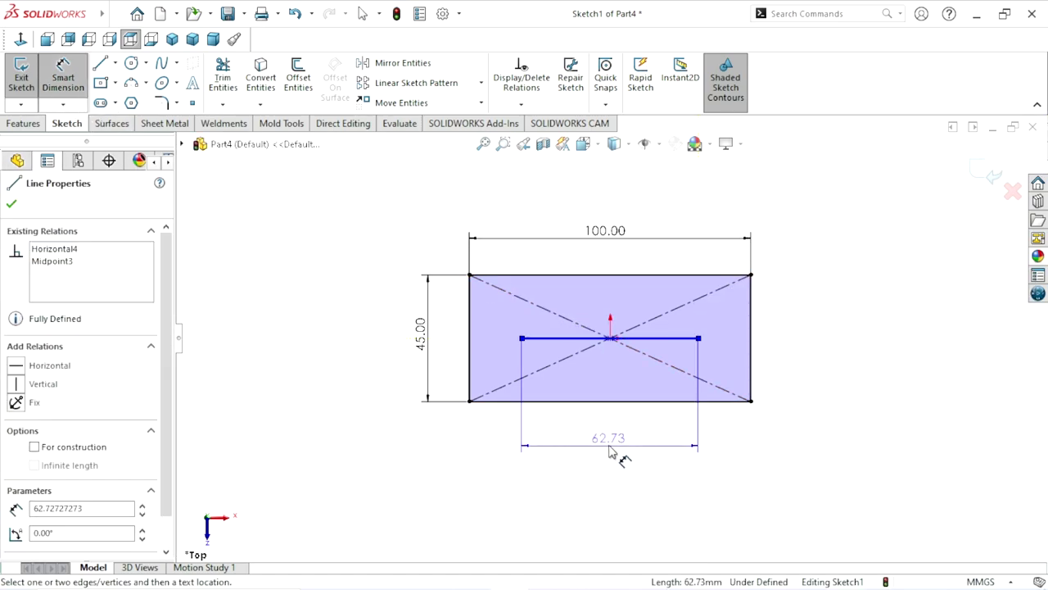
pyautogui.click(610, 452)
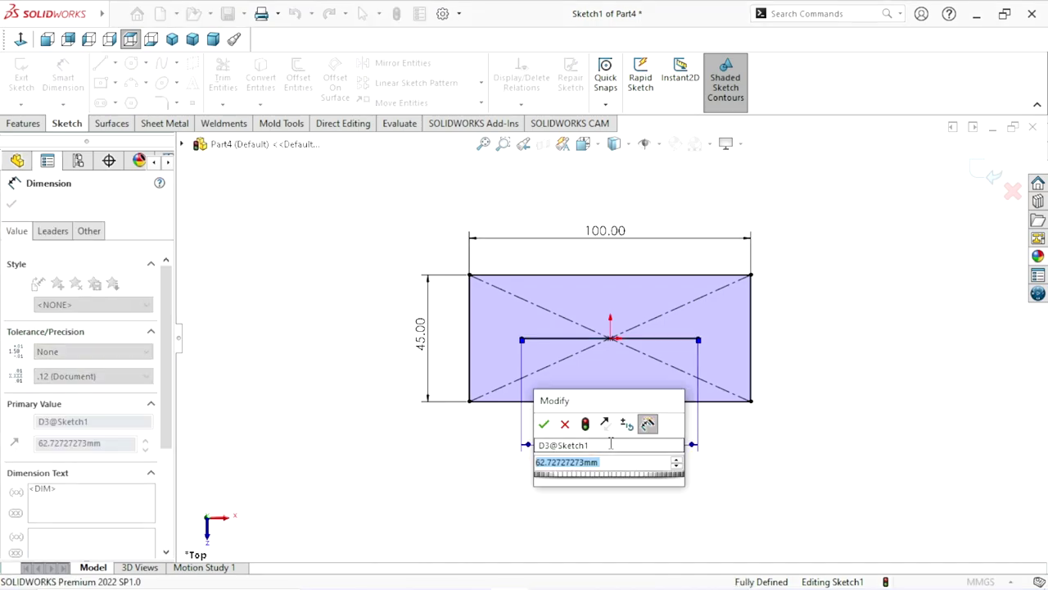
pyautogui.write('60')
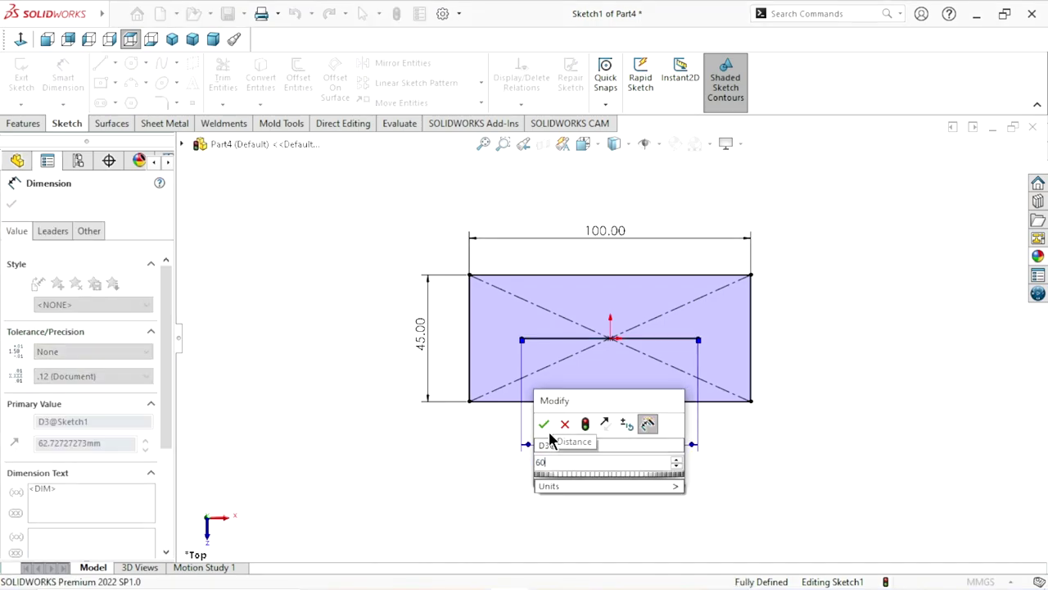
pyautogui.click(543, 424)
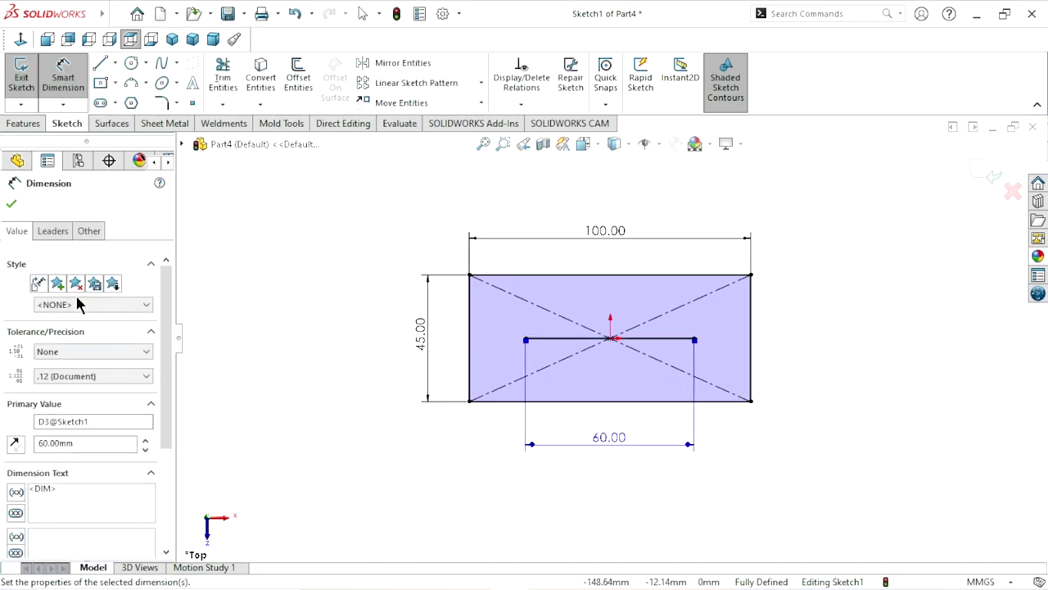
pyautogui.click(11, 205)
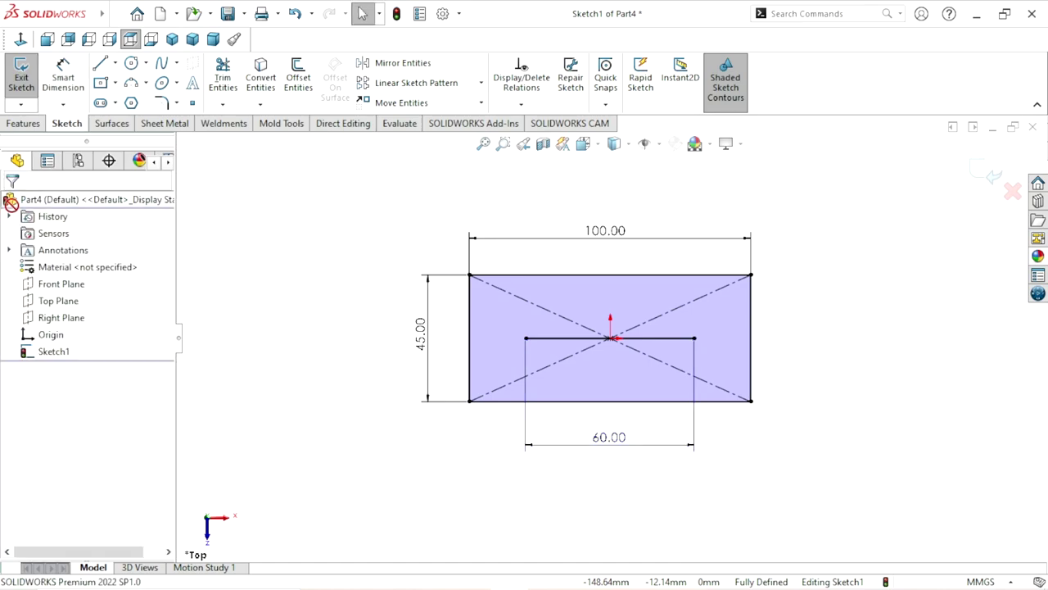
# - Convert the 60 mm line to construction geometry
pyautogui.click(567, 344)
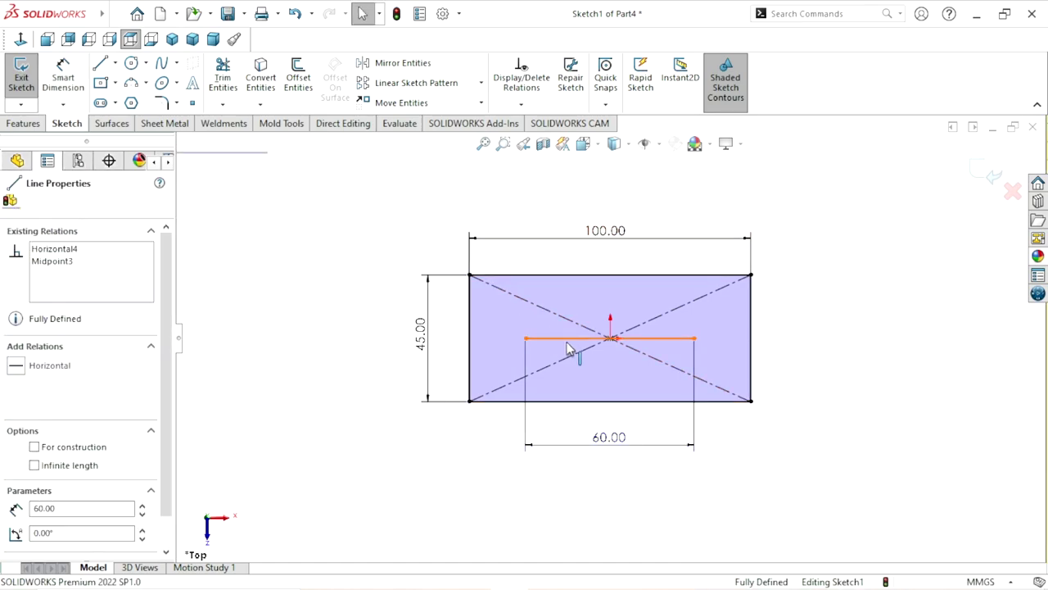
pyautogui.click(34, 447)
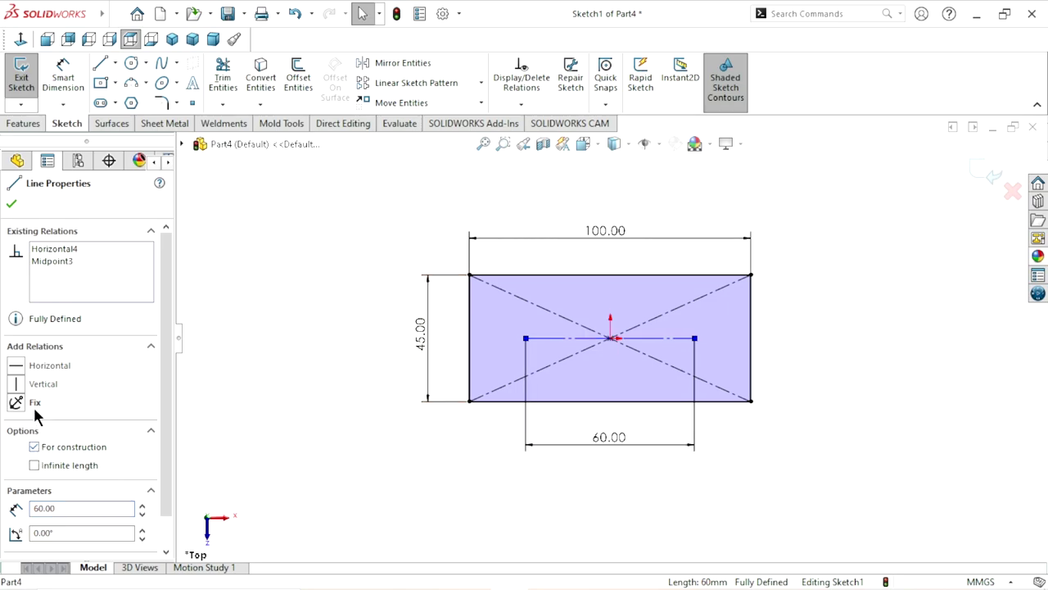
pyautogui.click(13, 206)
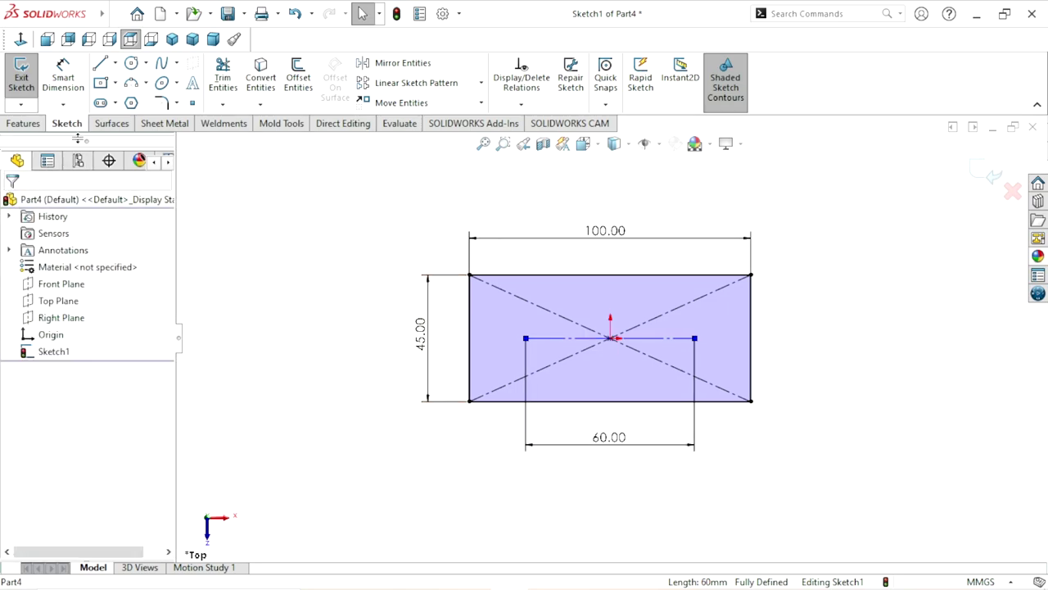
# - Draw two circles centred on the ends of the 60 mm construction line
pyautogui.click(131, 66)
pyautogui.click(526, 338)
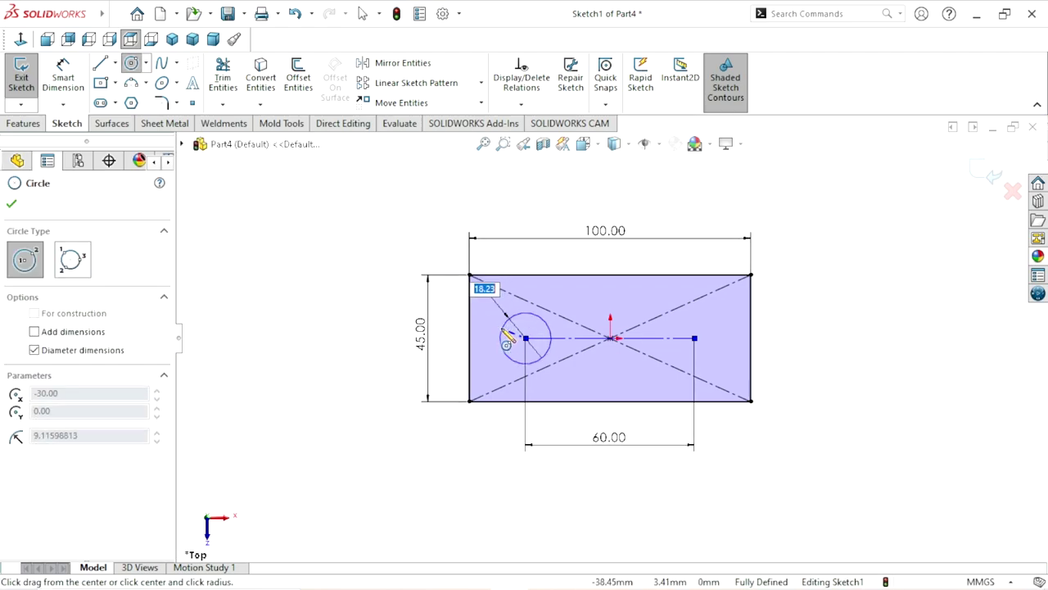
pyautogui.click(504, 335)
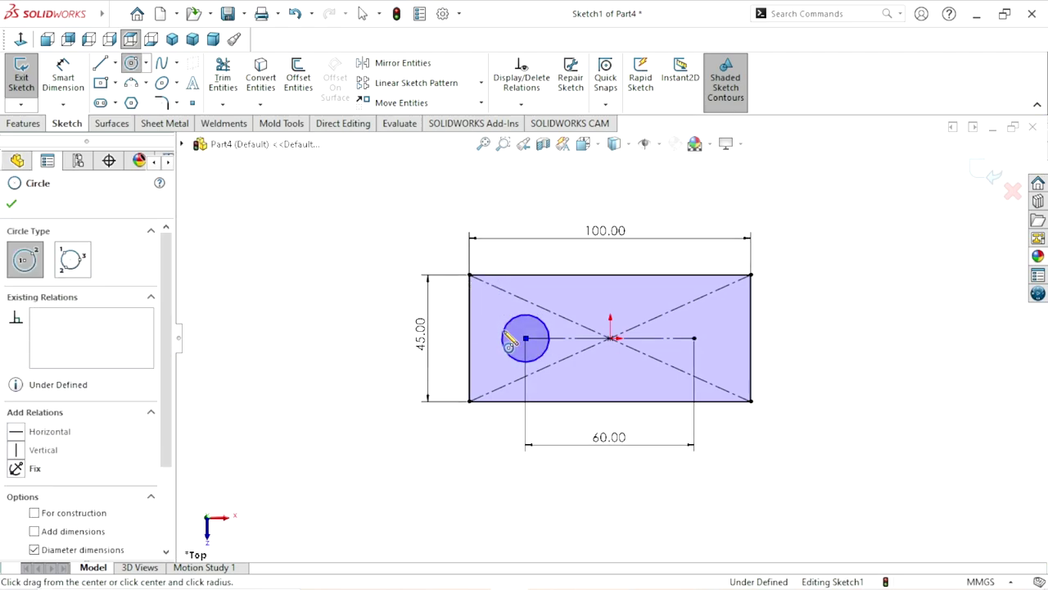
pyautogui.click(693, 338)
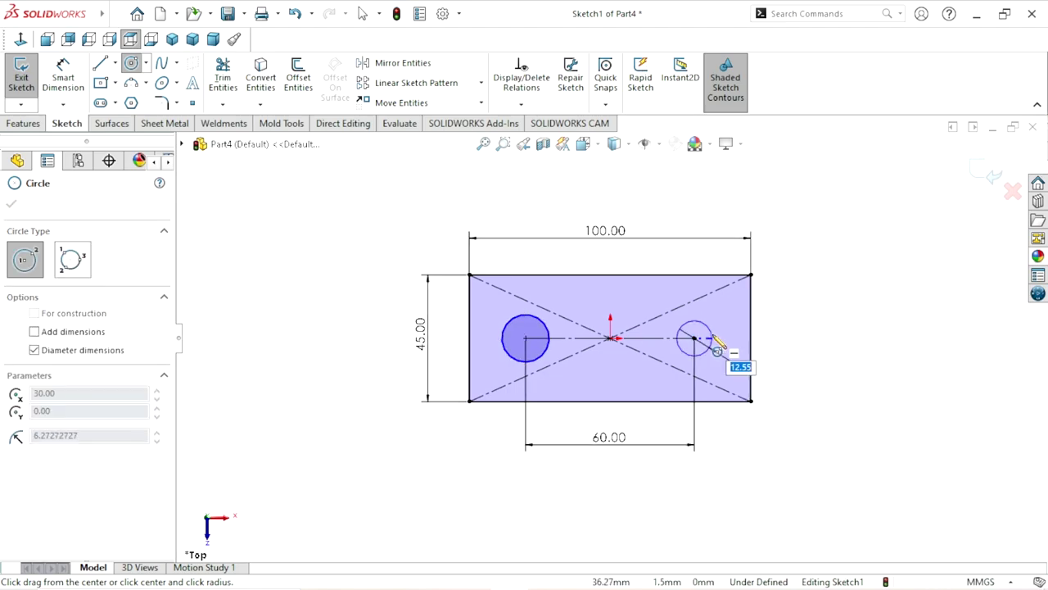
pyautogui.click(716, 336)
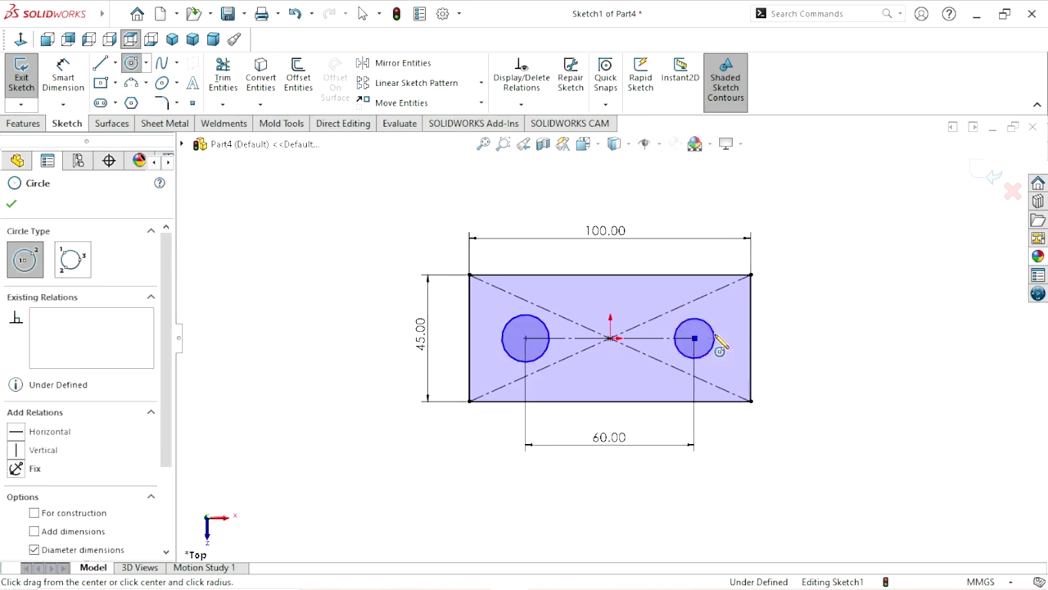
pyautogui.rightClick(796, 334)
pyautogui.click(802, 334)
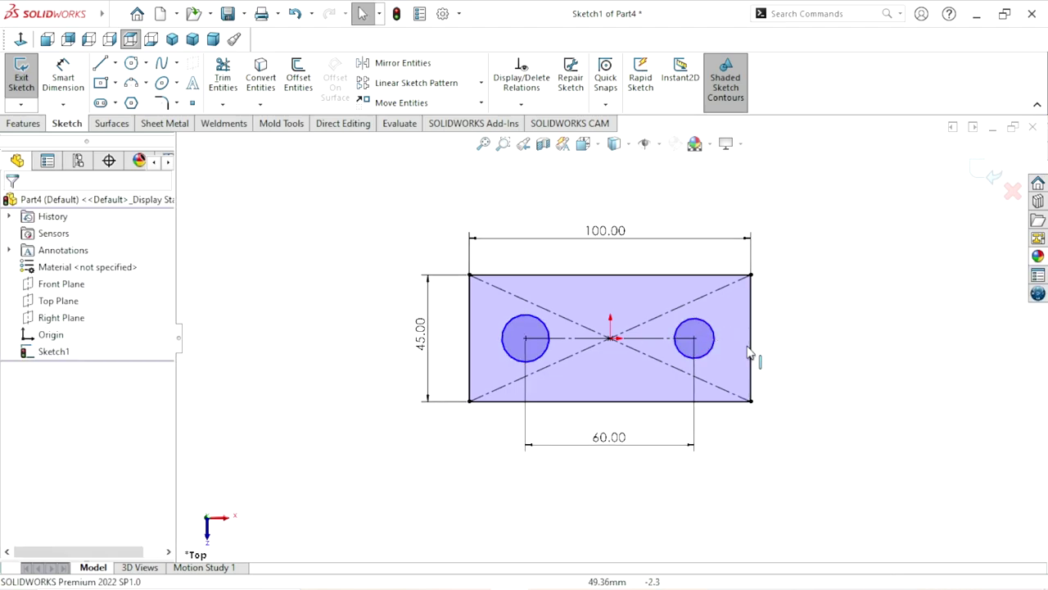
# - Dimension the left circle to Ø15 mm and move the dimension onto the plate
pyautogui.click(46, 82)
pyautogui.click(507, 336)
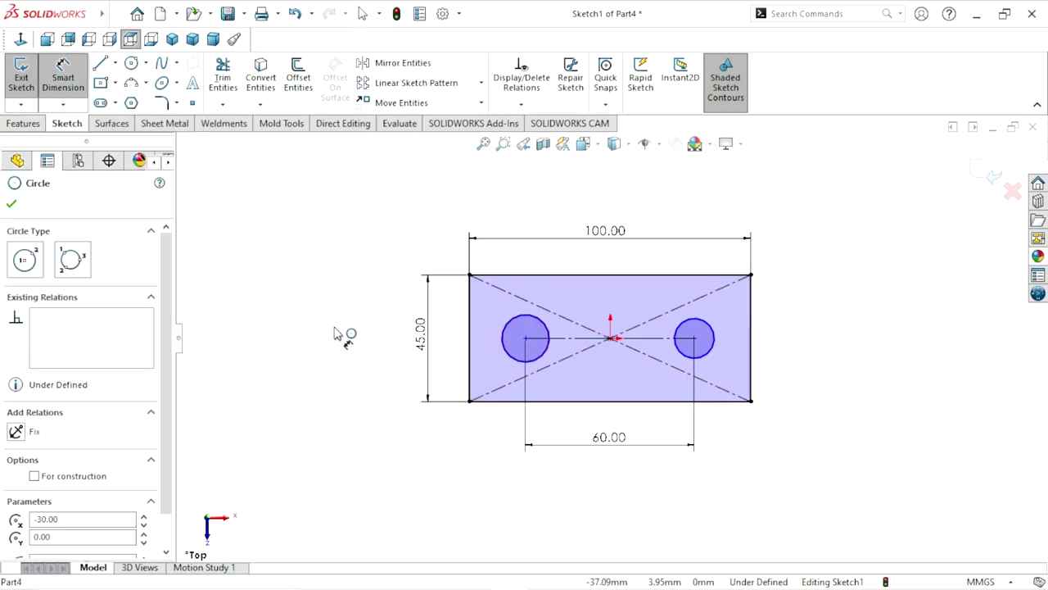
pyautogui.click(523, 269)
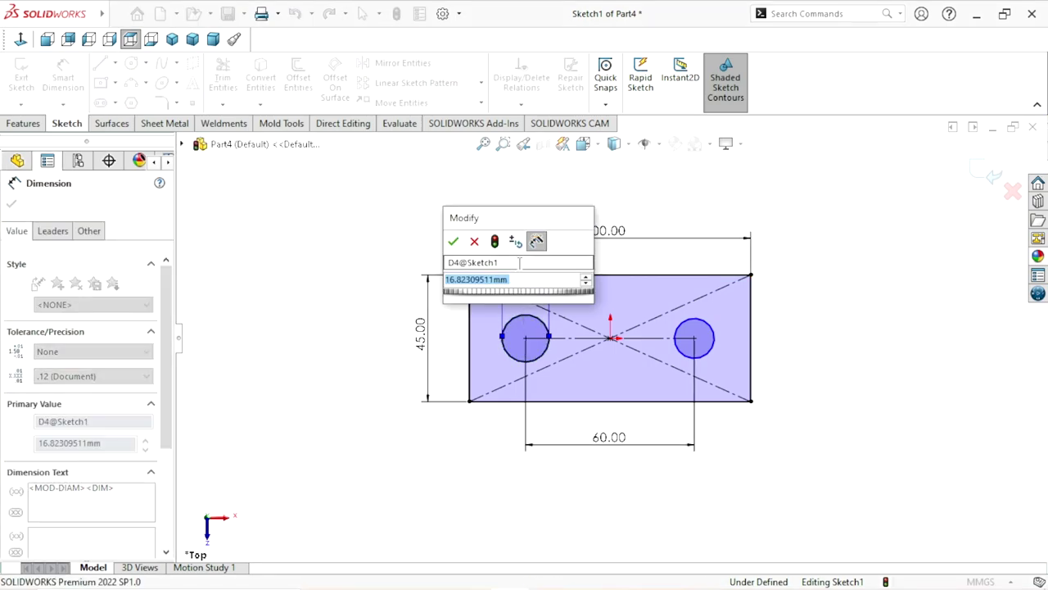
pyautogui.write('15')
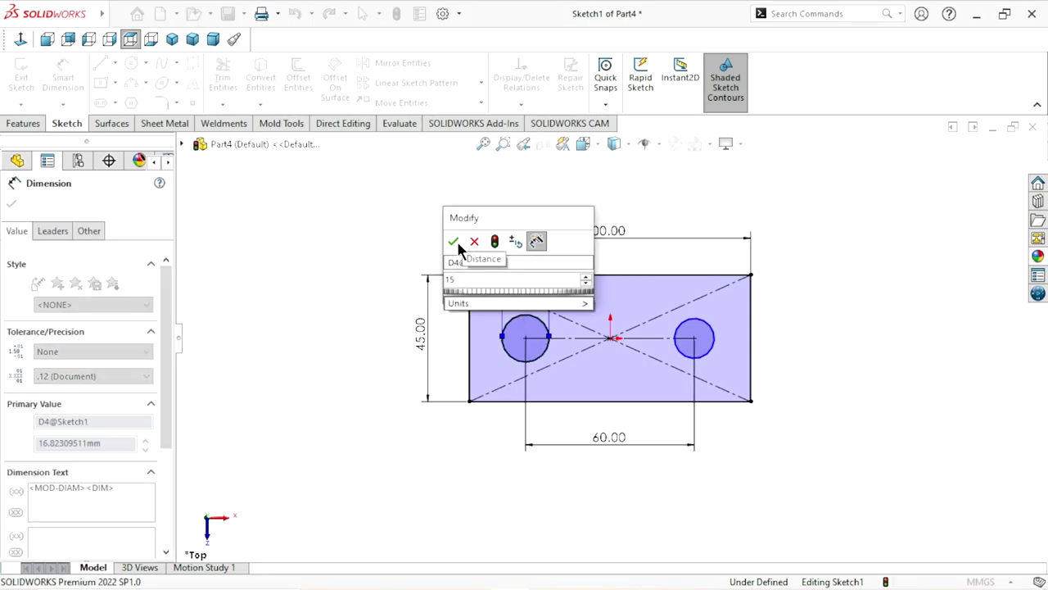
pyautogui.click(454, 240)
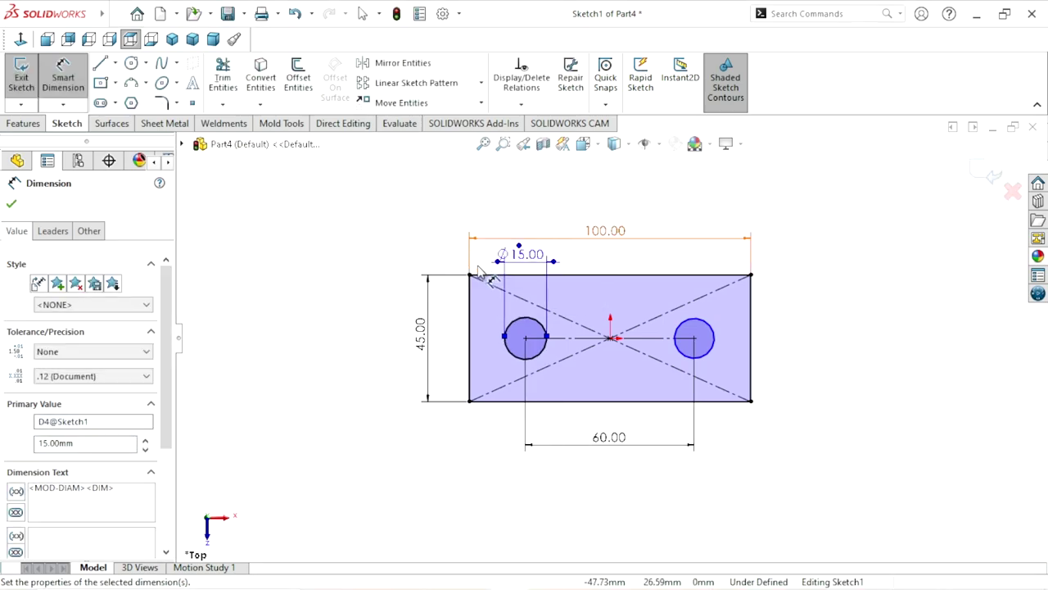
pyautogui.click(10, 205)
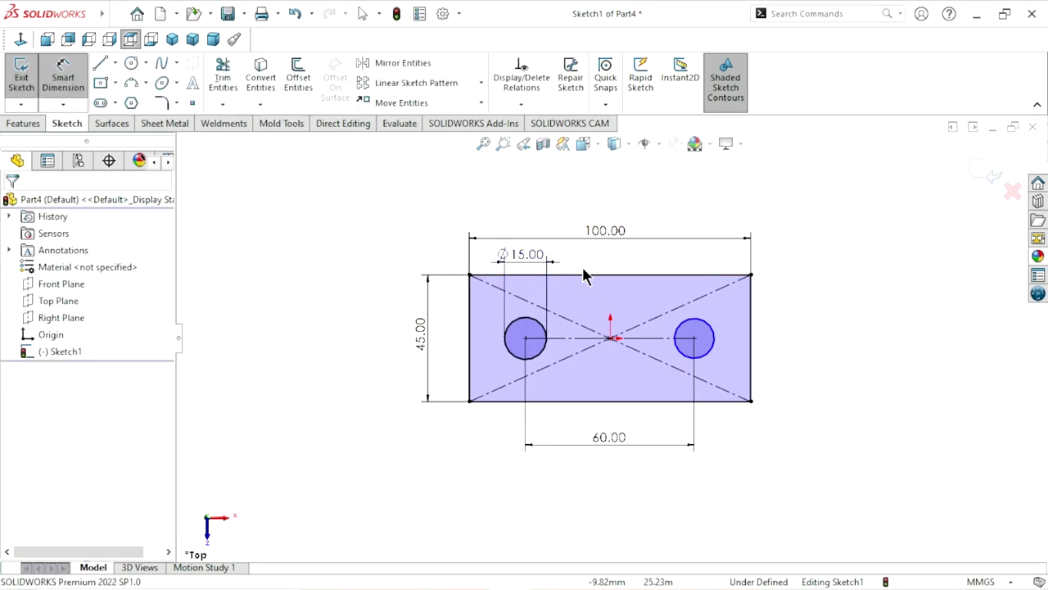
pyautogui.moveTo(524, 256)
pyautogui.mouseDown()
pyautogui.moveTo(524, 291)
pyautogui.moveTo(580, 296)
pyautogui.mouseUp()
pyautogui.click(814, 320)
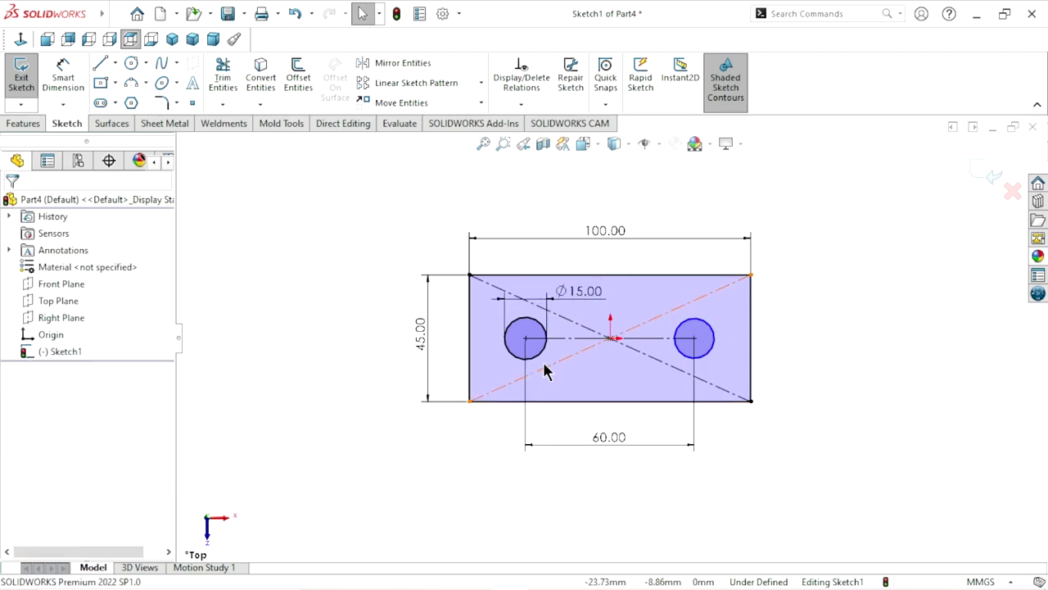
# - Add an Equal relation between the left and right circles
pyautogui.click(543, 353)
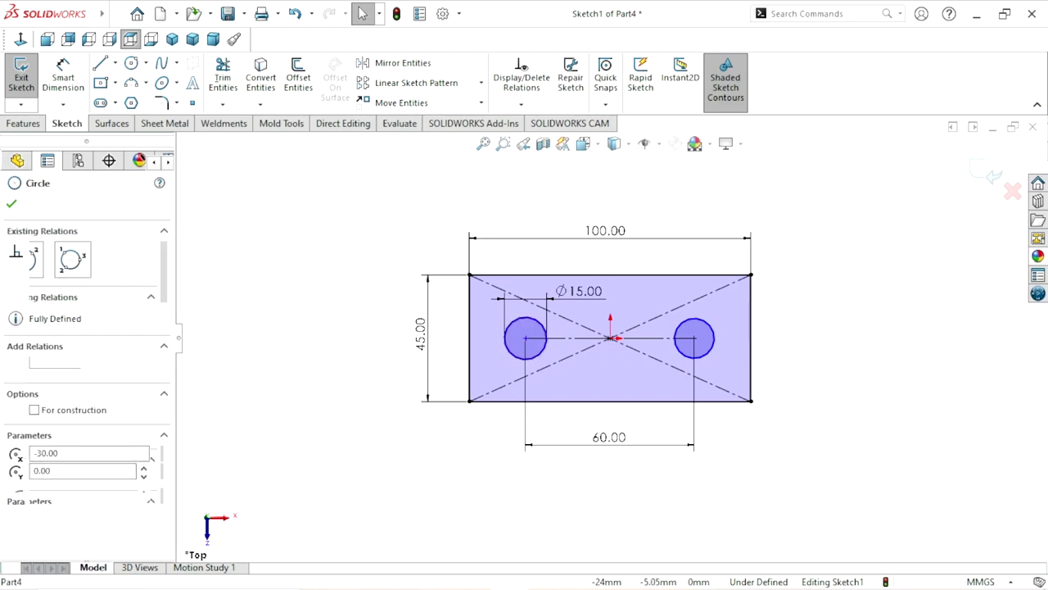
pyautogui.keyDown('ctrl'); pyautogui.click(713, 354); pyautogui.keyUp('ctrl')
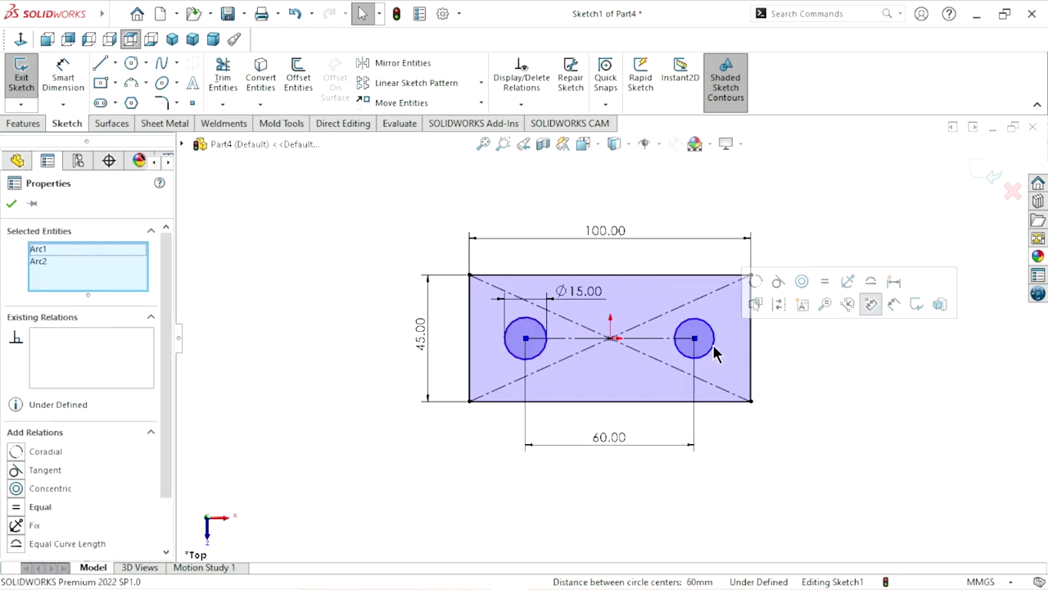
pyautogui.click(826, 286)
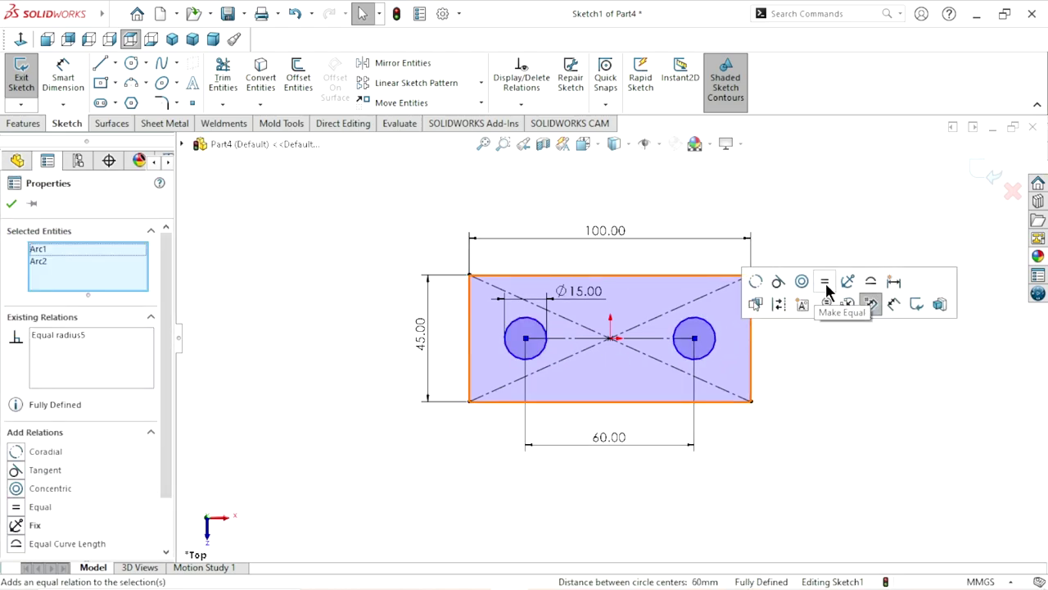
pyautogui.click(12, 204)
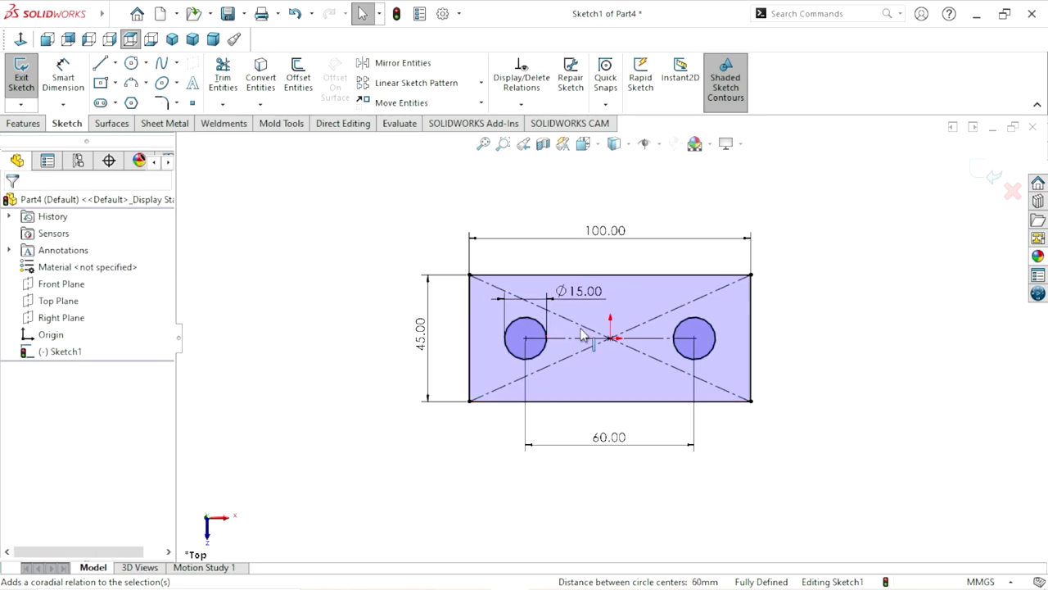
# - Extrude Sketch1 as a 10 mm blind boss
pyautogui.click(28, 123)
pyautogui.click(38, 93)
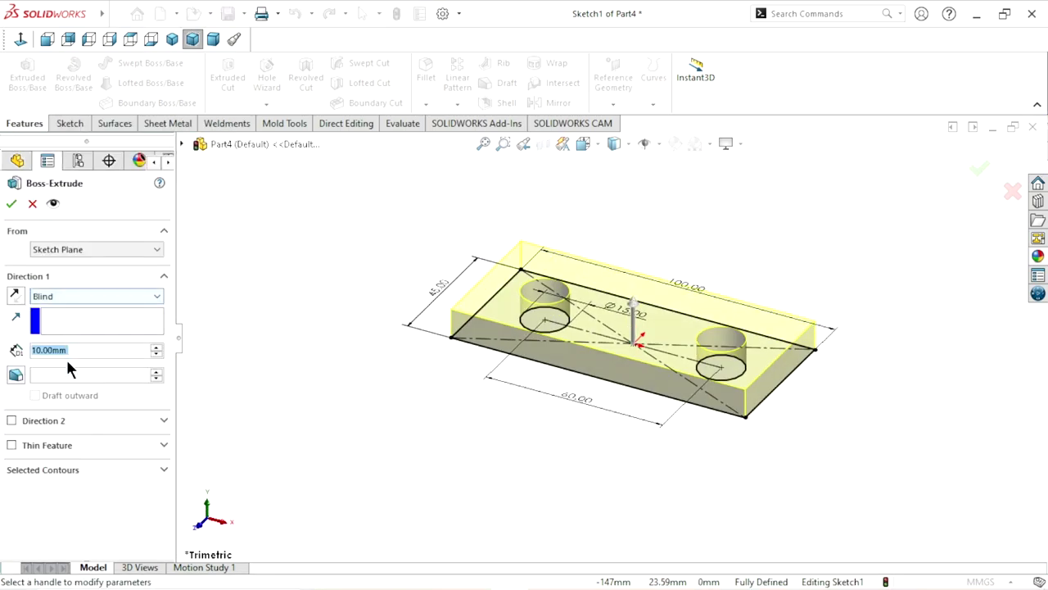
pyautogui.write('1')
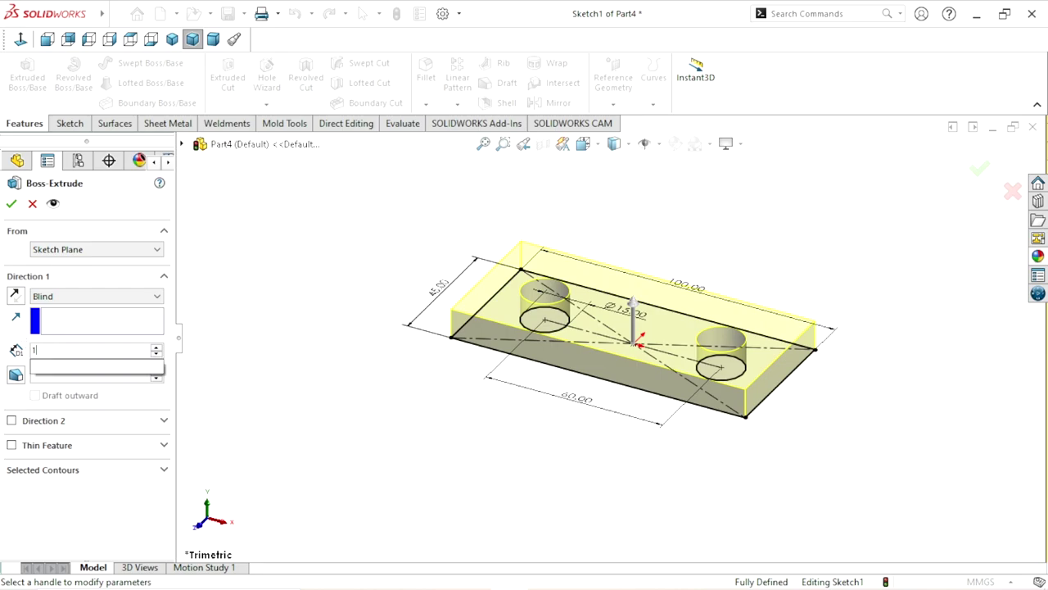
pyautogui.write('0')
pyautogui.press('Return')
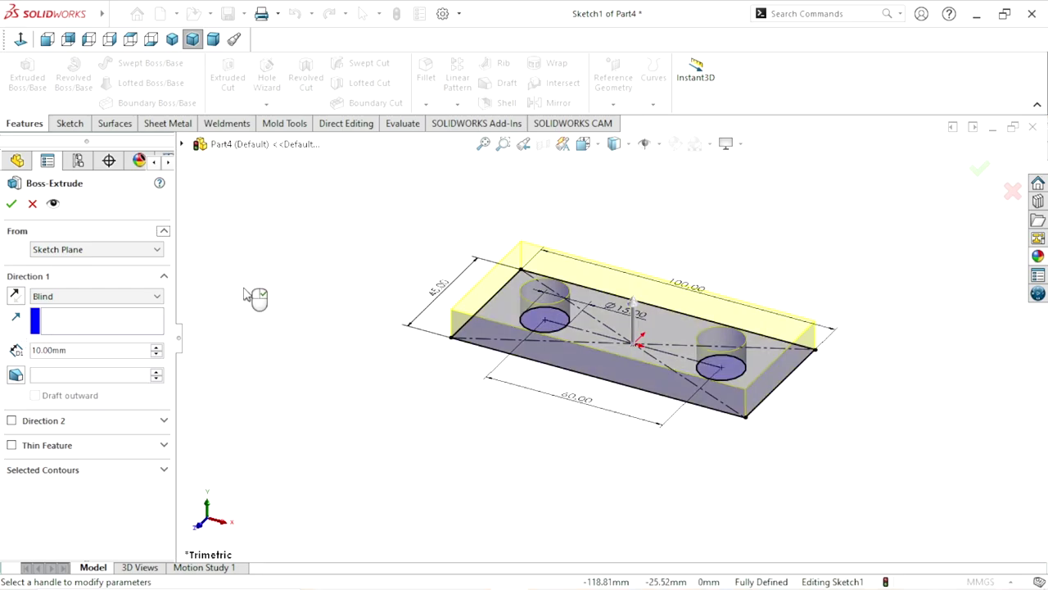
pyautogui.click(11, 205)
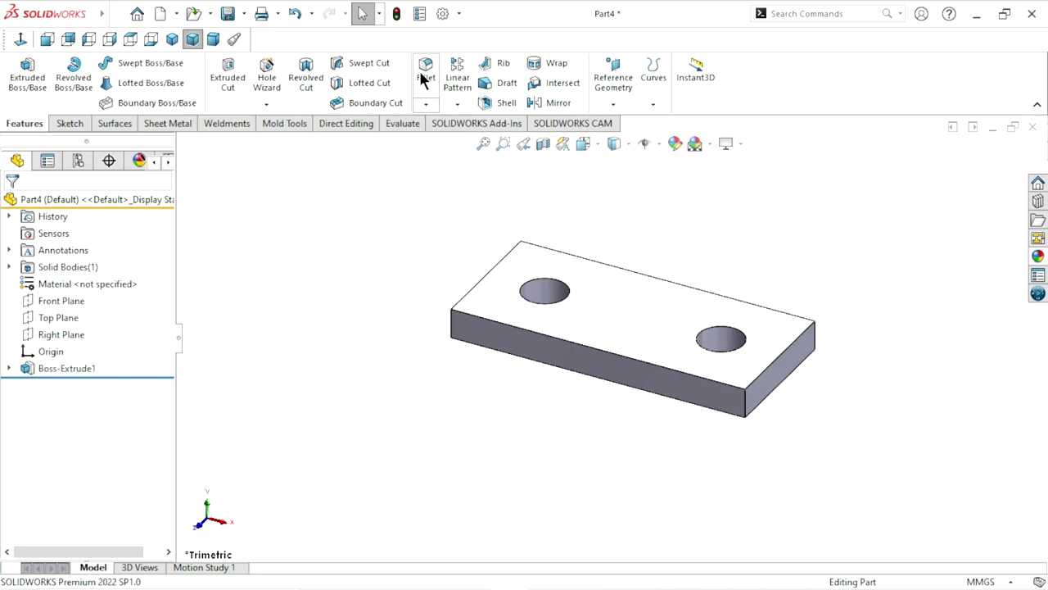
pyautogui.press('f')
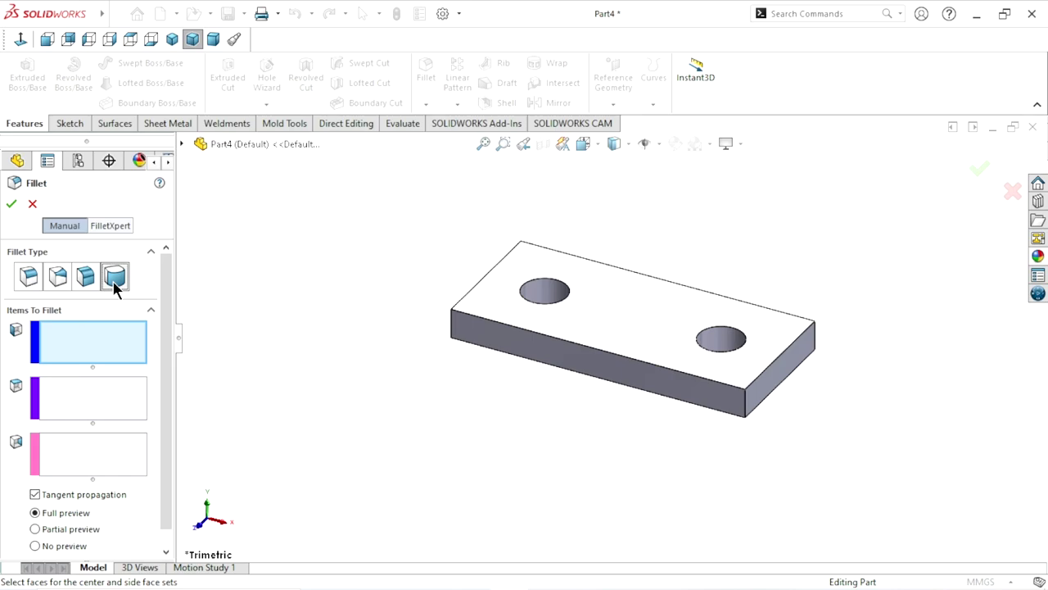
# - Full-round fillet the left end using the front side, left end and back side faces
pyautogui.click(472, 328)
pyautogui.click(110, 400)
pyautogui.moveTo(374, 287); pyautogui.dragTo(440, 339, button='middle')
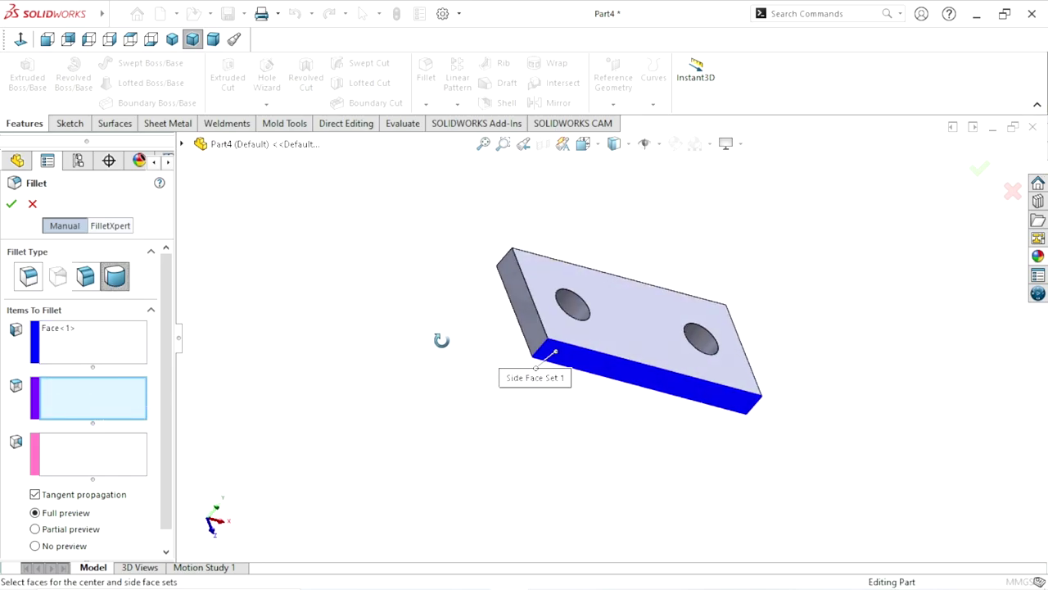
pyautogui.click(530, 307)
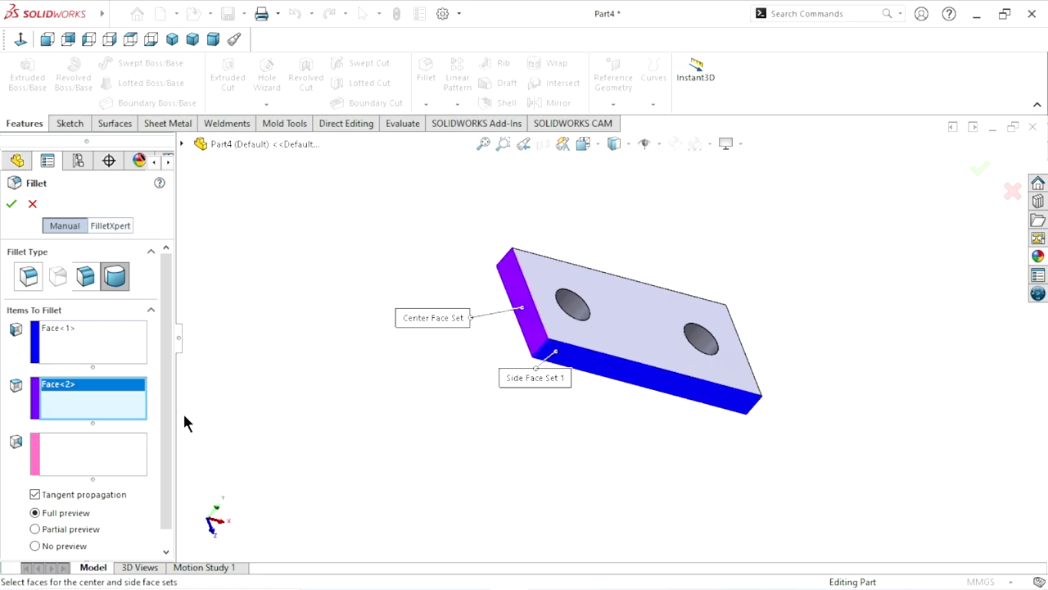
pyautogui.click(99, 460)
pyautogui.moveTo(464, 289)
pyautogui.mouseDown(button='middle')
pyautogui.moveTo(510, 398)
pyautogui.moveTo(565, 384)
pyautogui.mouseUp(button='middle')
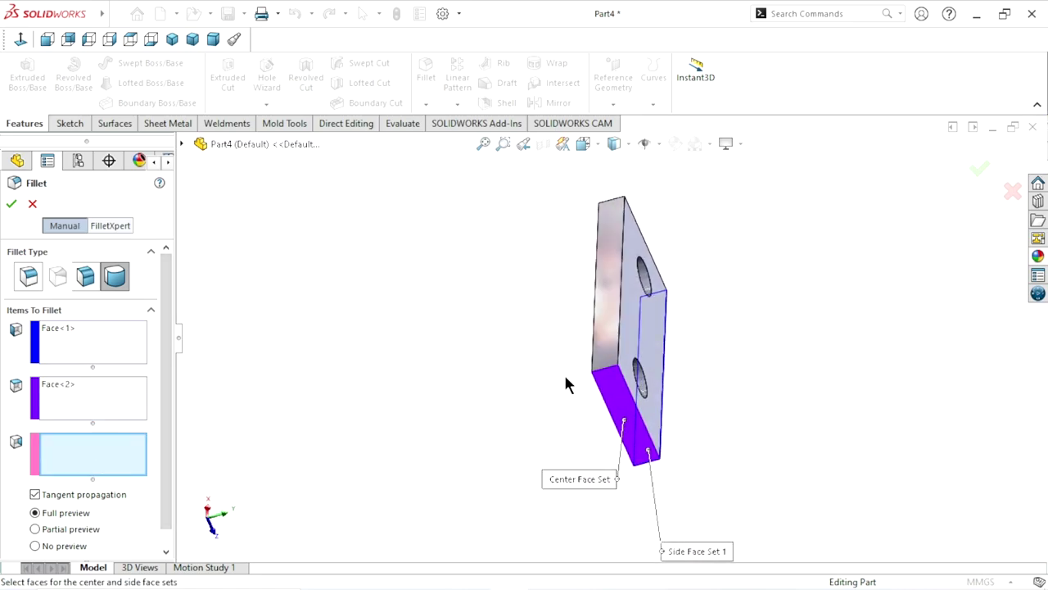
pyautogui.click(614, 345)
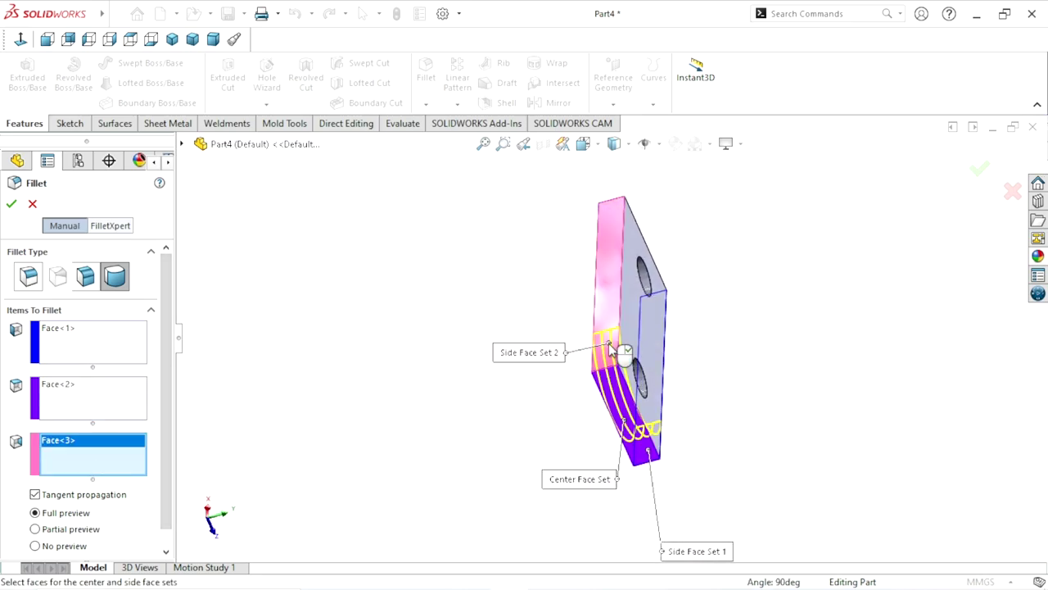
pyautogui.click(10, 206)
pyautogui.moveTo(668, 374)
pyautogui.mouseDown(button='middle')
pyautogui.moveTo(517, 251)
pyautogui.moveTo(474, 255)
pyautogui.mouseUp(button='middle')
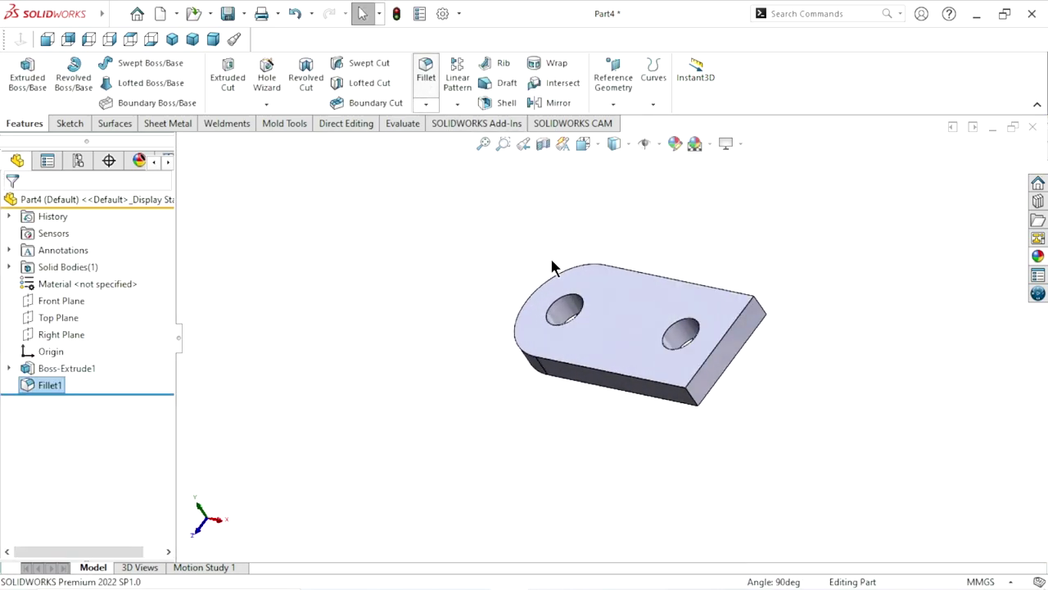
# - Full-round fillet the right end using the front side, right end and back side faces
pyautogui.click(683, 401)
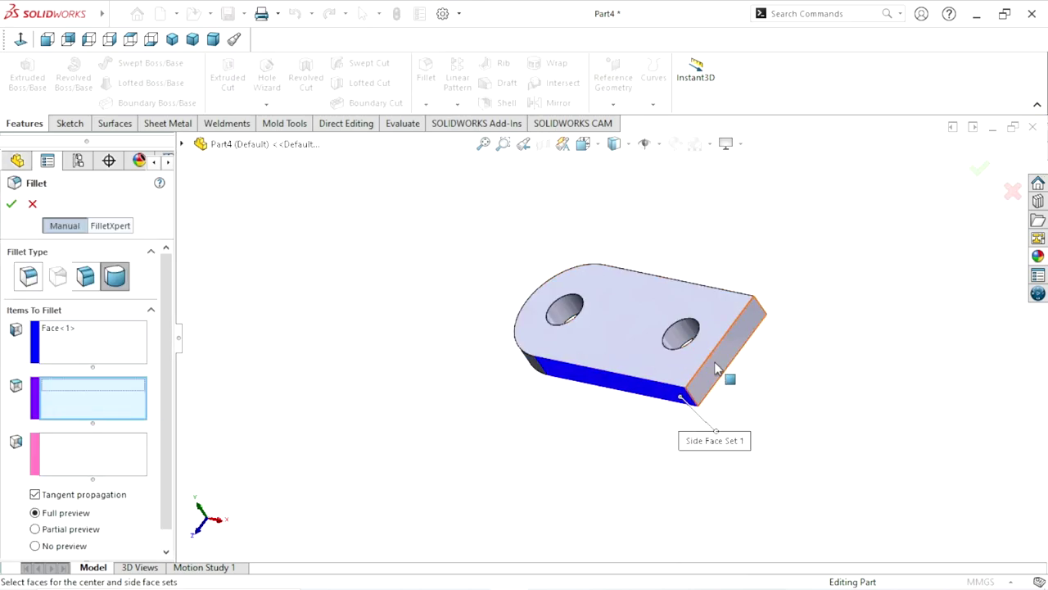
pyautogui.click(723, 372)
pyautogui.click(108, 453)
pyautogui.moveTo(440, 416)
pyautogui.mouseDown(button='middle')
pyautogui.moveTo(737, 316)
pyautogui.moveTo(701, 416)
pyautogui.mouseUp(button='middle')
pyautogui.click(645, 397)
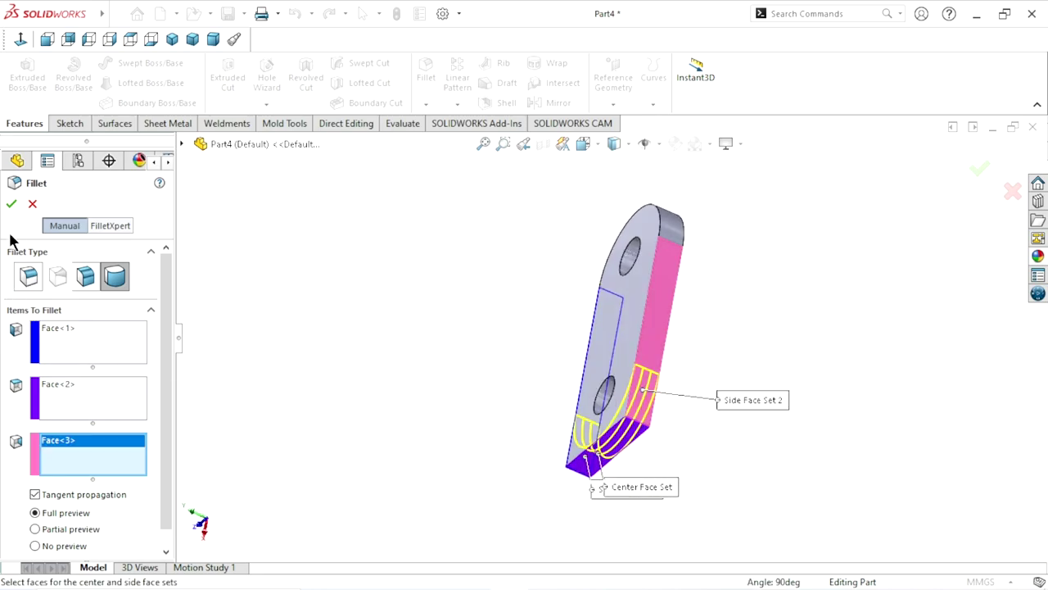
pyautogui.click(13, 205)
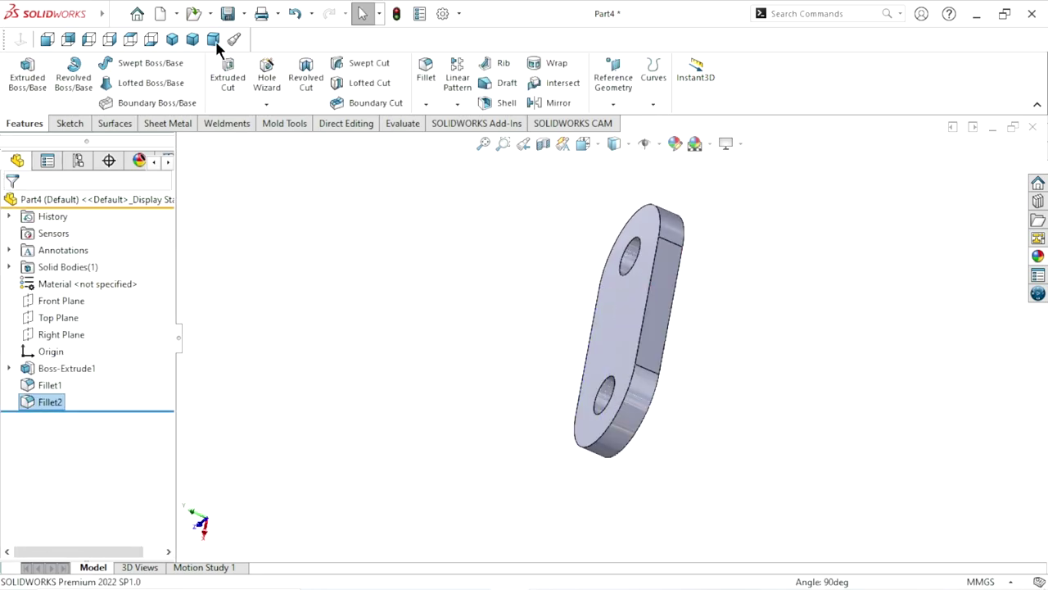
# - In isometric view, chamfer the top outline edge at 5 mm × 45°
pyautogui.click(172, 38)
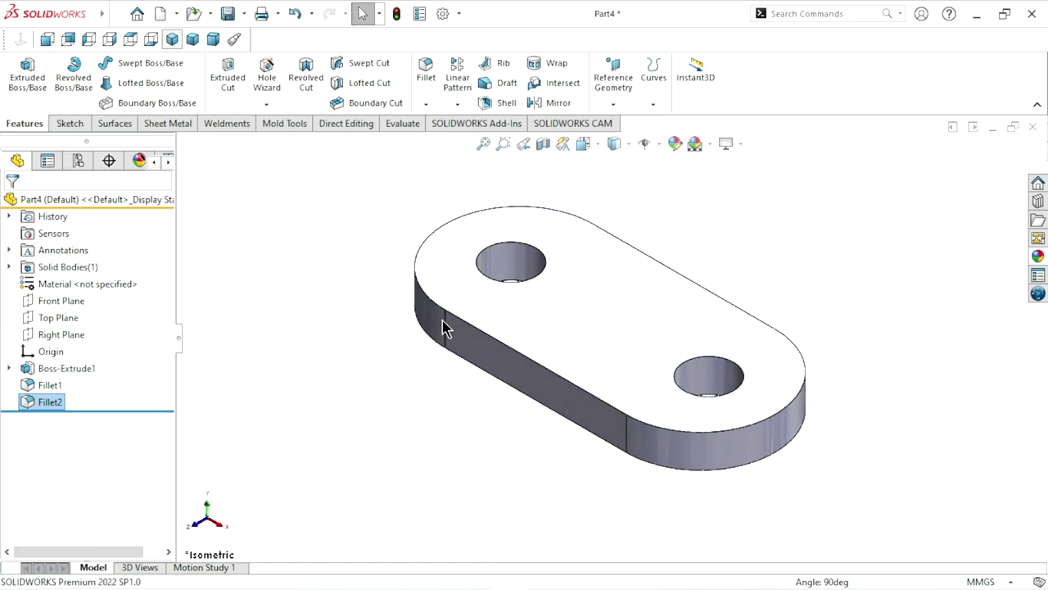
pyautogui.click(427, 105)
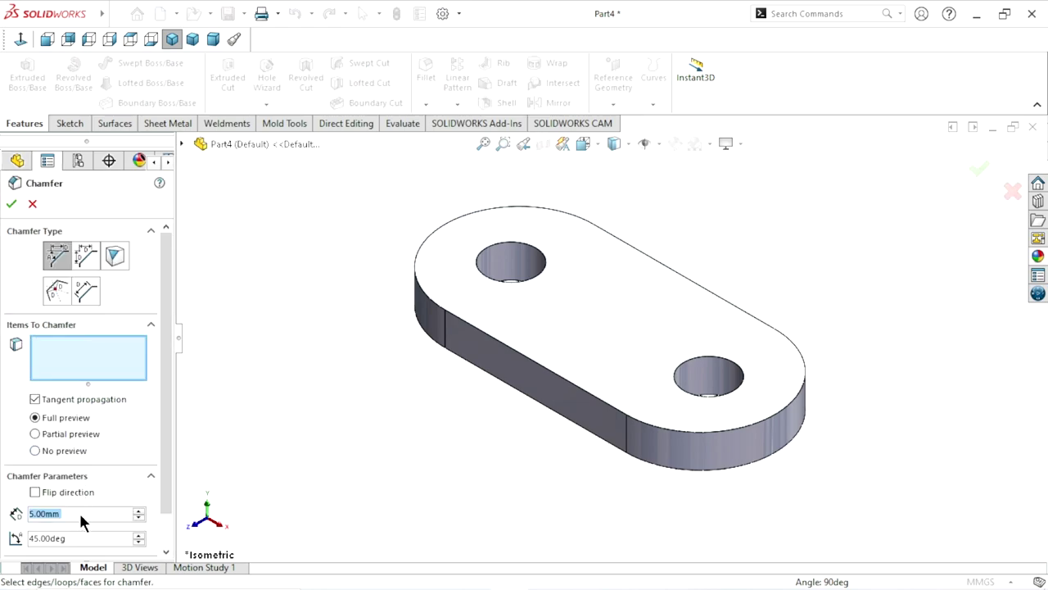
pyautogui.click(84, 514)
pyautogui.moveTo(84, 514); pyautogui.dragTo(2, 501)
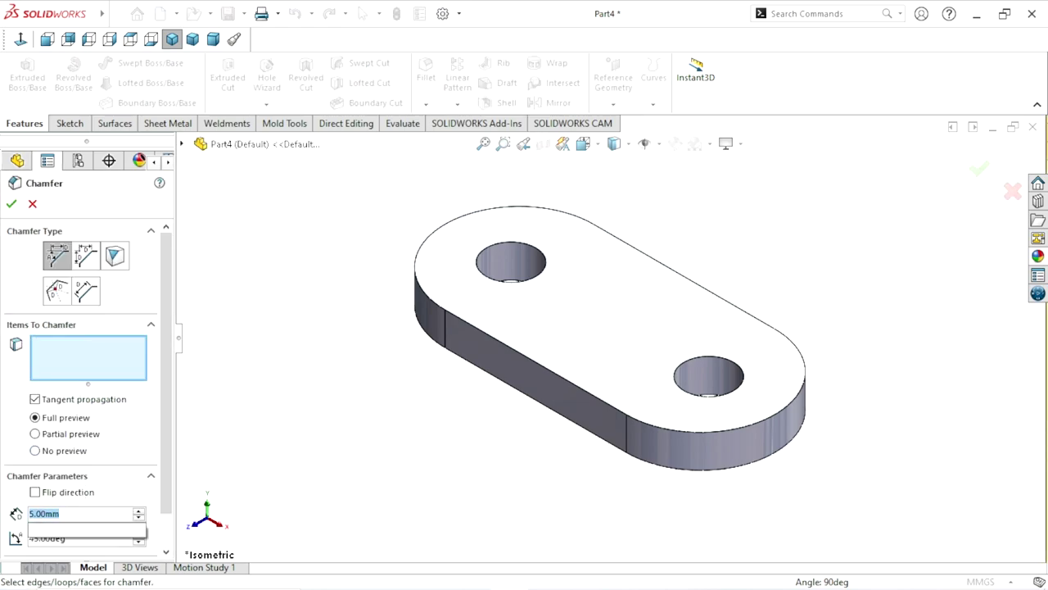
pyautogui.click(542, 370)
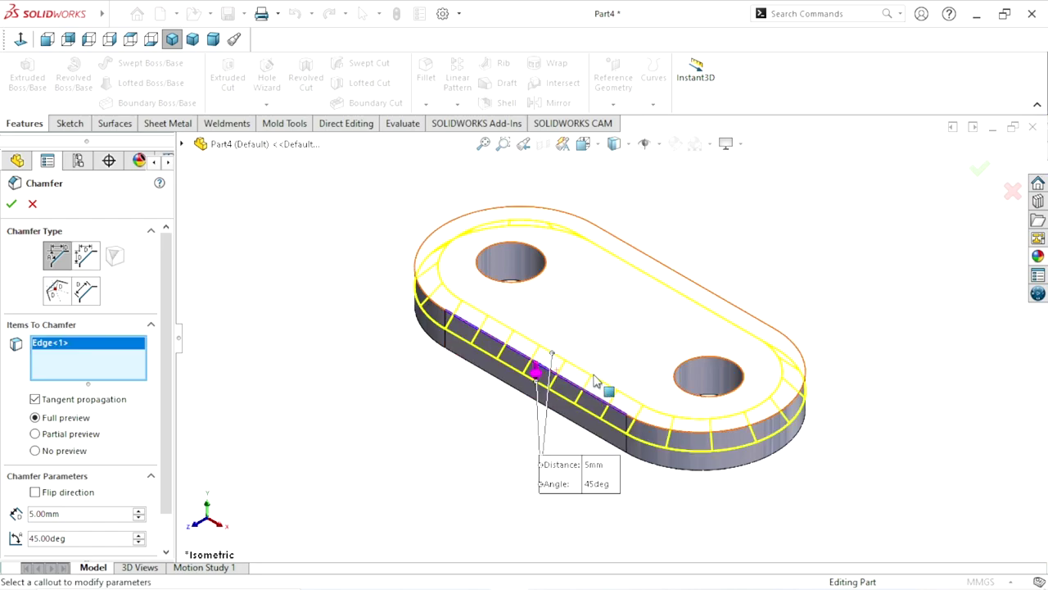
pyautogui.click(11, 204)
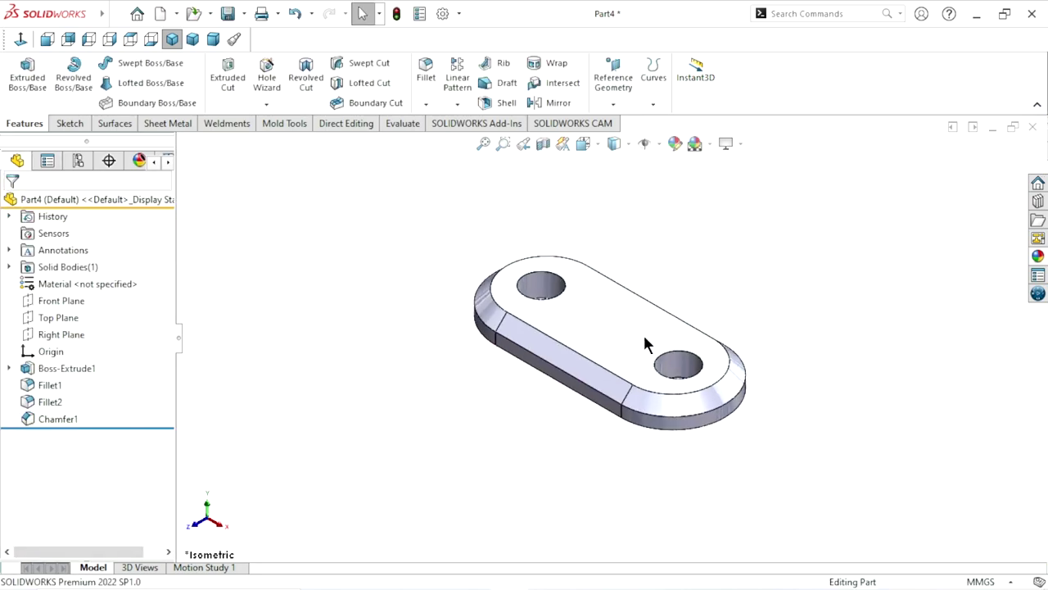
pyautogui.scroll(-3, 644, 344)
# - Apply the Solid yellow appearance to the whole link part
pyautogui.moveTo(636, 330)
pyautogui.mouseDown(button='middle')
pyautogui.moveTo(543, 402)
pyautogui.moveTo(604, 300)
pyautogui.moveTo(660, 329)
pyautogui.moveTo(667, 359)
pyautogui.mouseUp(button='middle')
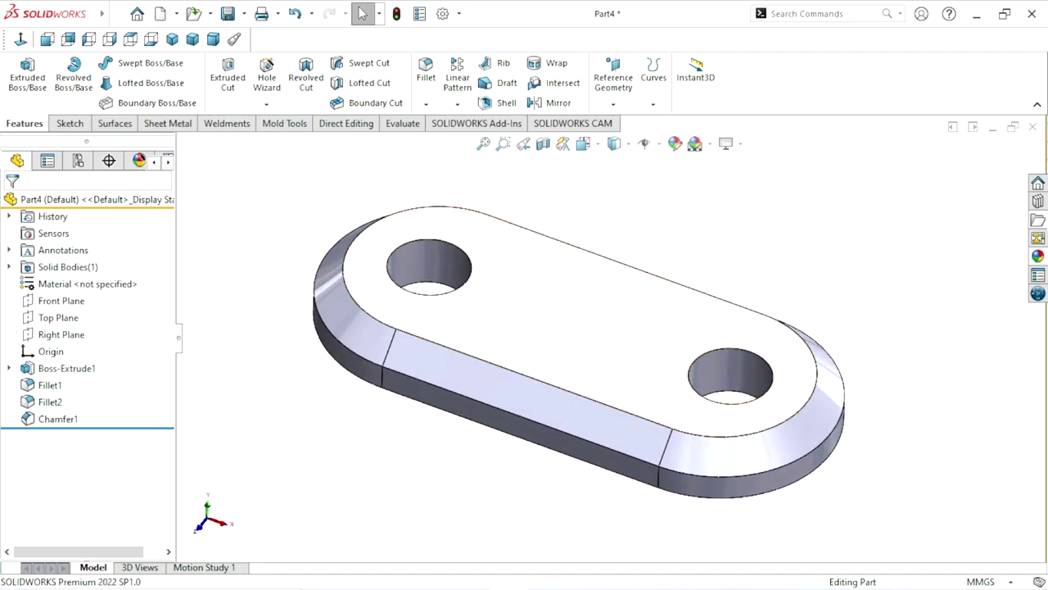
pyautogui.click(1039, 256)
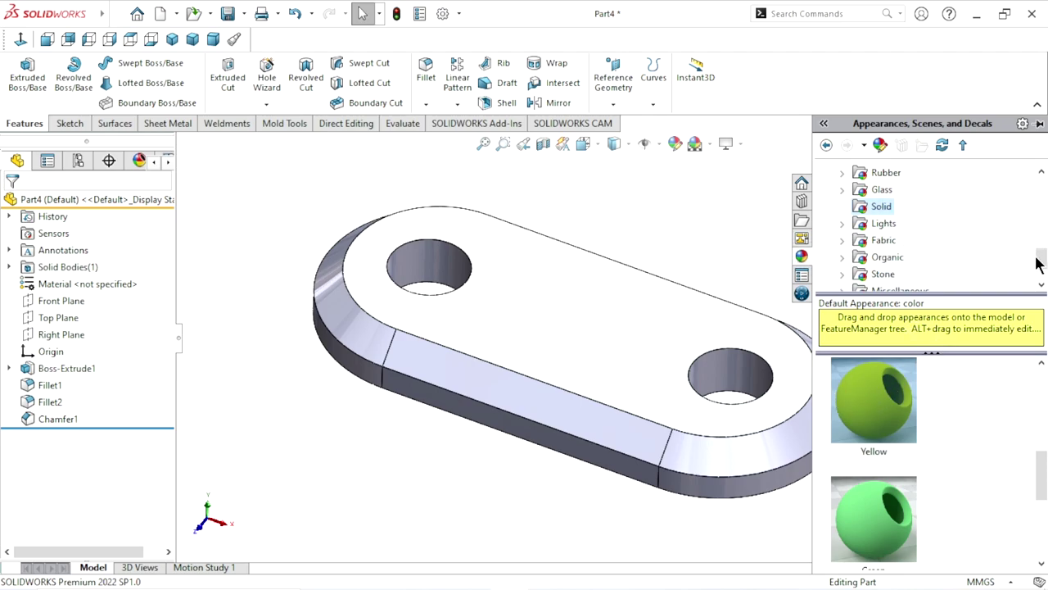
pyautogui.moveTo(1038, 262); pyautogui.dragTo(1045, 188)
pyautogui.click(859, 177)
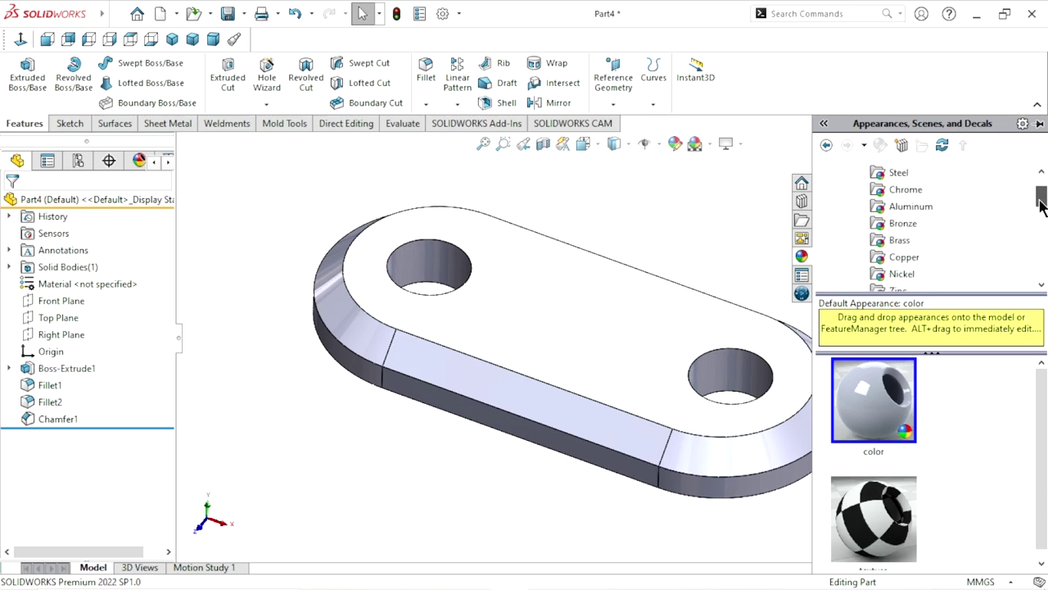
pyautogui.click(842, 206)
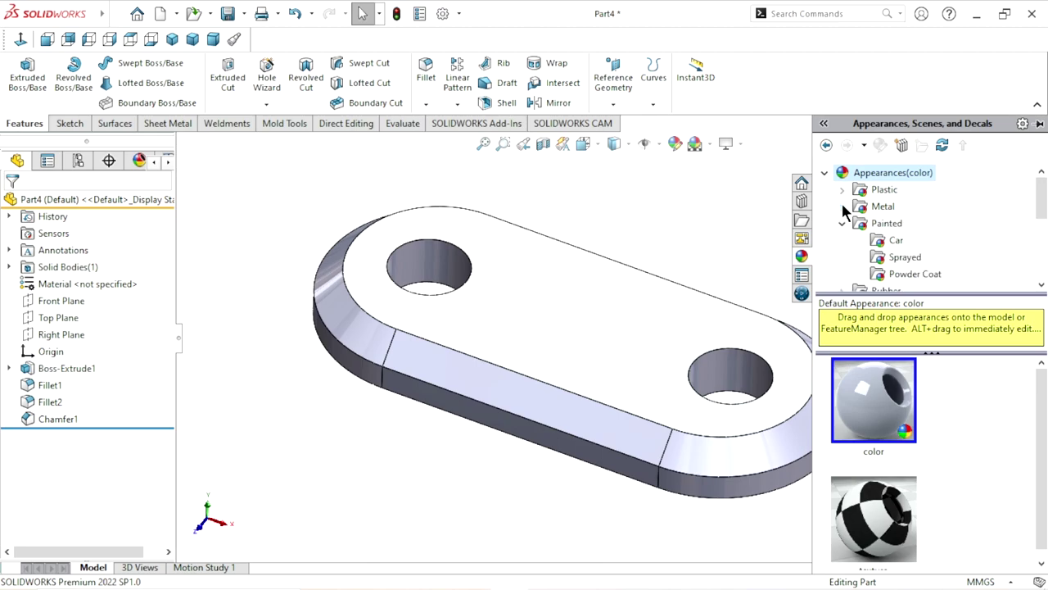
pyautogui.click(843, 223)
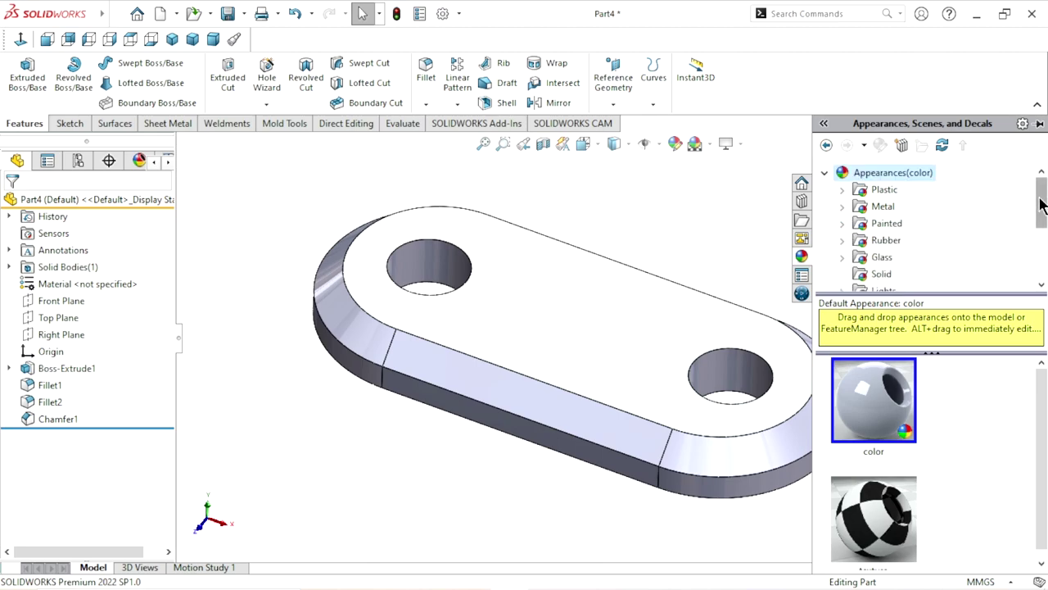
pyautogui.moveTo(1042, 204); pyautogui.dragTo(1042, 214)
pyautogui.click(870, 244)
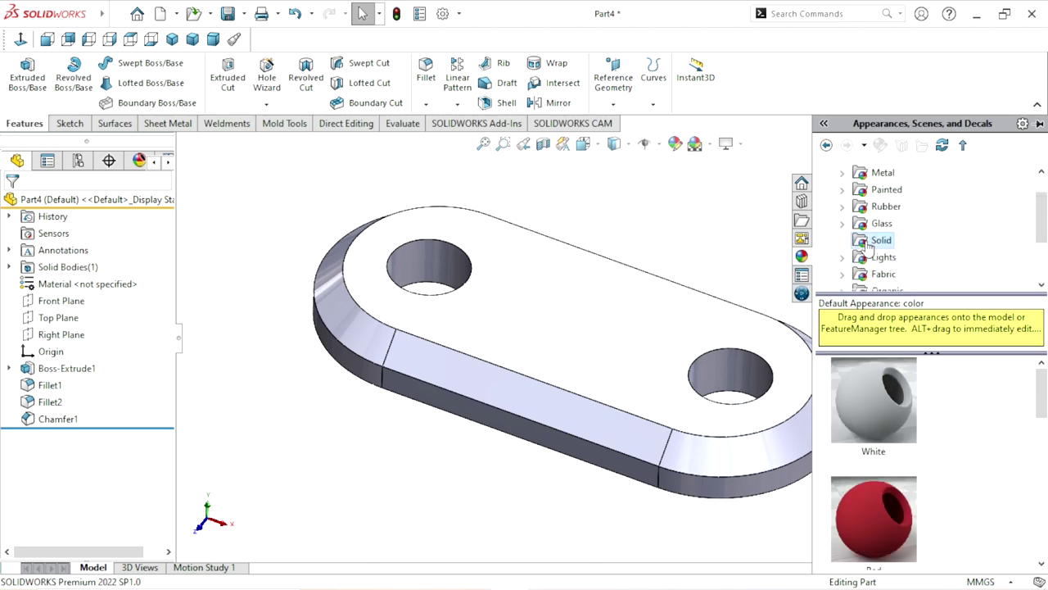
pyautogui.moveTo(1042, 393); pyautogui.dragTo(1040, 477)
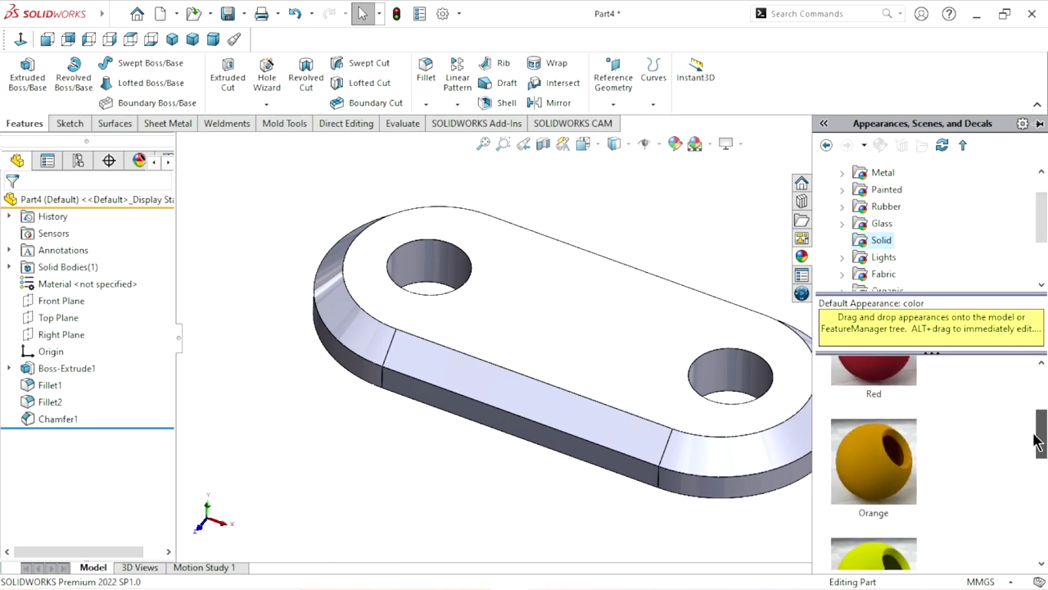
pyautogui.moveTo(882, 426); pyautogui.dragTo(475, 385)
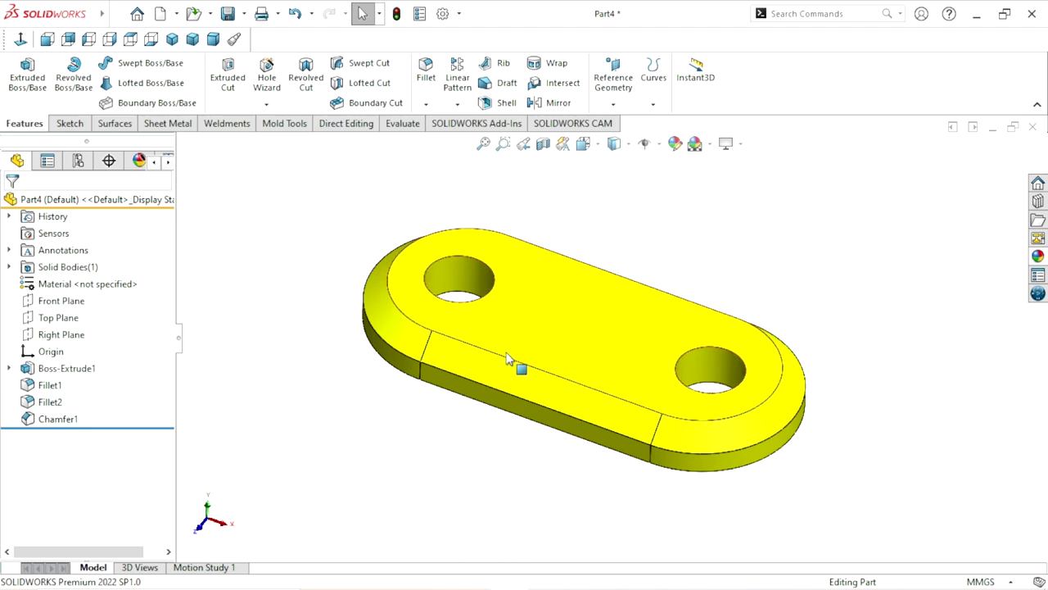
pyautogui.scroll(-2, 479, 351)
# - Give both hole inner faces the polished steel metal appearance
pyautogui.click(445, 283)
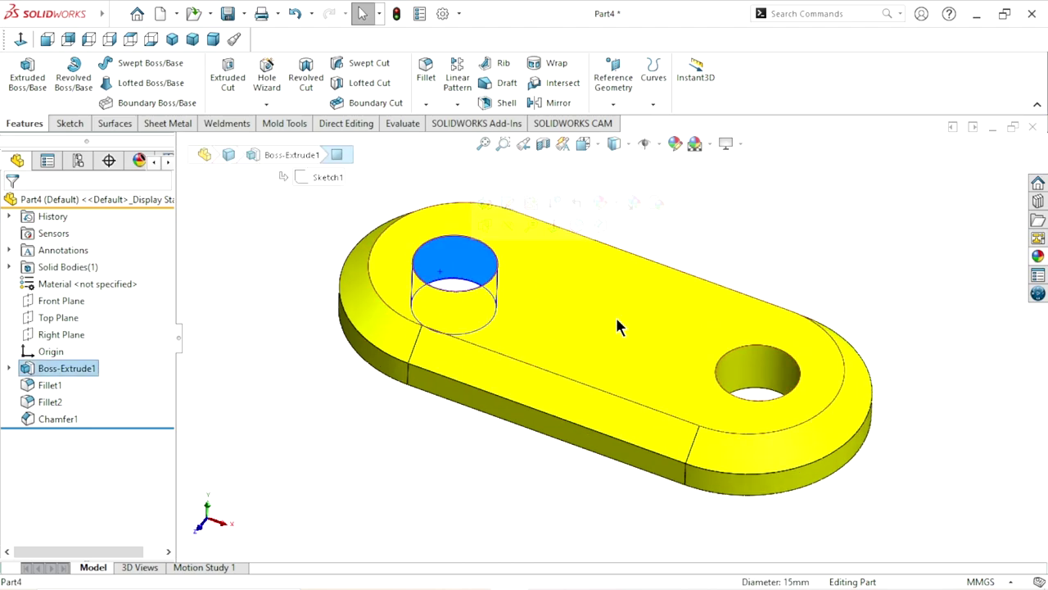
pyautogui.keyDown('ctrl'); pyautogui.click(752, 362); pyautogui.keyUp('ctrl')
pyautogui.click(1038, 255)
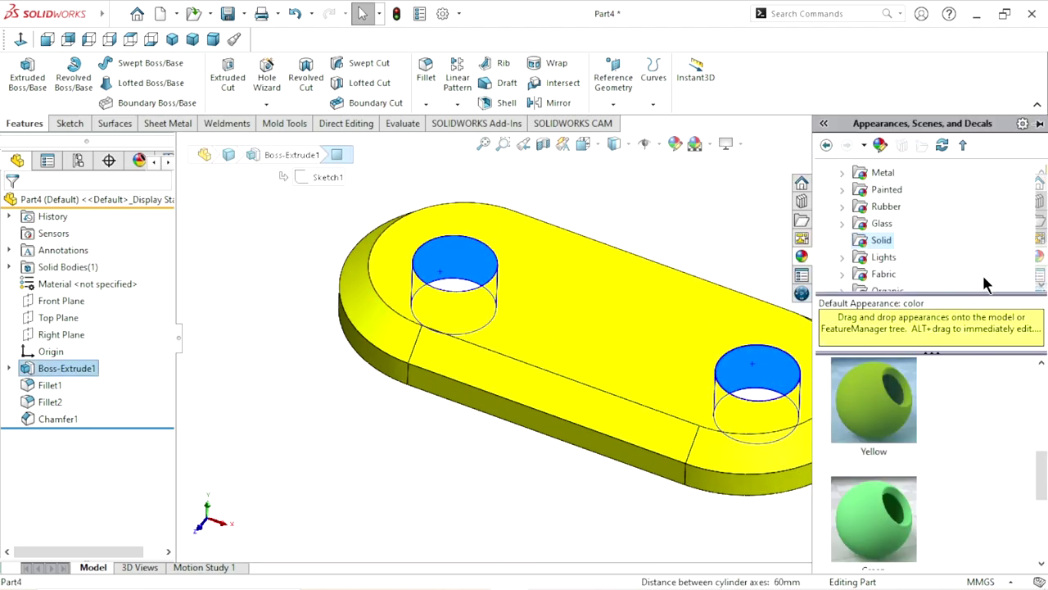
pyautogui.click(871, 210)
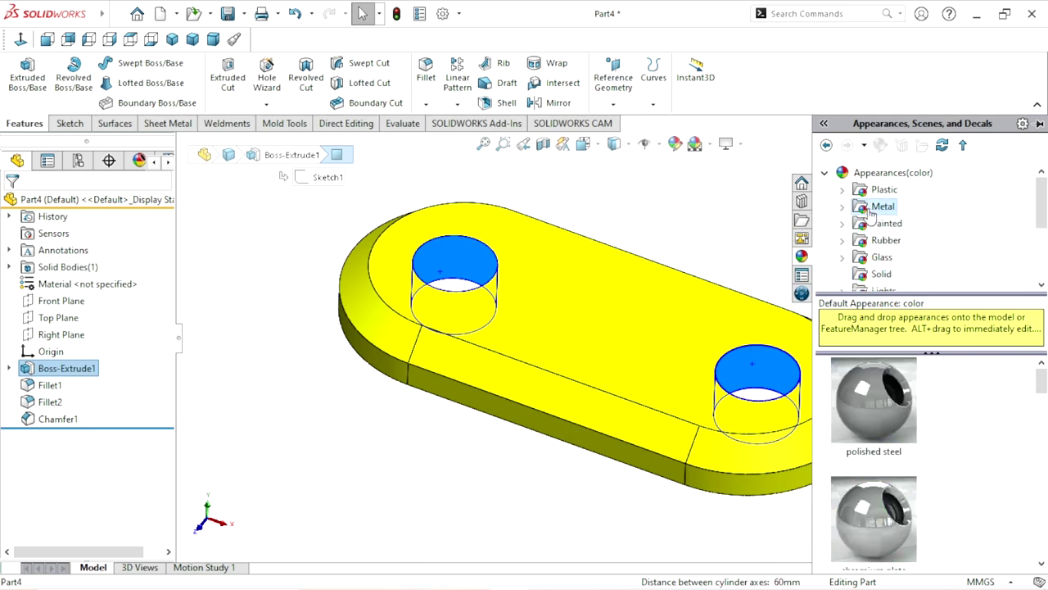
pyautogui.moveTo(890, 408); pyautogui.dragTo(460, 456)
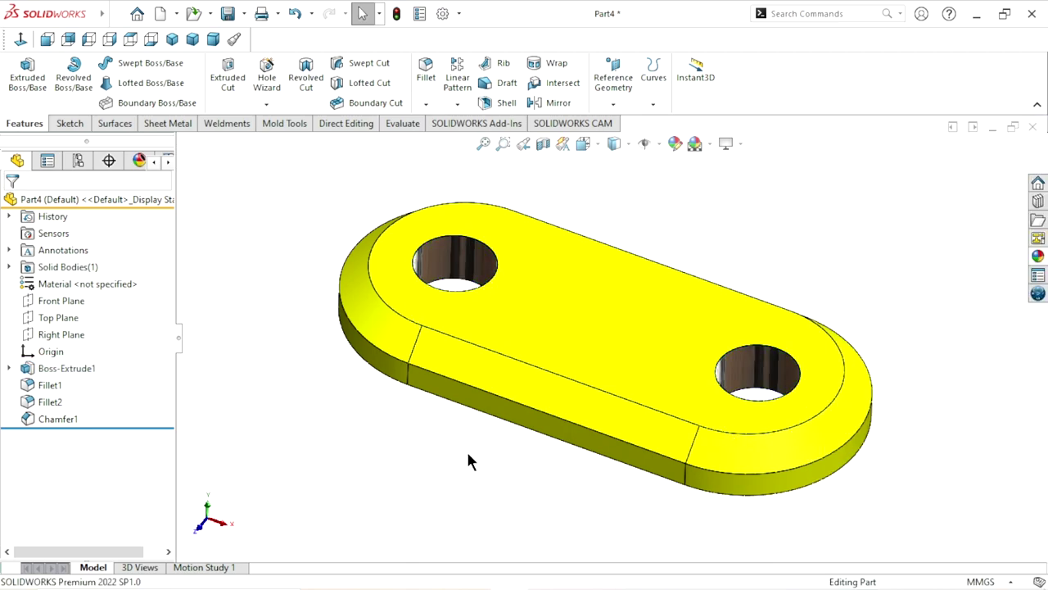
pyautogui.scroll(1, 575, 356)
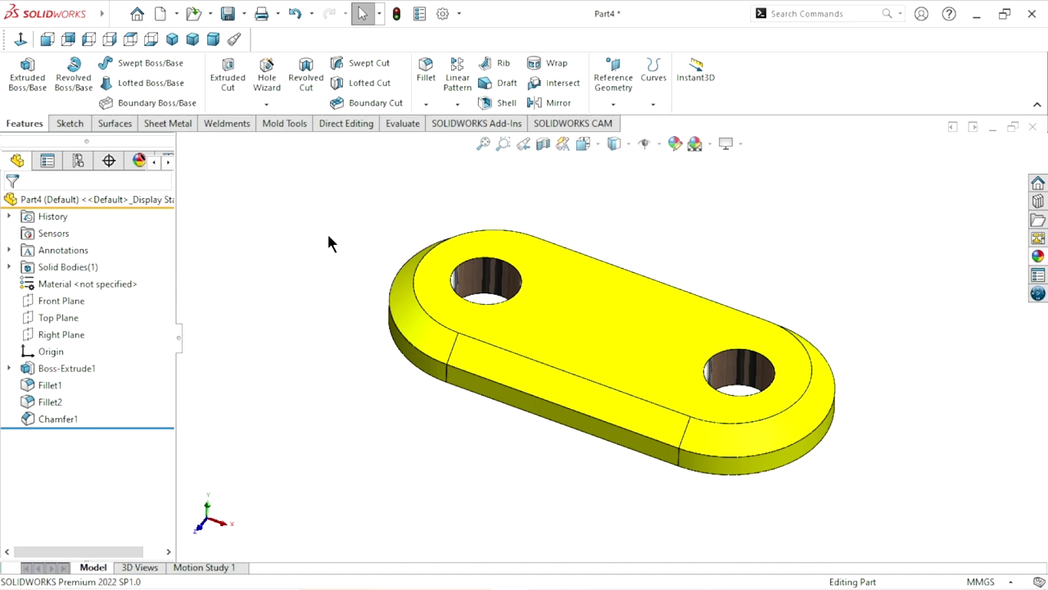
# - Return to isometric view and save the part to the Desktop as 'Part 1'
pyautogui.click(174, 40)
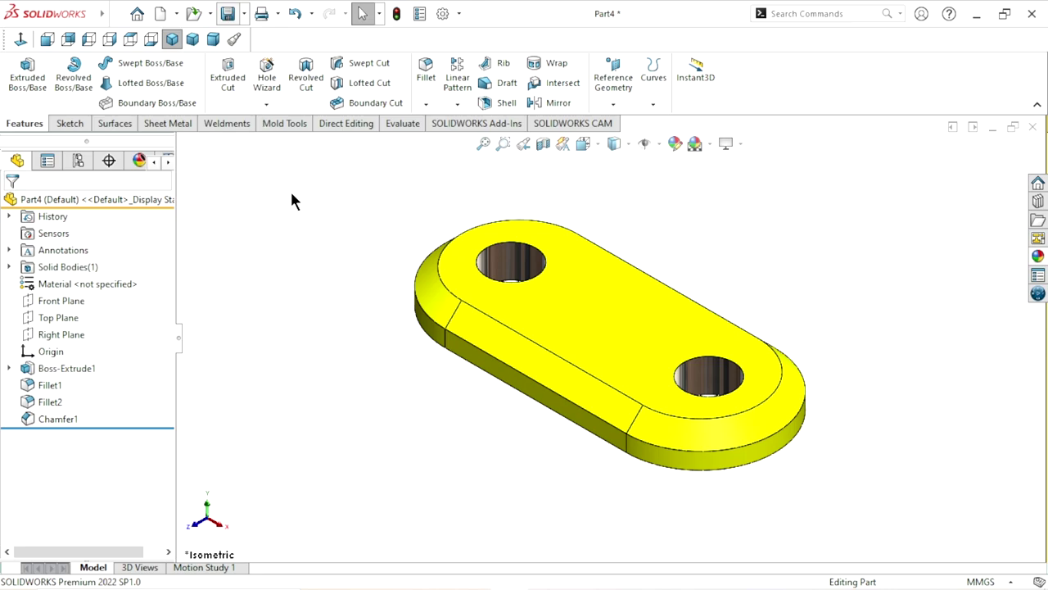
pyautogui.hotkey('ctrl', 's')
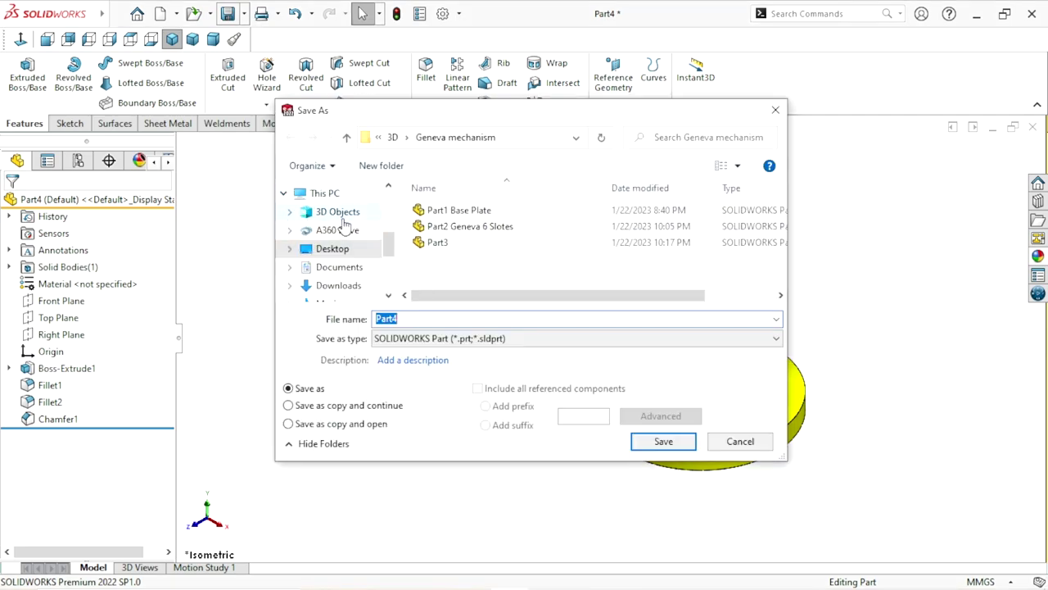
pyautogui.scroll(3, 343, 222)
pyautogui.scroll(1, 339, 222)
pyautogui.click(329, 219)
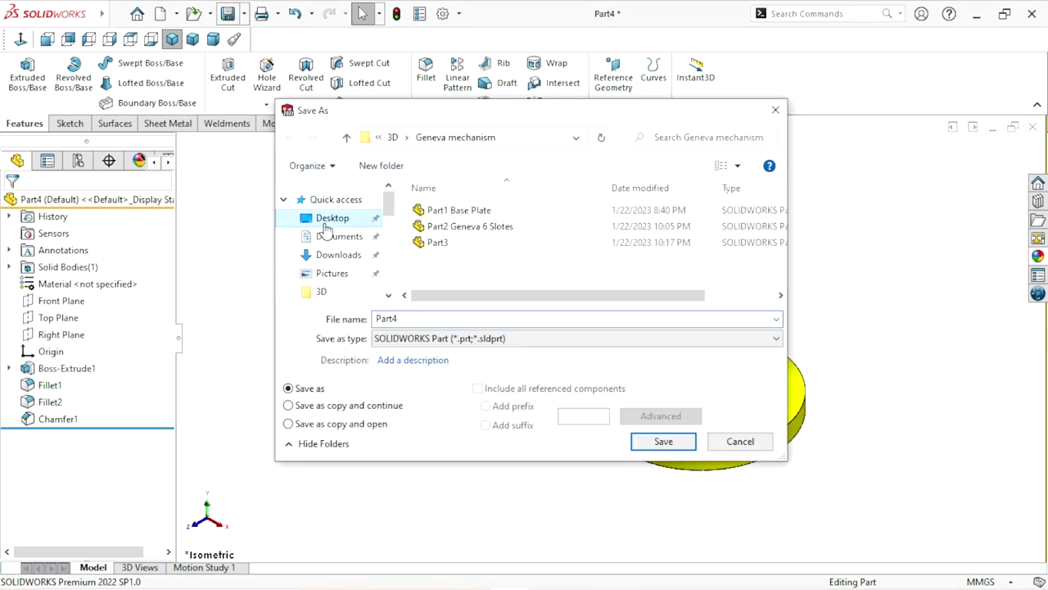
pyautogui.doubleClick(417, 319)
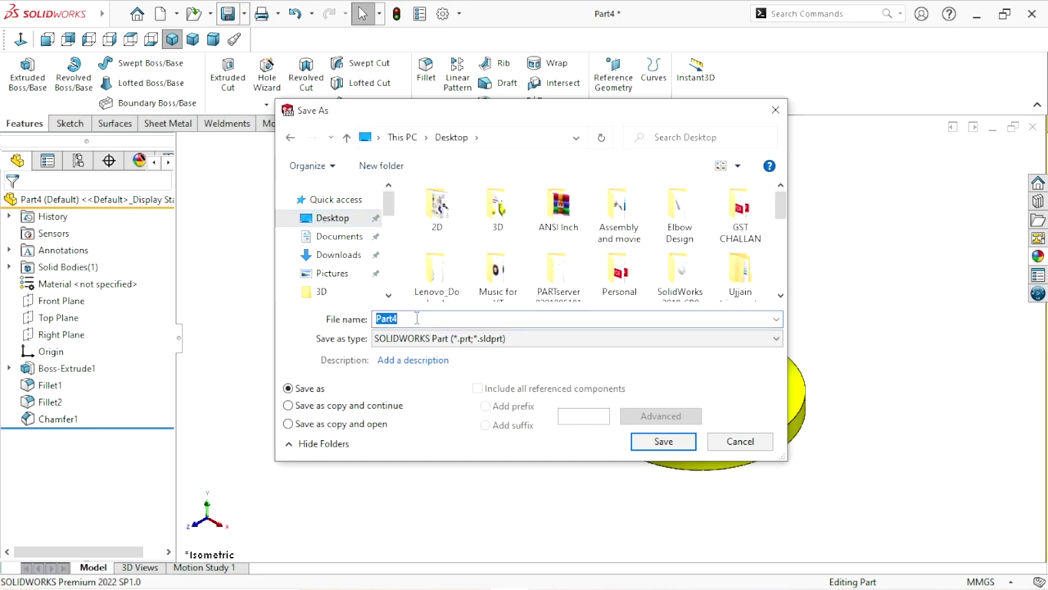
pyautogui.write('P')
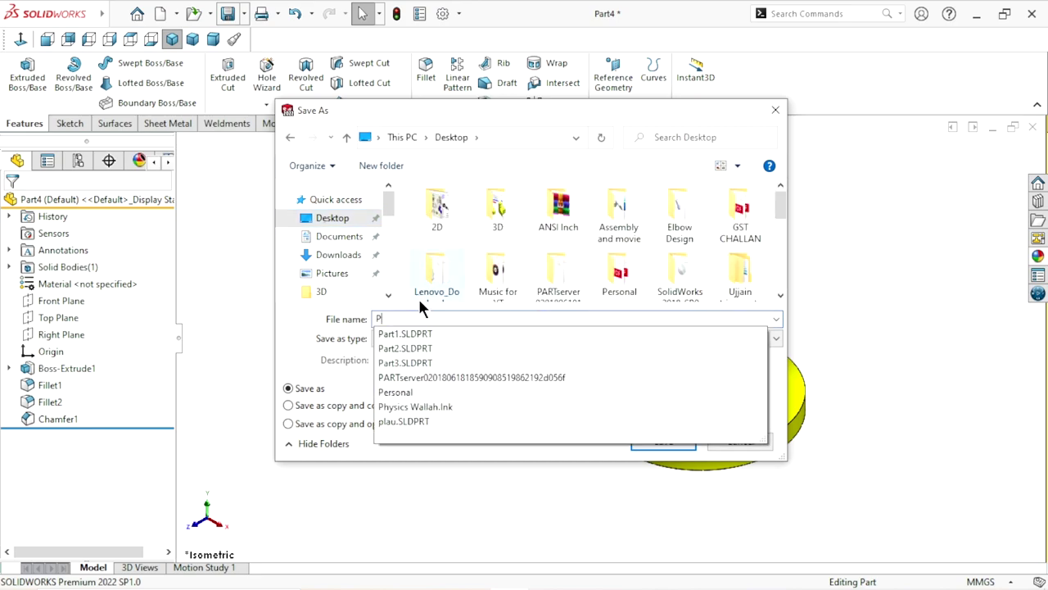
pyautogui.write('art')
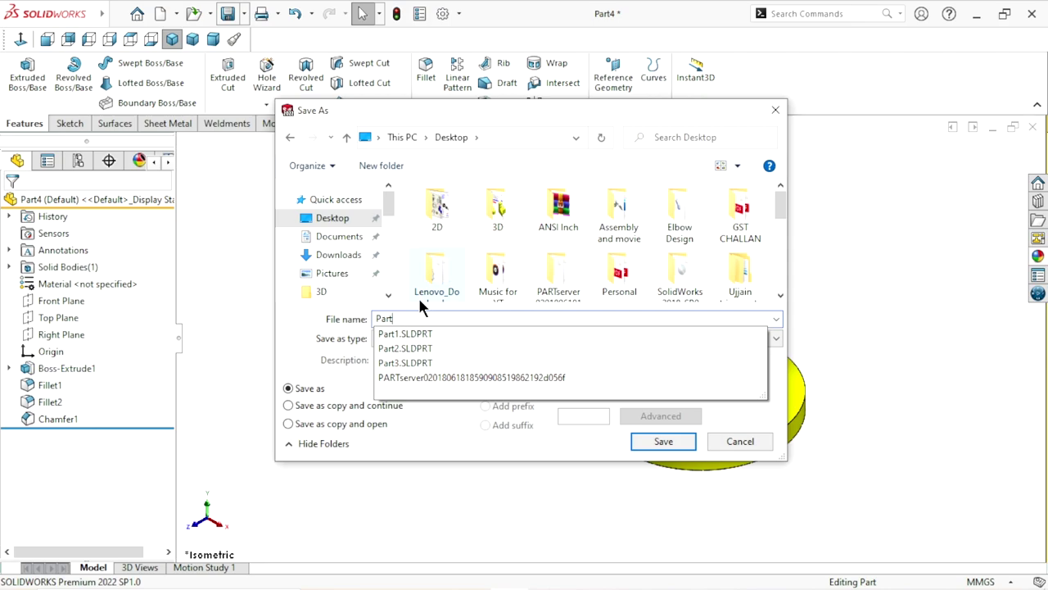
pyautogui.write(' 1')
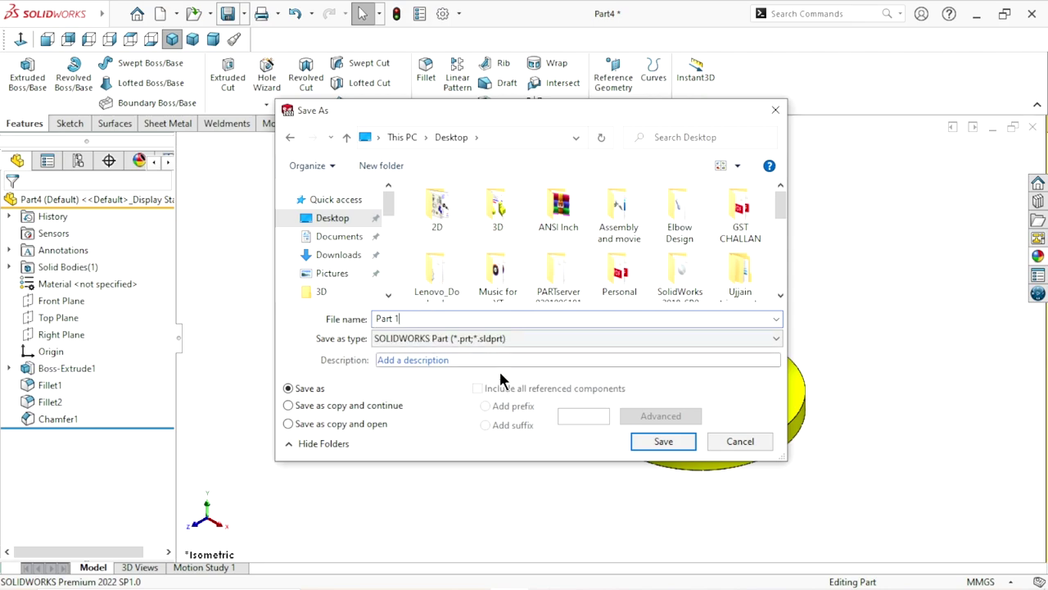
pyautogui.click(662, 443)
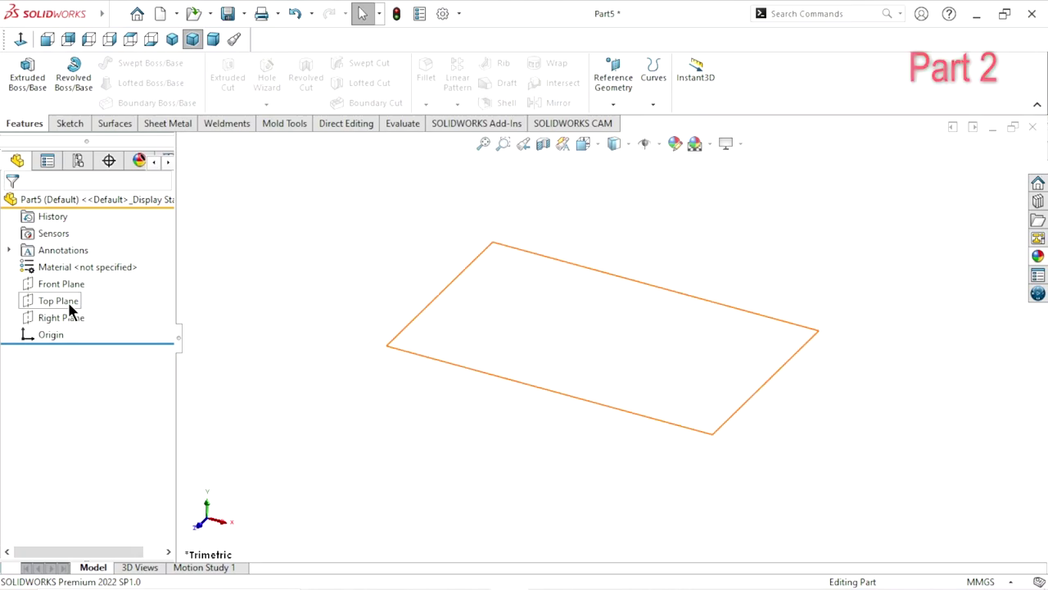
# - Sketch a circle at the origin on the Top Plane and dimension it to 100 mm diameter
pyautogui.click(68, 301)
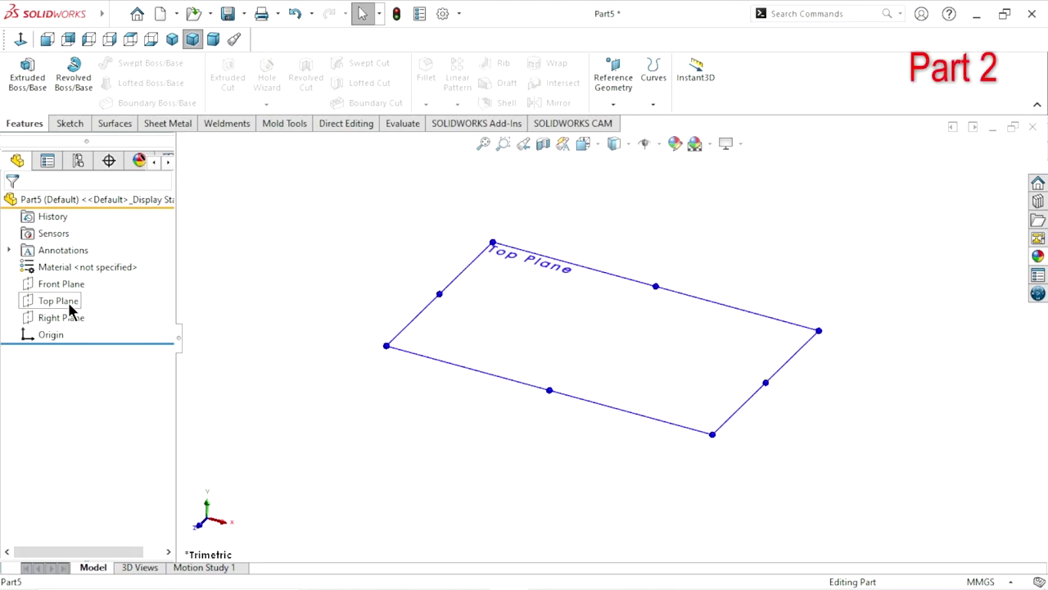
pyautogui.click(84, 279)
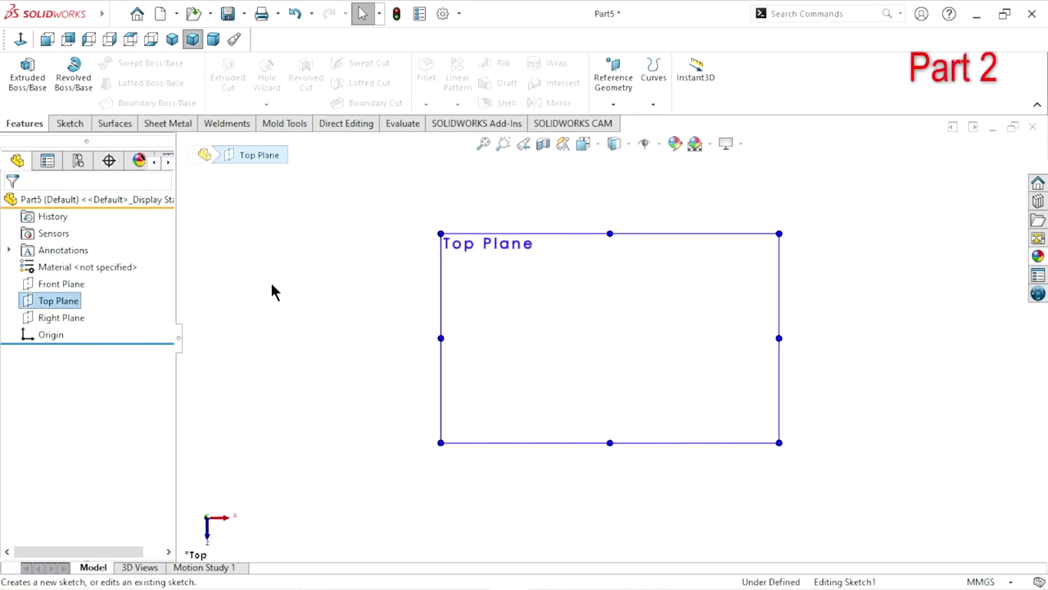
pyautogui.click(131, 65)
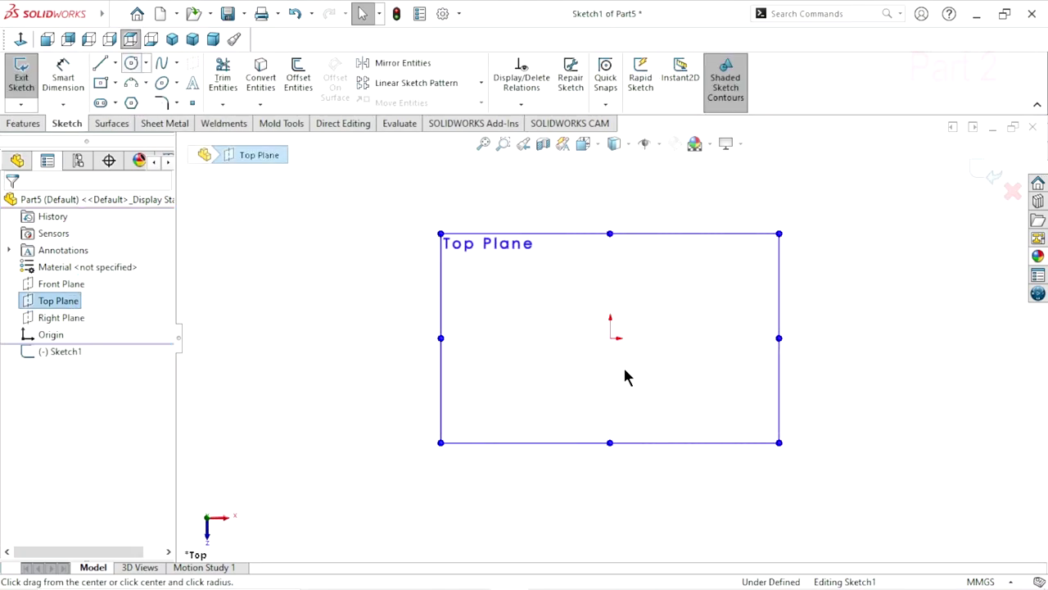
pyautogui.click(610, 338)
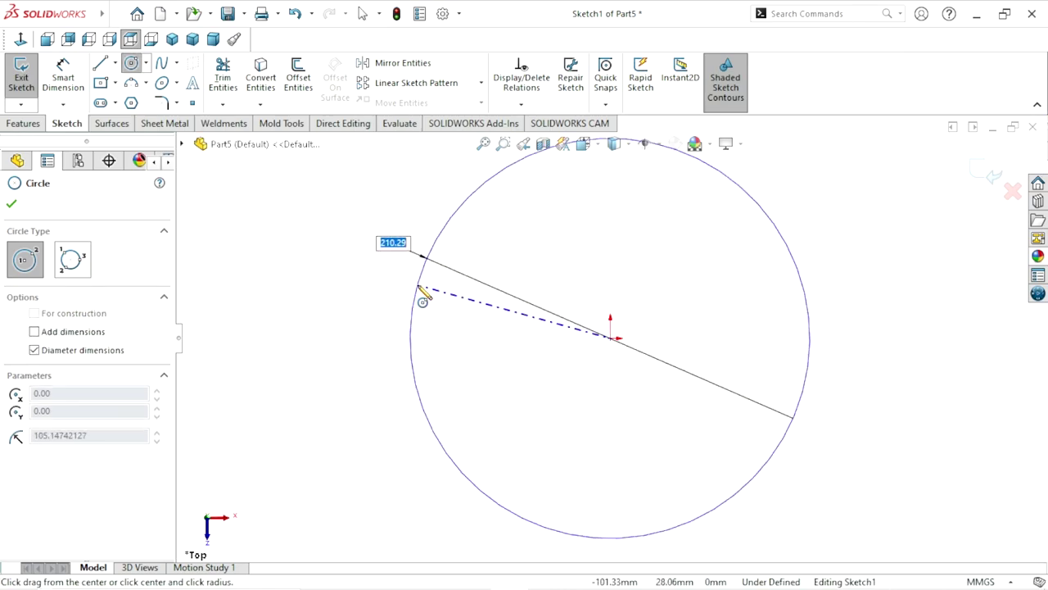
pyautogui.click(463, 300)
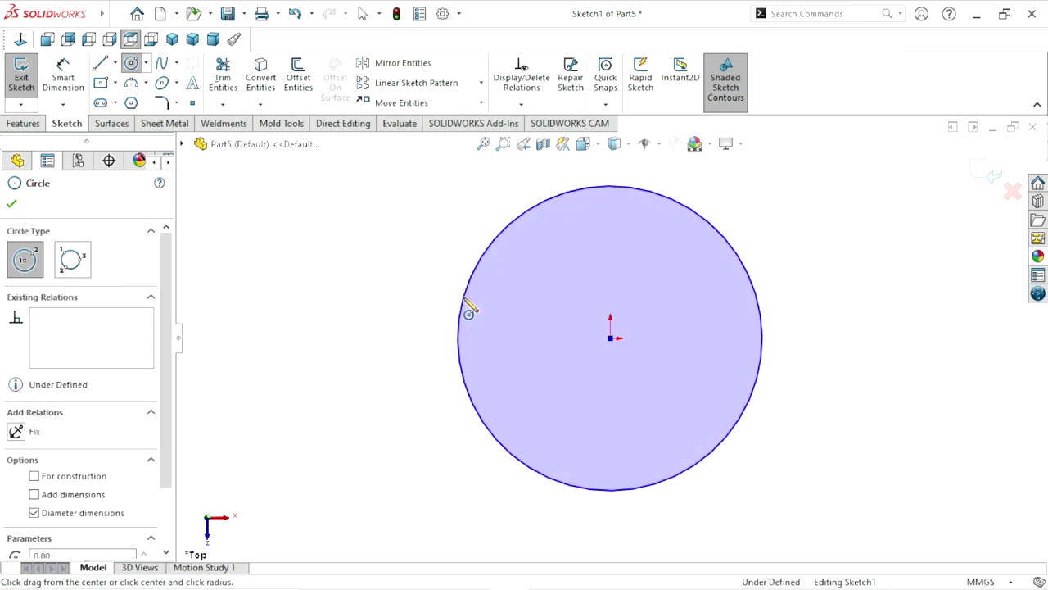
pyautogui.click(64, 78)
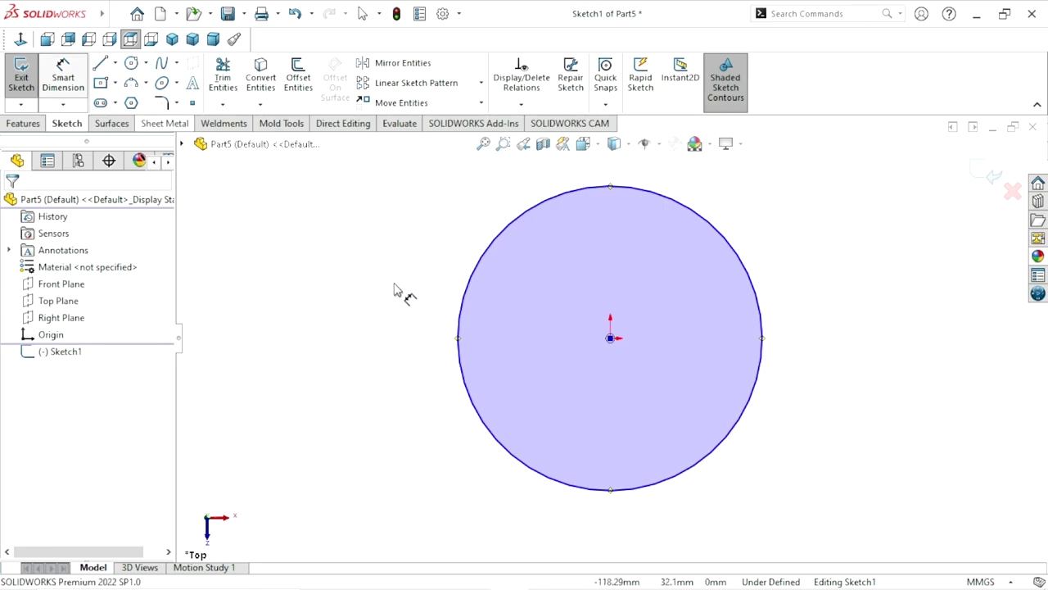
pyautogui.click(471, 293)
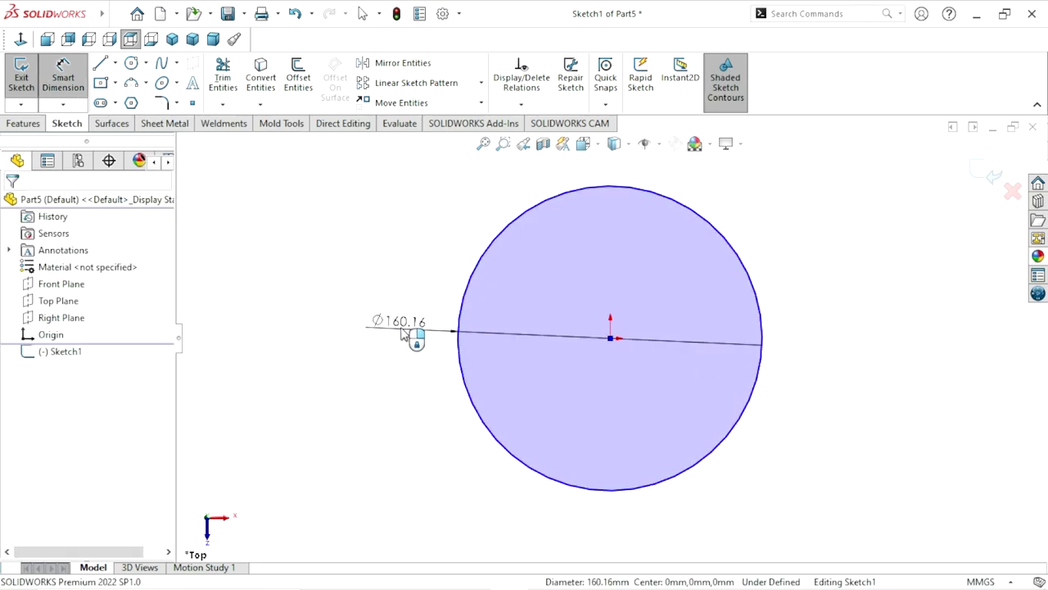
pyautogui.click(402, 332)
pyautogui.write('1')
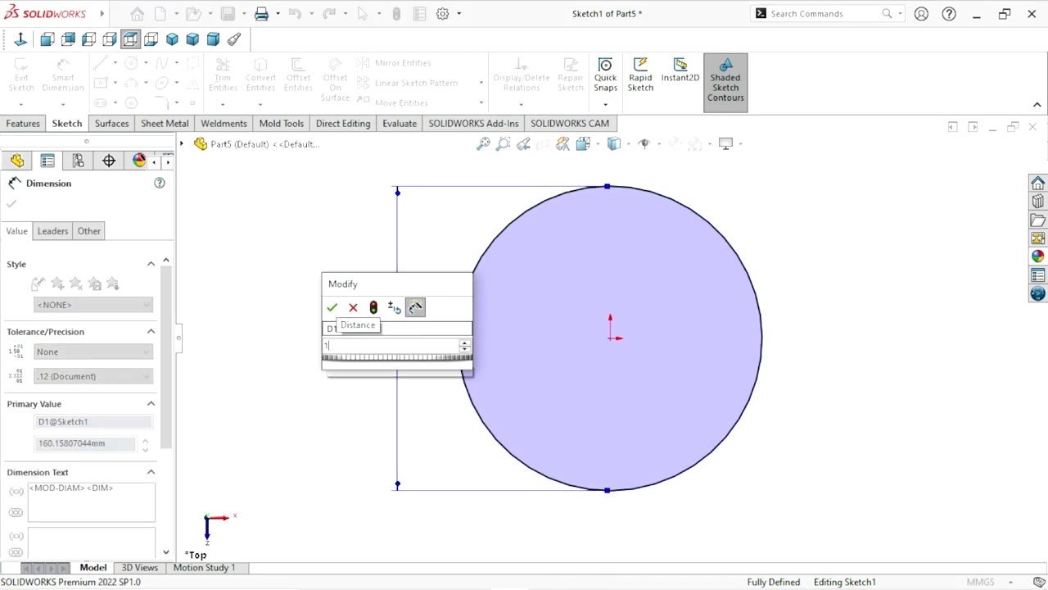
pyautogui.write('00')
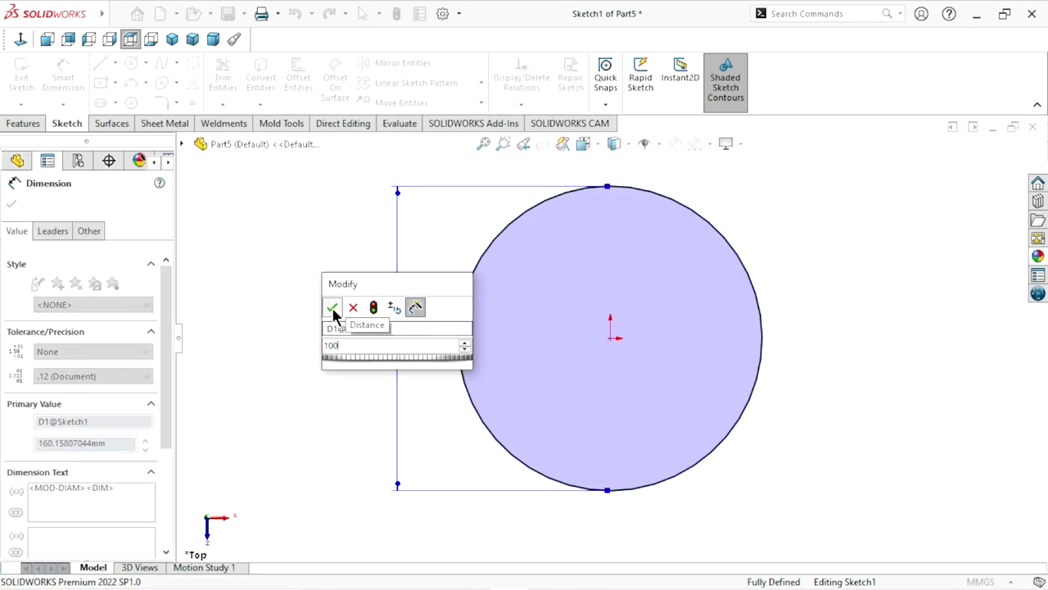
pyautogui.click(332, 309)
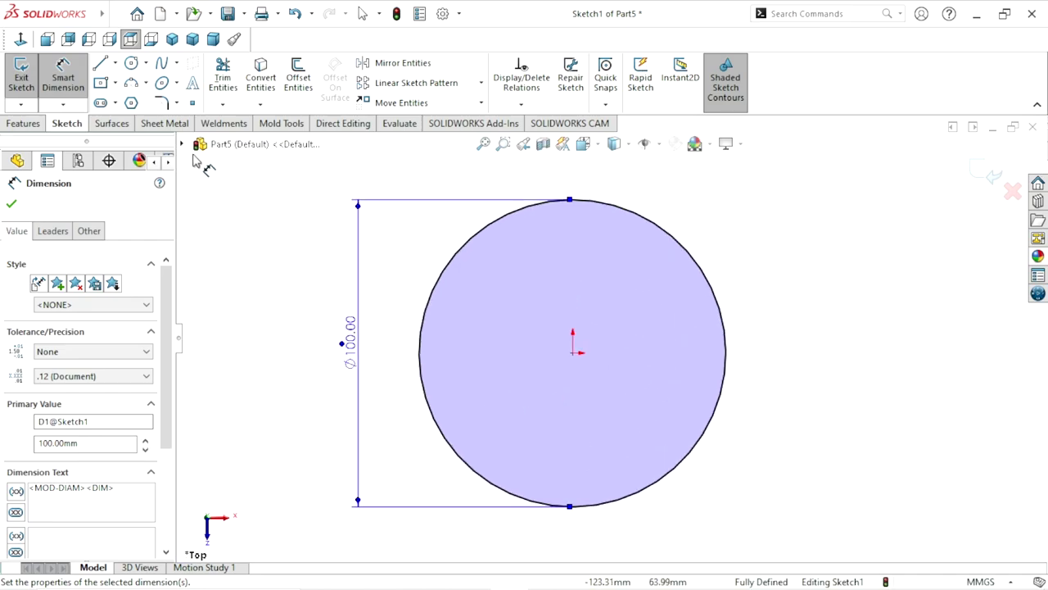
# - Draw a trial inner circle at the origin, then undo it
pyautogui.click(132, 64)
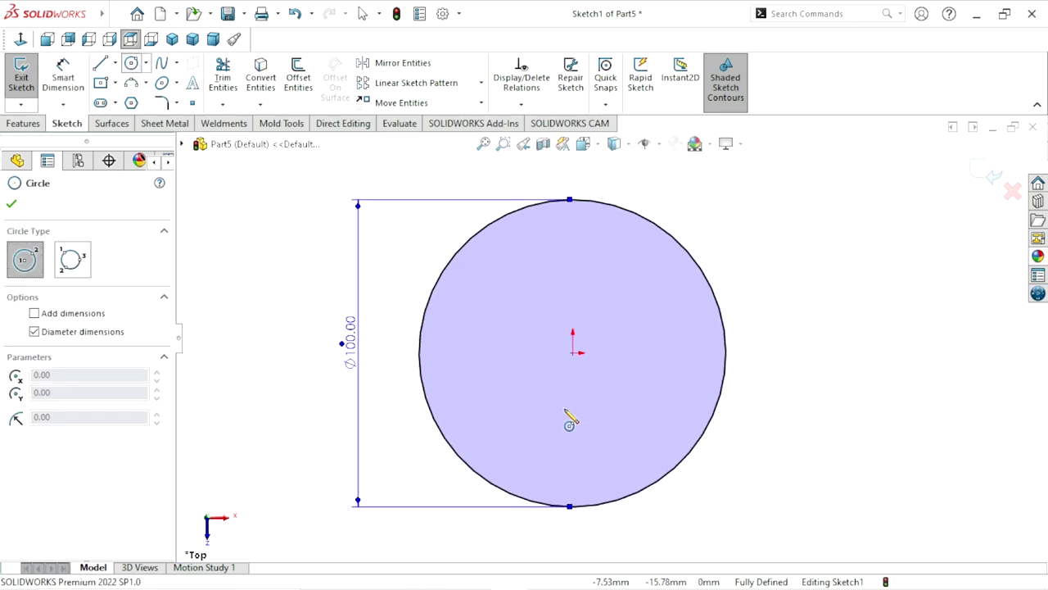
pyautogui.click(573, 353)
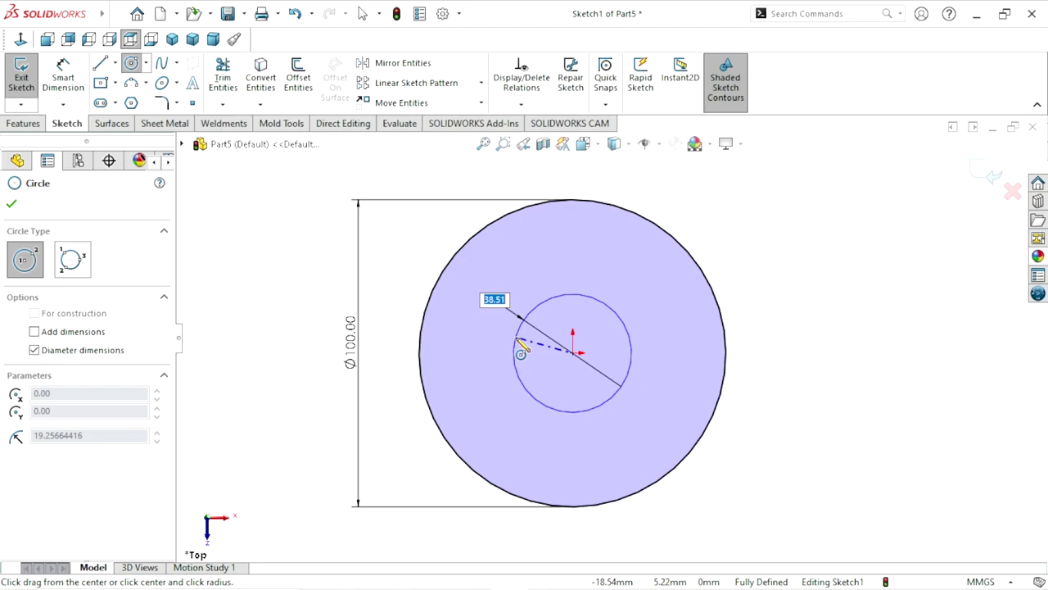
pyautogui.click(518, 344)
pyautogui.press('Escape')
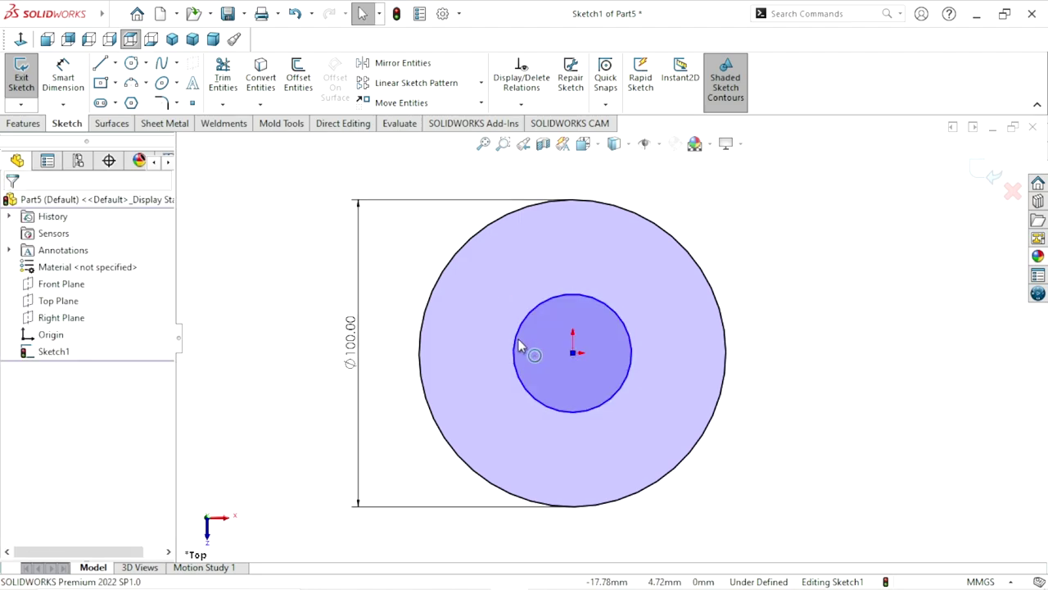
pyautogui.hotkey('ctrl', 'z')
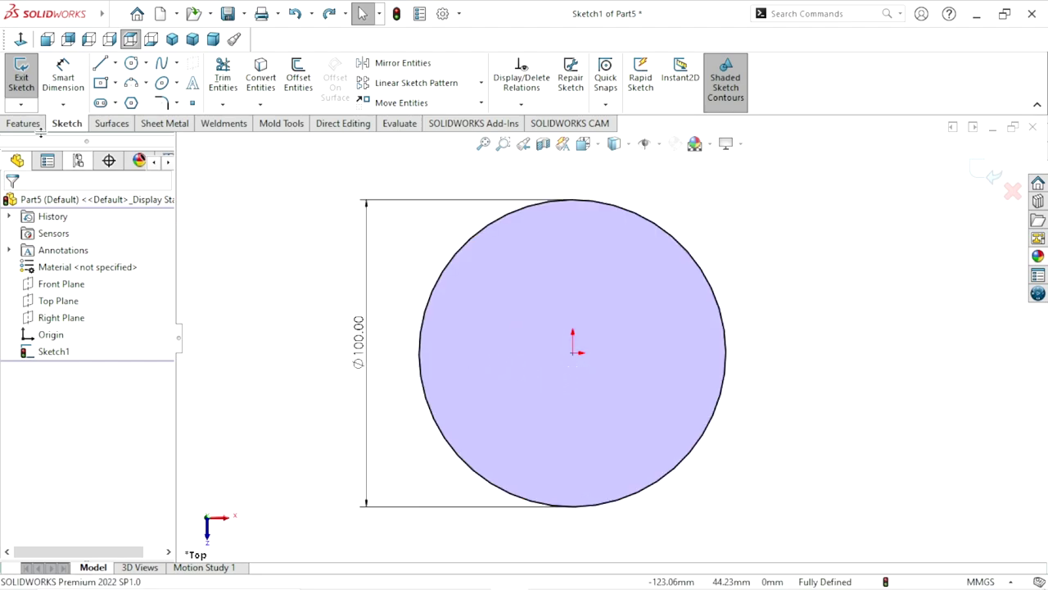
pyautogui.click(24, 124)
# - Extrude the circle sketch as Boss-Extrude1 with a 5 mm depth
pyautogui.click(31, 80)
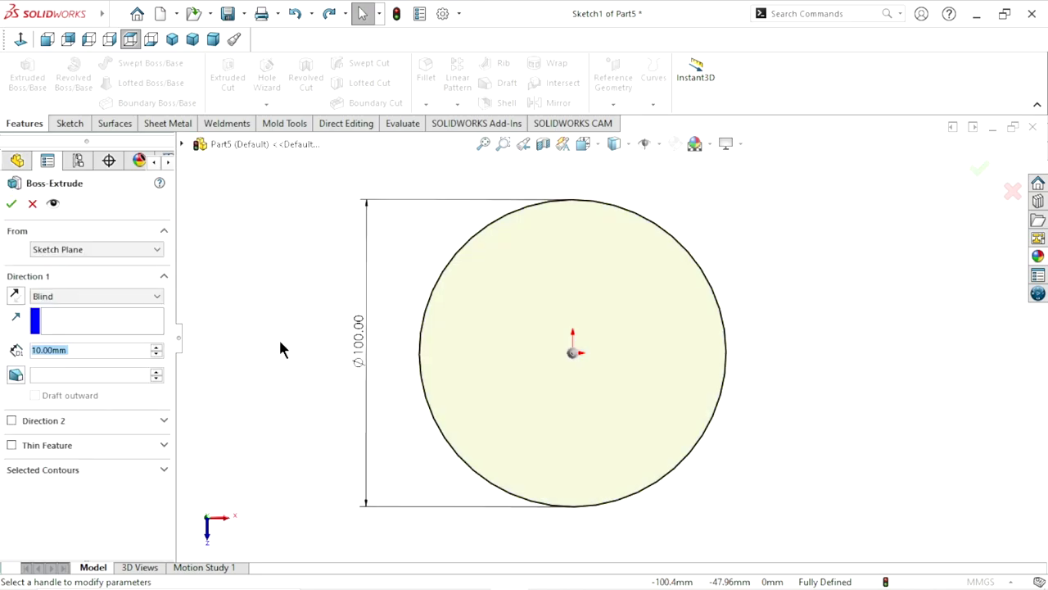
pyautogui.click(83, 350)
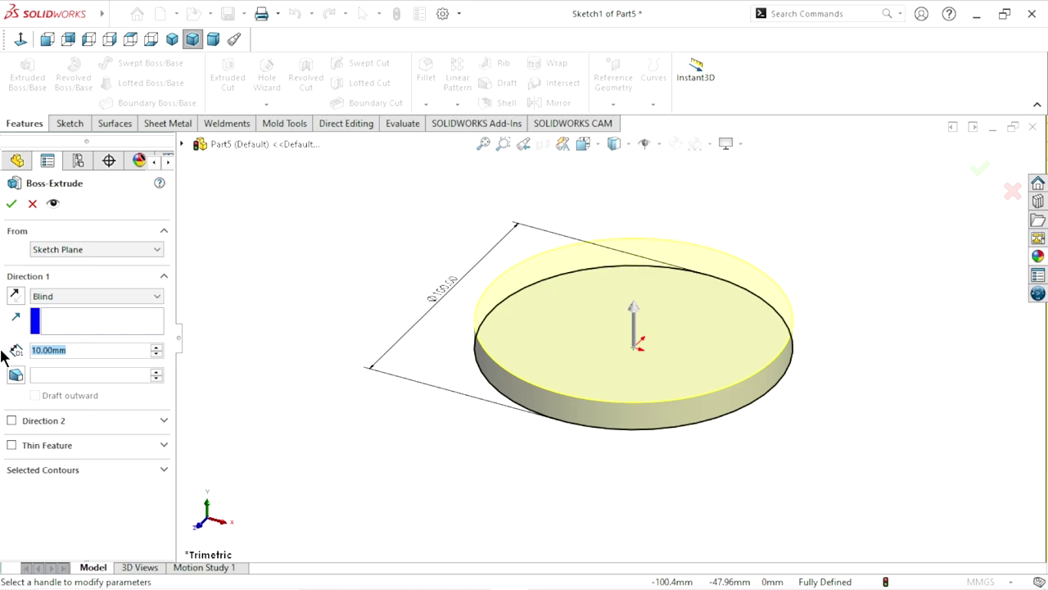
pyautogui.write('5')
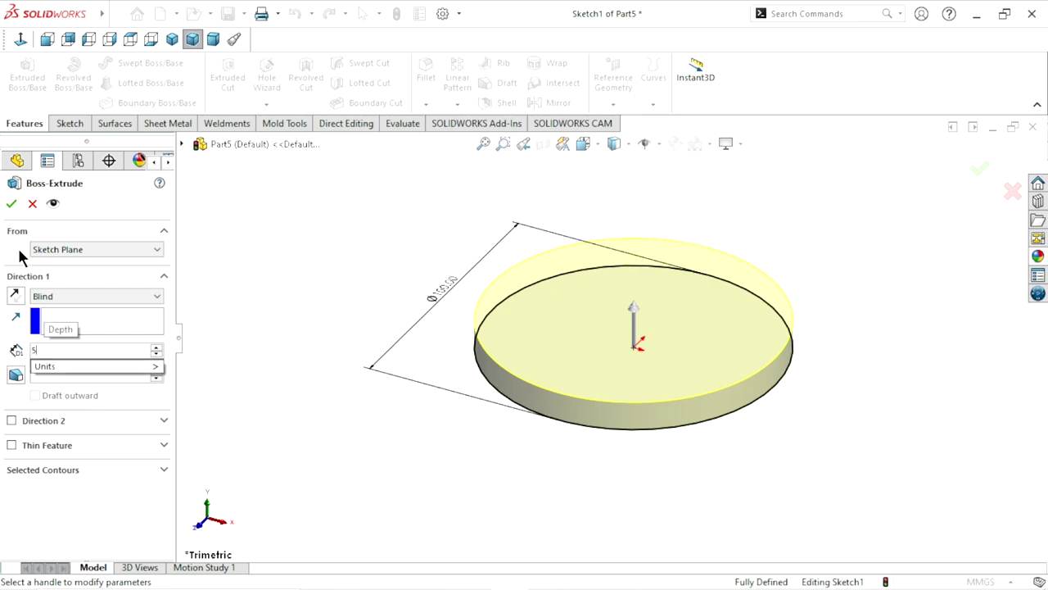
pyautogui.press('Return')
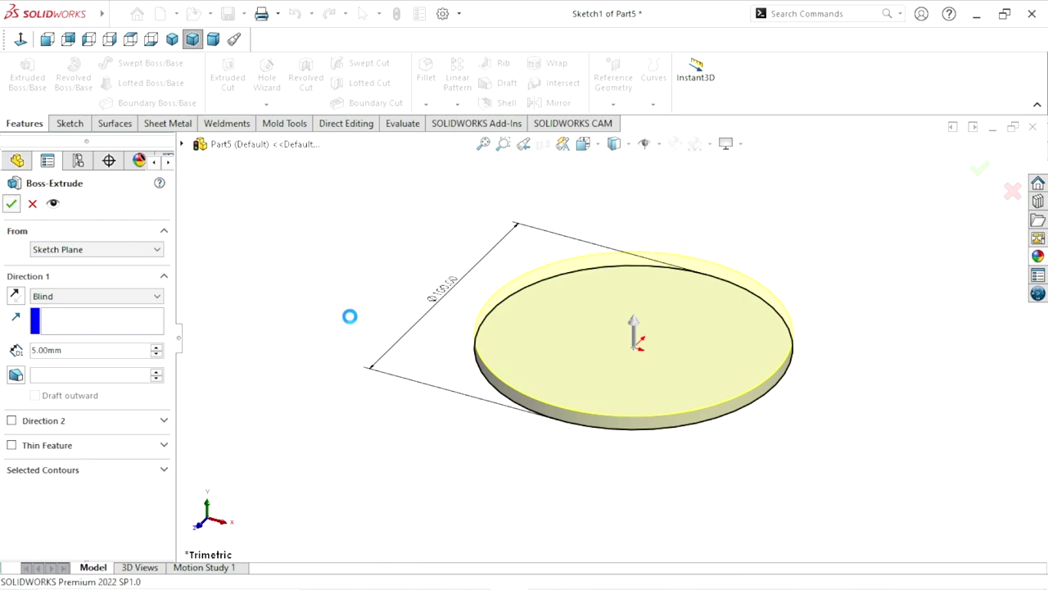
pyautogui.moveTo(534, 447); pyautogui.dragTo(581, 375, button='middle')
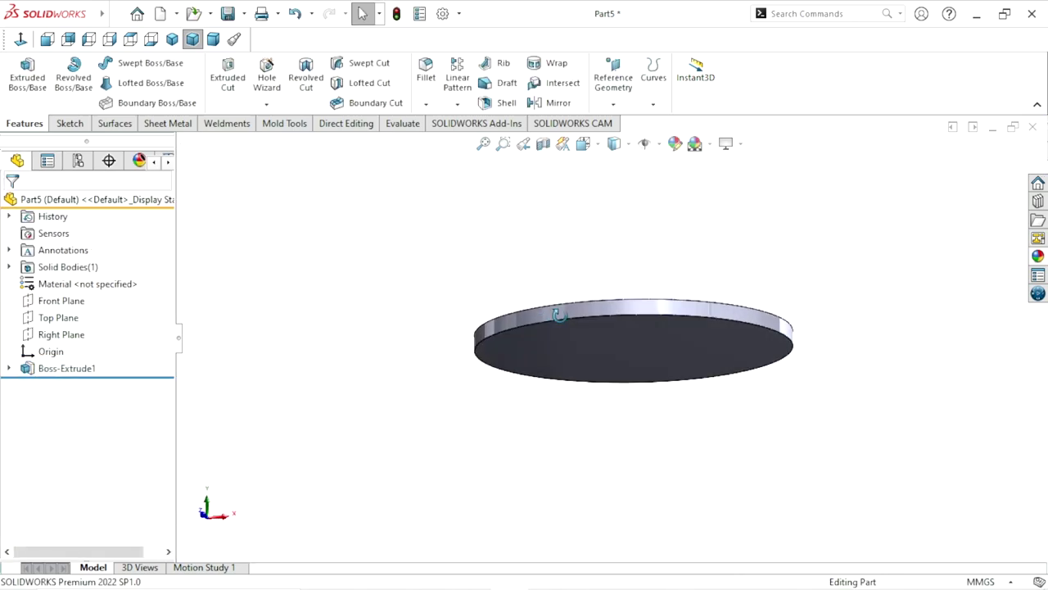
# - Sketch a circle centred at the origin on the disc face, dimensioned to 25 mm diameter
pyautogui.click(614, 365)
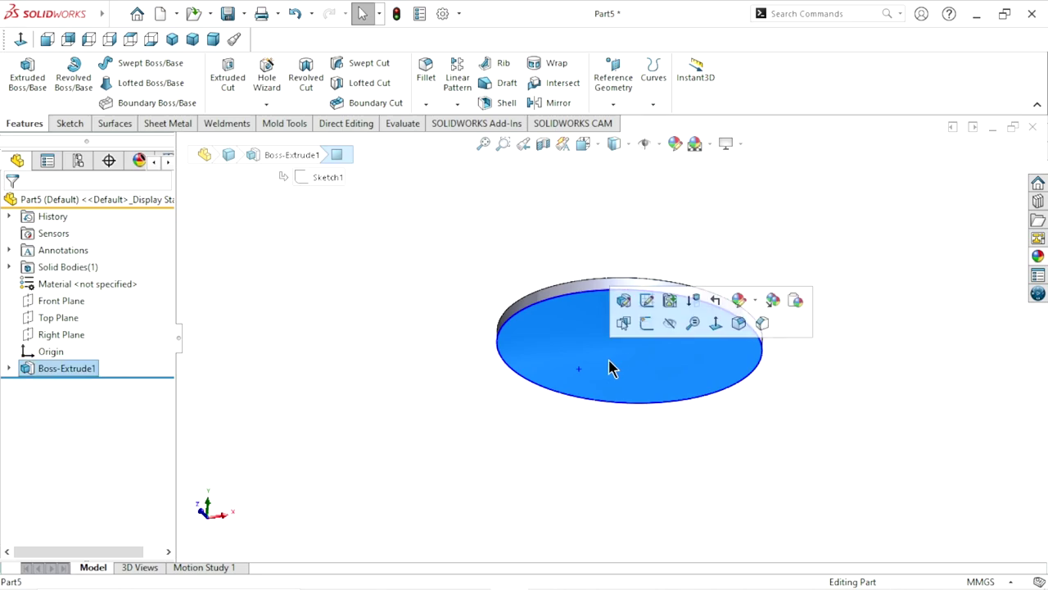
pyautogui.click(647, 324)
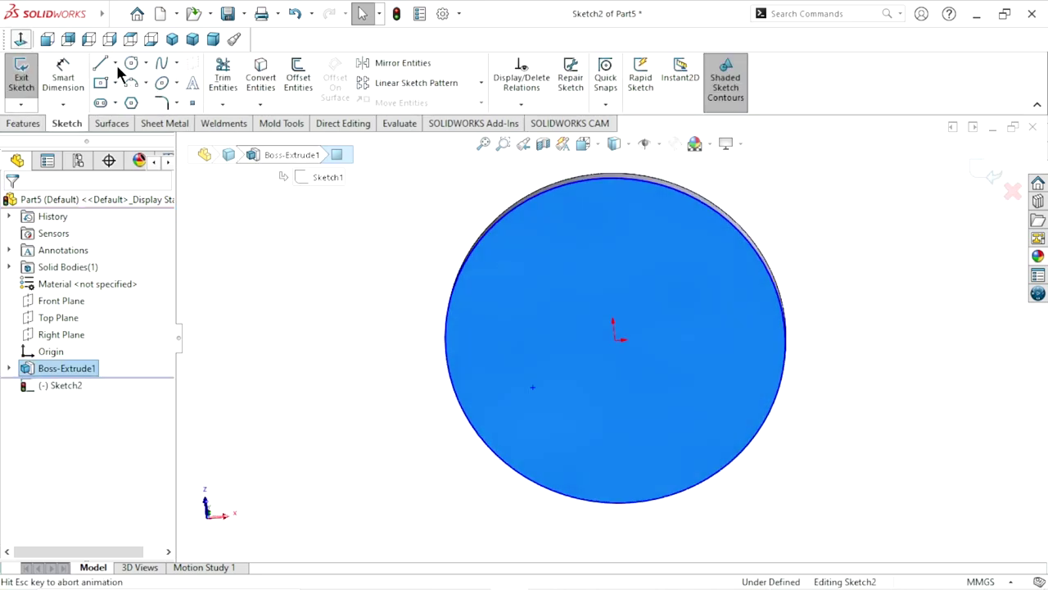
pyautogui.click(131, 62)
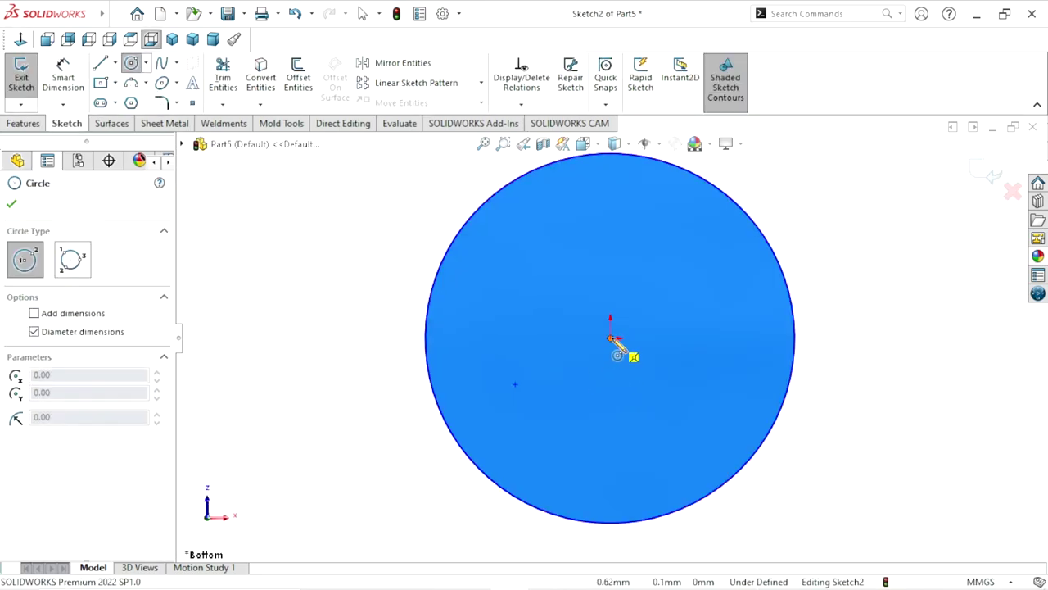
pyautogui.click(610, 337)
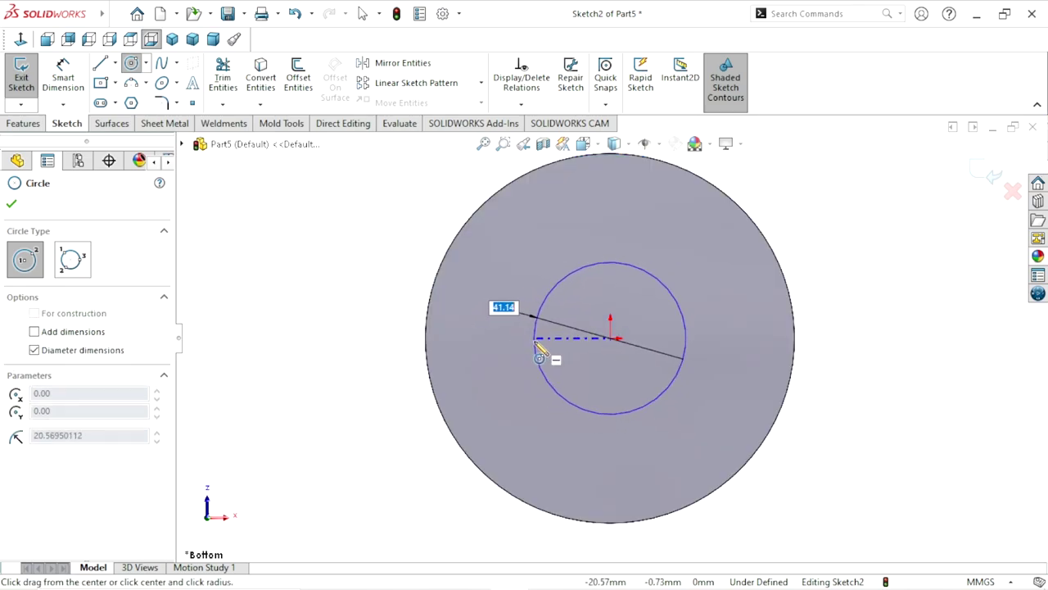
pyautogui.click(536, 346)
pyautogui.click(63, 73)
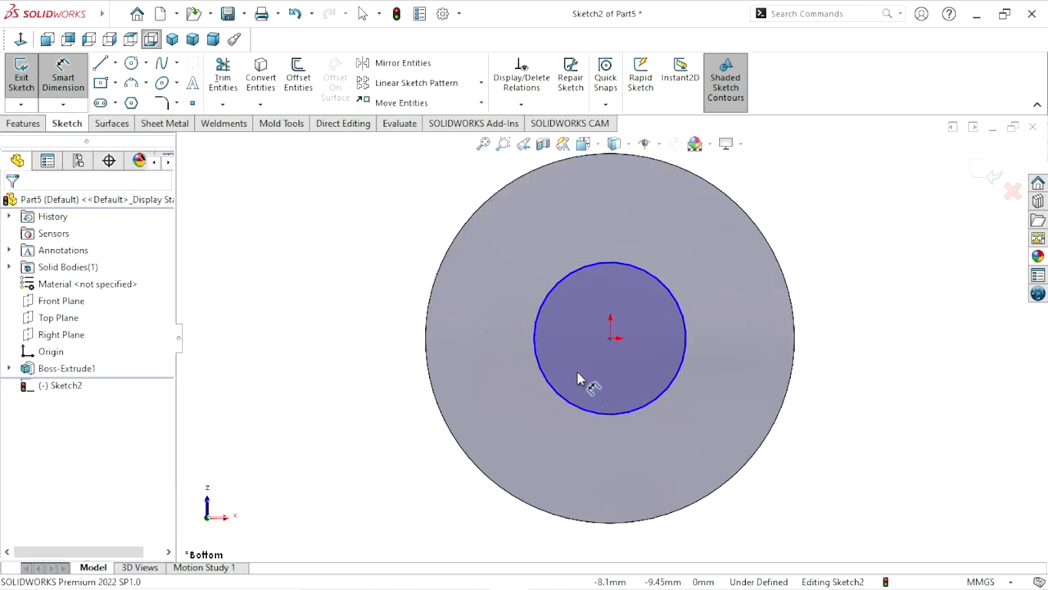
pyautogui.click(365, 332)
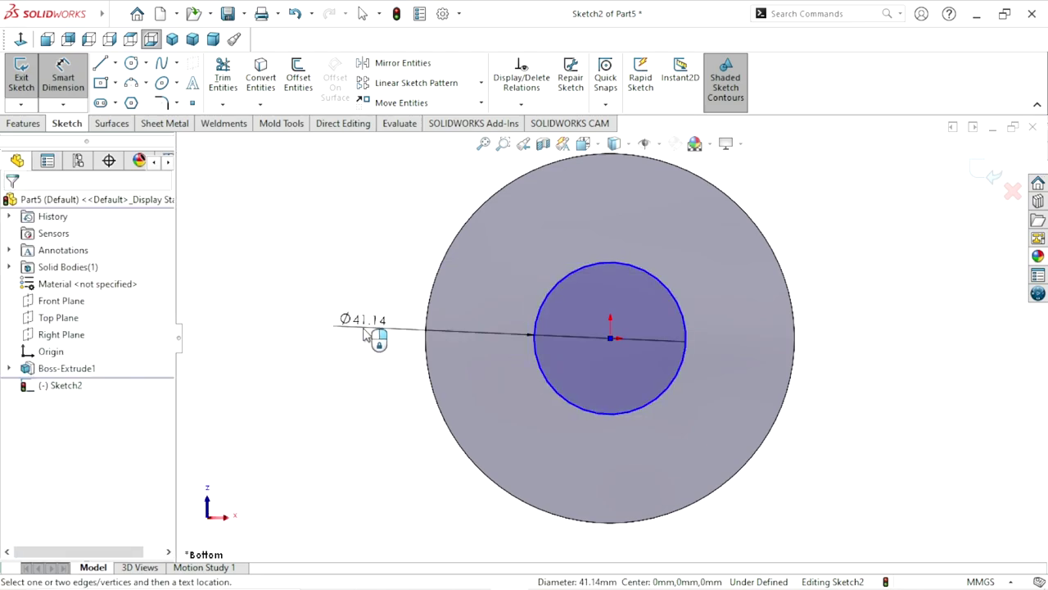
pyautogui.click(366, 335)
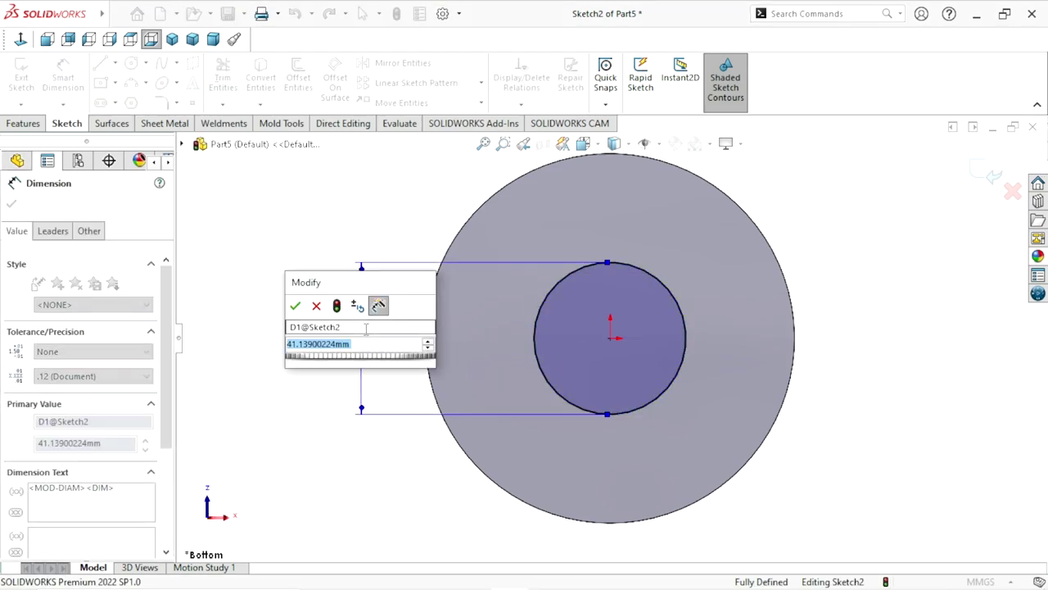
pyautogui.write('25')
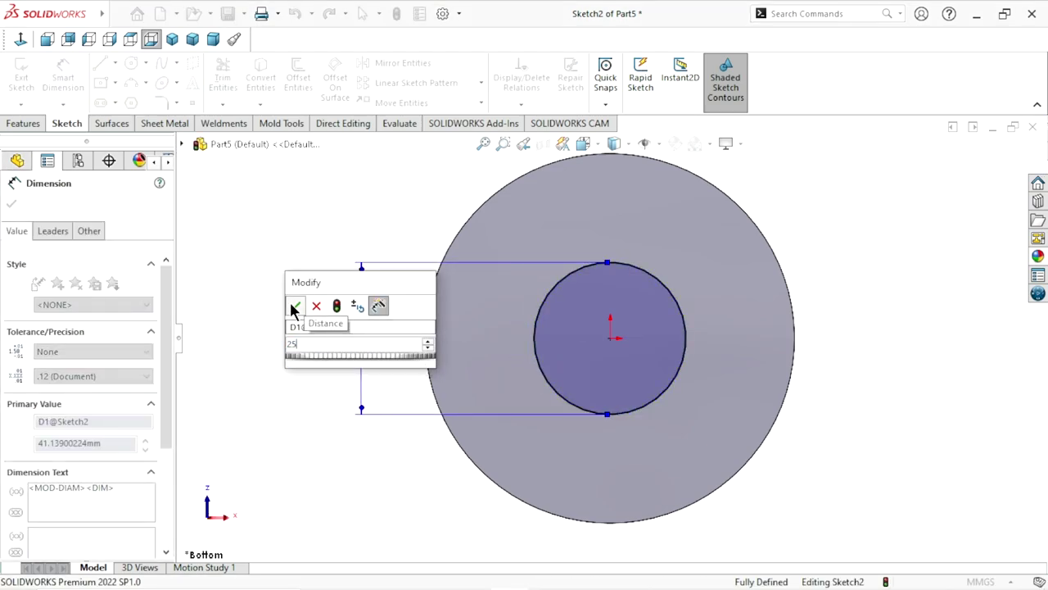
pyautogui.click(295, 306)
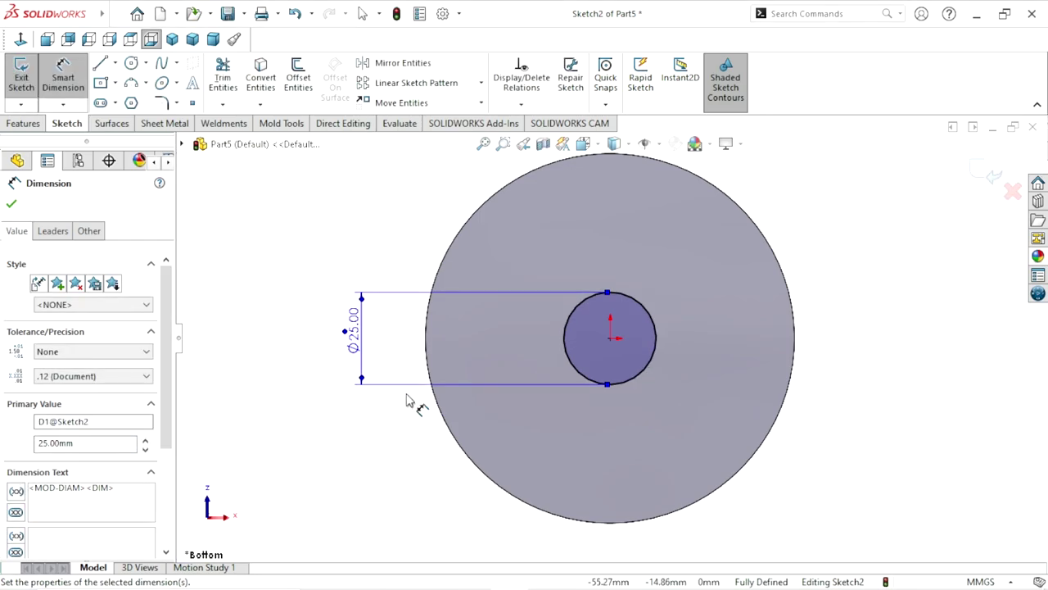
pyautogui.click(18, 205)
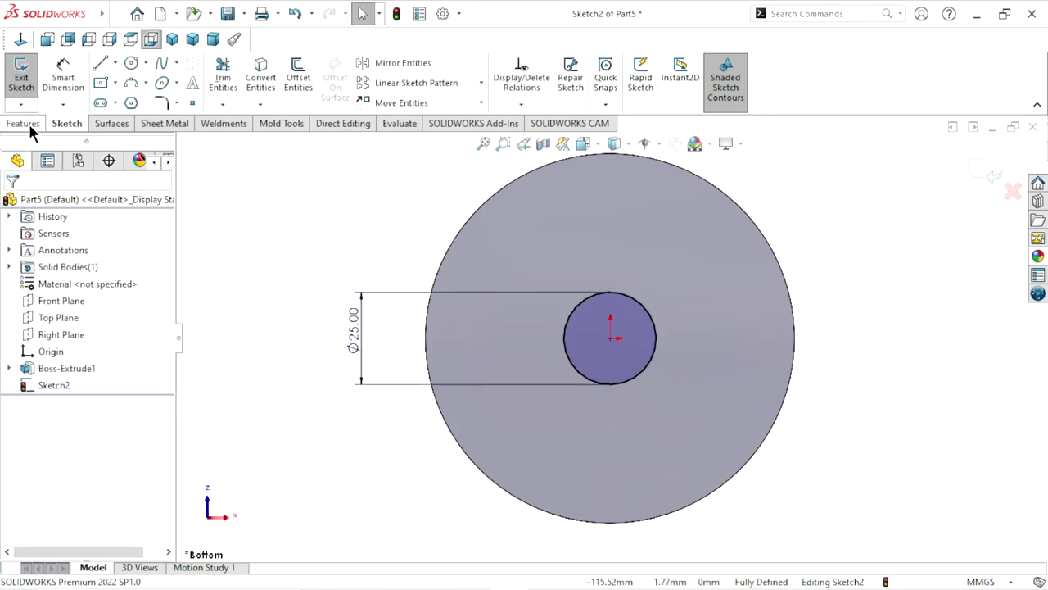
# - Extrude the Ø25 mm circle 10 mm into a boss
pyautogui.click(29, 123)
pyautogui.click(27, 93)
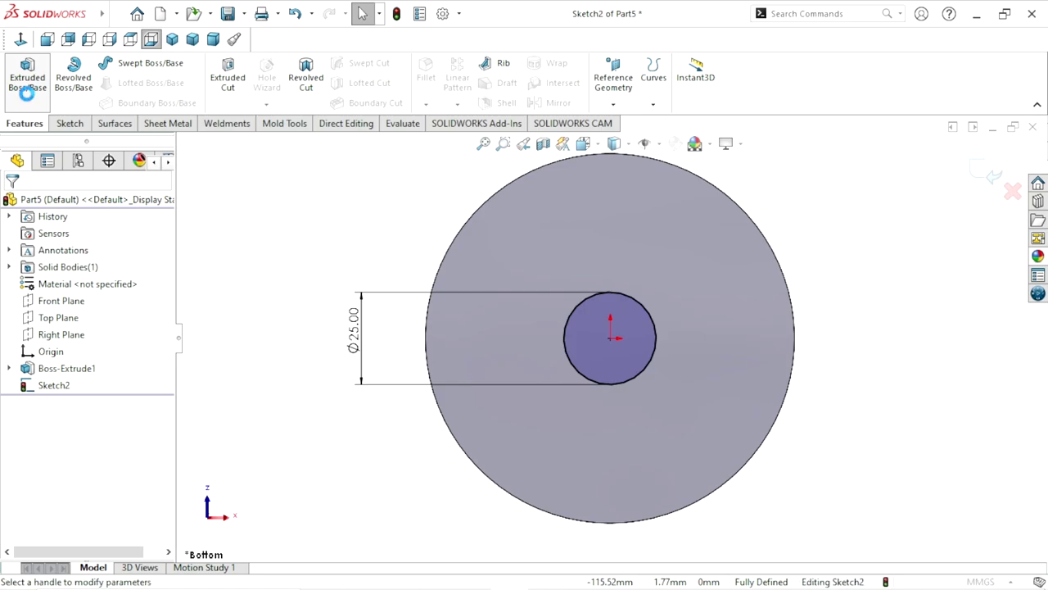
pyautogui.write('10')
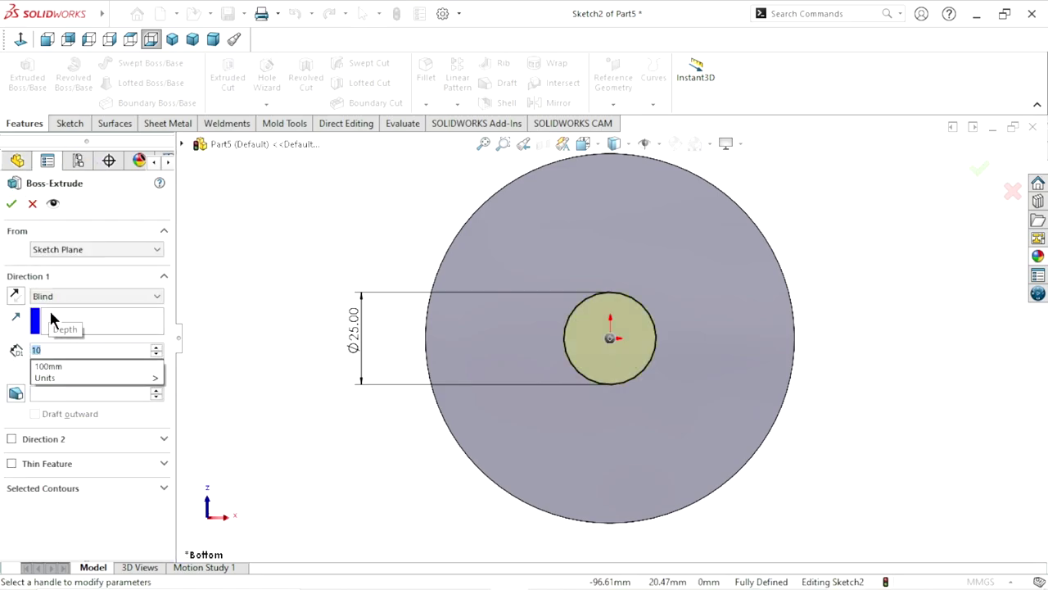
pyautogui.click(11, 204)
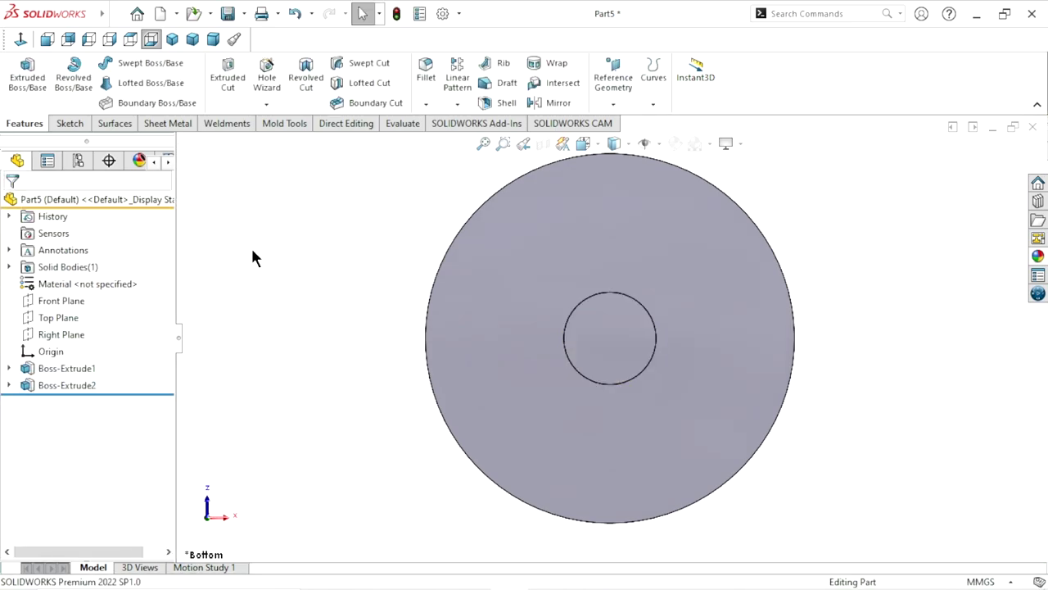
pyautogui.moveTo(253, 258); pyautogui.dragTo(290, 328, button='middle')
# - Sketch a centred circle on the boss's end face and dimension it to 15 mm diameter
pyautogui.click(650, 351)
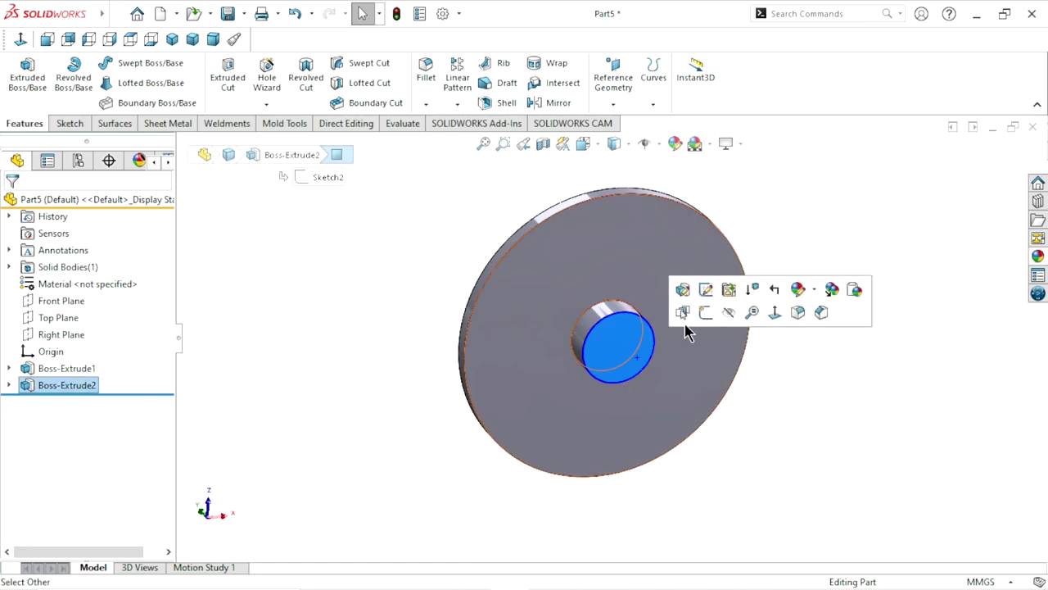
pyautogui.click(706, 312)
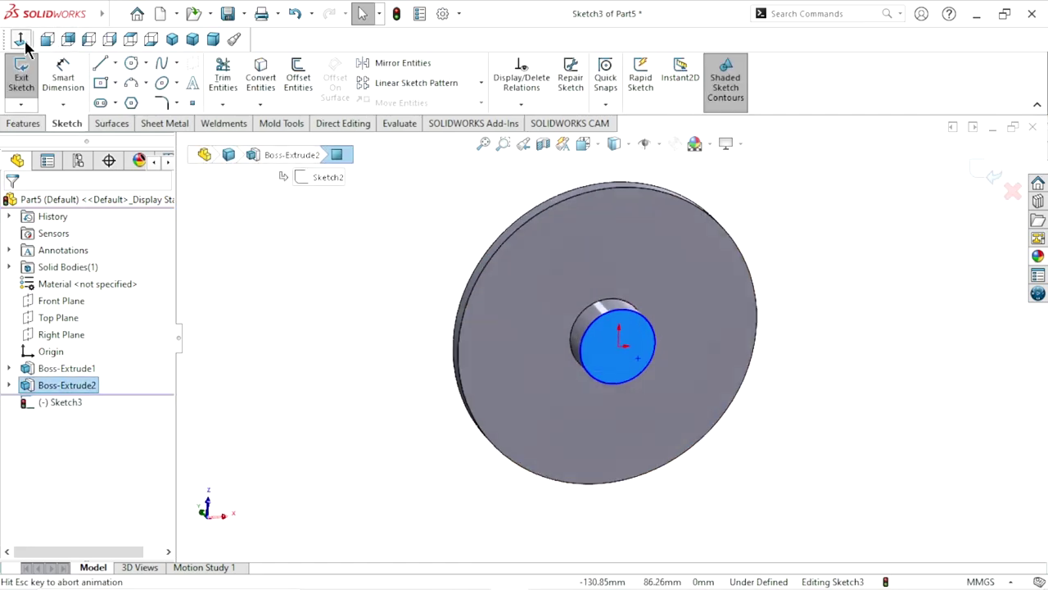
pyautogui.click(131, 64)
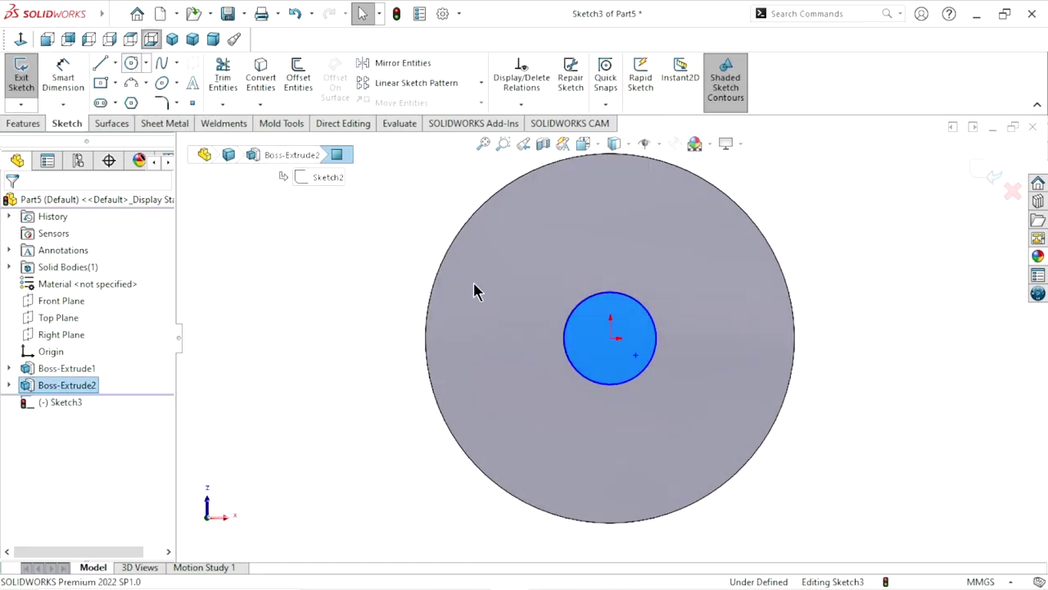
pyautogui.click(610, 338)
pyautogui.click(586, 352)
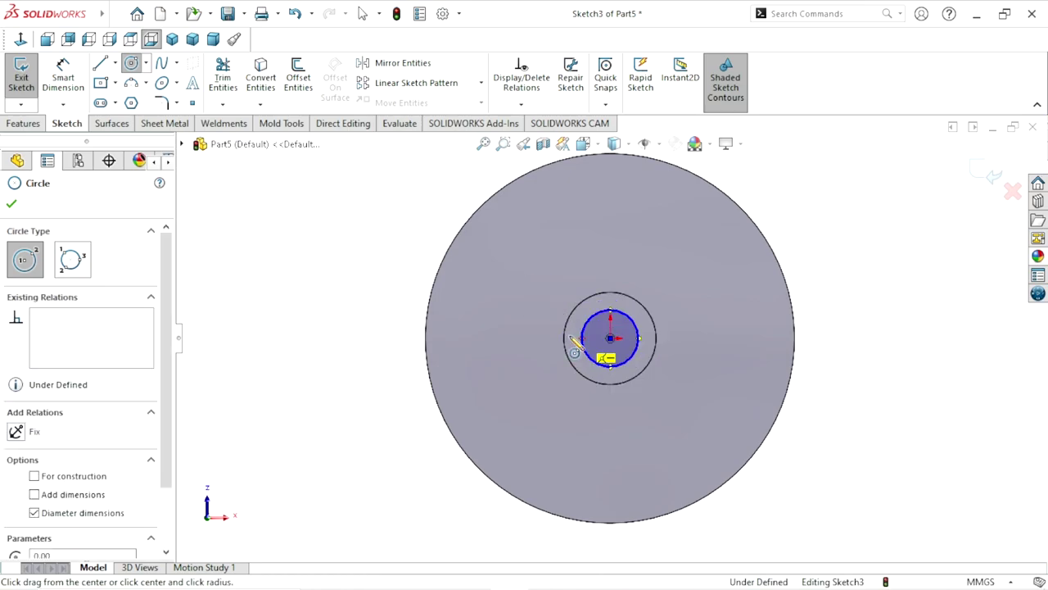
pyautogui.press('Escape')
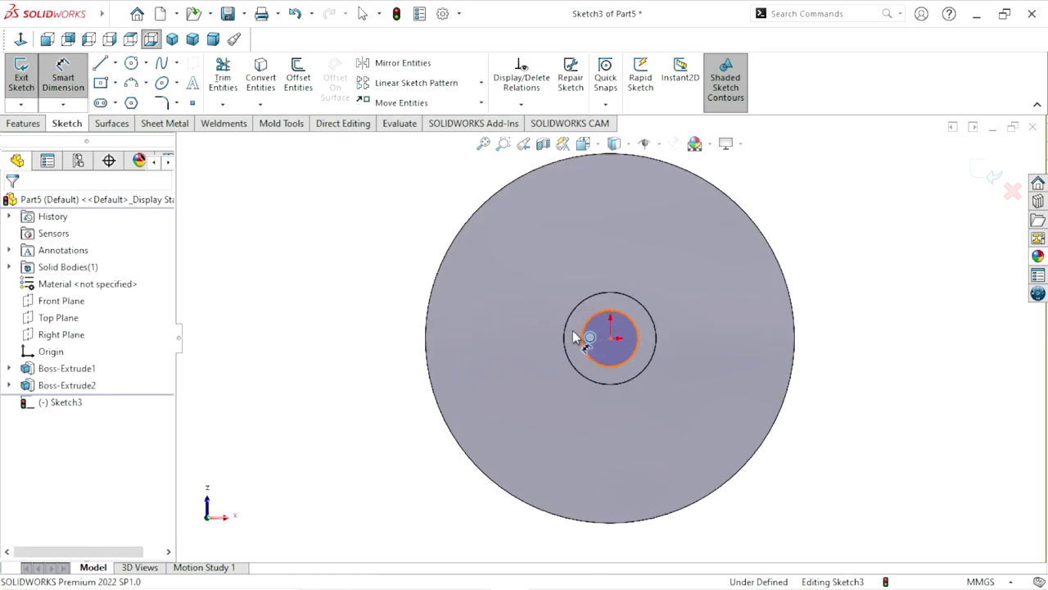
pyautogui.click(582, 339)
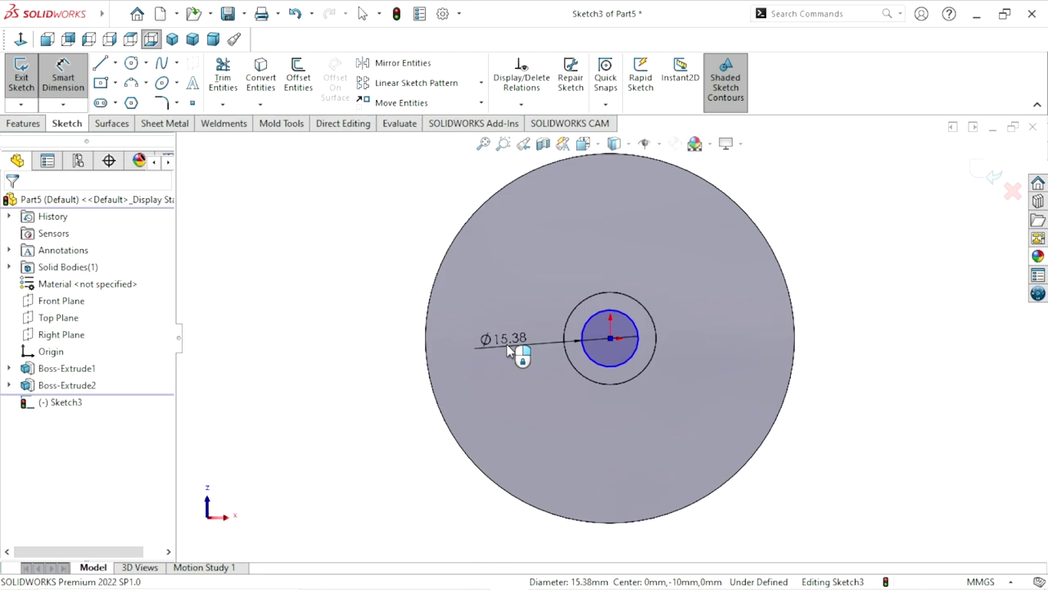
pyautogui.click(507, 351)
pyautogui.write('15')
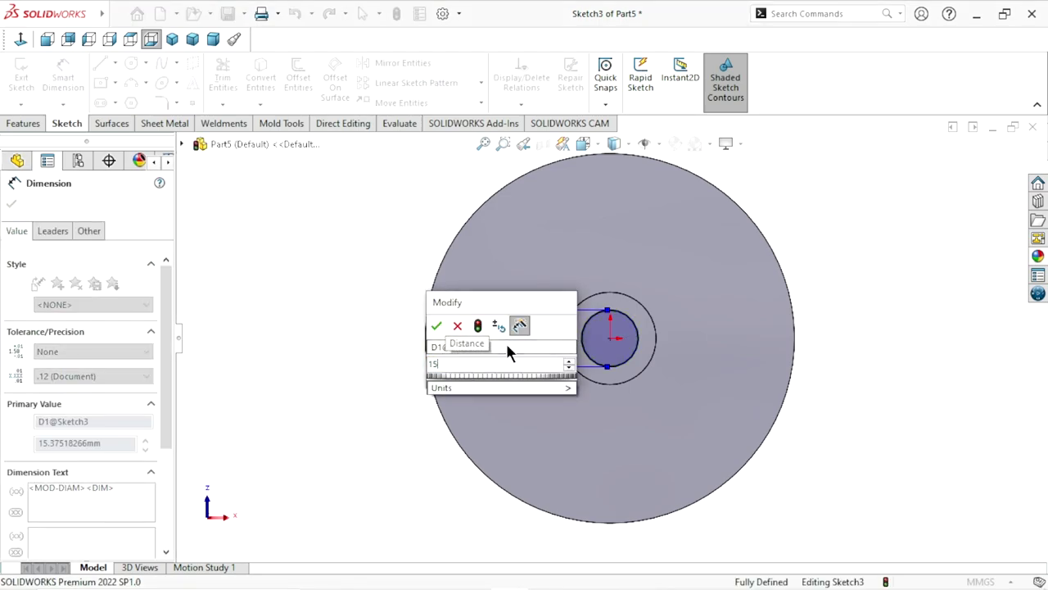
pyautogui.click(434, 328)
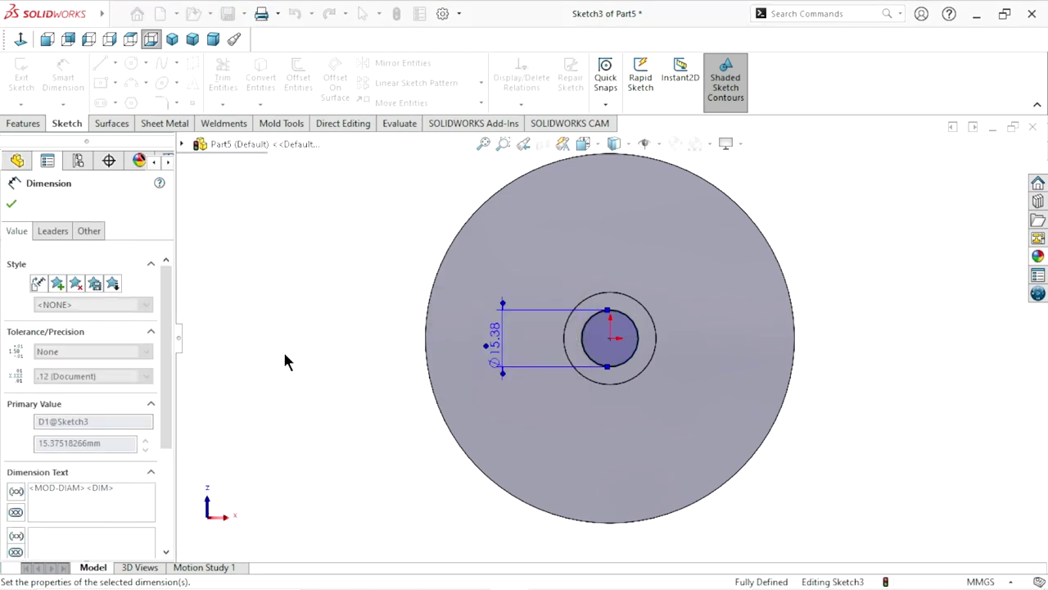
pyautogui.click(286, 361)
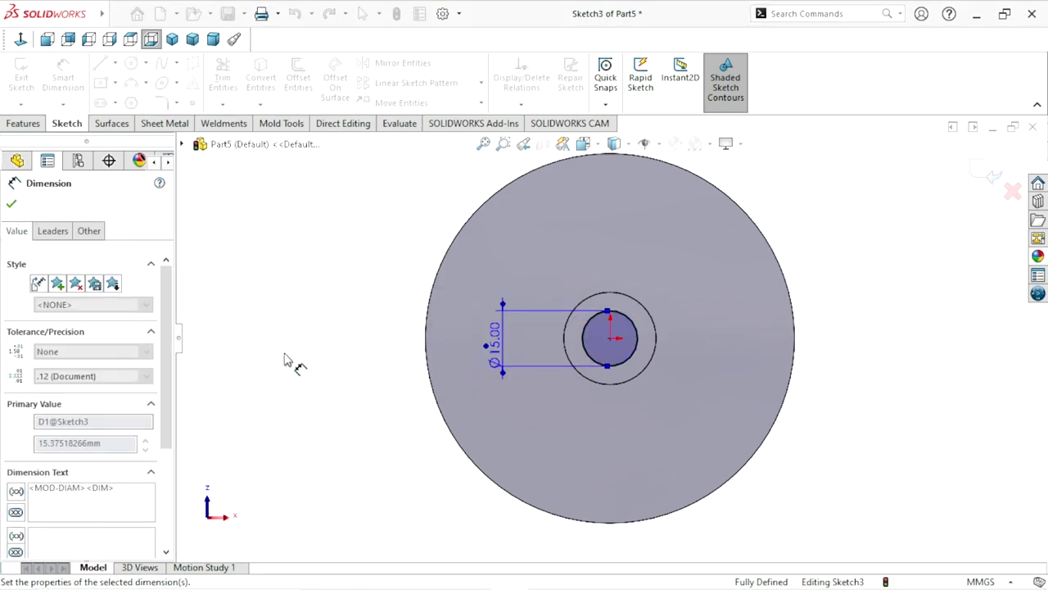
# - Extrude the Ø15 mm circle 10 mm as Boss-Extrude3
pyautogui.click(23, 125)
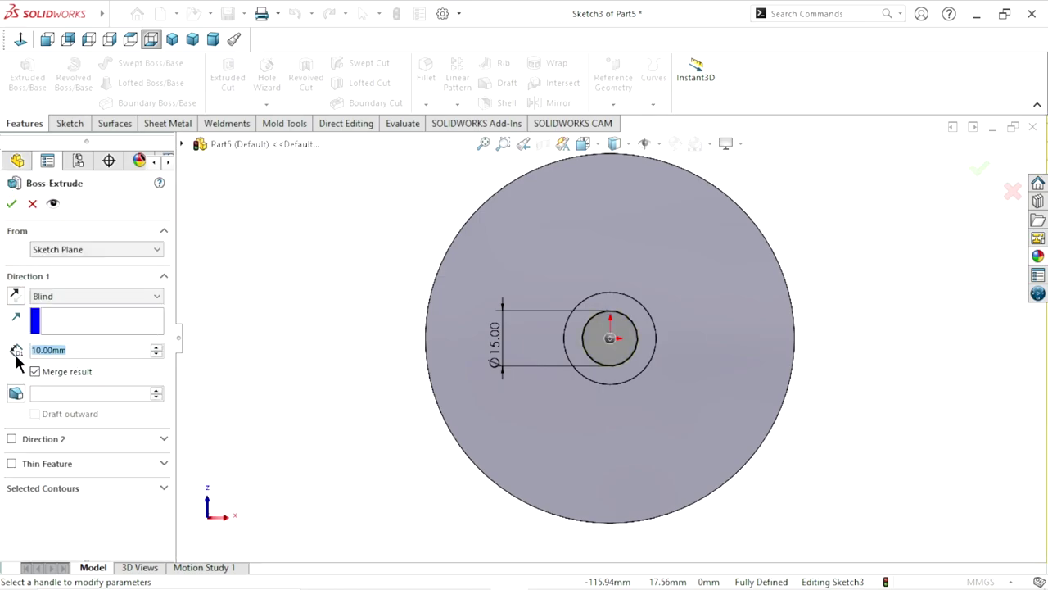
pyautogui.click(12, 203)
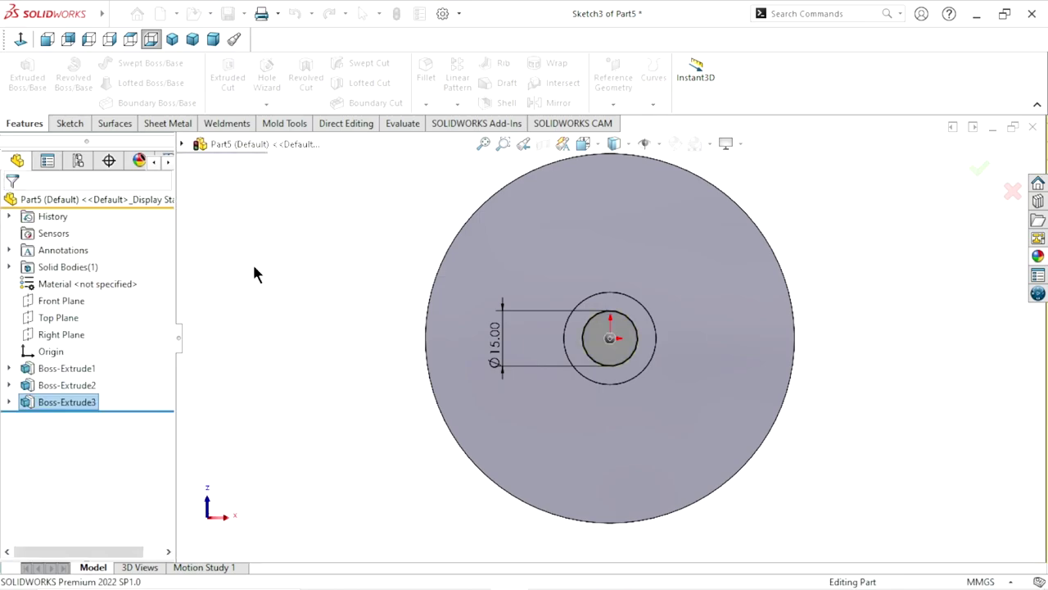
pyautogui.moveTo(356, 260); pyautogui.dragTo(514, 413, button='middle')
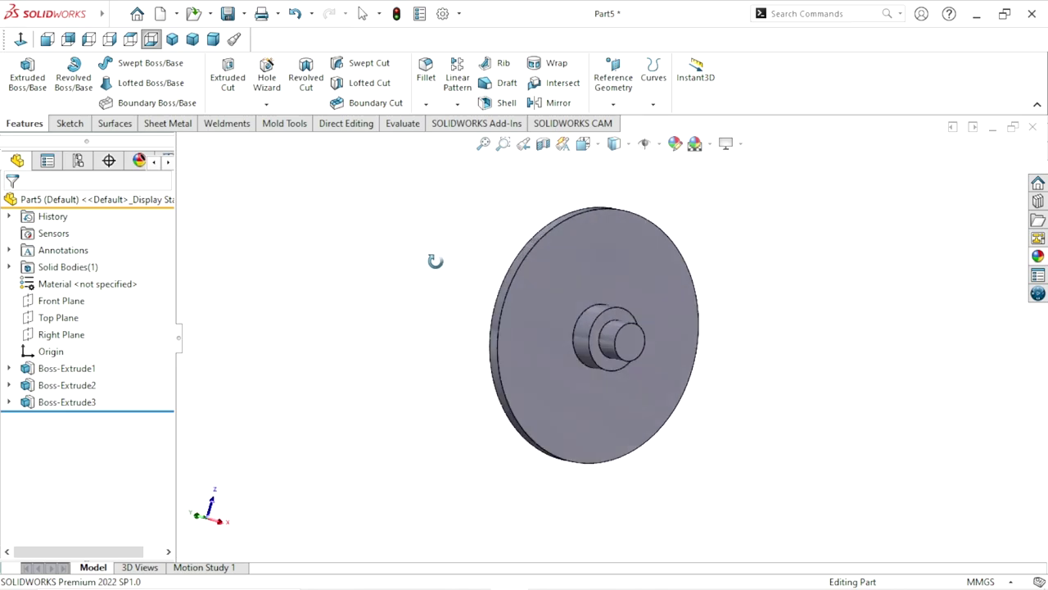
# - Switch to isometric view and start a new sketch on the disc's top face
pyautogui.click(602, 340)
pyautogui.click(322, 299)
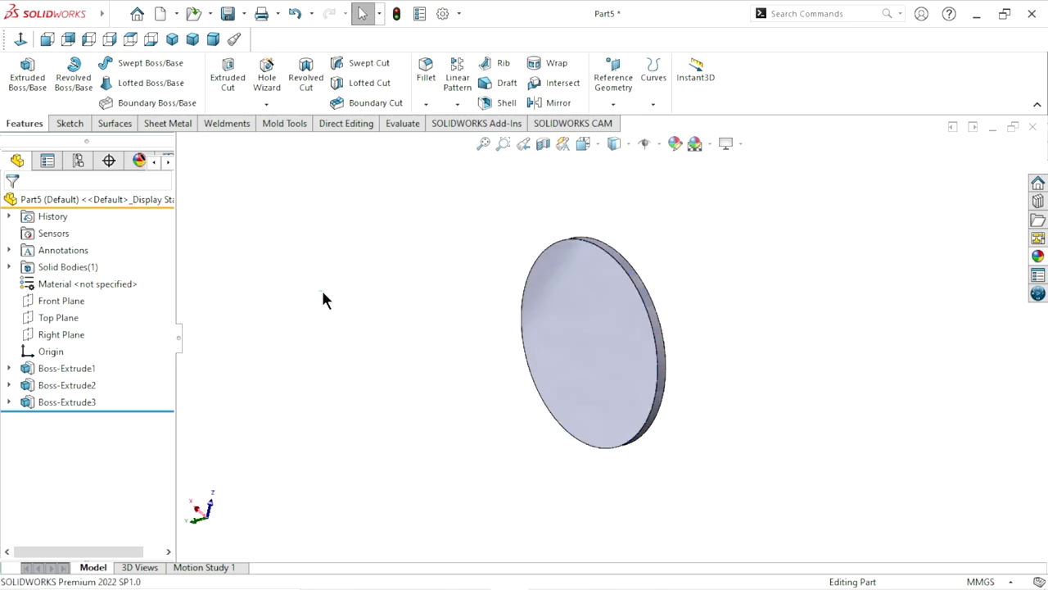
pyautogui.click(172, 39)
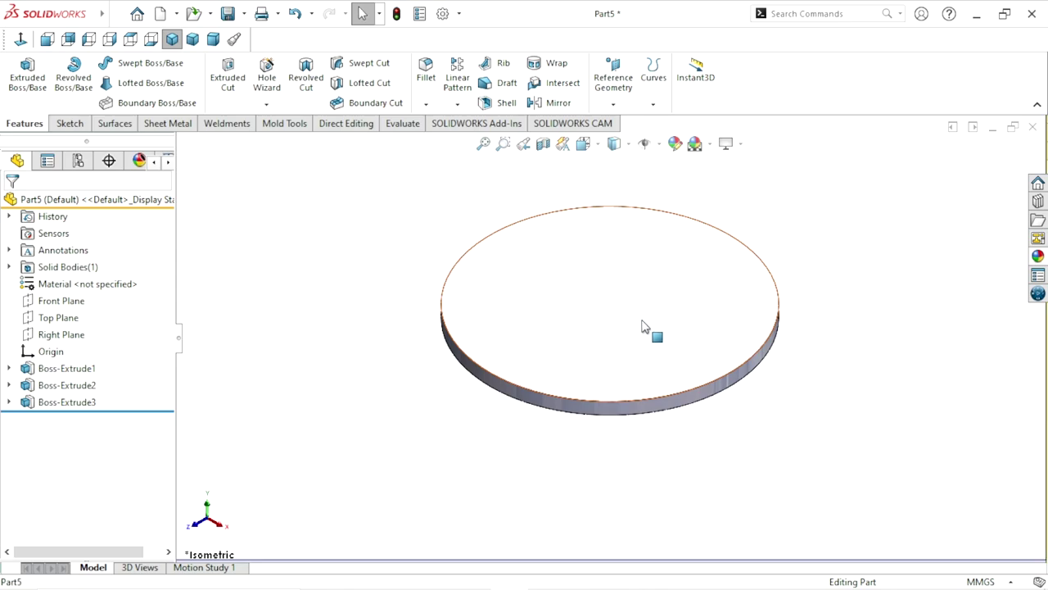
pyautogui.click(644, 327)
pyautogui.click(700, 274)
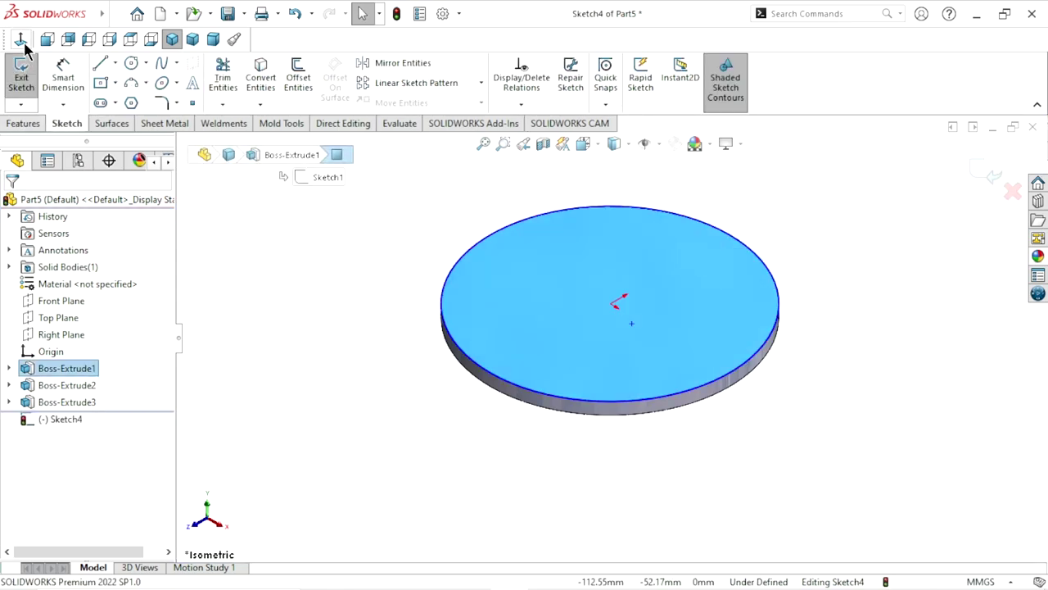
pyautogui.scroll(-1, 664, 299)
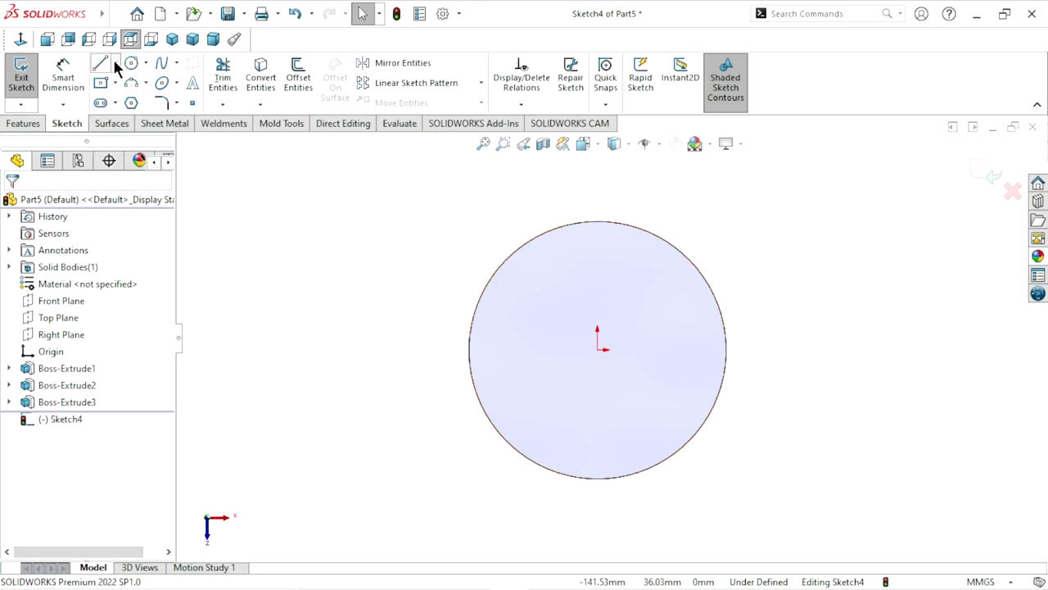
# - Draw a vertical construction centerline from the origin down past the disc rim
pyautogui.click(114, 61)
pyautogui.click(113, 99)
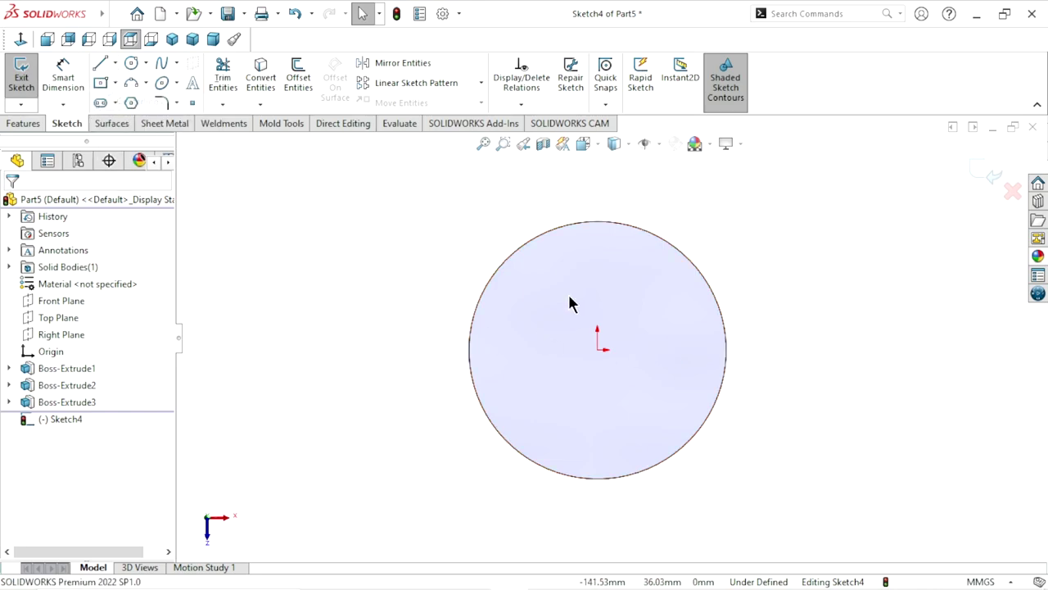
pyautogui.click(597, 349)
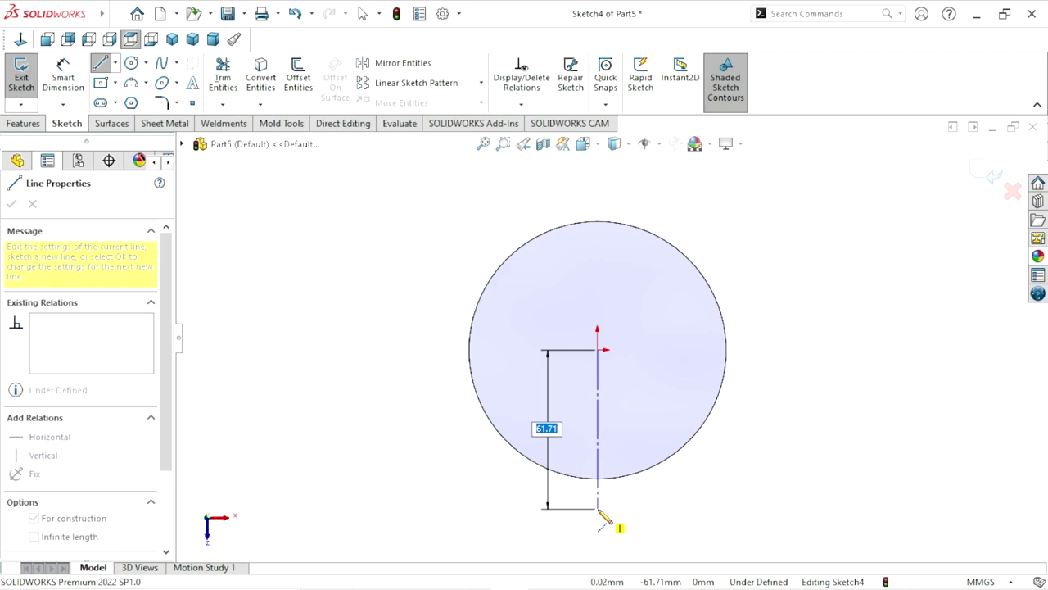
pyautogui.click(598, 508)
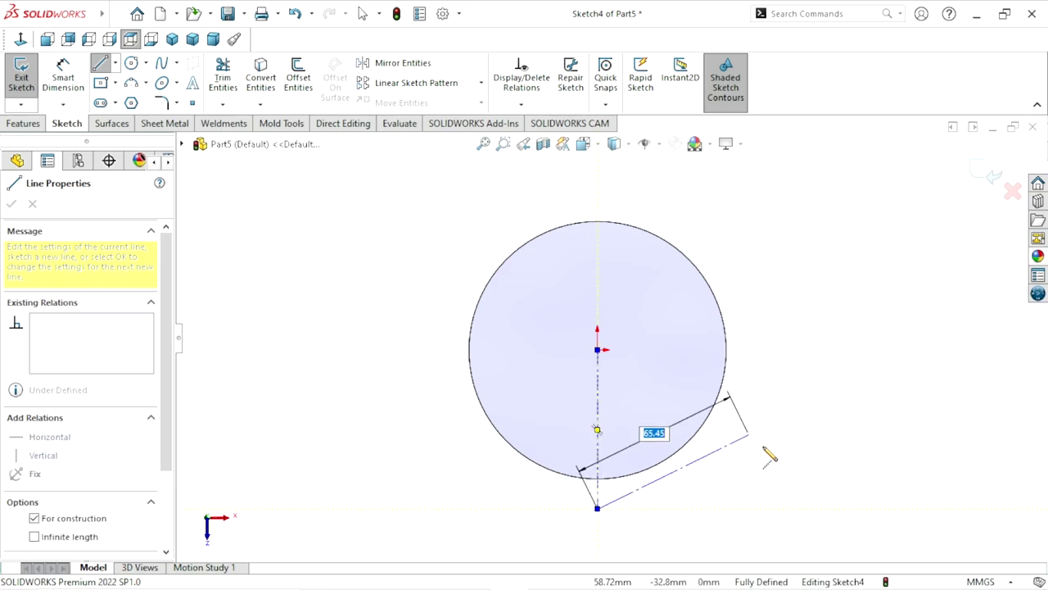
pyautogui.rightClick(750, 397)
pyautogui.click(786, 406)
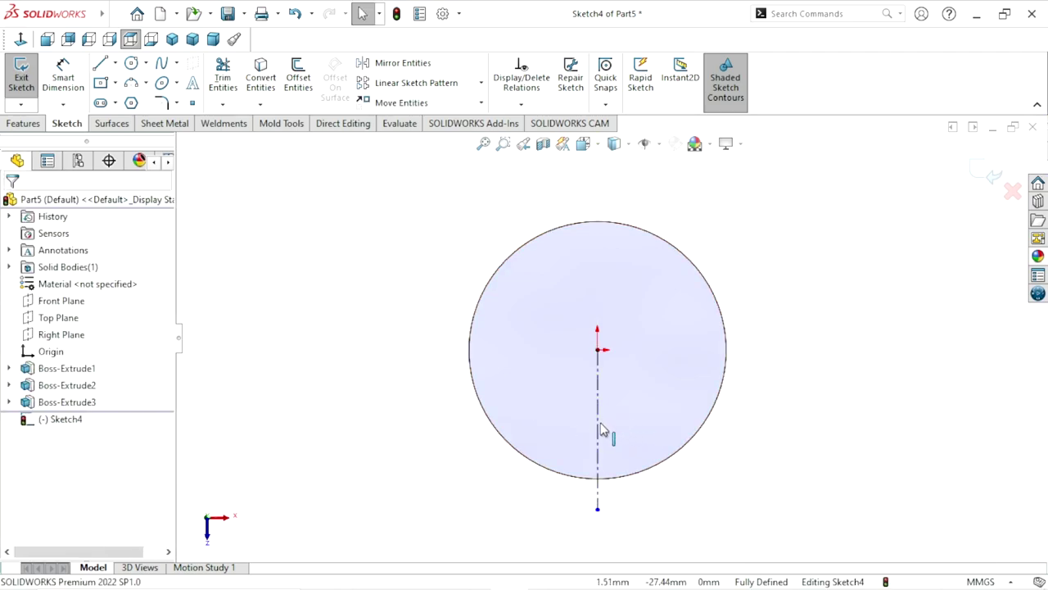
pyautogui.scroll(1, 685, 451)
pyautogui.scroll(-1, 614, 406)
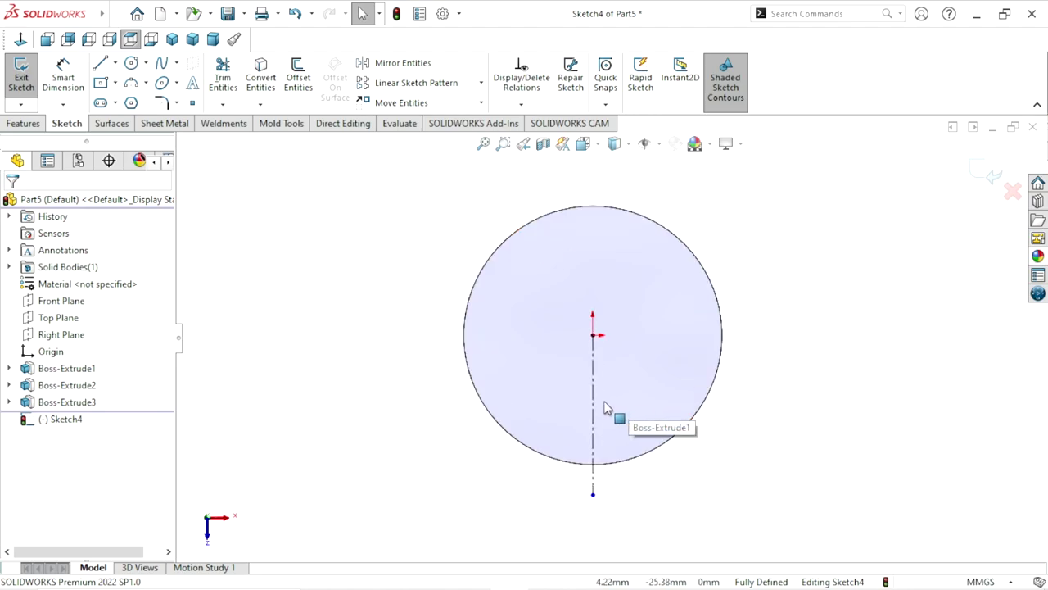
pyautogui.click(595, 417)
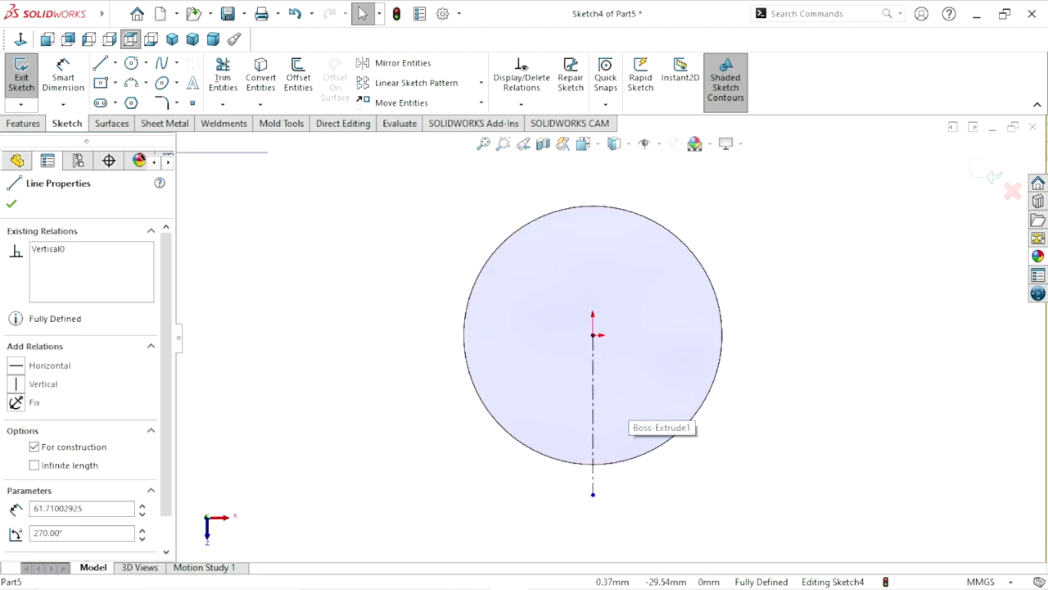
pyautogui.click(772, 438)
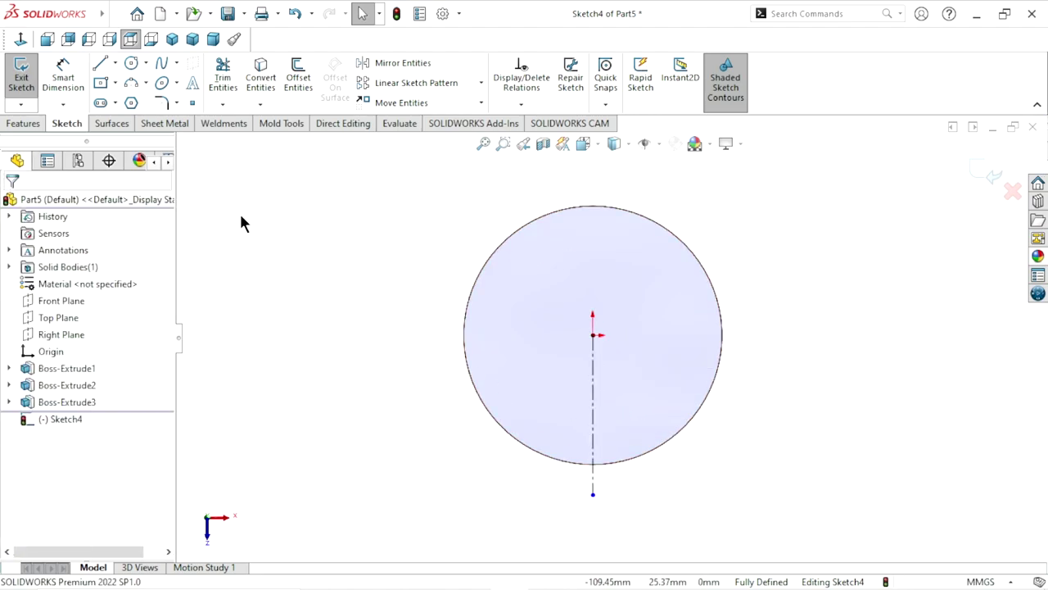
# - Draw a vertical straight slot from beyond the disc's top rim to just above the origin
pyautogui.click(116, 103)
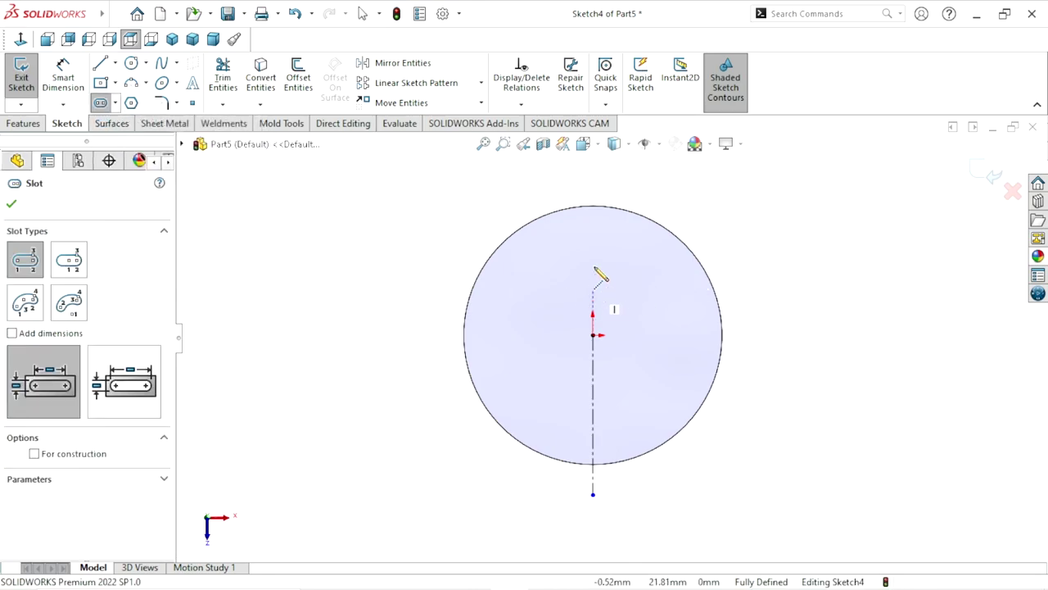
pyautogui.click(591, 192)
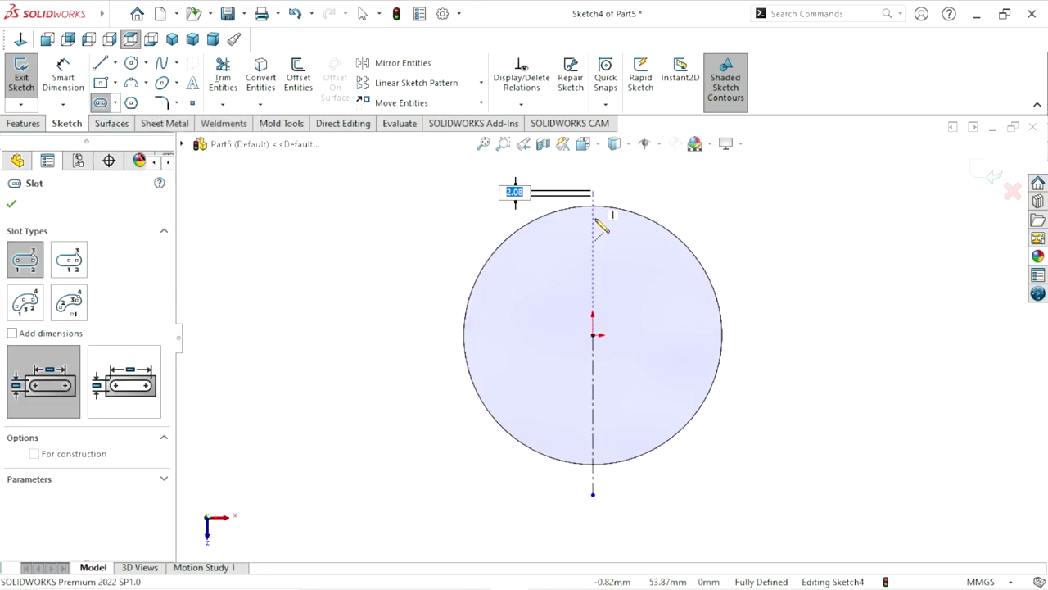
pyautogui.click(596, 298)
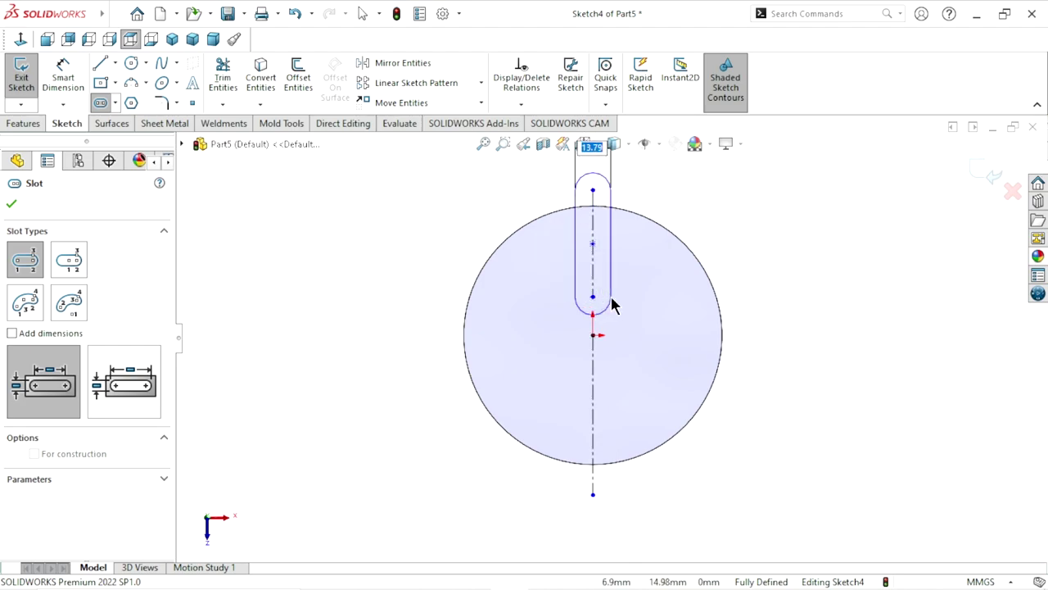
pyautogui.click(736, 296)
pyautogui.rightClick(770, 287)
pyautogui.click(782, 283)
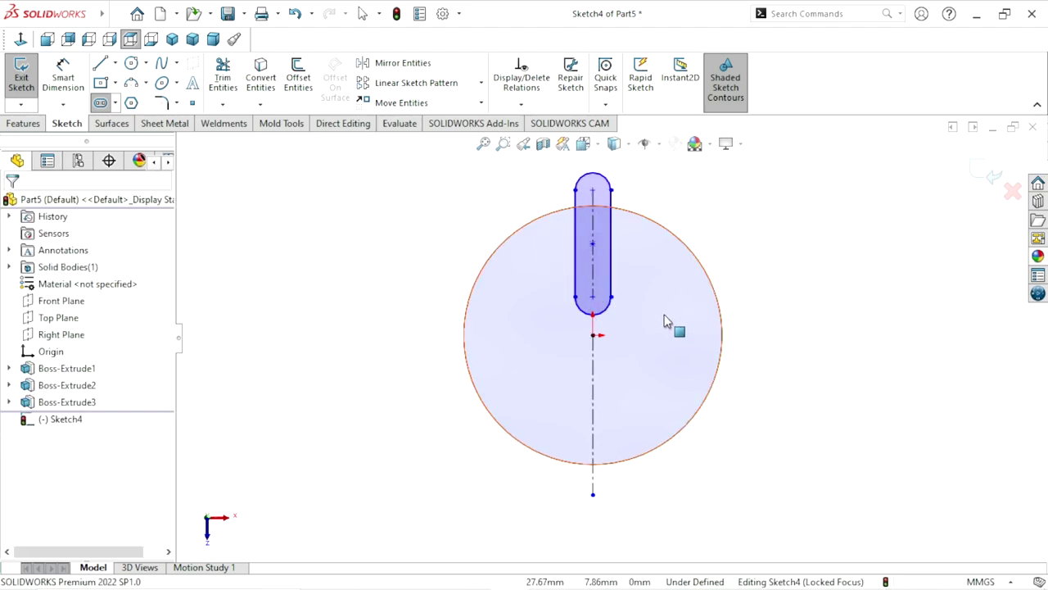
pyautogui.scroll(-1, 663, 277)
pyautogui.click(63, 75)
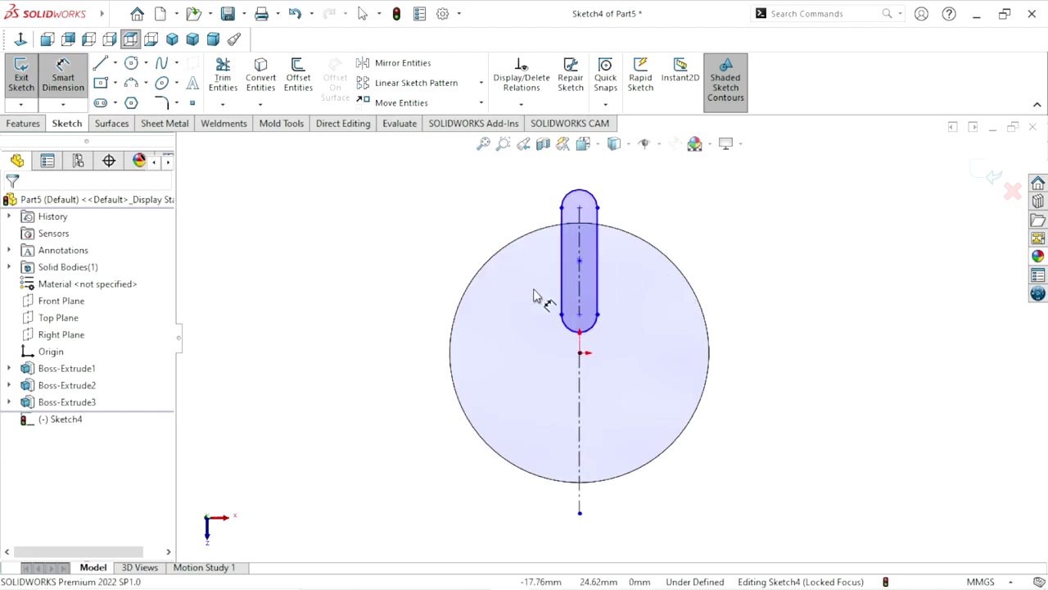
# - Dimension the slot width to 12 mm and its lower arc centre 20 mm from the origin
pyautogui.click(565, 274)
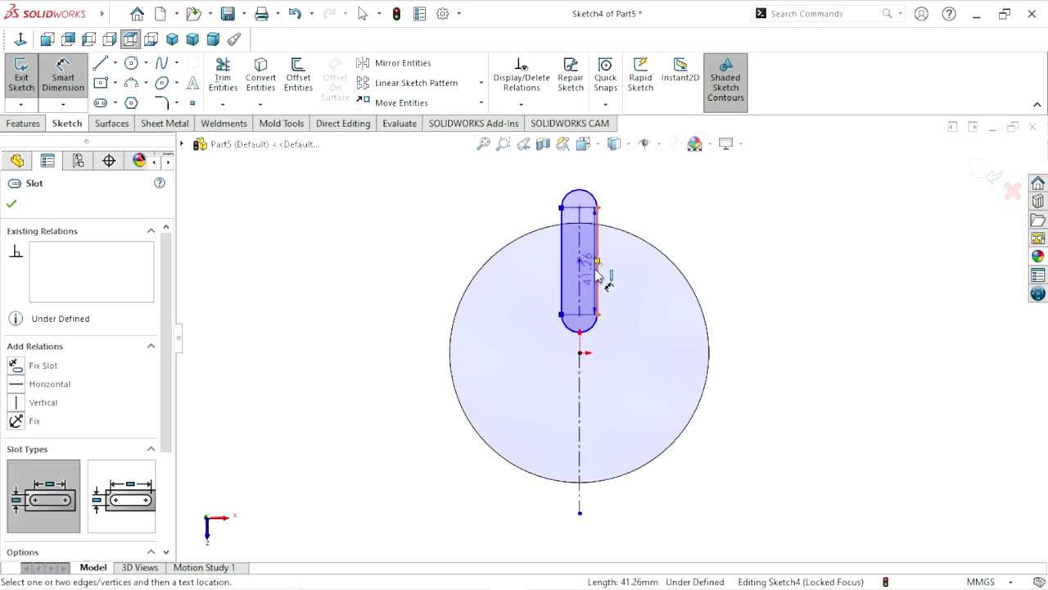
pyautogui.click(631, 192)
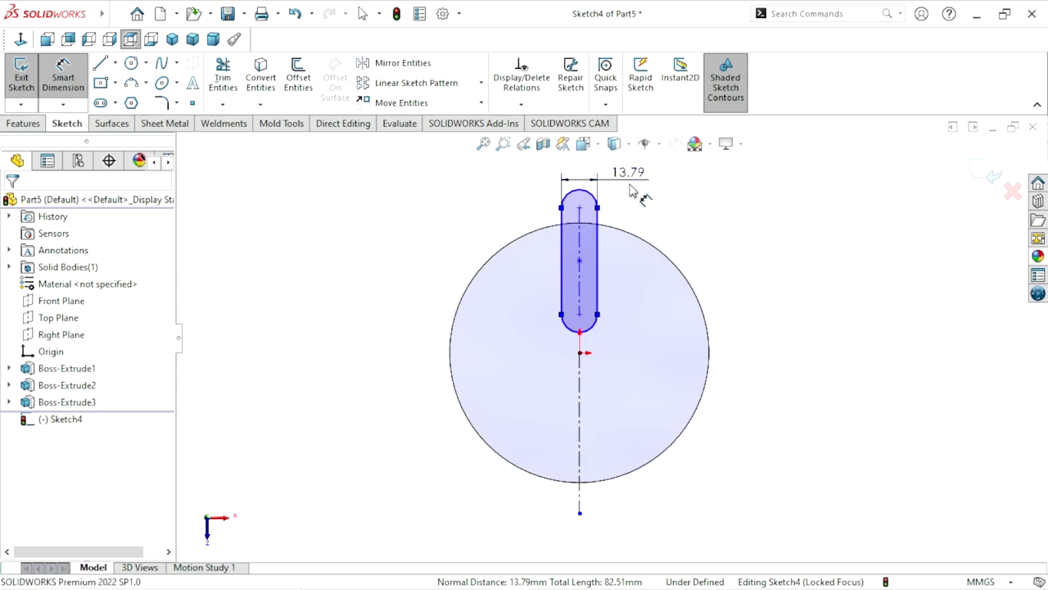
pyautogui.write('12')
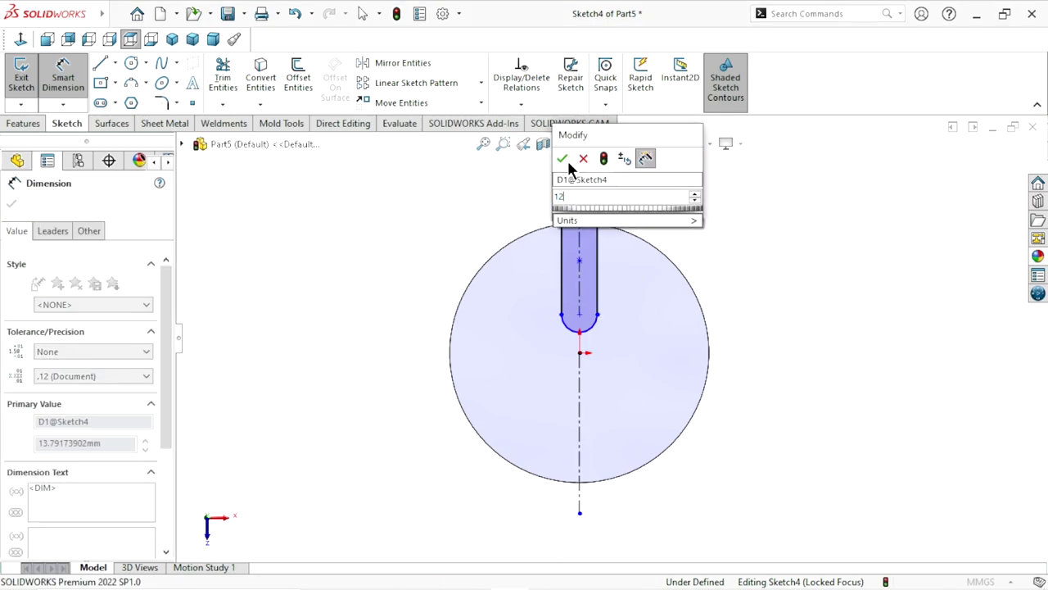
pyautogui.click(562, 159)
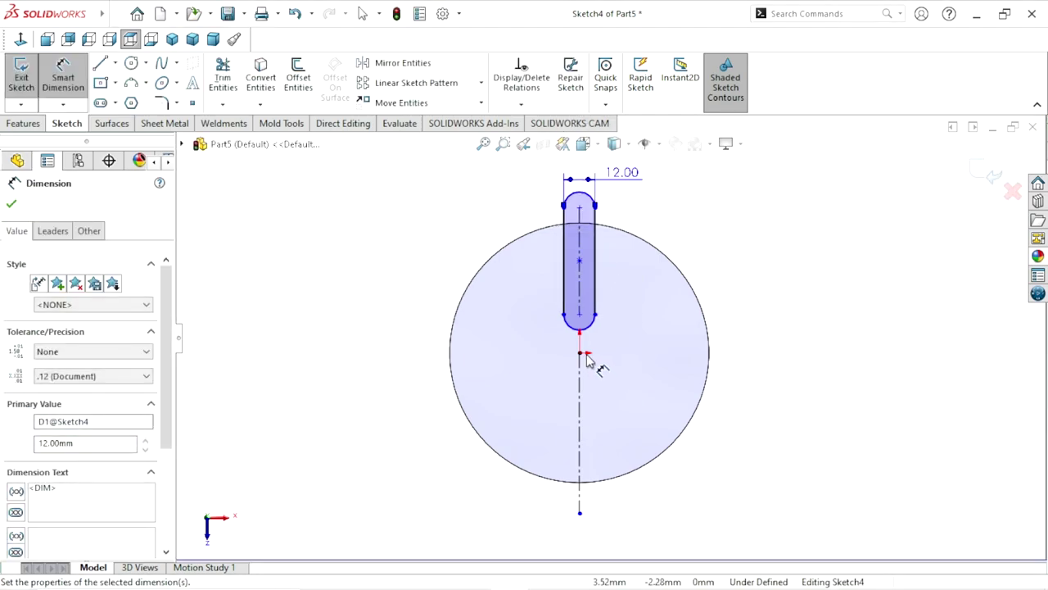
pyautogui.scroll(1, 606, 344)
pyautogui.scroll(-1, 631, 288)
pyautogui.scroll(-1, 615, 366)
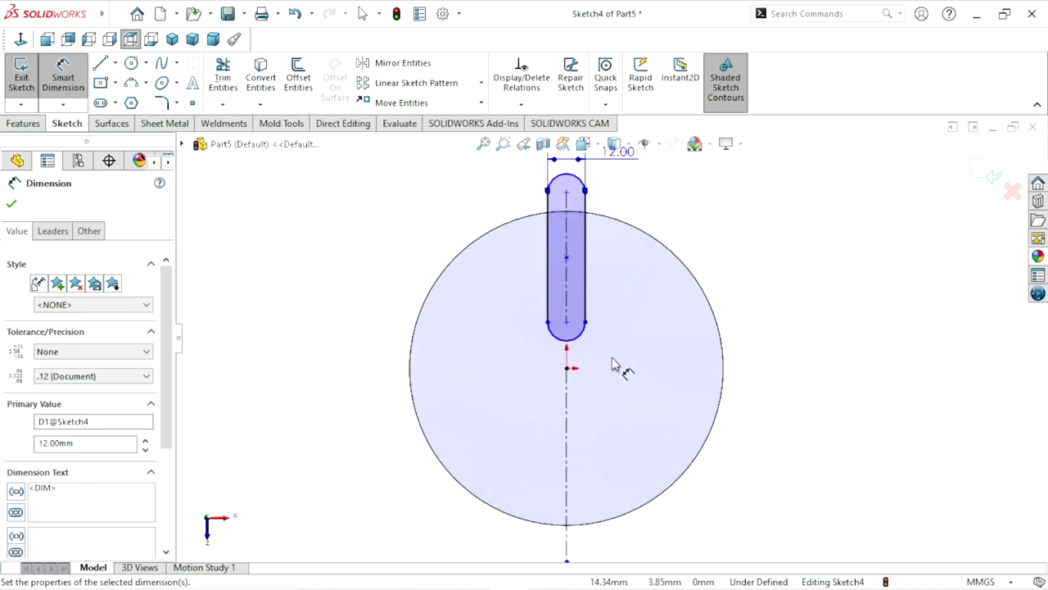
pyautogui.click(567, 324)
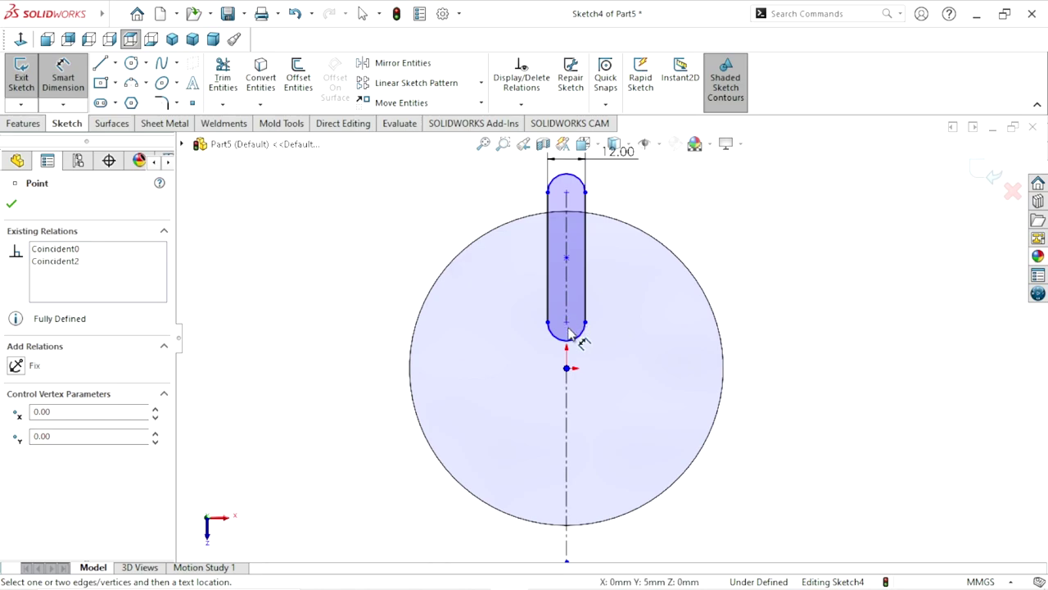
pyautogui.click(566, 368)
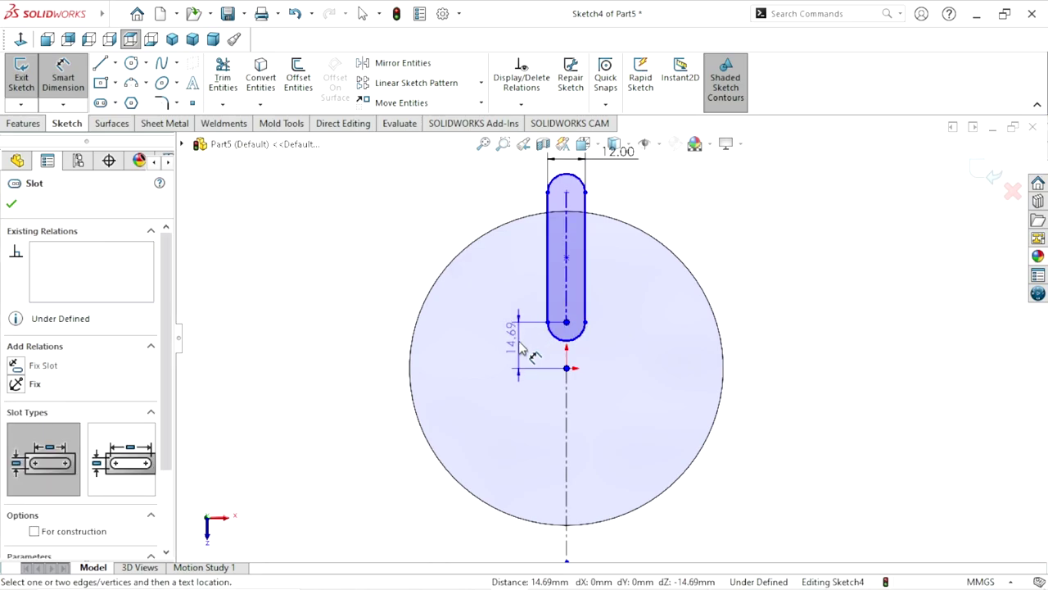
pyautogui.click(524, 348)
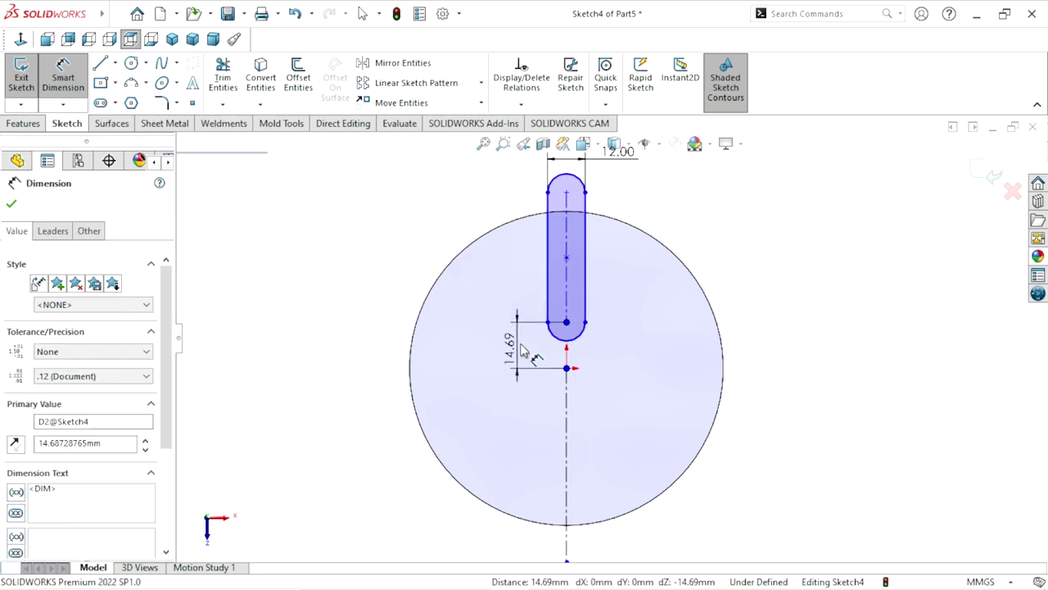
pyautogui.write('20')
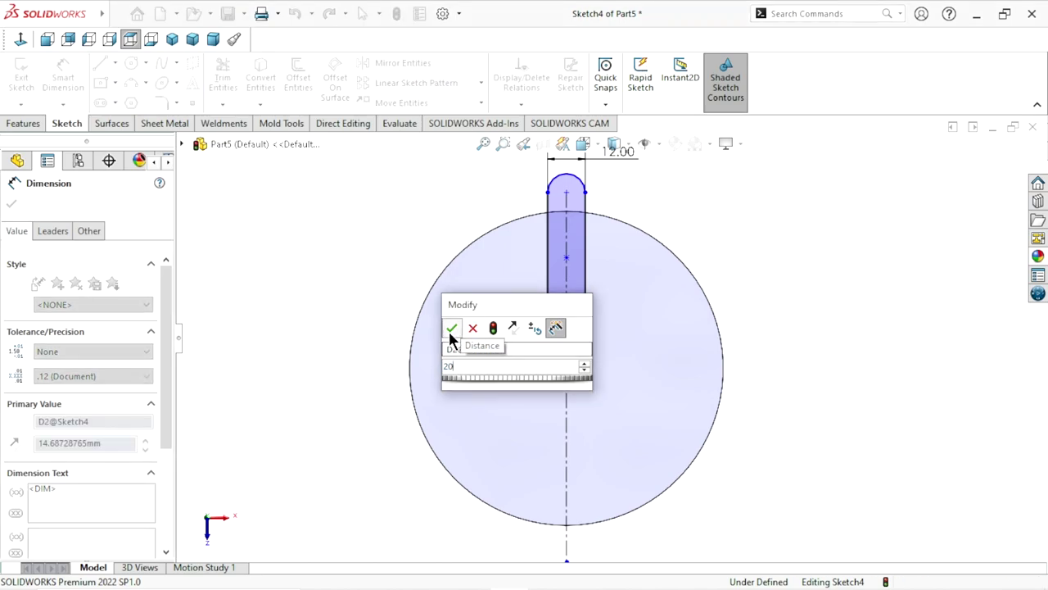
pyautogui.click(451, 329)
pyautogui.scroll(3, 606, 422)
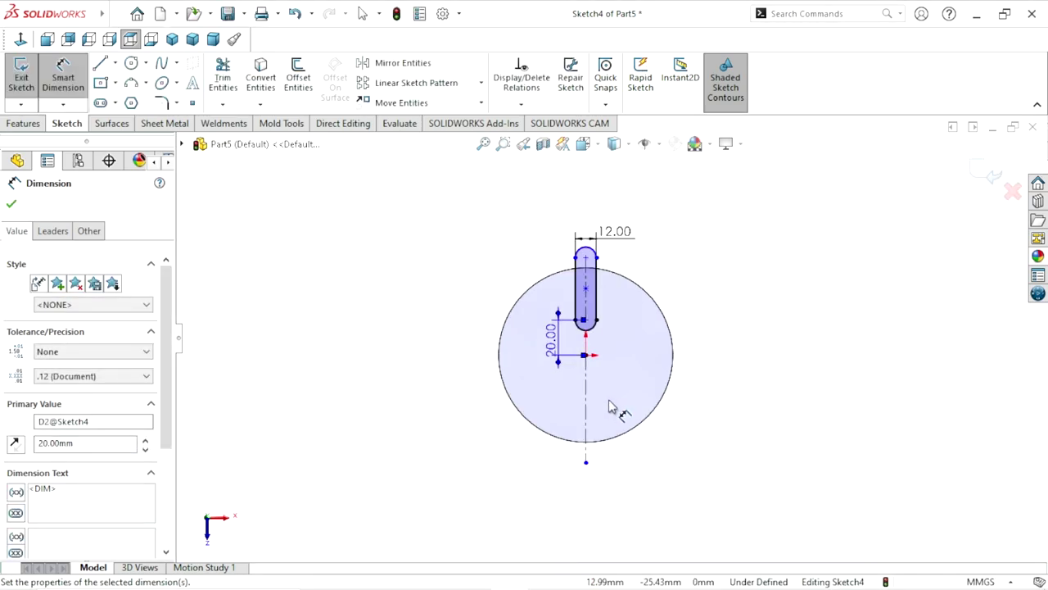
pyautogui.scroll(-2, 618, 336)
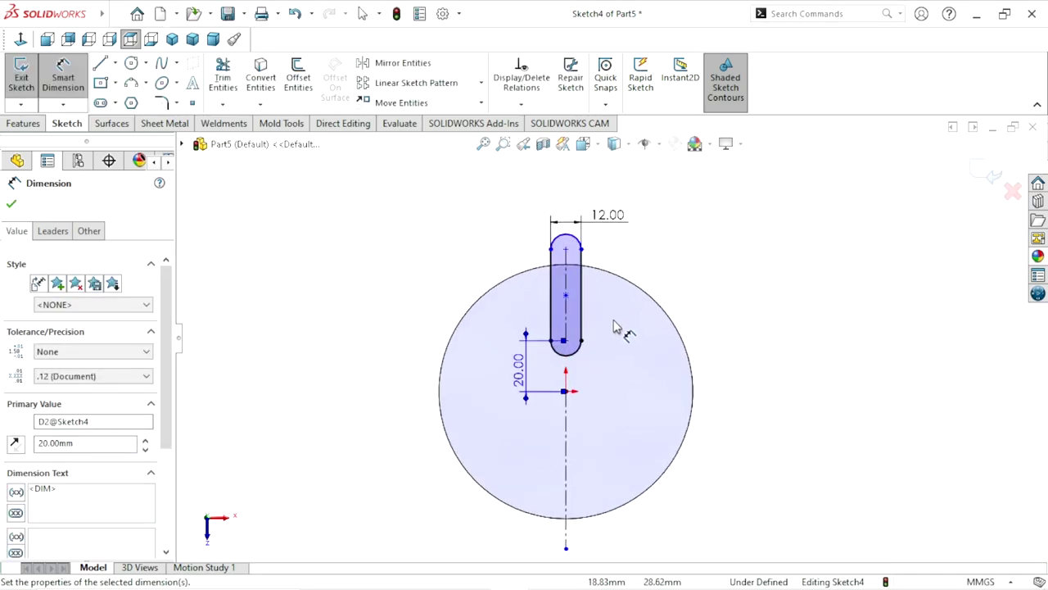
# - Dimension the slot length to 35 mm, fully defining the sketch
pyautogui.click(571, 291)
pyautogui.click(693, 293)
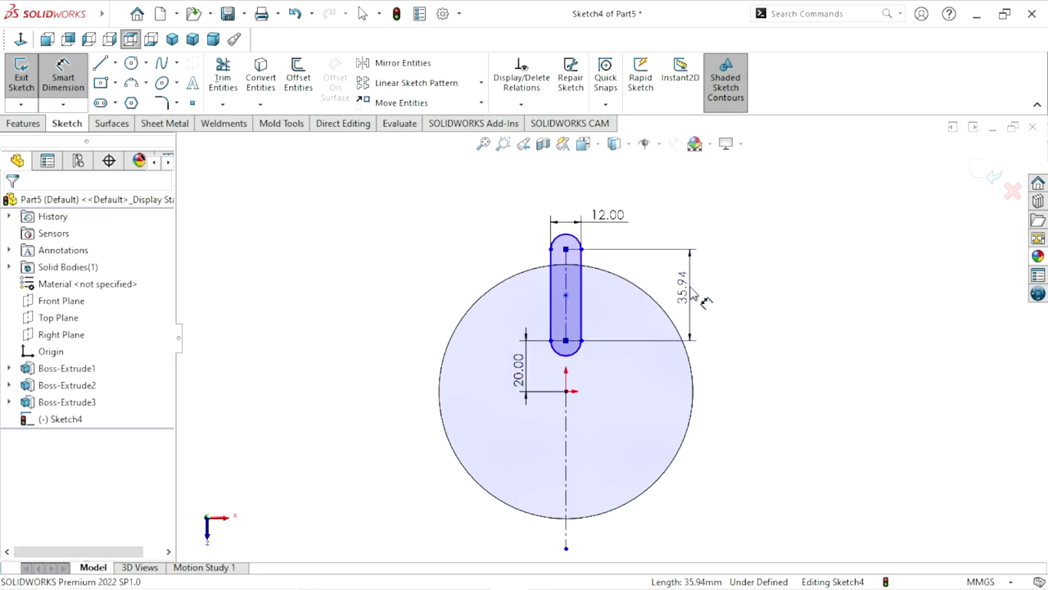
pyautogui.click(705, 303)
pyautogui.write('35')
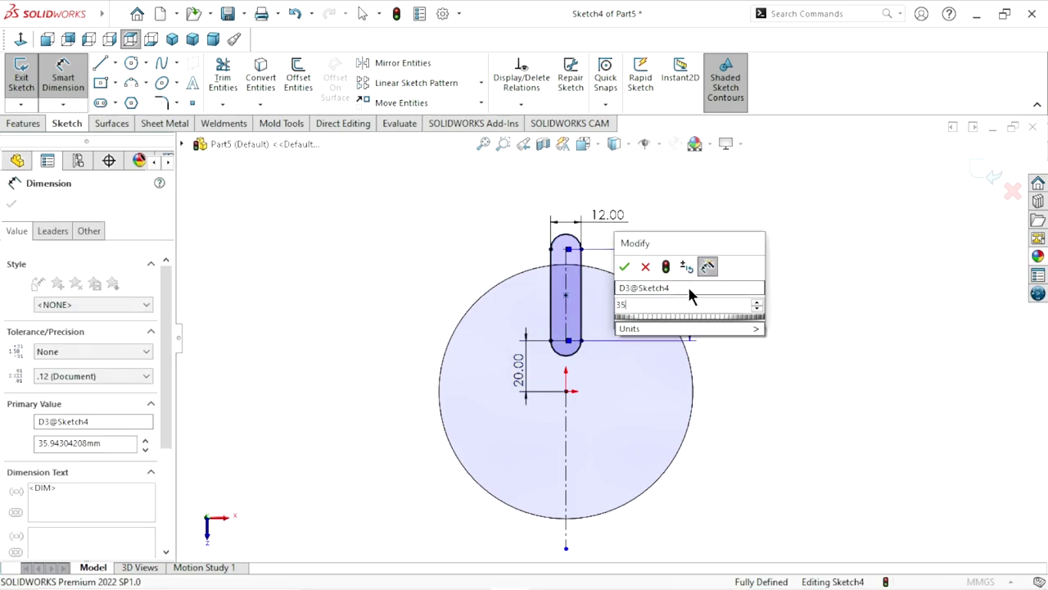
pyautogui.press('Return')
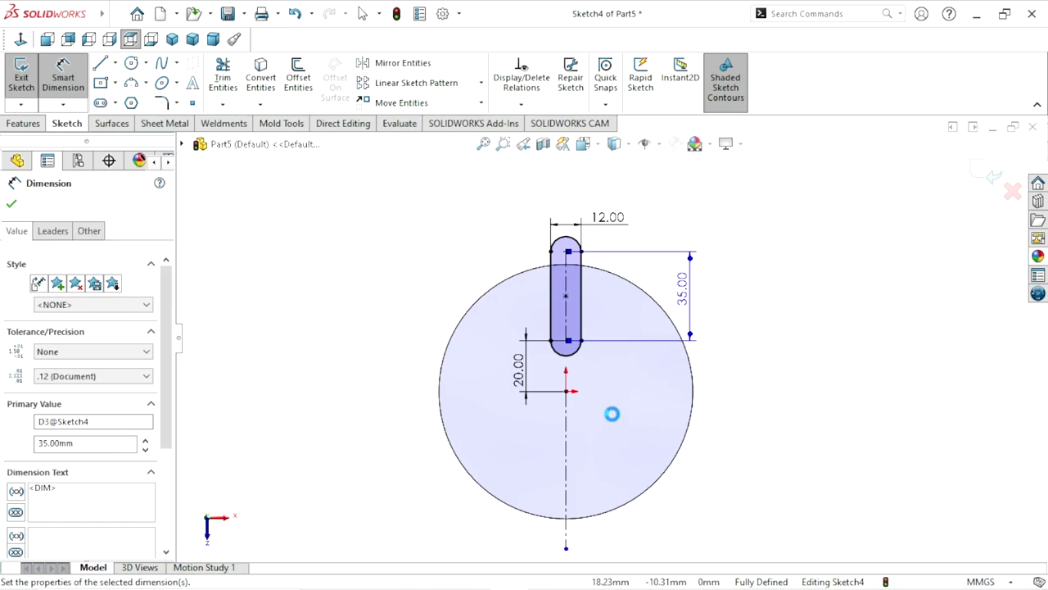
pyautogui.click(13, 205)
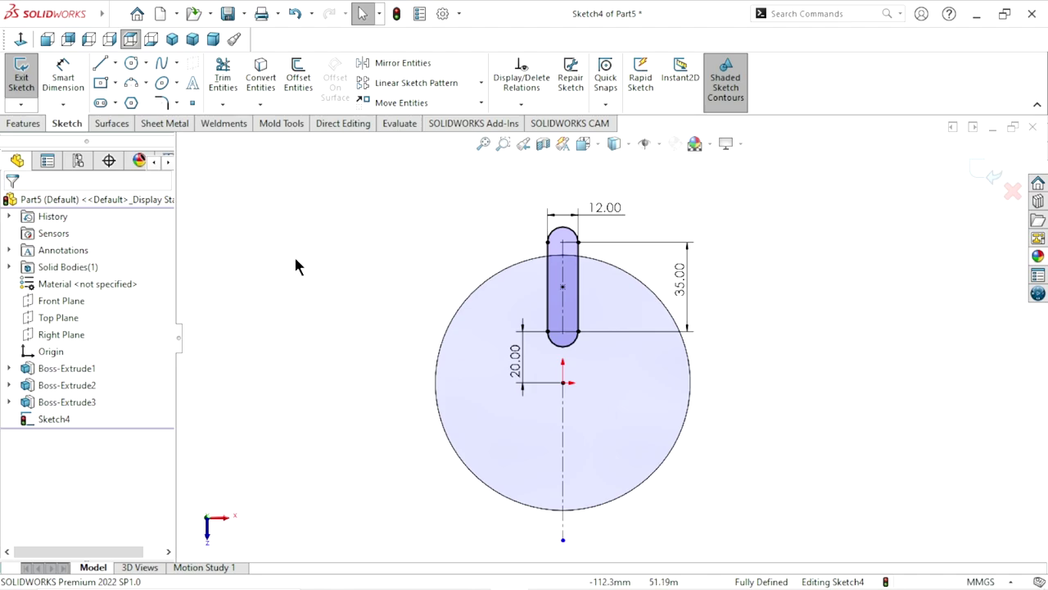
pyautogui.scroll(2, 716, 364)
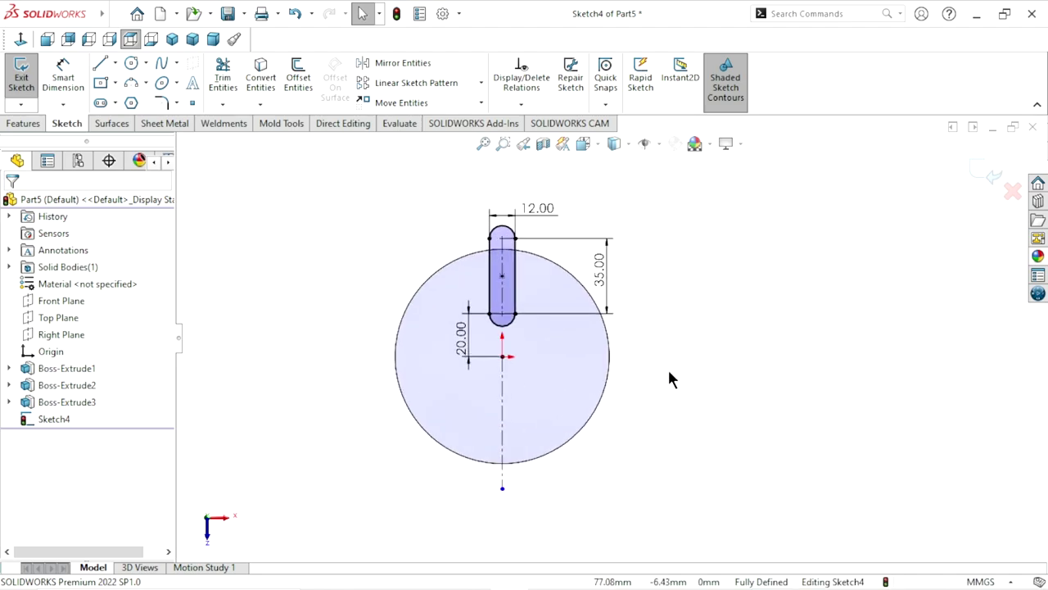
pyautogui.scroll(2, 669, 373)
pyautogui.scroll(-2, 676, 360)
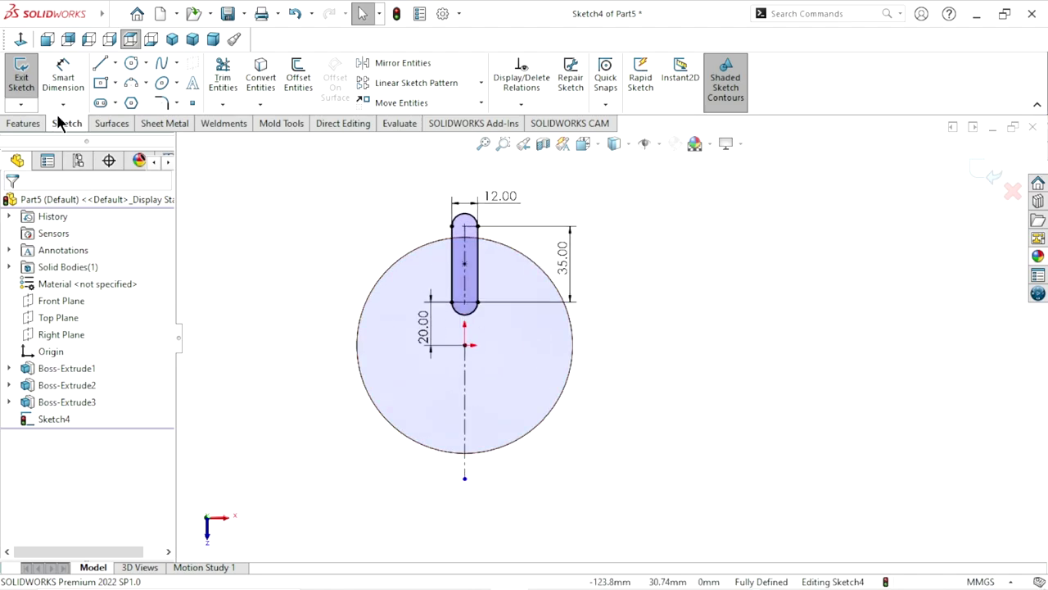
# - Draw a horizontal construction centreline from the disc centre out to the right
pyautogui.click(115, 63)
pyautogui.click(113, 102)
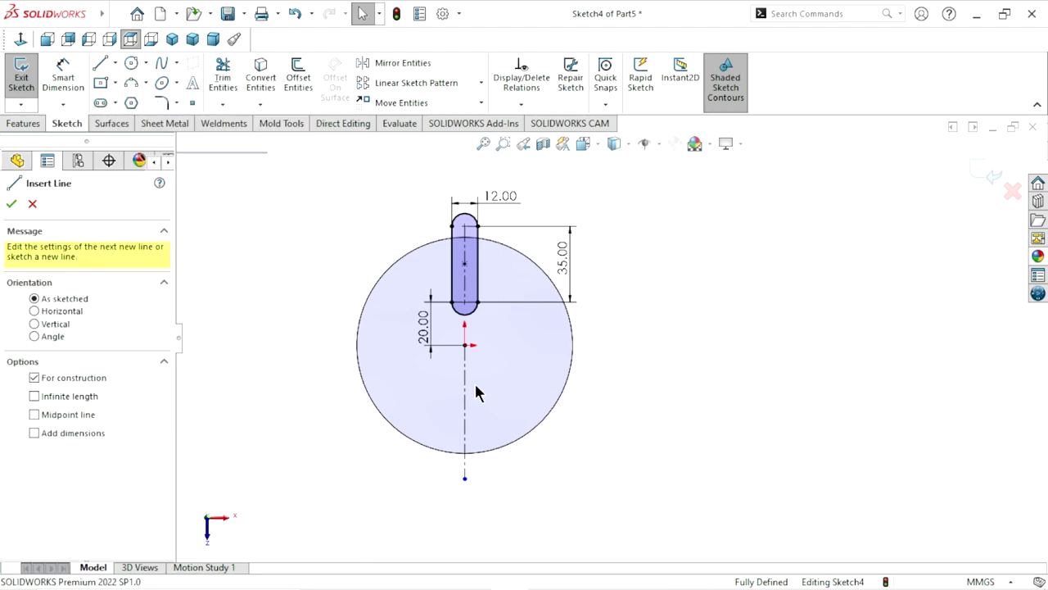
pyautogui.click(465, 346)
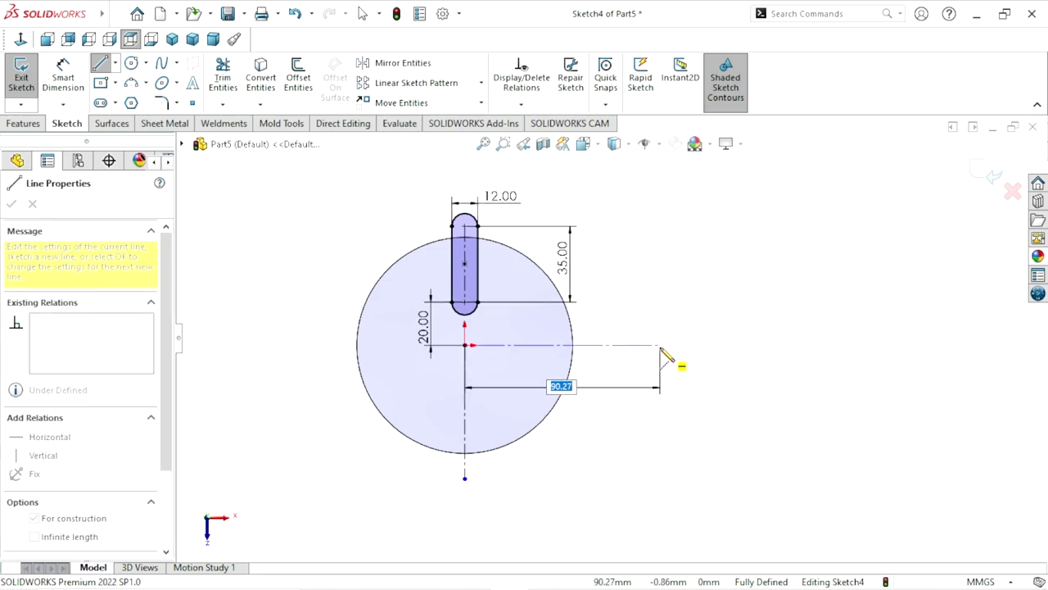
pyautogui.click(661, 346)
pyautogui.rightClick(689, 312)
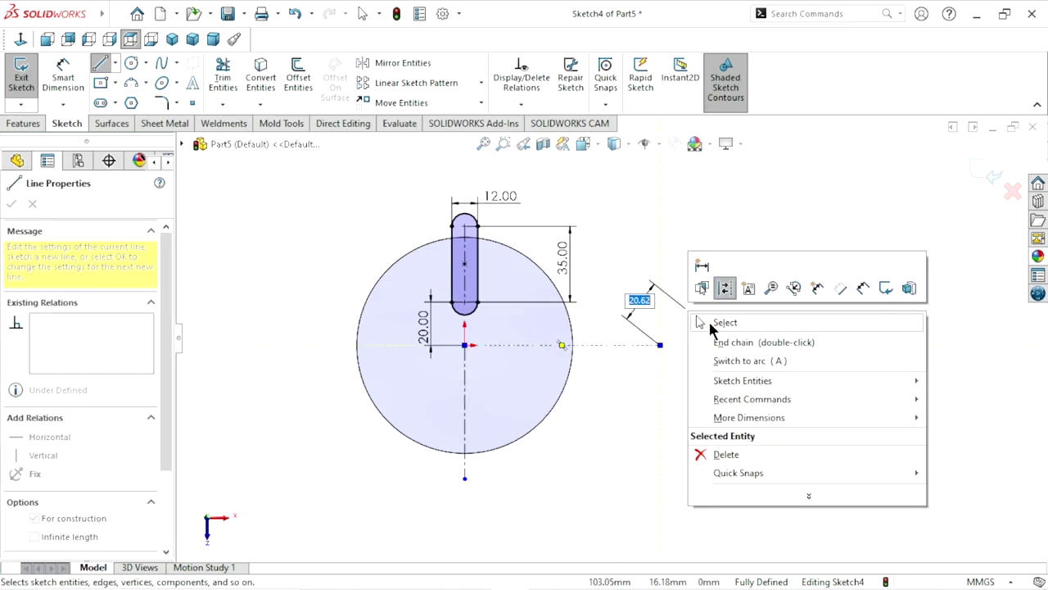
pyautogui.click(709, 320)
pyautogui.scroll(3, 561, 374)
pyautogui.scroll(-3, 508, 352)
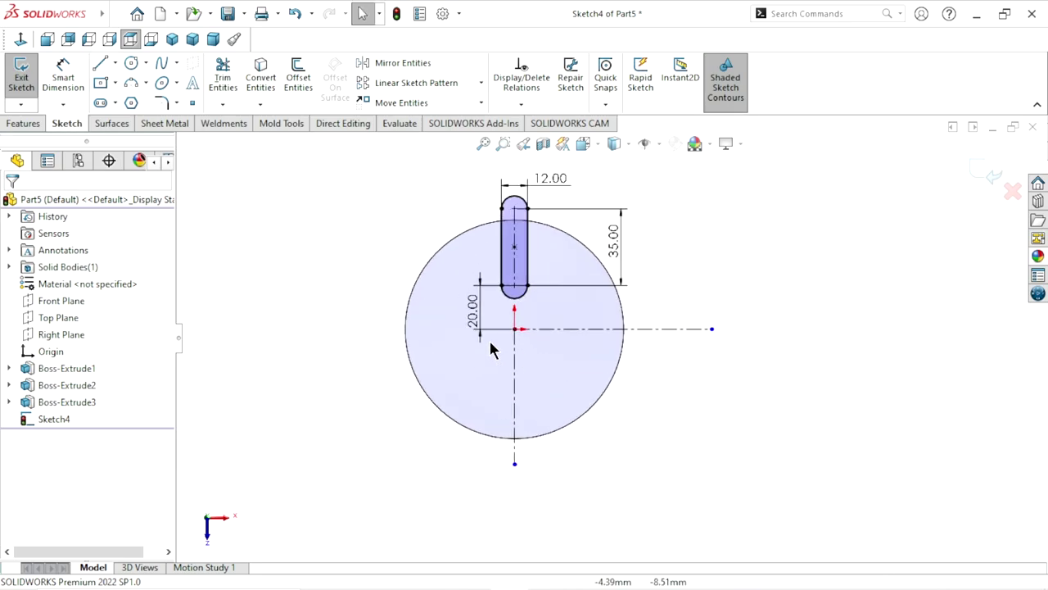
# - Dimension the centreline to 60 mm long, placing the dimension below the disc
pyautogui.click(66, 82)
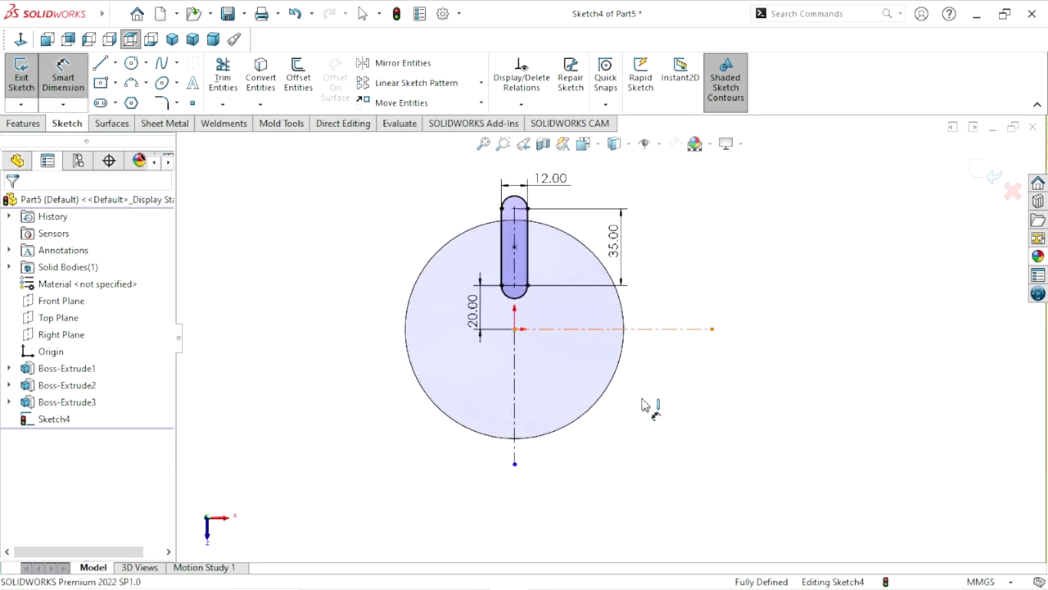
pyautogui.click(647, 328)
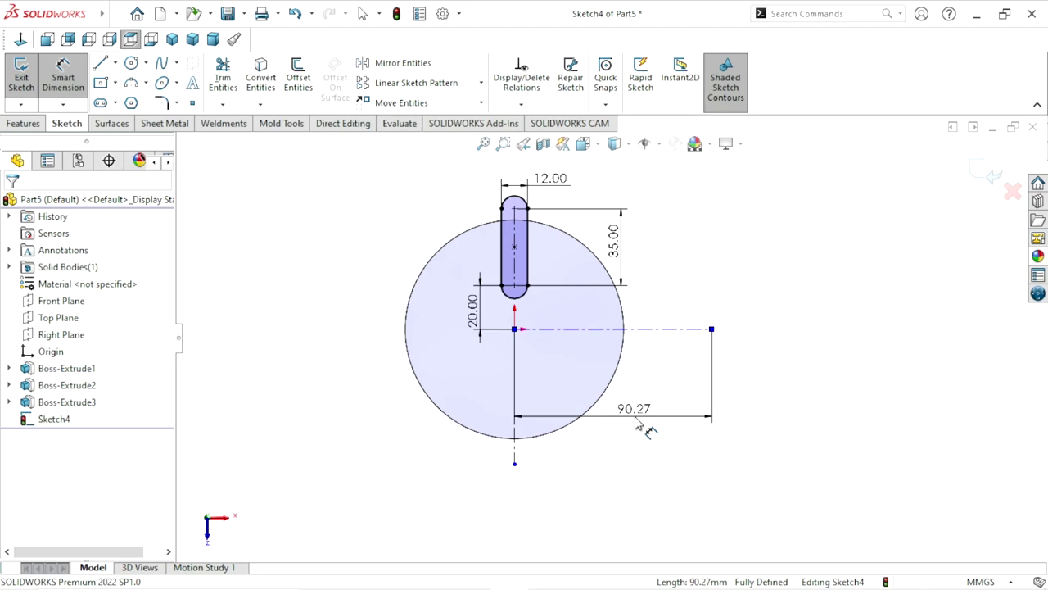
pyautogui.click(638, 423)
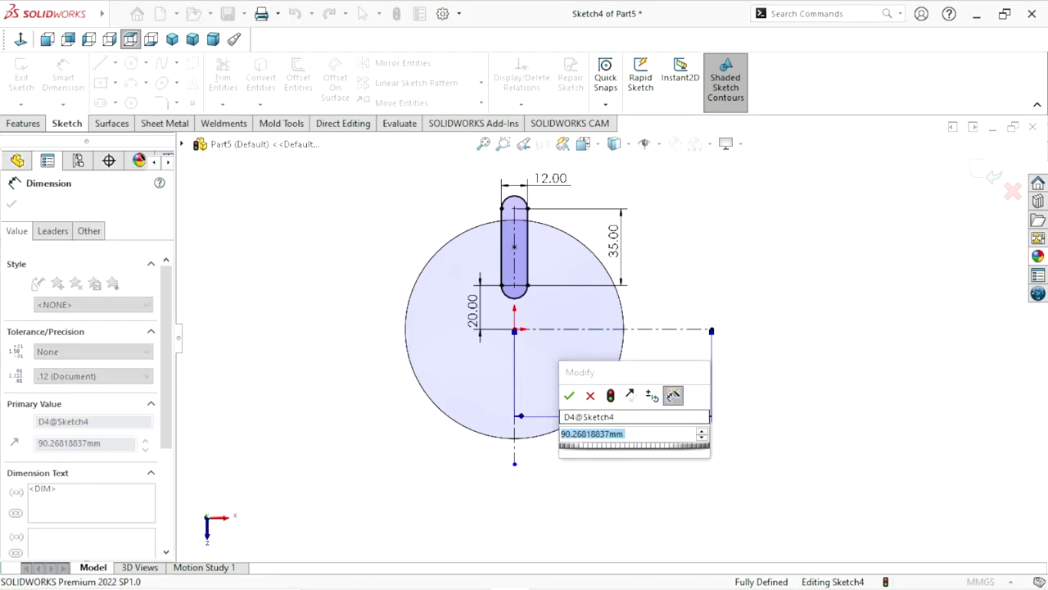
pyautogui.write('60')
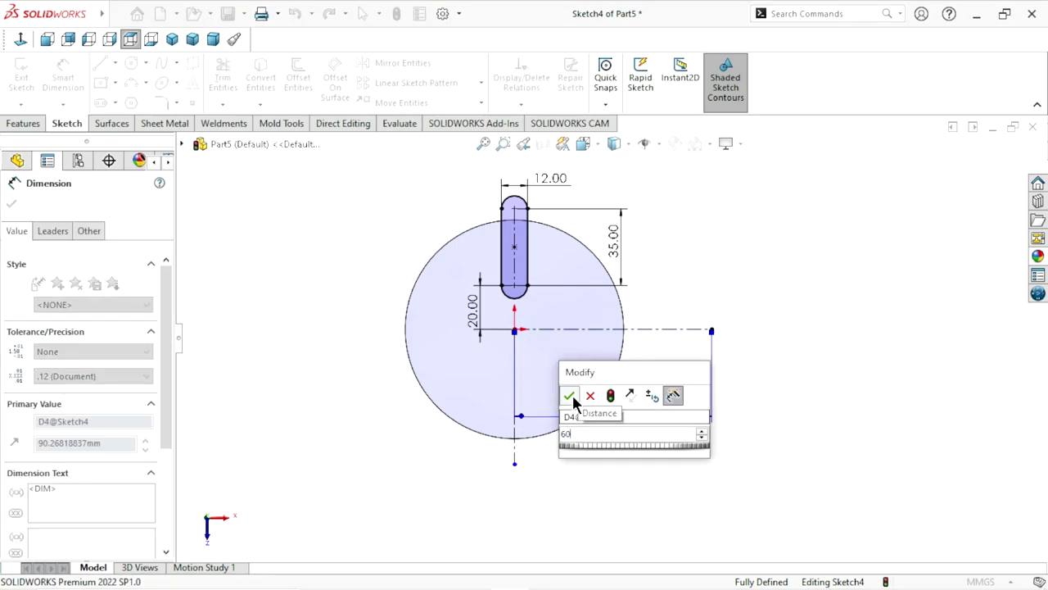
pyautogui.click(571, 394)
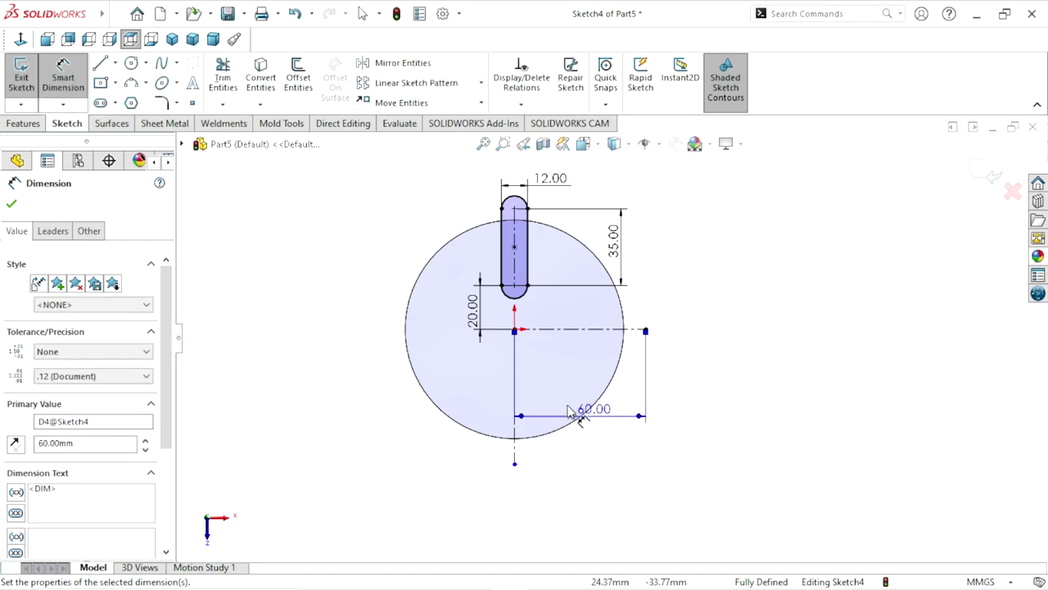
pyautogui.scroll(2, 660, 339)
pyautogui.scroll(-2, 620, 382)
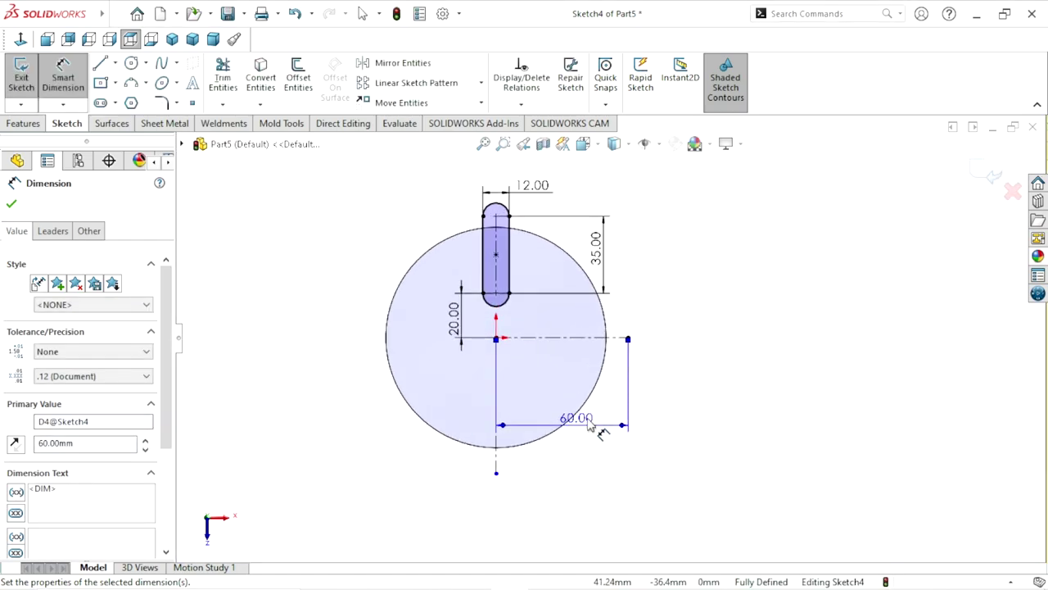
pyautogui.moveTo(587, 425); pyautogui.dragTo(583, 467)
pyautogui.click(616, 409)
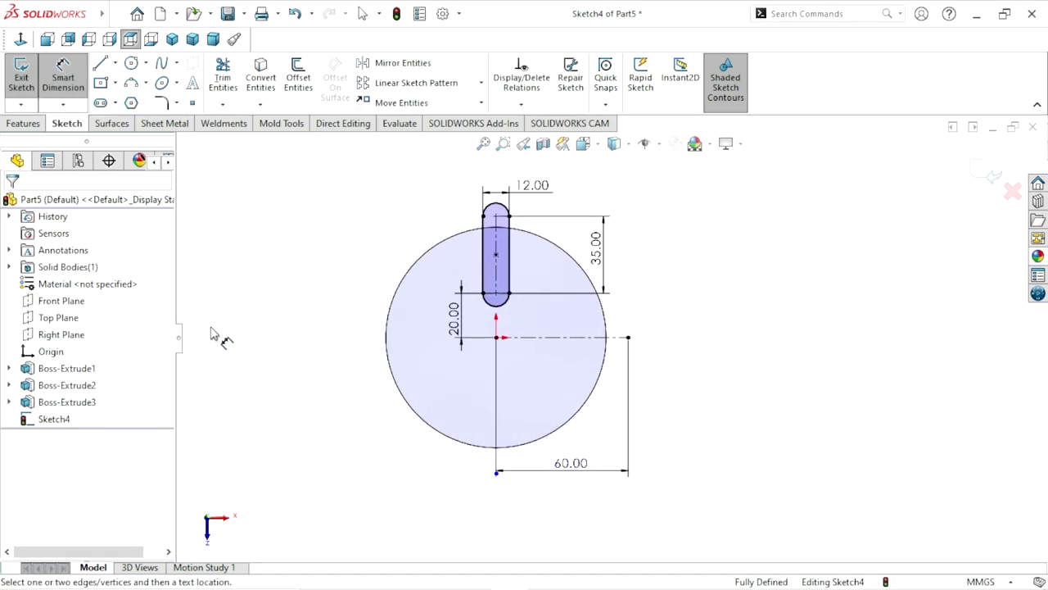
# - Draw a circle centred on the 60 mm centreline's end and dimension it to Ø40 mm
pyautogui.click(130, 64)
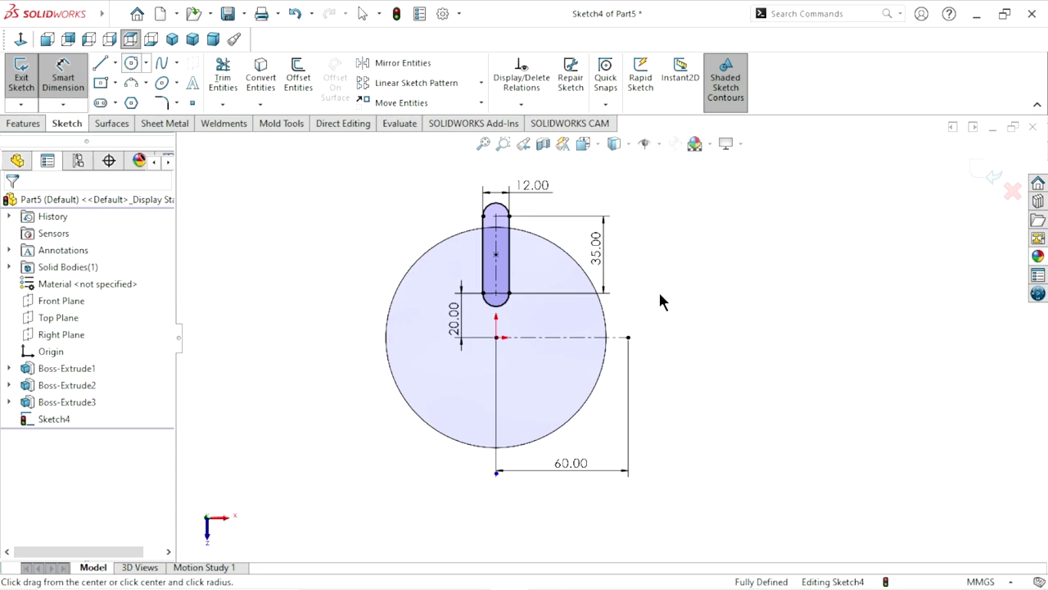
pyautogui.click(628, 338)
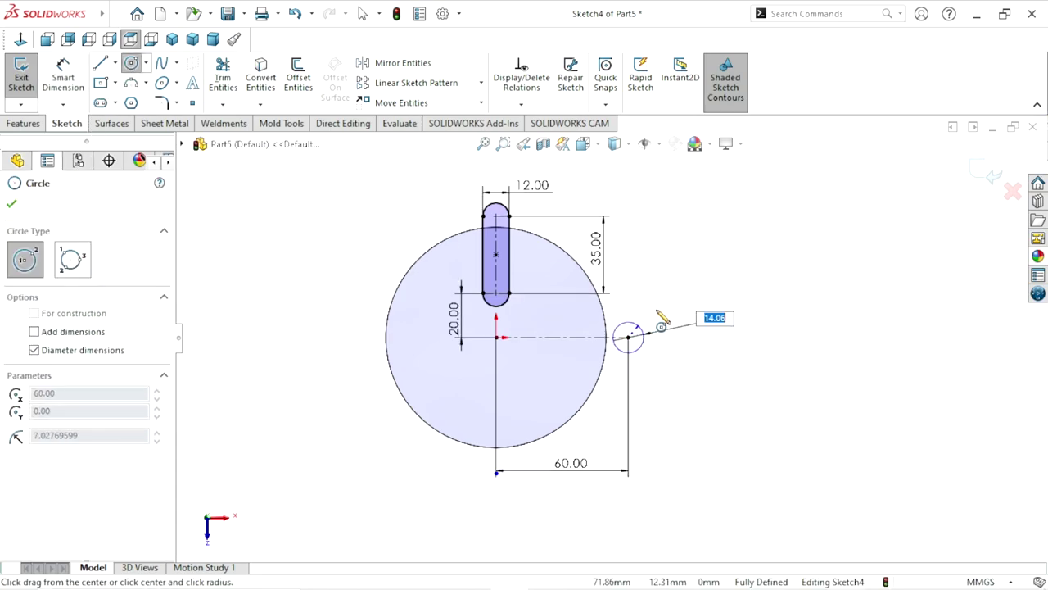
pyautogui.click(667, 305)
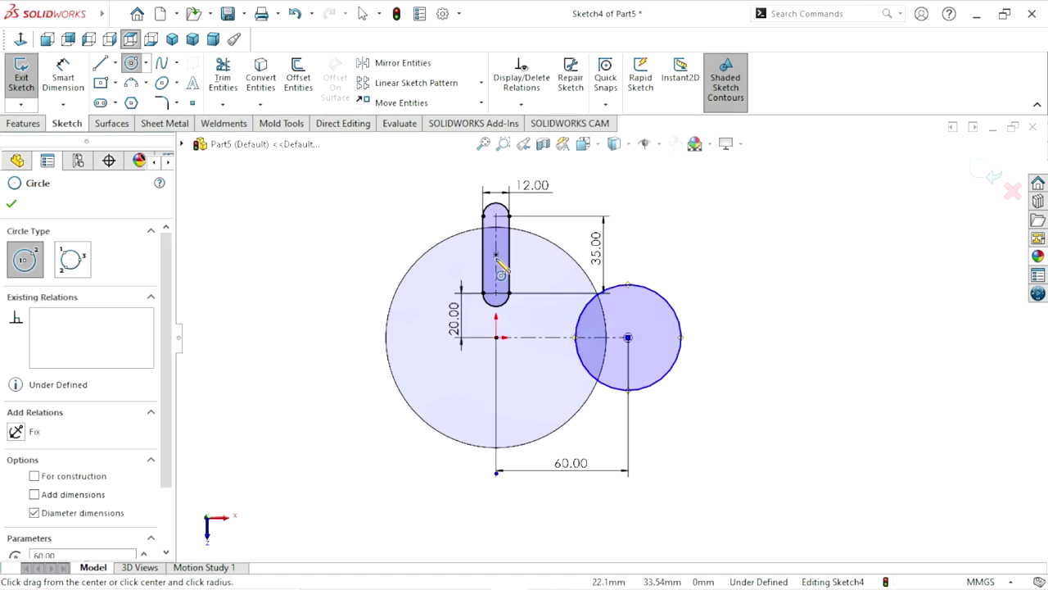
pyautogui.click(63, 75)
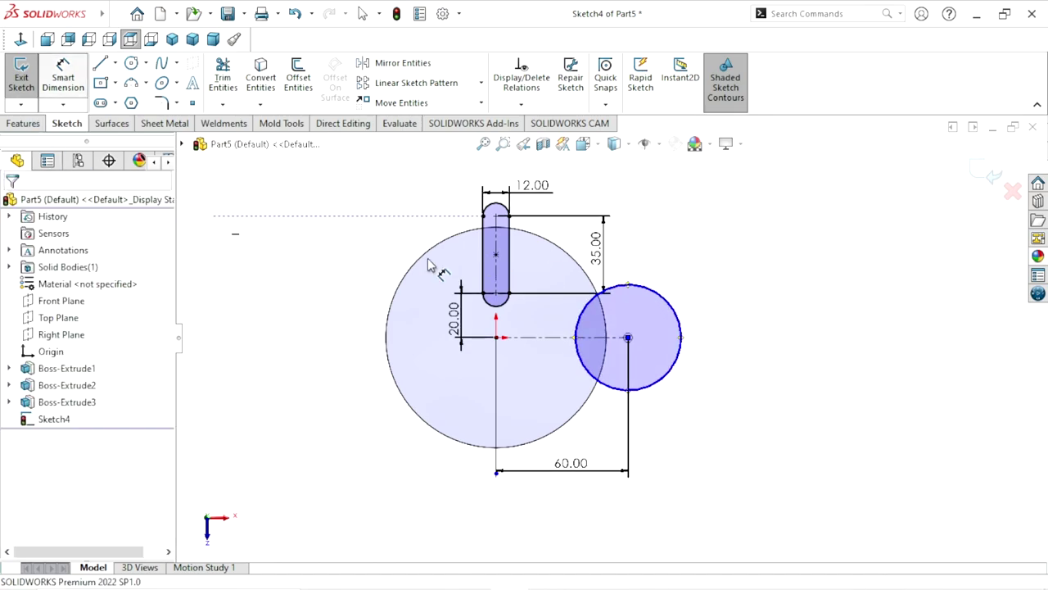
pyautogui.click(679, 334)
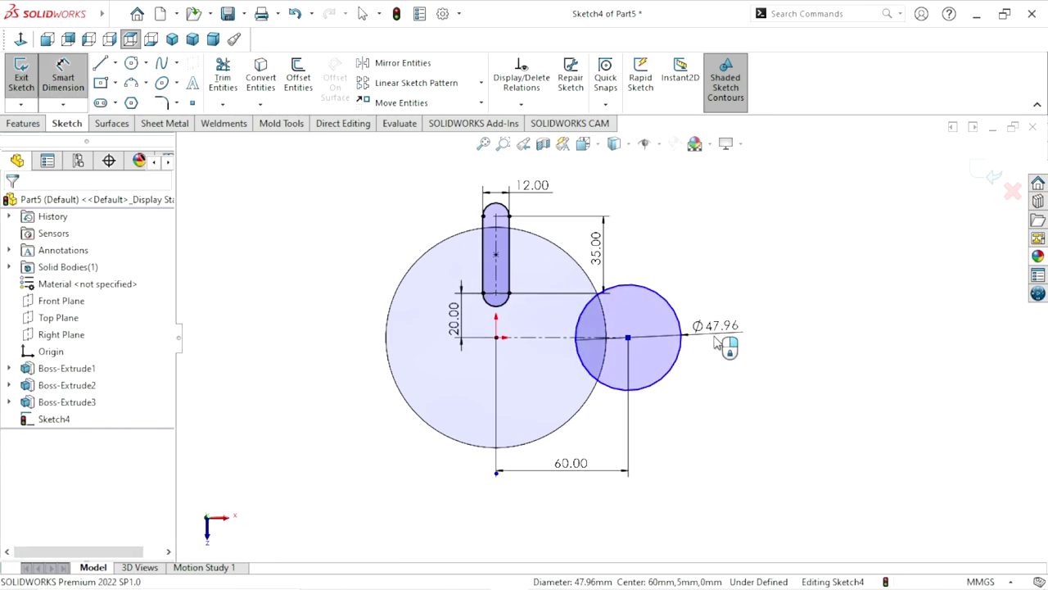
pyautogui.click(717, 342)
pyautogui.write('40')
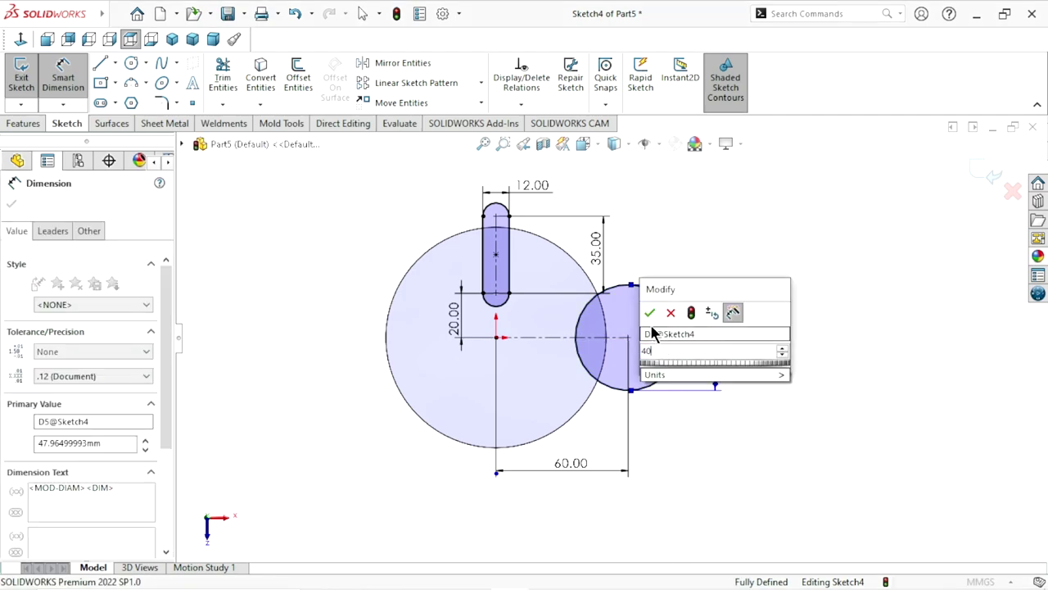
pyautogui.click(649, 313)
pyautogui.scroll(1, 533, 445)
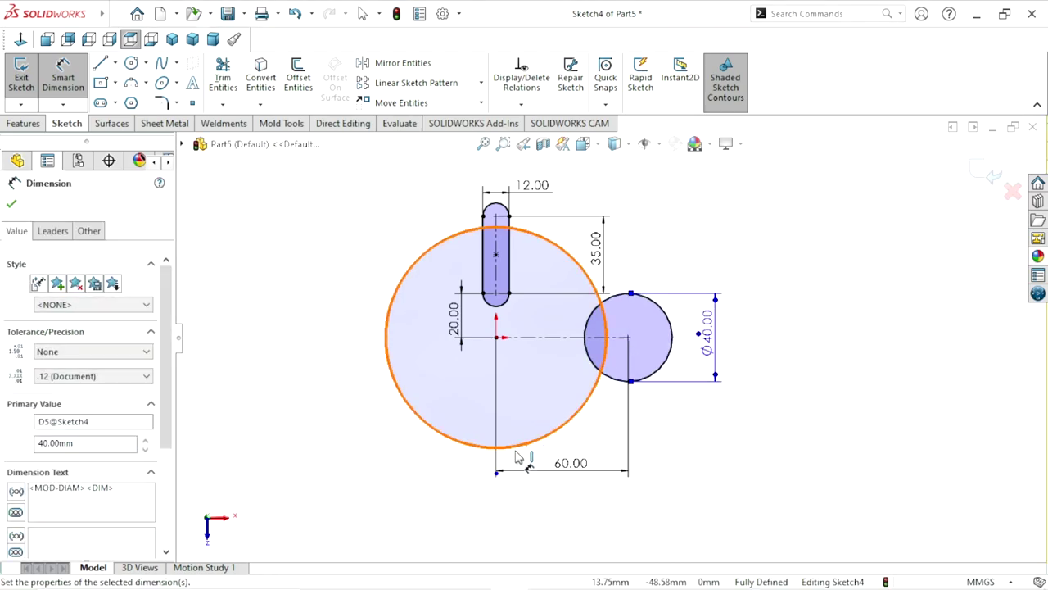
pyautogui.scroll(-2, 598, 346)
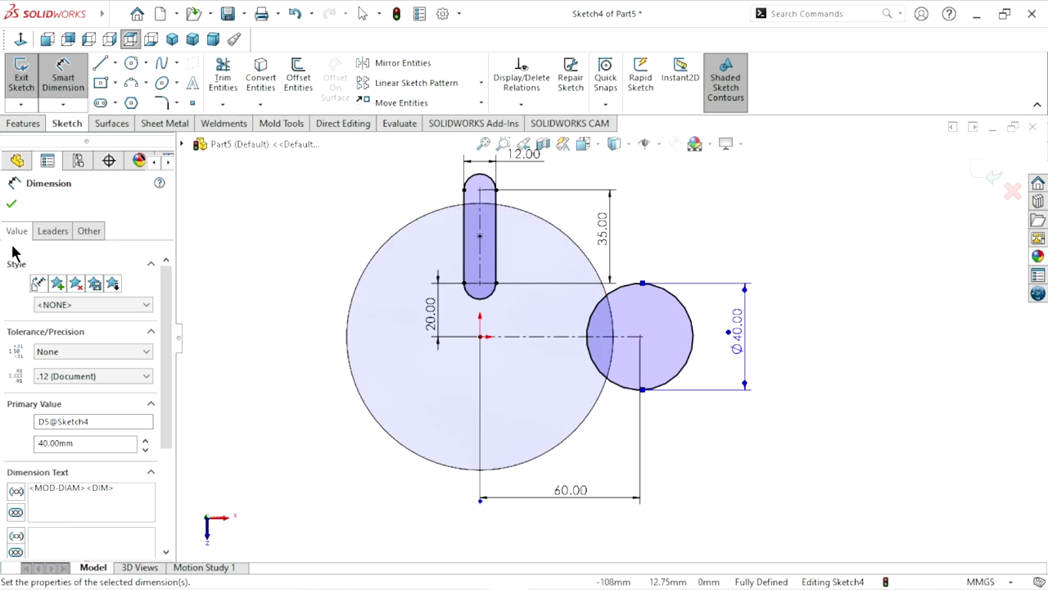
# - Create Cut-Extrude1 from the sketch with the Up To Next end condition
pyautogui.click(11, 208)
pyautogui.click(25, 123)
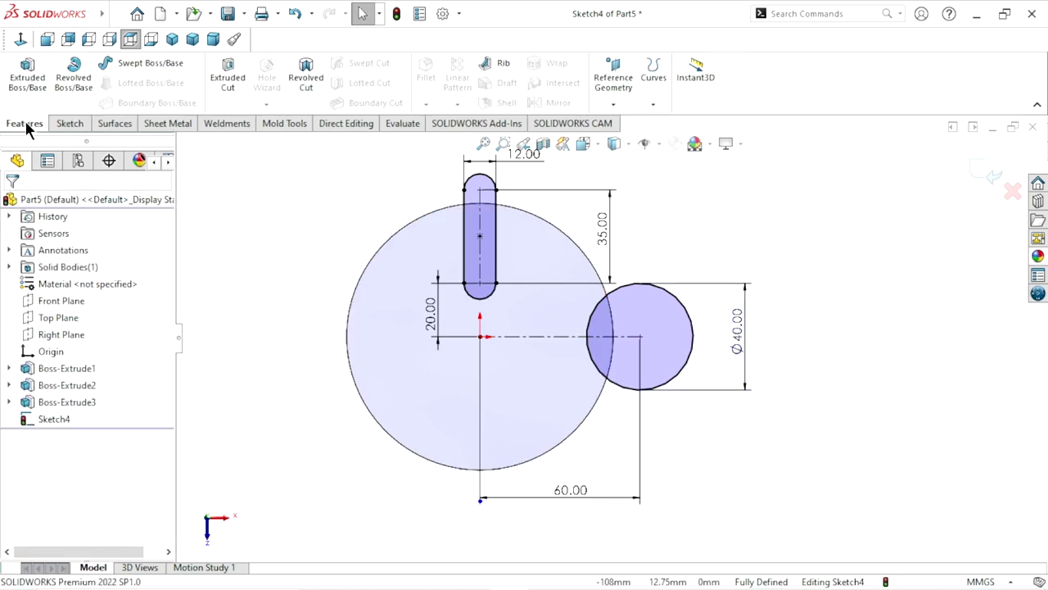
pyautogui.click(221, 85)
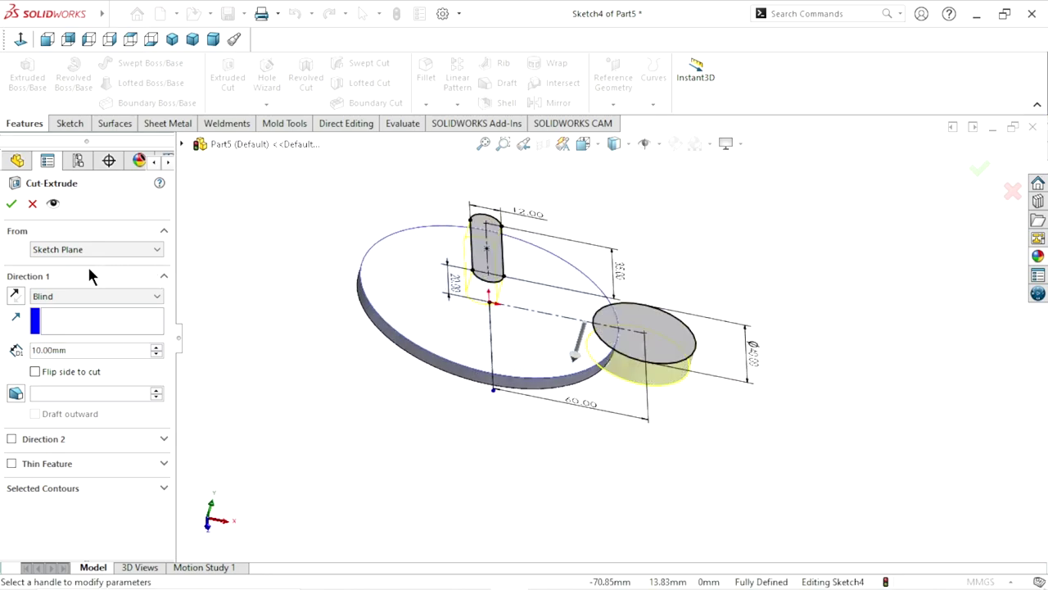
pyautogui.click(58, 298)
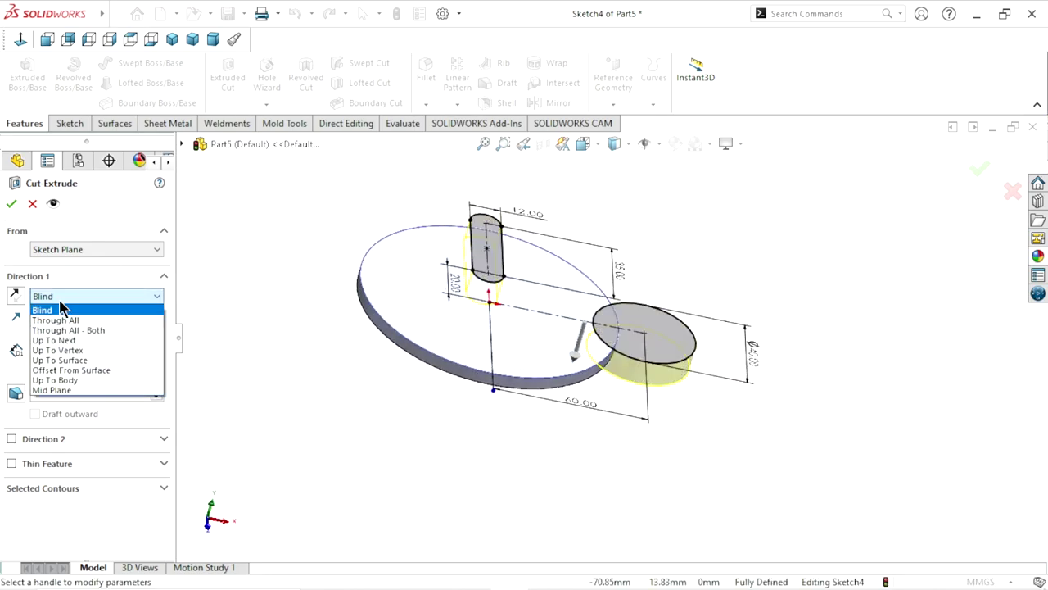
pyautogui.click(64, 342)
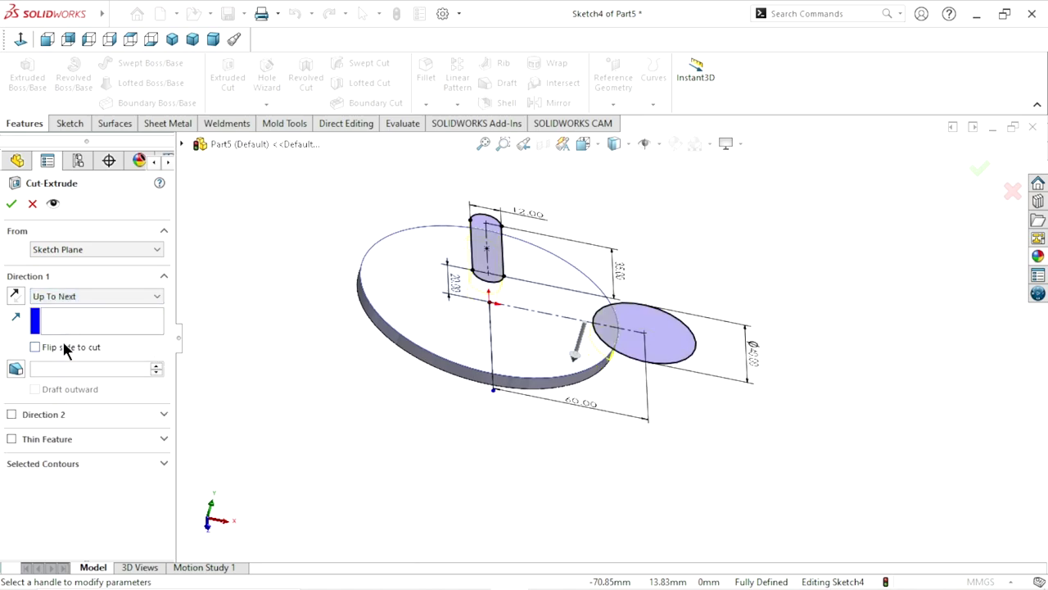
pyautogui.click(12, 204)
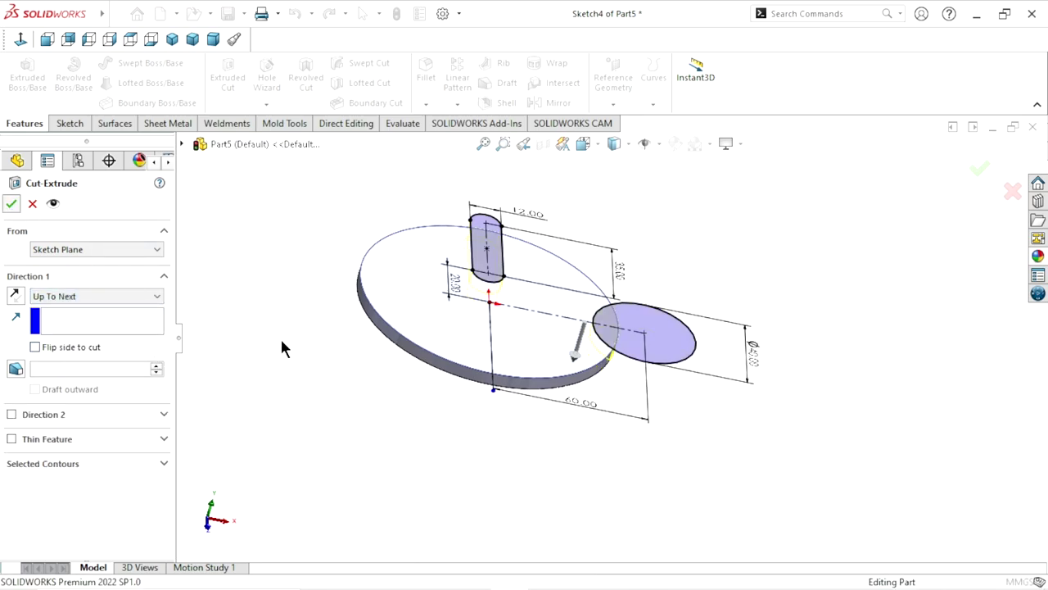
pyautogui.moveTo(282, 346)
pyautogui.mouseDown(button='middle')
pyautogui.moveTo(309, 264)
pyautogui.moveTo(322, 339)
pyautogui.moveTo(267, 304)
pyautogui.moveTo(334, 410)
pyautogui.moveTo(304, 316)
pyautogui.moveTo(335, 316)
pyautogui.mouseUp(button='middle')
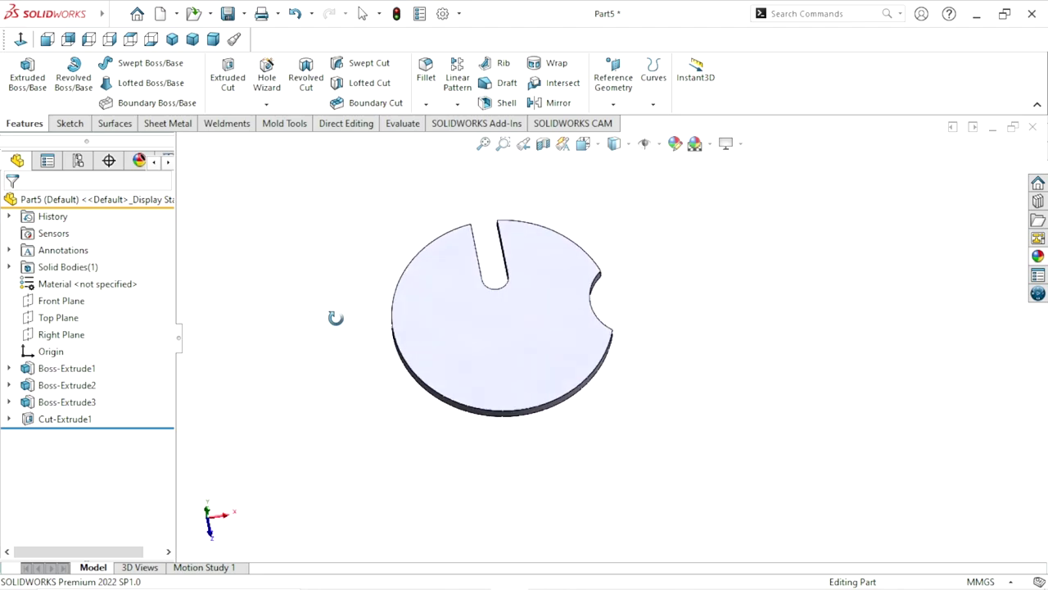
# - Circular-pattern Cut-Extrude1 into 6 equally spaced instances over 360° about the disc's rim face
pyautogui.click(453, 108)
pyautogui.click(461, 141)
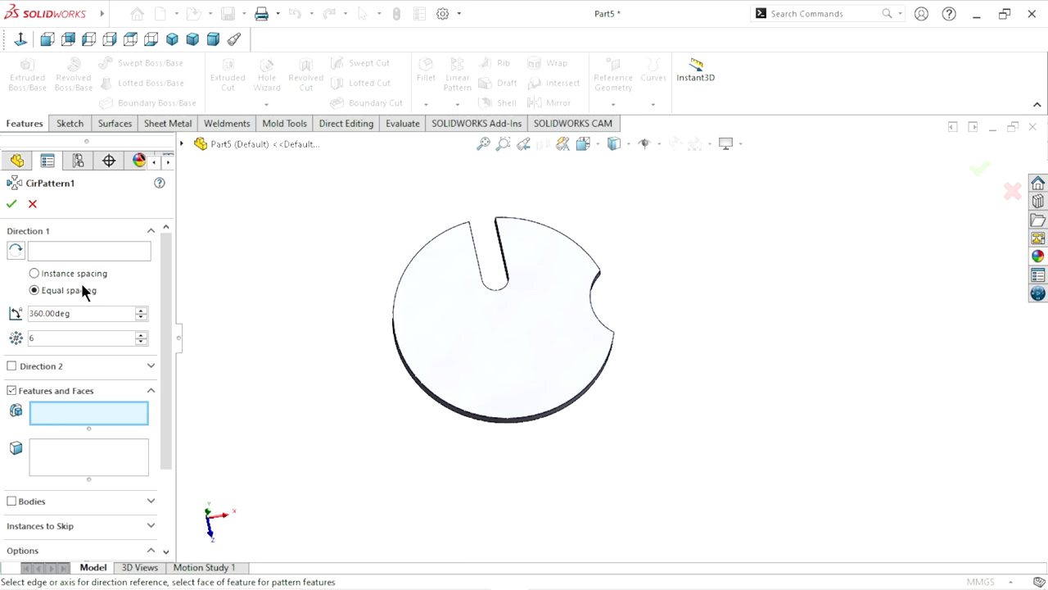
pyautogui.click(182, 144)
pyautogui.click(271, 364)
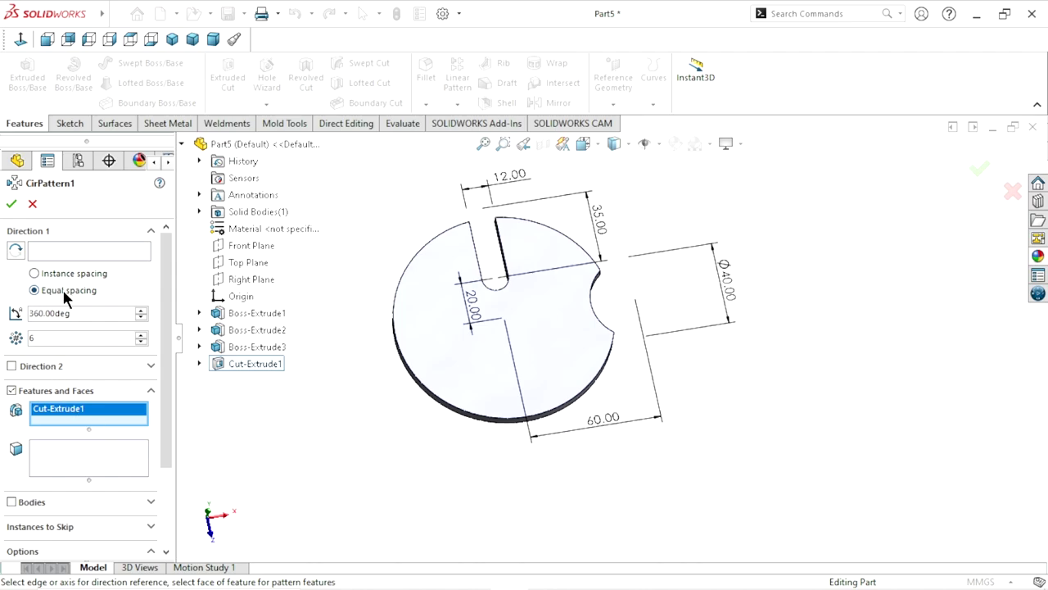
pyautogui.doubleClick(54, 337)
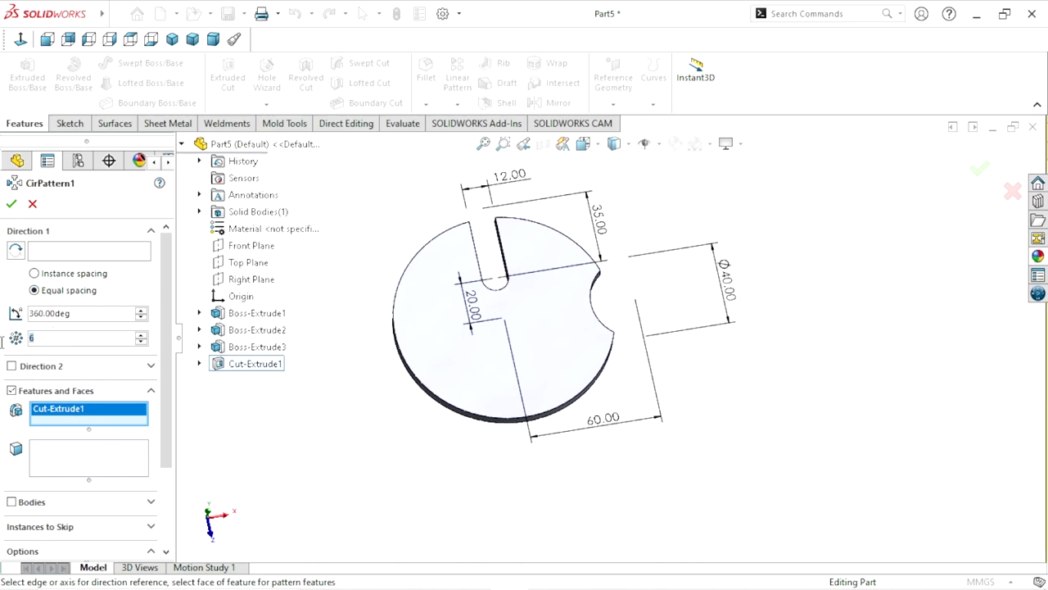
pyautogui.click(62, 256)
pyautogui.moveTo(386, 468); pyautogui.dragTo(458, 354, button='middle')
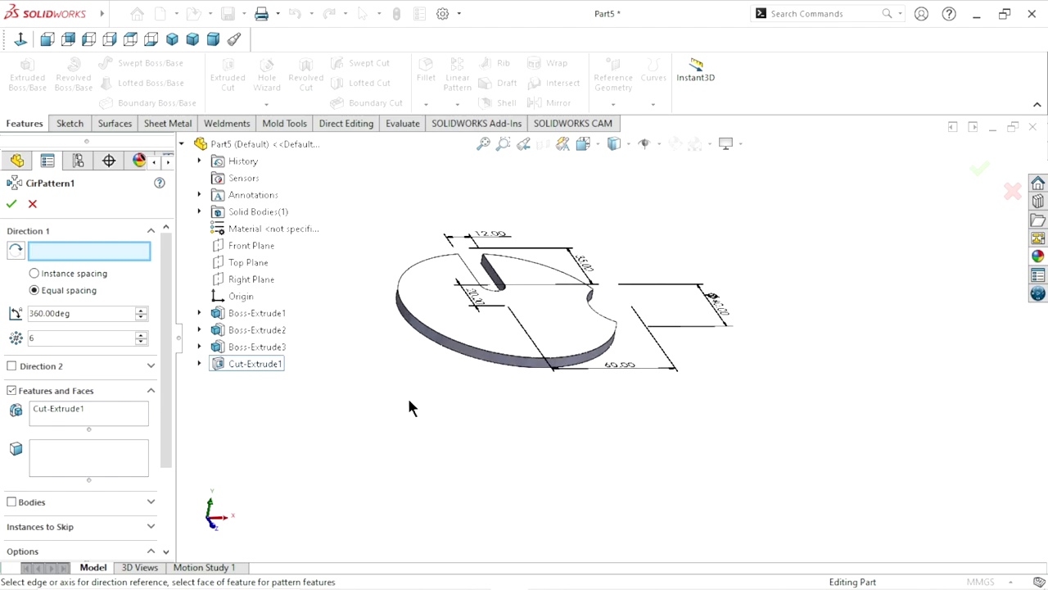
pyautogui.click(456, 355)
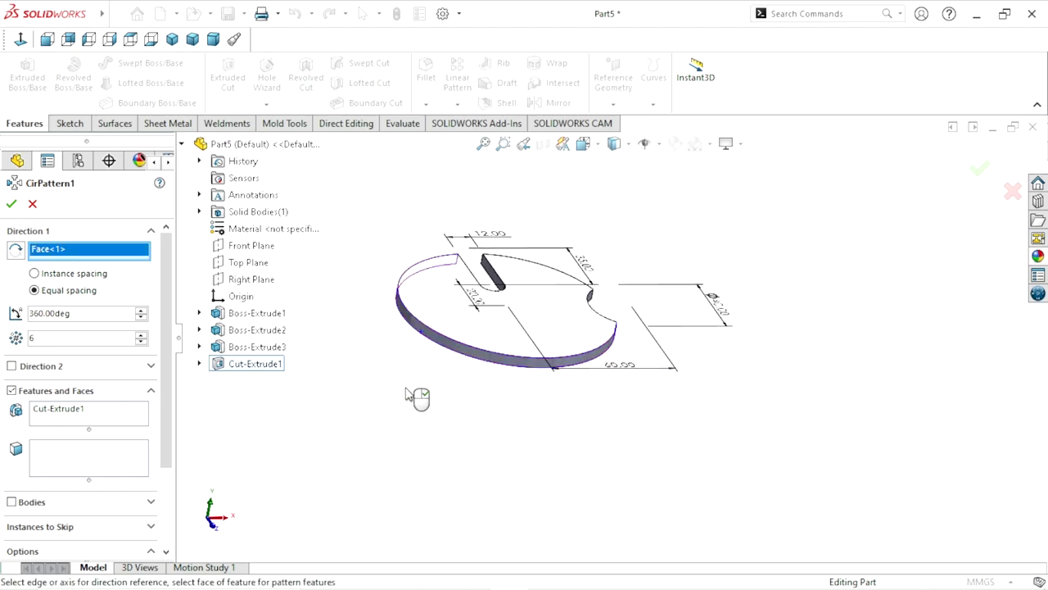
pyautogui.scroll(2, 407, 397)
pyautogui.moveTo(407, 396); pyautogui.dragTo(386, 467, button='middle')
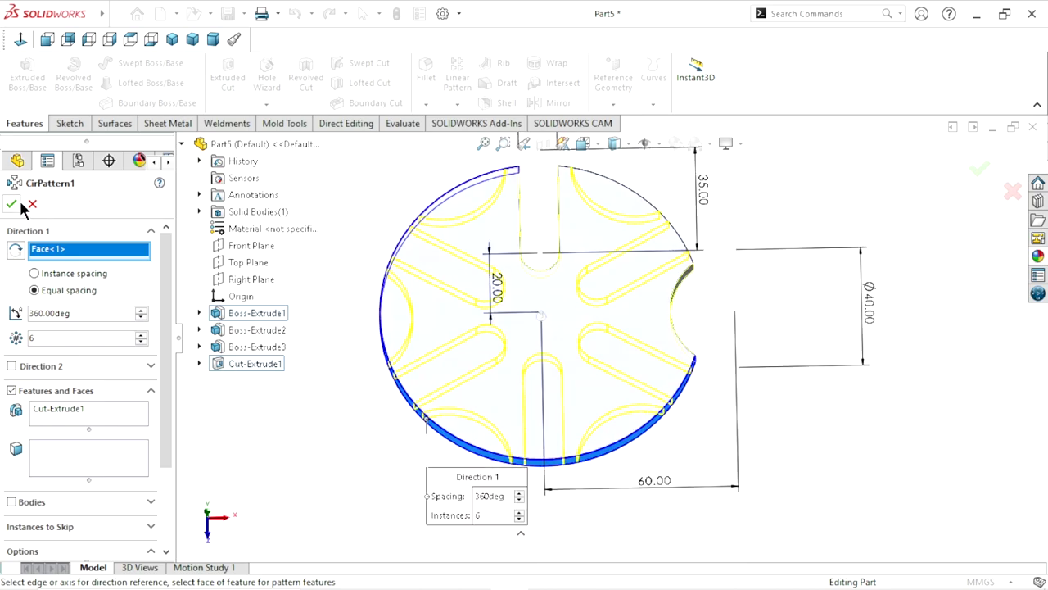
pyautogui.press('Return')
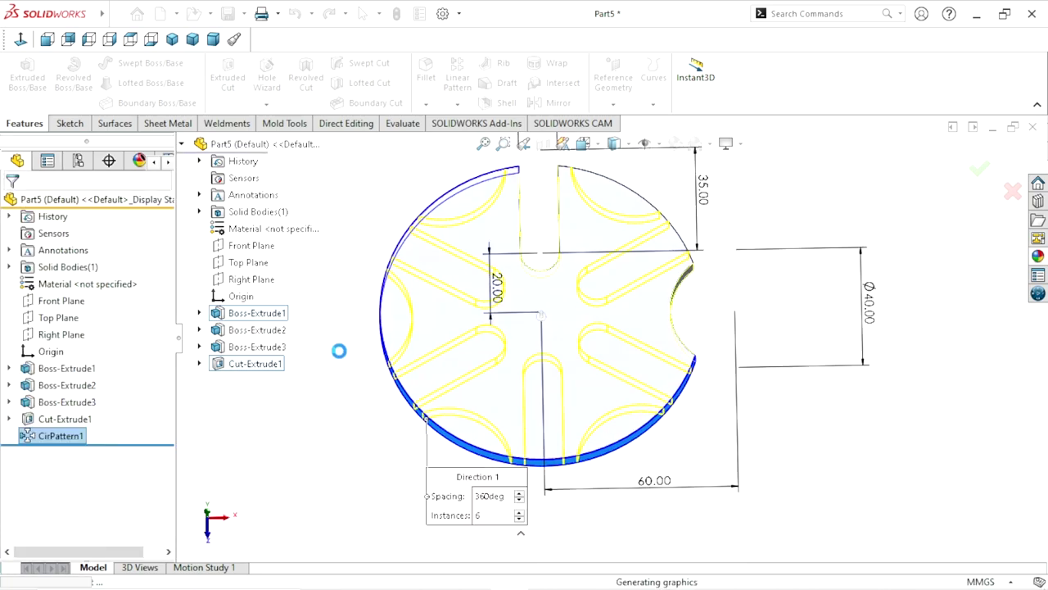
pyautogui.moveTo(401, 303)
pyautogui.mouseDown(button='middle')
pyautogui.moveTo(543, 367)
pyautogui.moveTo(538, 288)
pyautogui.moveTo(414, 204)
pyautogui.moveTo(607, 354)
pyautogui.moveTo(454, 237)
pyautogui.moveTo(479, 451)
pyautogui.moveTo(554, 456)
pyautogui.moveTo(485, 489)
pyautogui.mouseUp(button='middle')
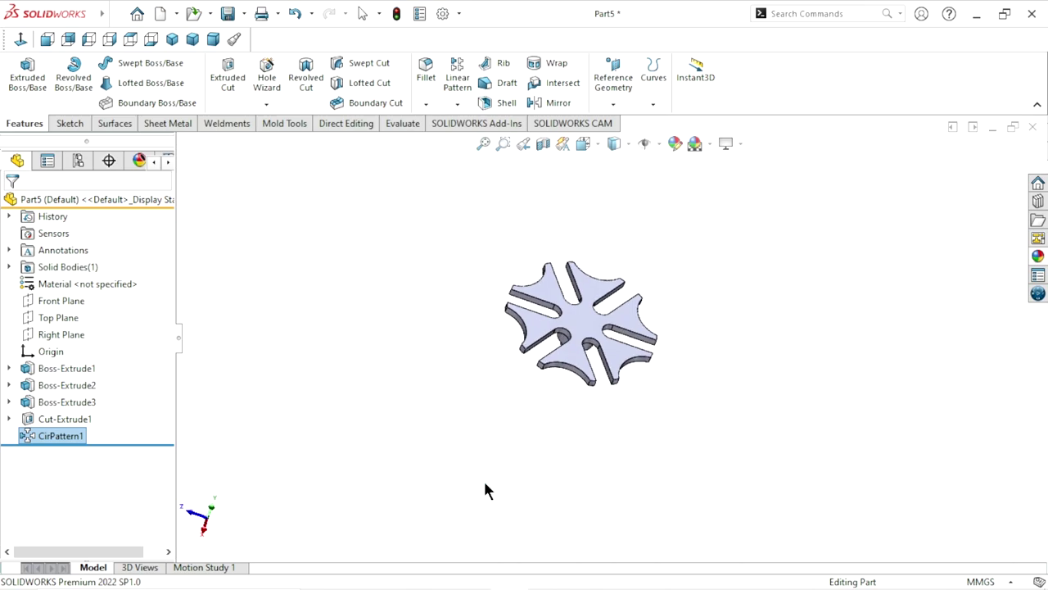
# - In isometric view, apply the Solid Red appearance from the Appearances library to the part
pyautogui.click(172, 39)
pyautogui.click(802, 410)
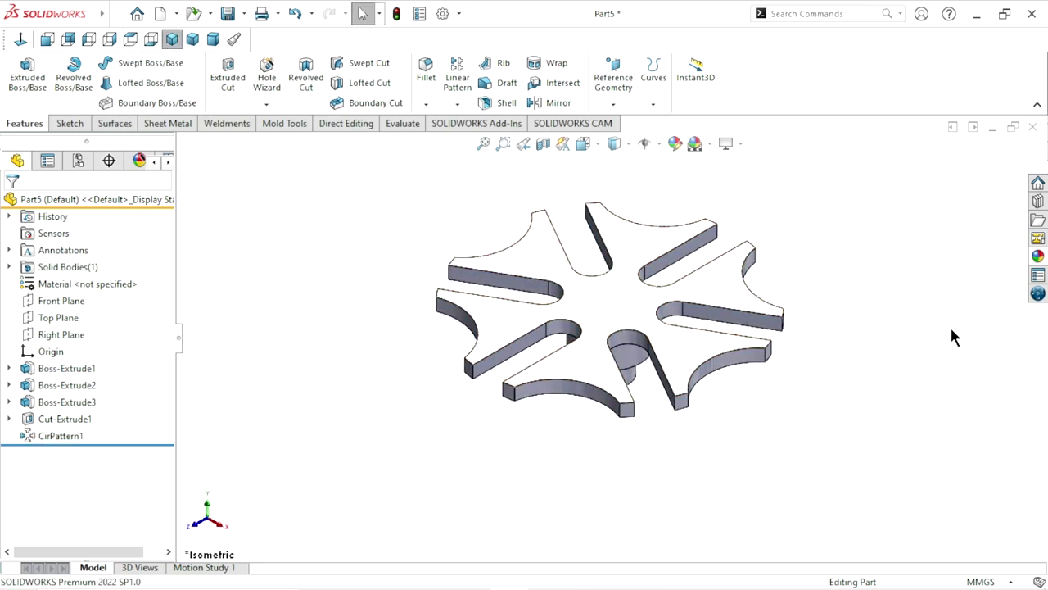
pyautogui.click(1037, 256)
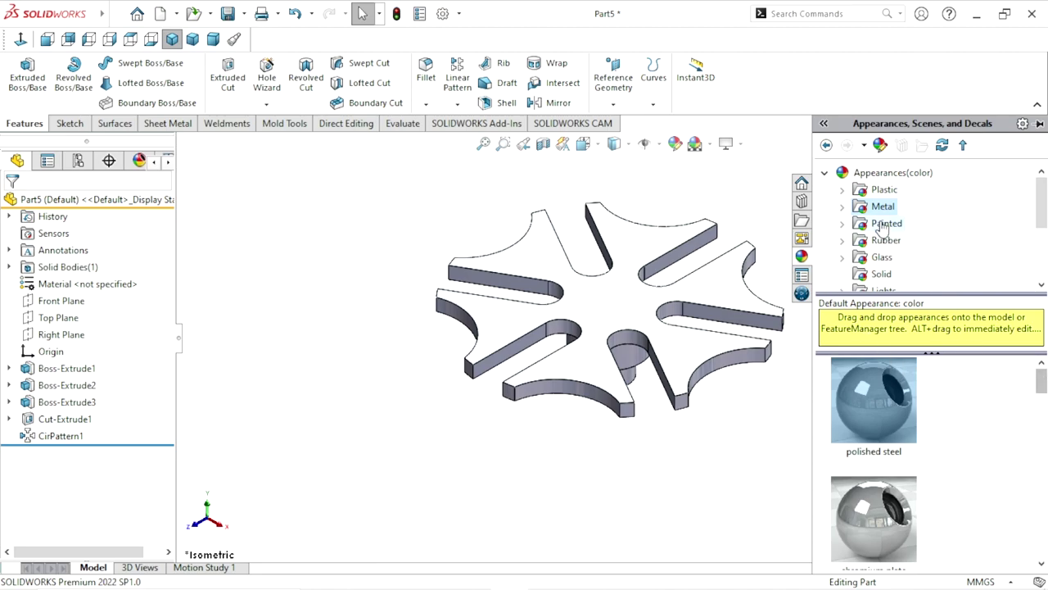
pyautogui.scroll(-3, 883, 258)
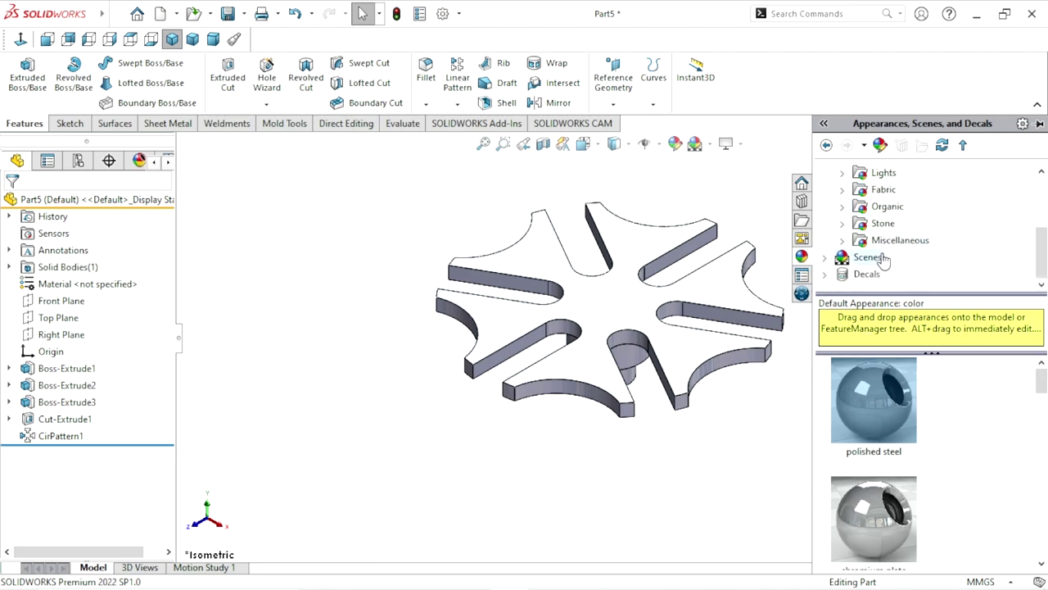
pyautogui.scroll(1, 878, 209)
pyautogui.click(880, 208)
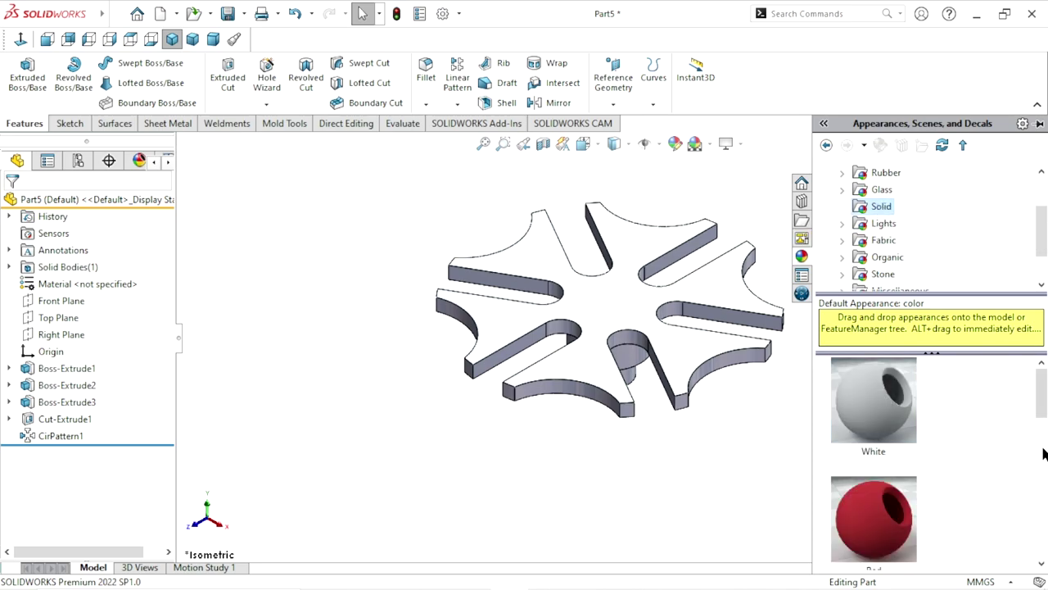
pyautogui.click(886, 499)
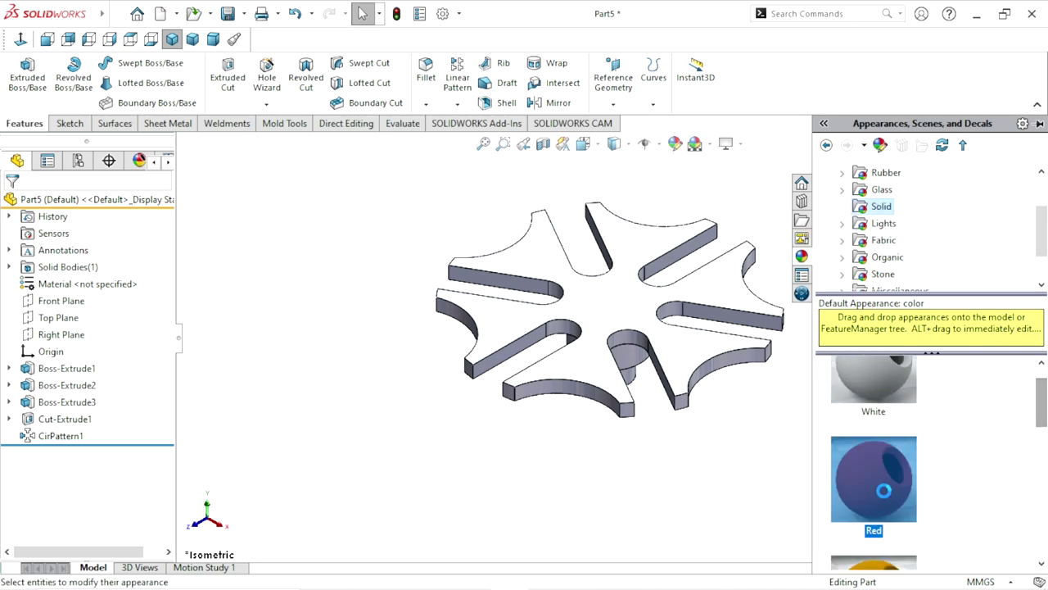
pyautogui.doubleClick(884, 490)
# - Change the appearance colour to pure red RGB 255, 0, 0 and confirm it
pyautogui.moveTo(698, 448)
pyautogui.mouseDown(button='middle')
pyautogui.moveTo(718, 445)
pyautogui.moveTo(676, 430)
pyautogui.moveTo(693, 375)
pyautogui.mouseUp(button='middle')
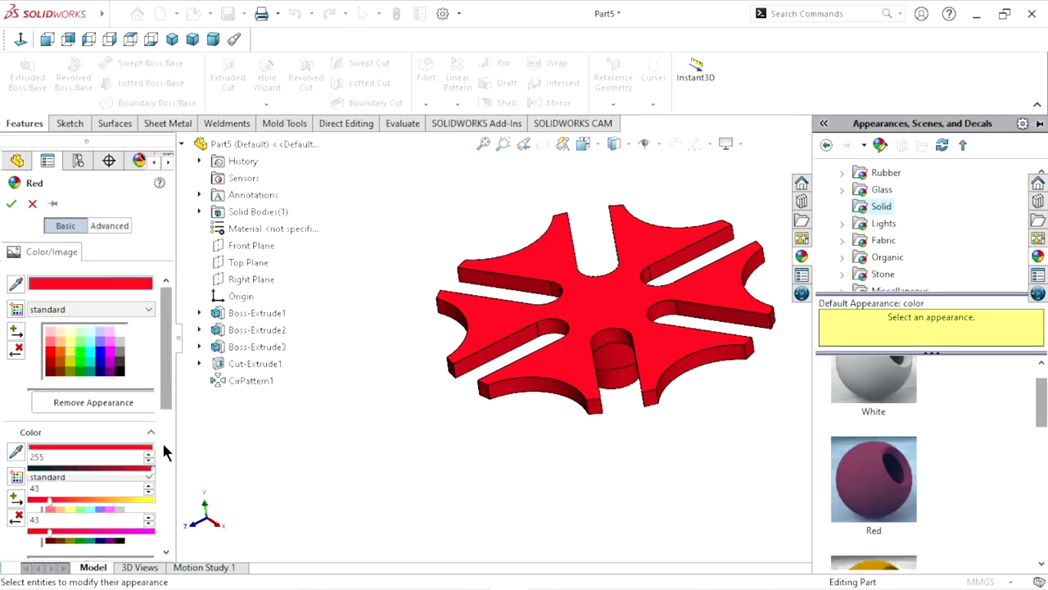
pyautogui.click(50, 352)
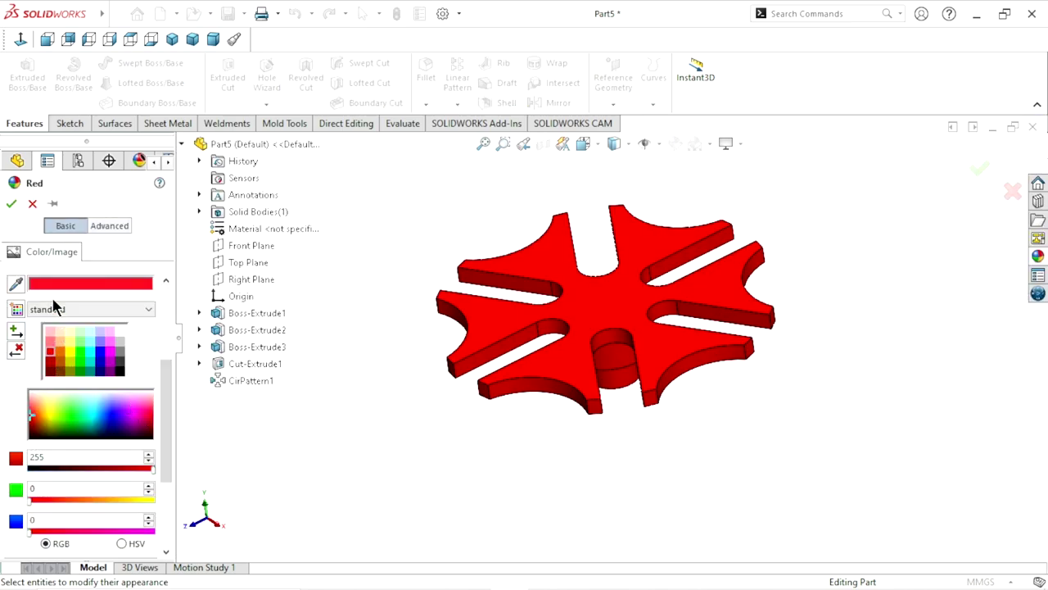
pyautogui.click(12, 204)
pyautogui.moveTo(553, 454)
pyautogui.mouseDown(button='middle')
pyautogui.moveTo(642, 473)
pyautogui.moveTo(641, 262)
pyautogui.moveTo(657, 396)
pyautogui.mouseUp(button='middle')
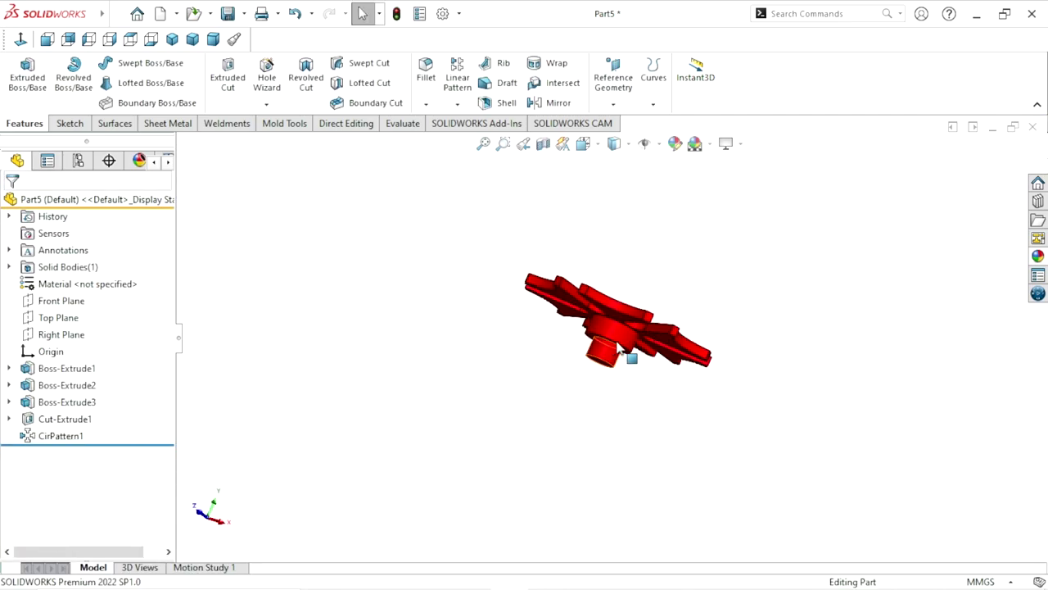
pyautogui.moveTo(665, 354); pyautogui.dragTo(651, 355, button='middle')
pyautogui.moveTo(510, 428); pyautogui.dragTo(510, 381, button='middle')
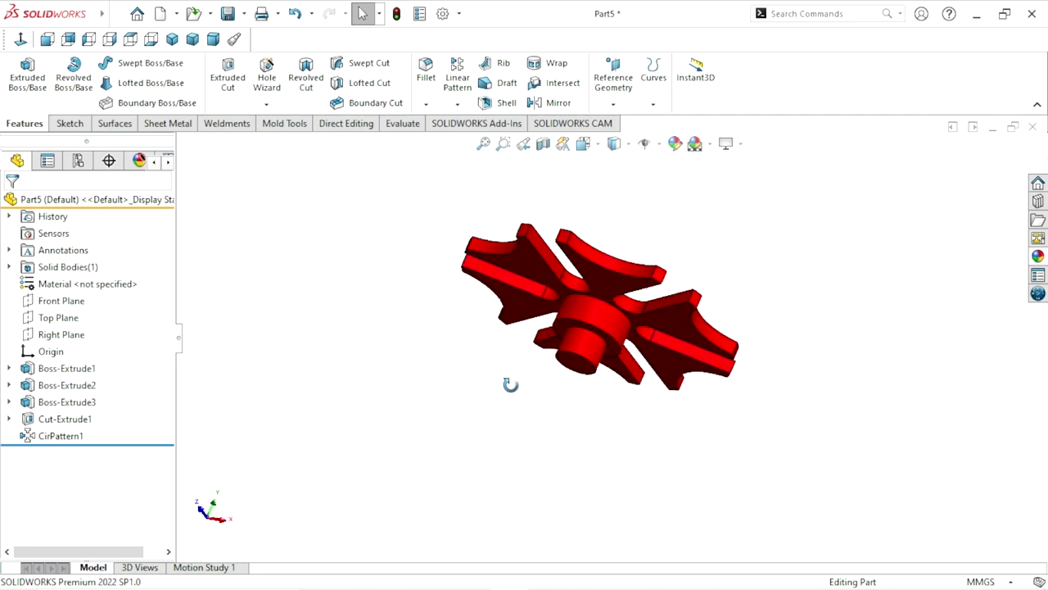
# - Apply the polished steel metal appearance to the Boss-Extrude3 shaft boss
pyautogui.click(51, 404)
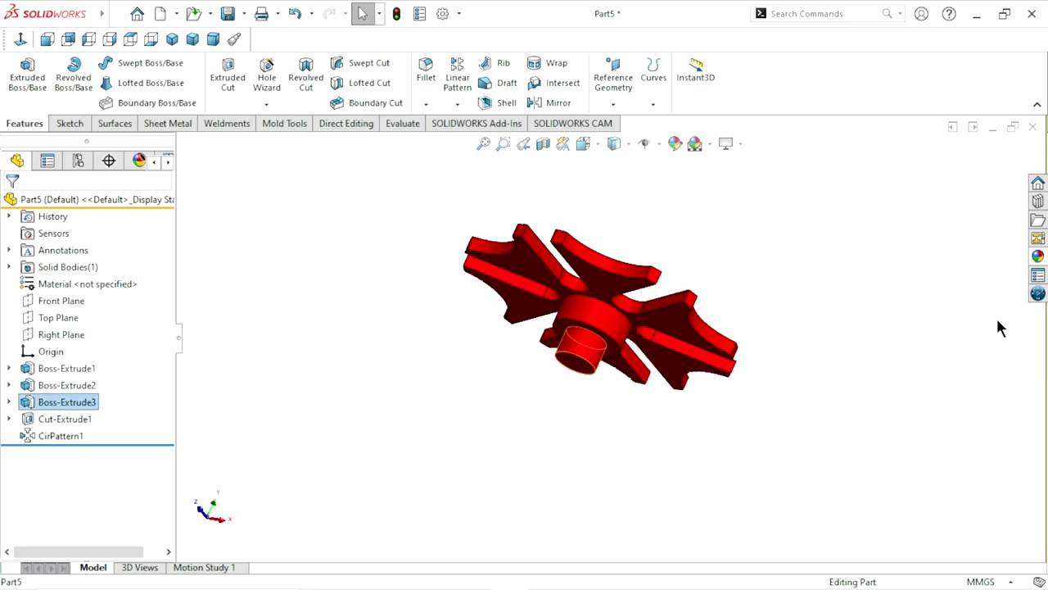
pyautogui.click(1038, 256)
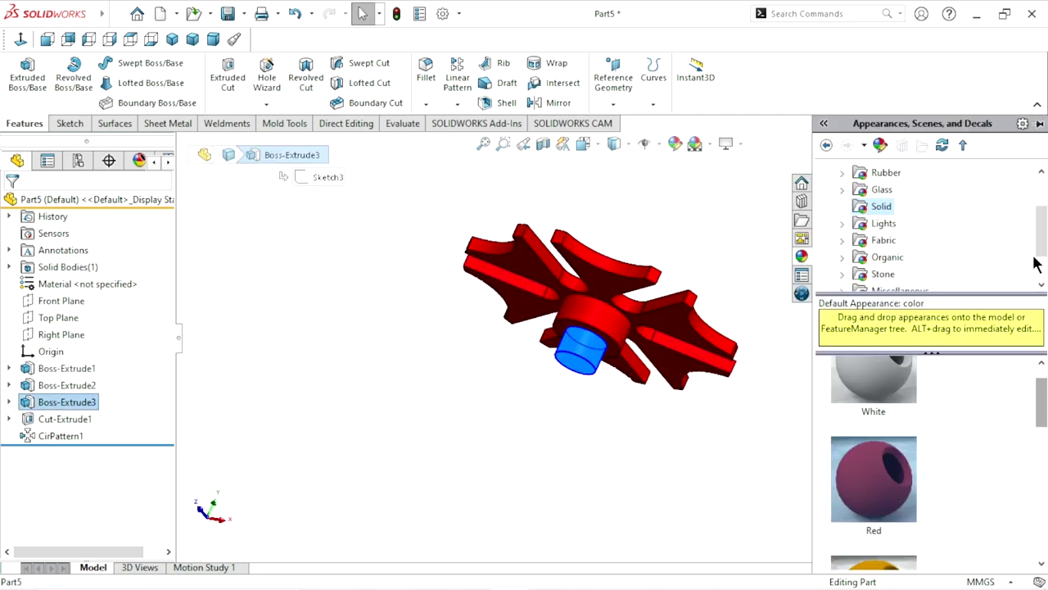
pyautogui.scroll(2, 870, 230)
pyautogui.click(882, 206)
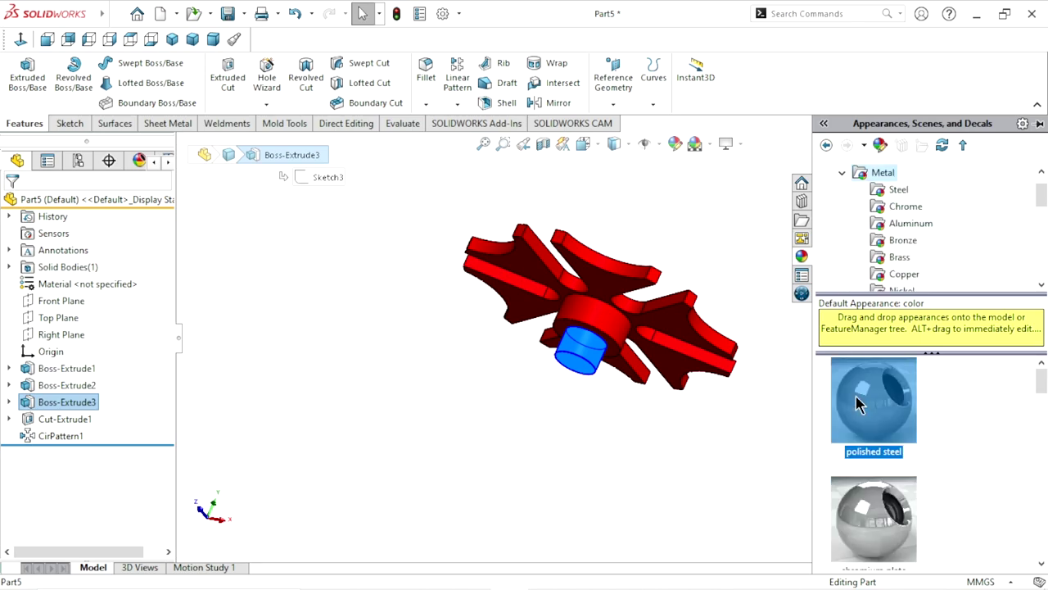
pyautogui.moveTo(872, 393); pyautogui.dragTo(667, 348)
pyautogui.moveTo(668, 348)
pyautogui.mouseDown(button='middle')
pyautogui.moveTo(814, 276)
pyautogui.moveTo(615, 332)
pyautogui.moveTo(662, 358)
pyautogui.moveTo(636, 311)
pyautogui.moveTo(643, 175)
pyautogui.moveTo(616, 321)
pyautogui.mouseUp(button='middle')
pyautogui.scroll(-2, 615, 321)
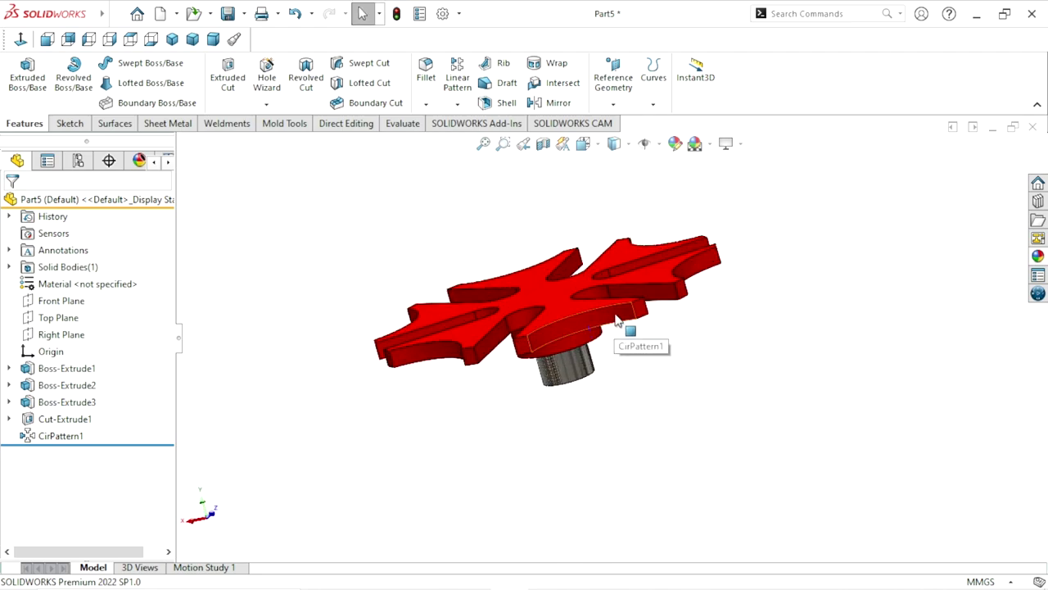
pyautogui.moveTo(614, 314)
pyautogui.mouseDown(button='middle')
pyautogui.moveTo(597, 356)
pyautogui.moveTo(584, 318)
pyautogui.moveTo(743, 402)
pyautogui.moveTo(809, 475)
pyautogui.moveTo(740, 423)
pyautogui.moveTo(663, 341)
pyautogui.moveTo(631, 268)
pyautogui.moveTo(525, 343)
pyautogui.moveTo(467, 416)
pyautogui.moveTo(453, 328)
pyautogui.moveTo(467, 358)
pyautogui.mouseUp(button='middle')
pyautogui.scroll(-2, 596, 335)
pyautogui.scroll(-1, 597, 335)
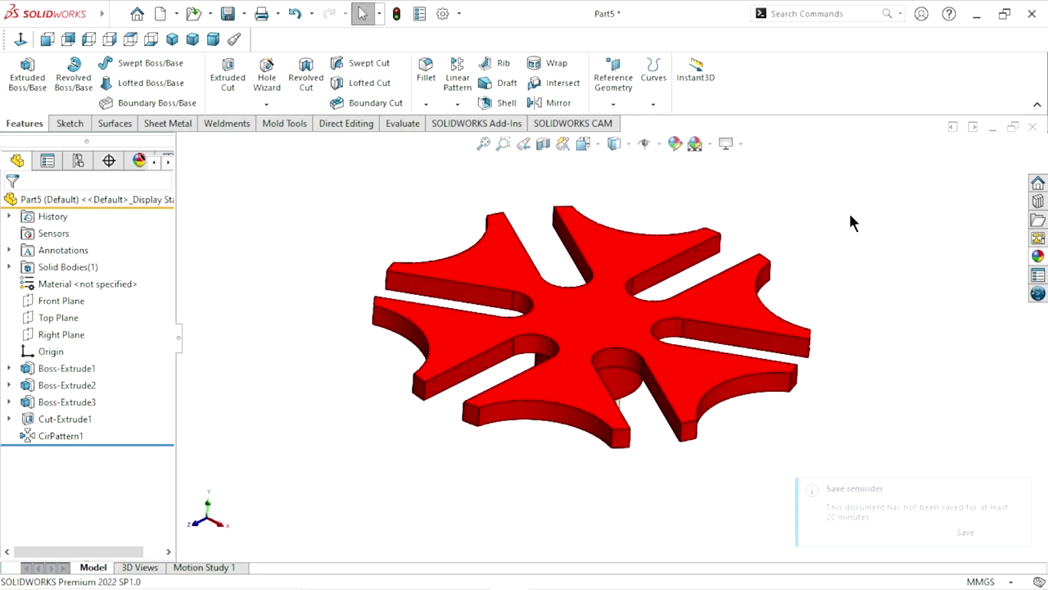
# - Save the part to the Desktop with the file name 'Part 2'
pyautogui.click(1019, 491)
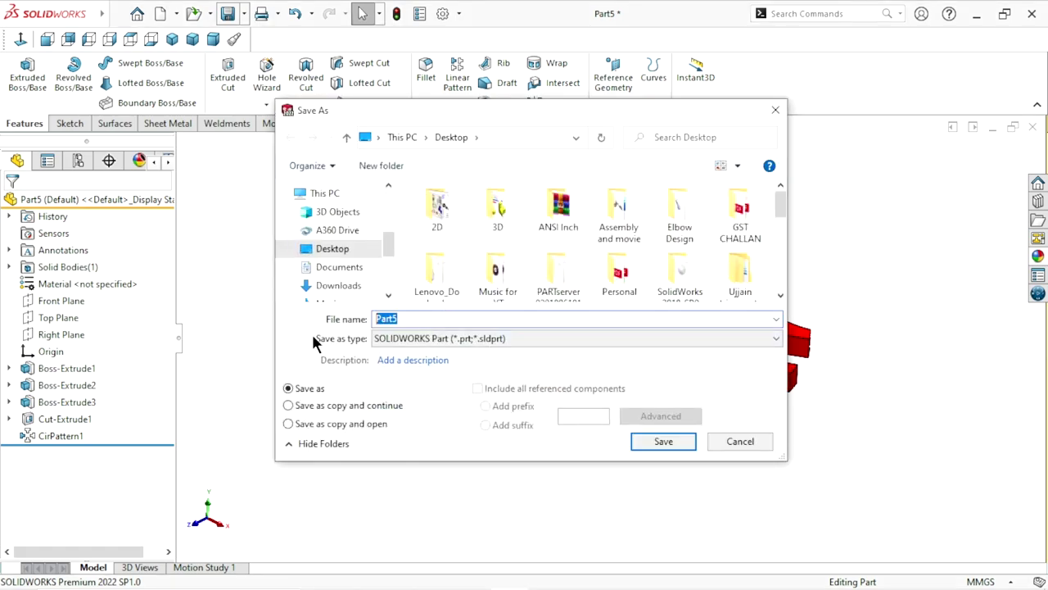
pyautogui.write('Part')
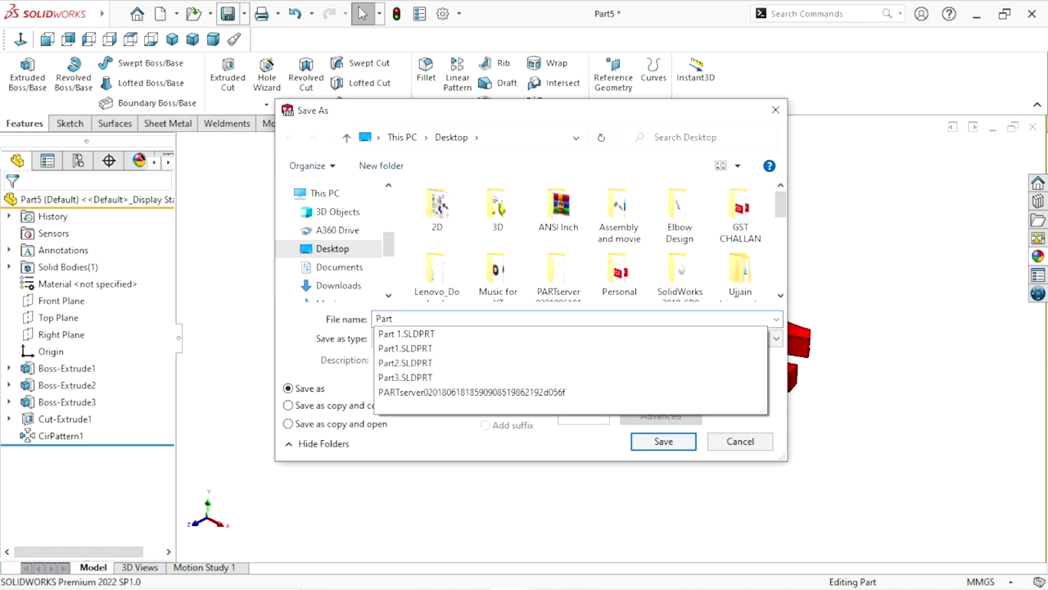
pyautogui.write(' 2')
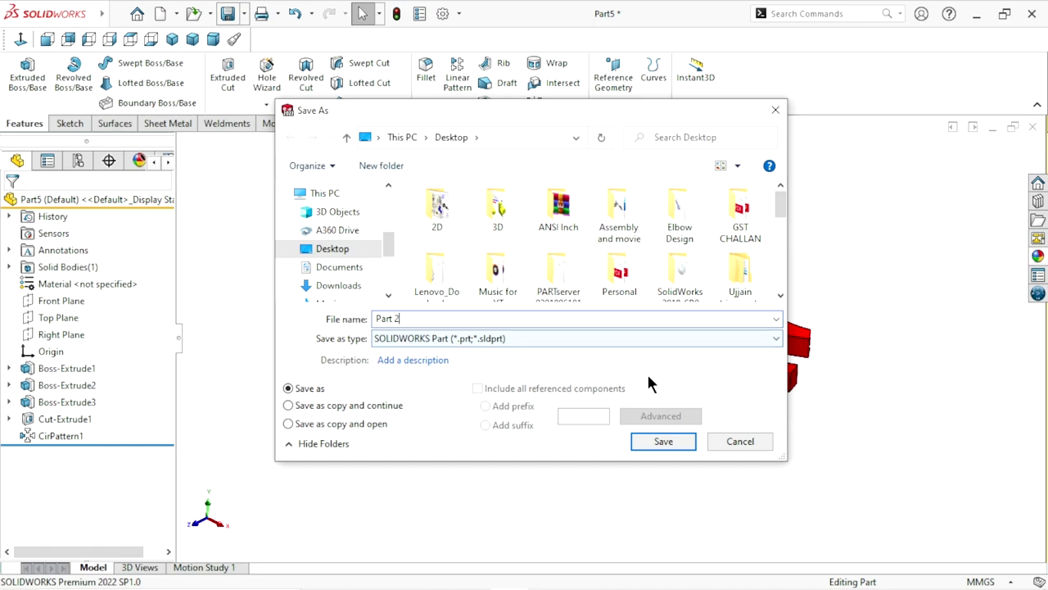
pyautogui.click(660, 442)
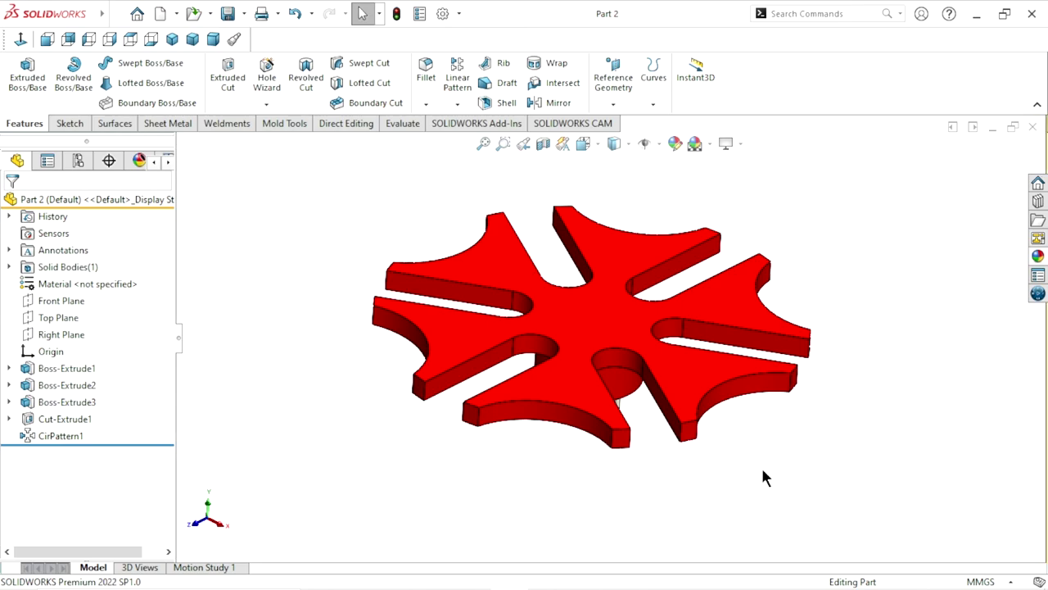
pyautogui.scroll(2, 613, 295)
pyautogui.moveTo(613, 296)
pyautogui.mouseDown(button='middle')
pyautogui.moveTo(816, 287)
pyautogui.moveTo(627, 327)
pyautogui.moveTo(564, 368)
pyautogui.moveTo(702, 476)
pyautogui.moveTo(713, 432)
pyautogui.mouseUp(button='middle')
# - Create a new part and start a sketch on the Top Plane
pyautogui.click(172, 39)
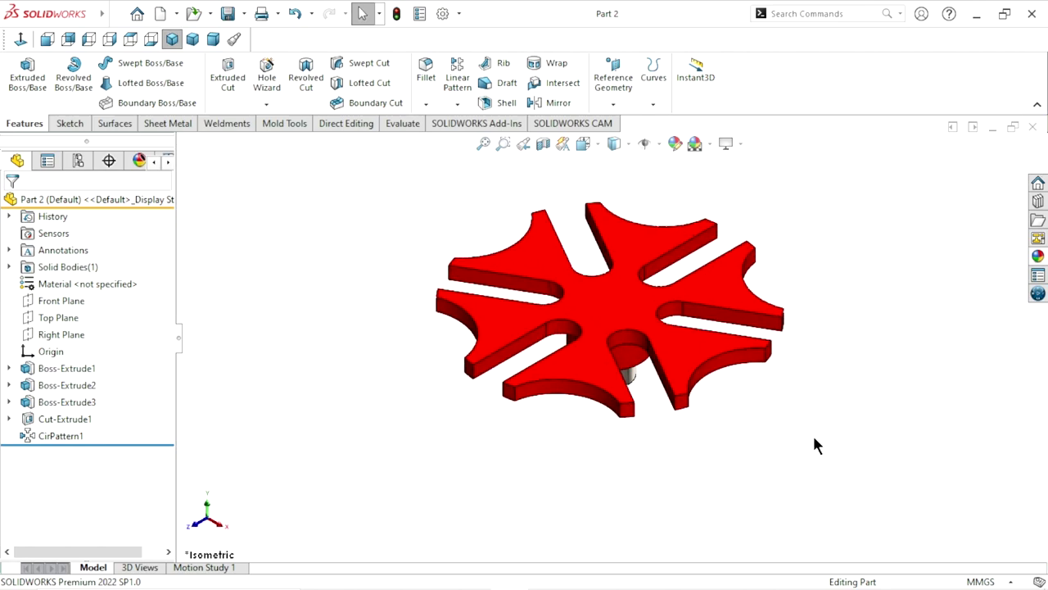
pyautogui.hotkey('ctrl', 'n')
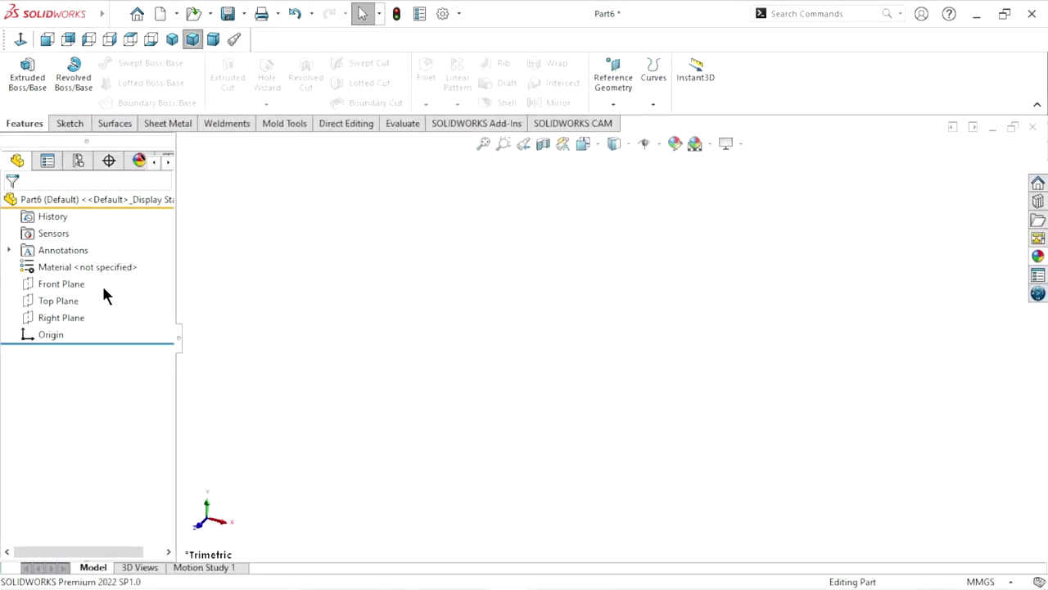
pyautogui.click(61, 296)
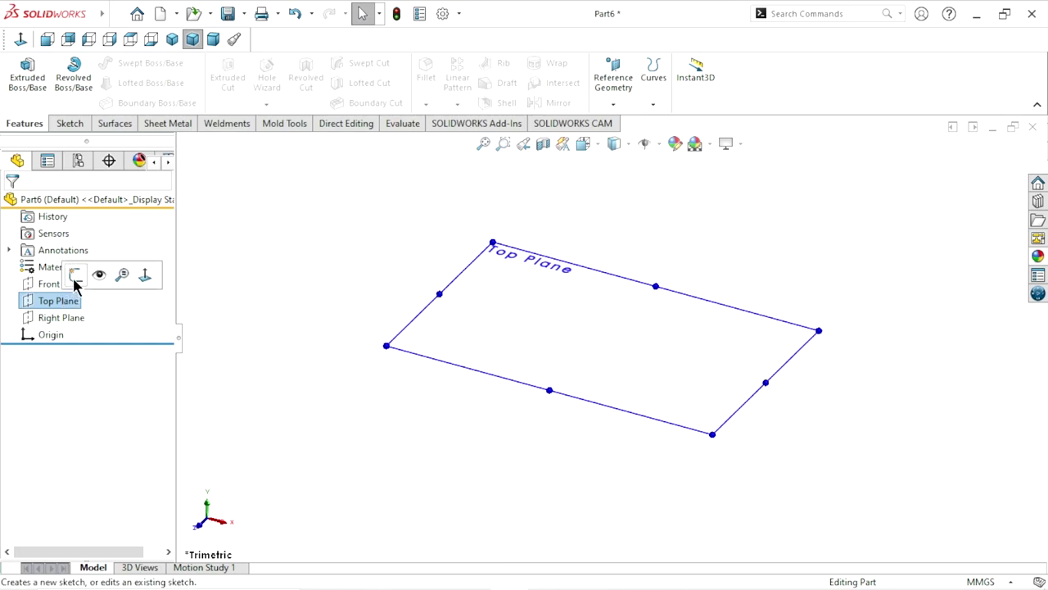
pyautogui.click(75, 277)
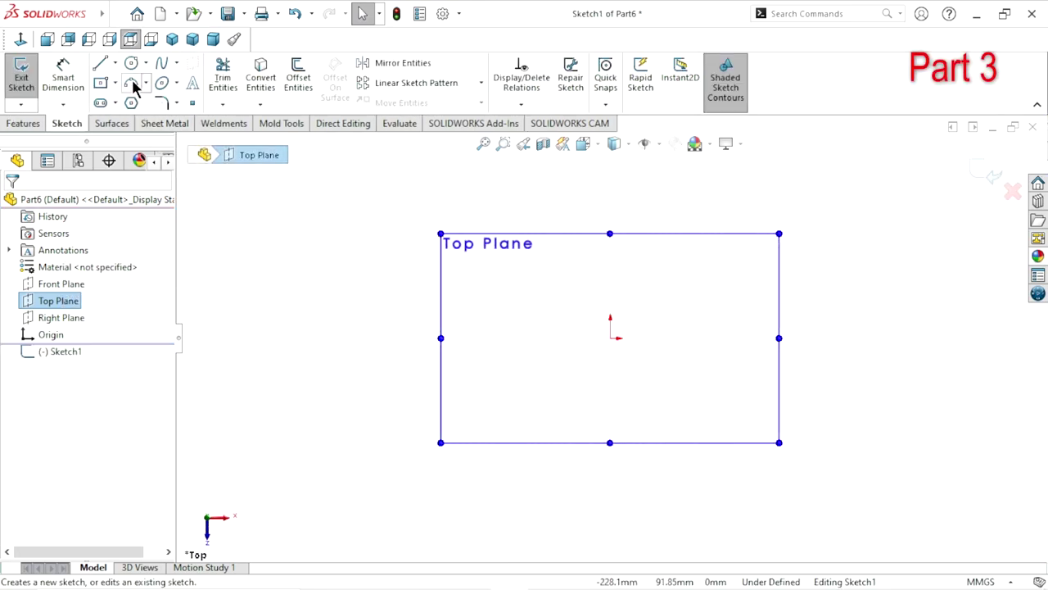
# - Draw a circle centred on the origin and dimension its diameter to 80 mm
pyautogui.click(131, 64)
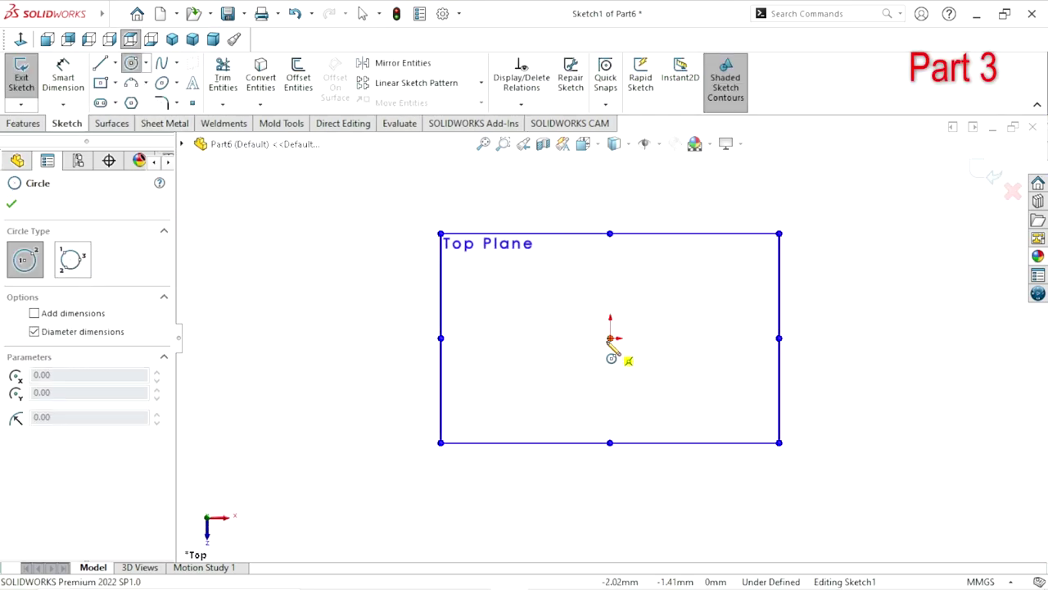
pyautogui.click(610, 337)
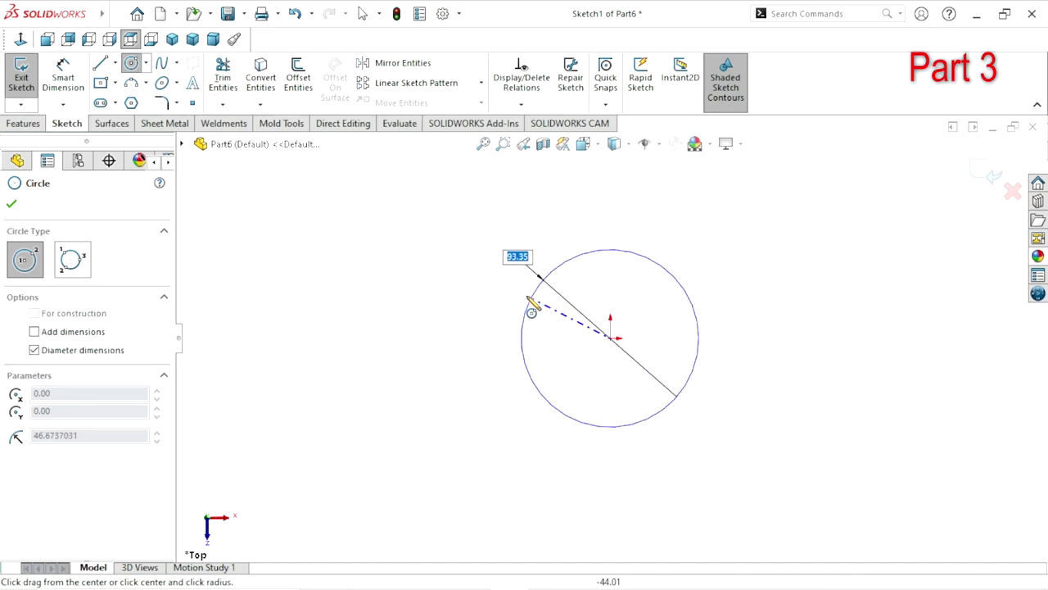
pyautogui.click(481, 283)
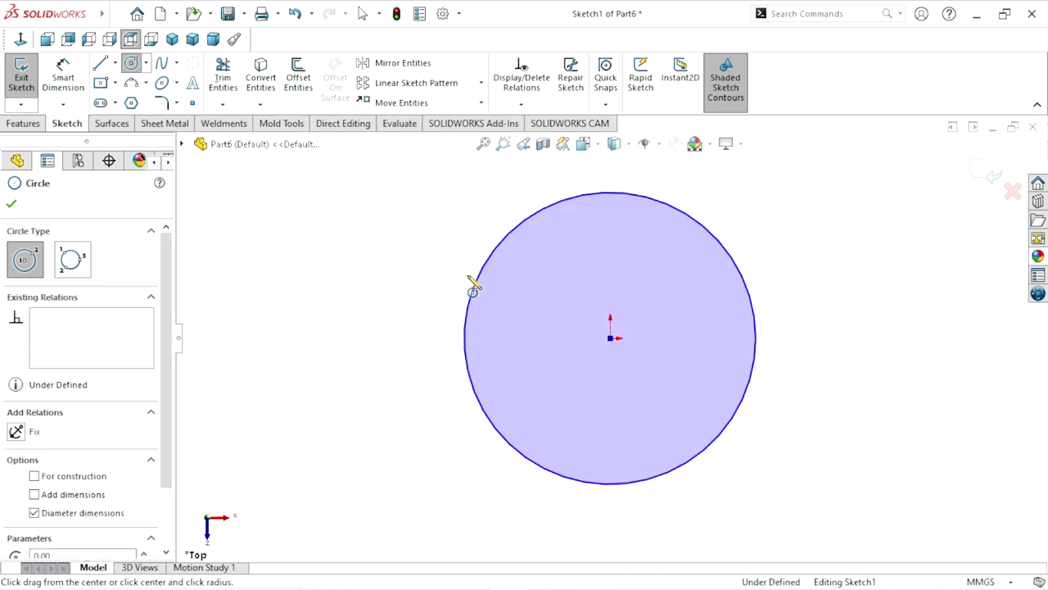
pyautogui.click(75, 81)
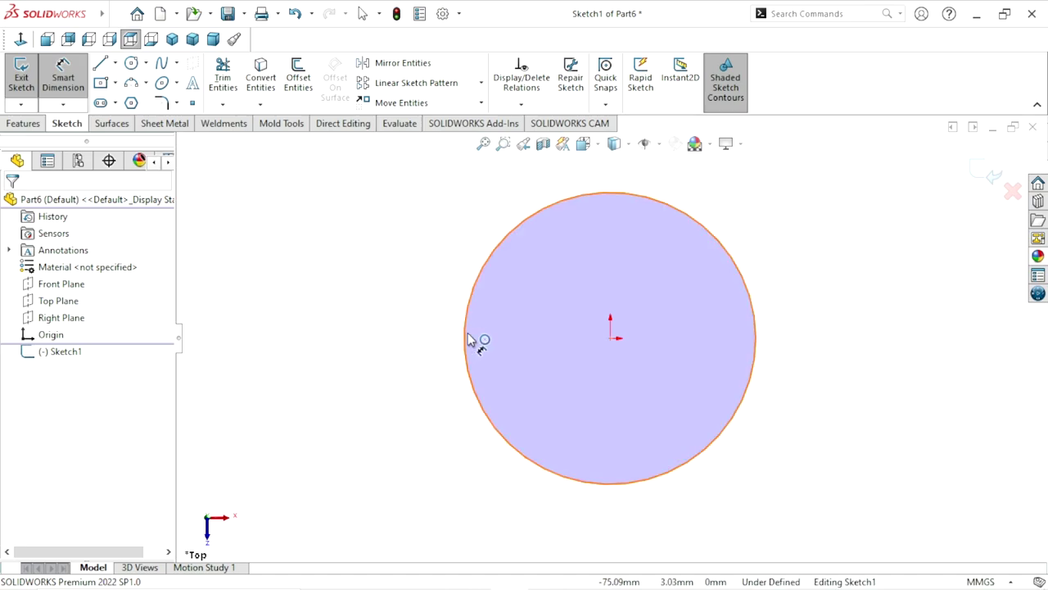
pyautogui.click(466, 339)
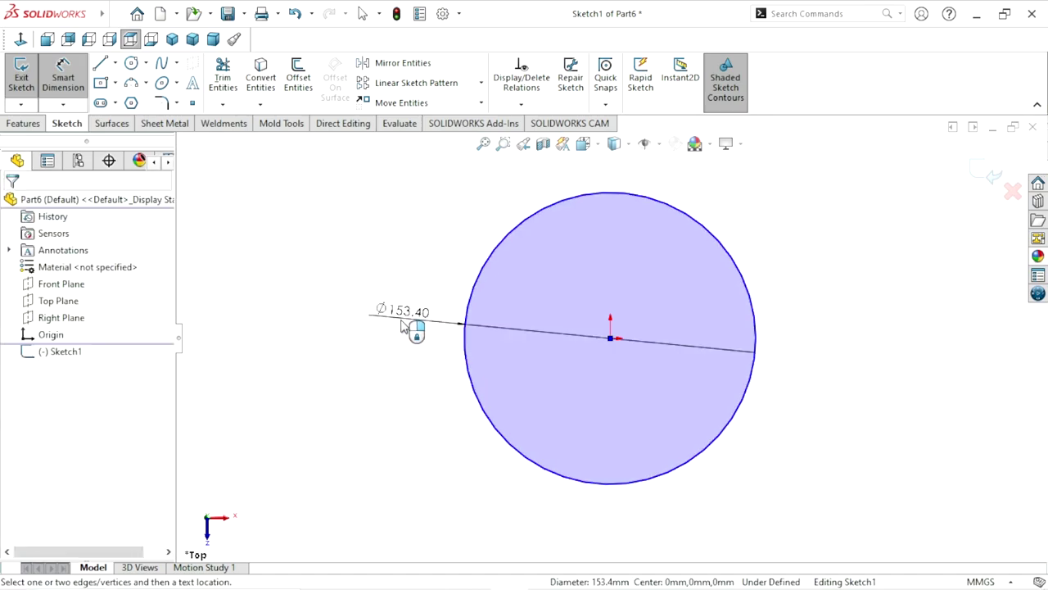
pyautogui.click(407, 320)
pyautogui.write('8')
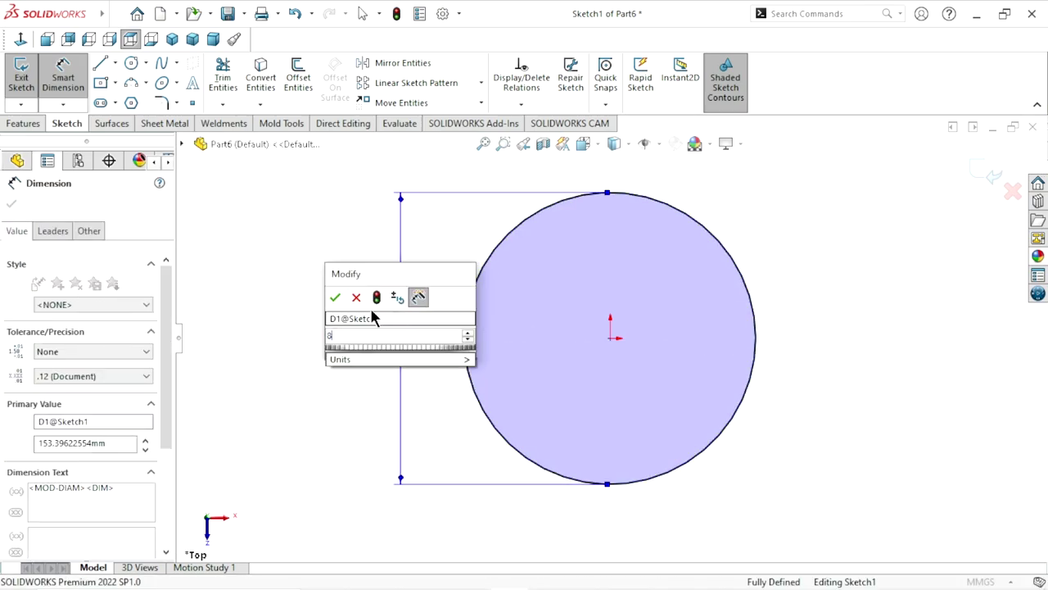
pyautogui.write('0')
pyautogui.click(335, 297)
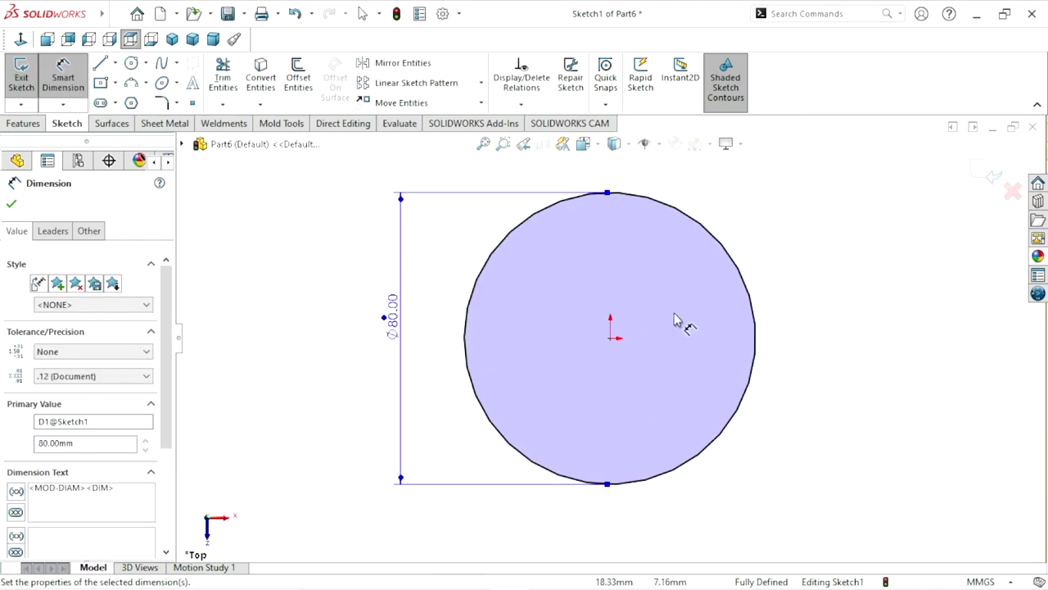
pyautogui.scroll(-1, 678, 321)
pyautogui.scroll(-2, 639, 295)
pyautogui.click(791, 290)
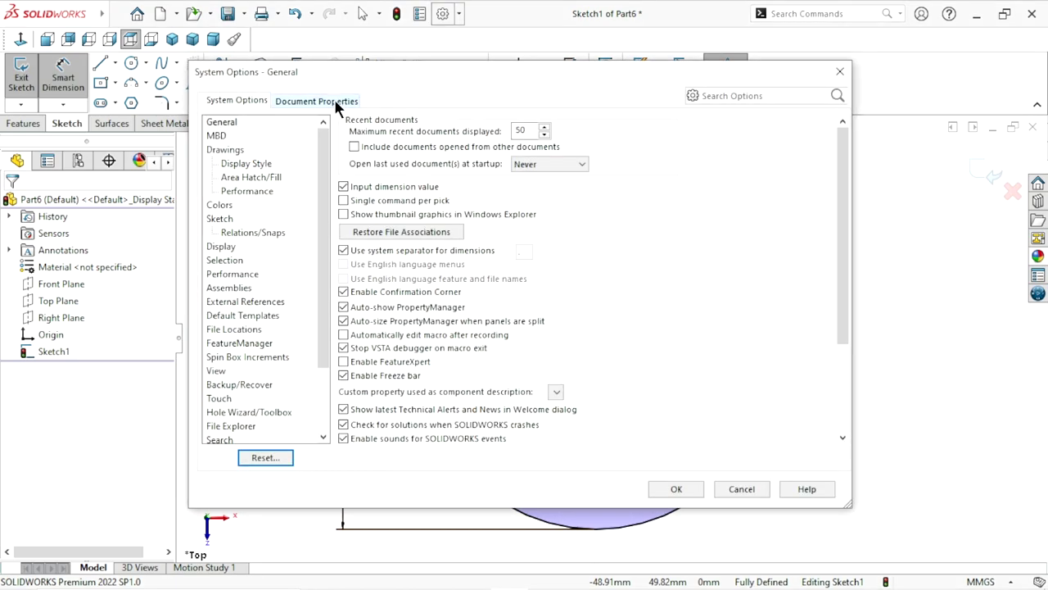
# - Raise wireframe HLR/HLV resolution to High in Document Properties, then begin a circle at the origin
pyautogui.click(335, 99)
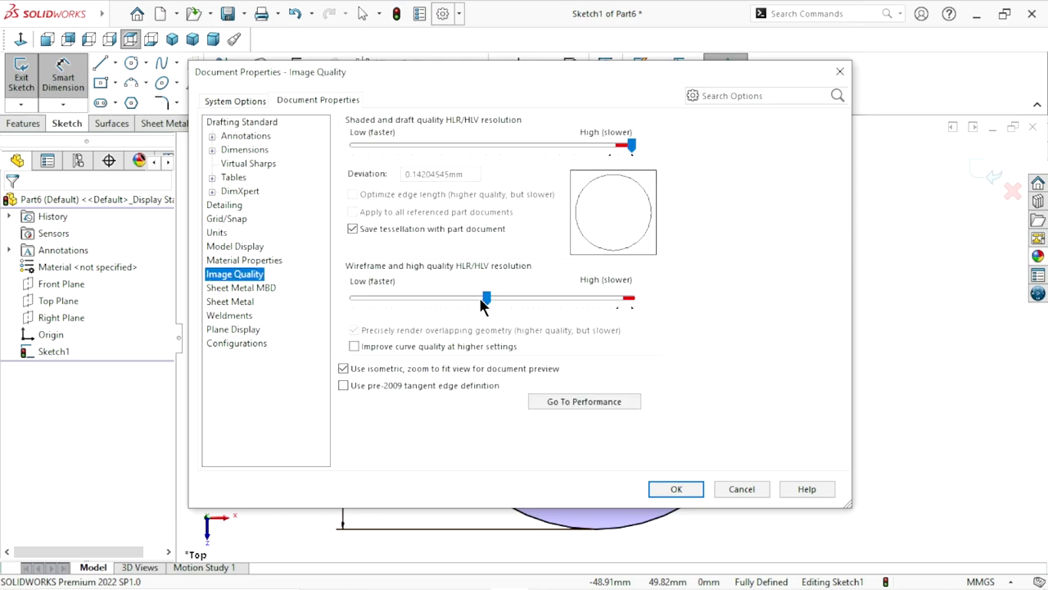
pyautogui.moveTo(482, 298)
pyautogui.mouseDown()
pyautogui.moveTo(525, 316)
pyautogui.moveTo(641, 319)
pyautogui.mouseUp()
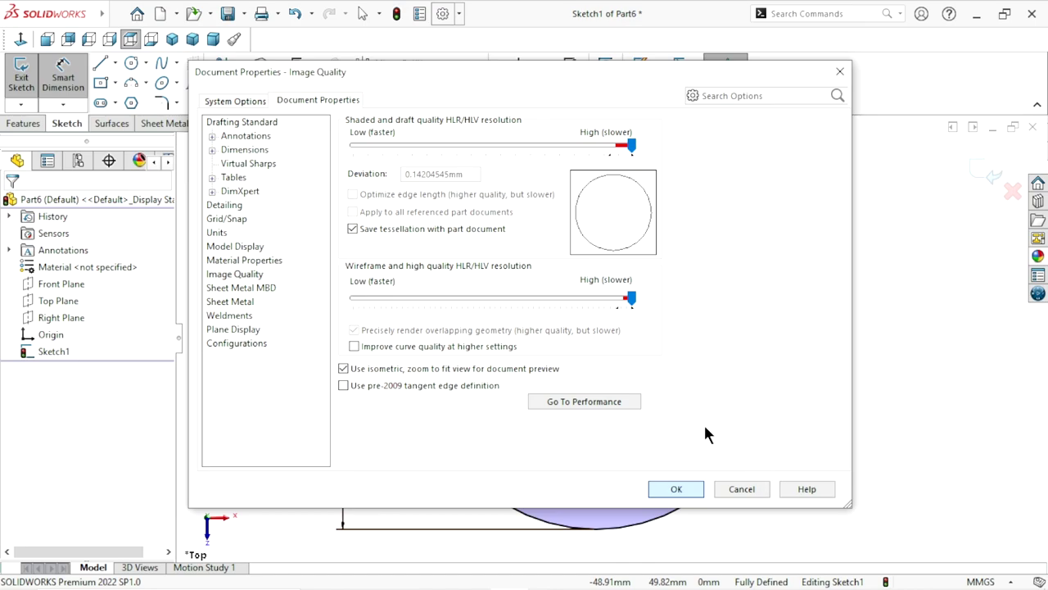
pyautogui.press('Return')
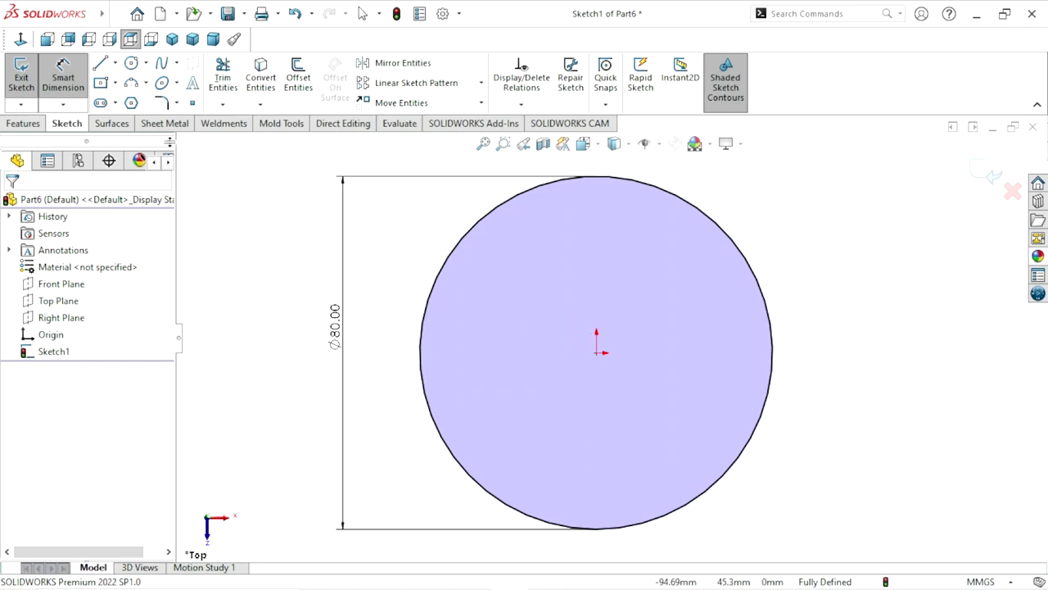
pyautogui.click(131, 62)
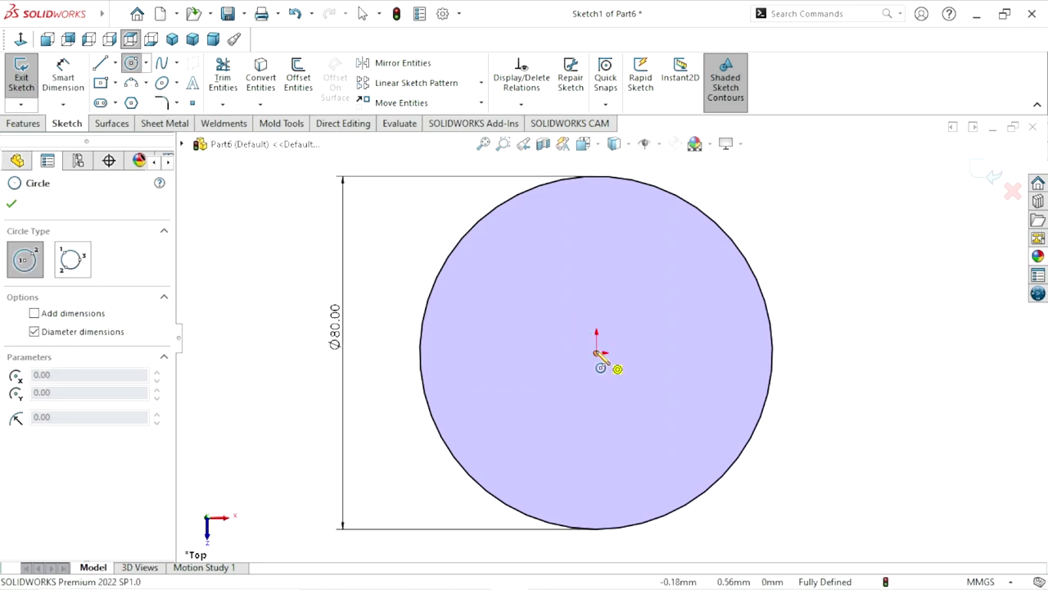
pyautogui.click(596, 352)
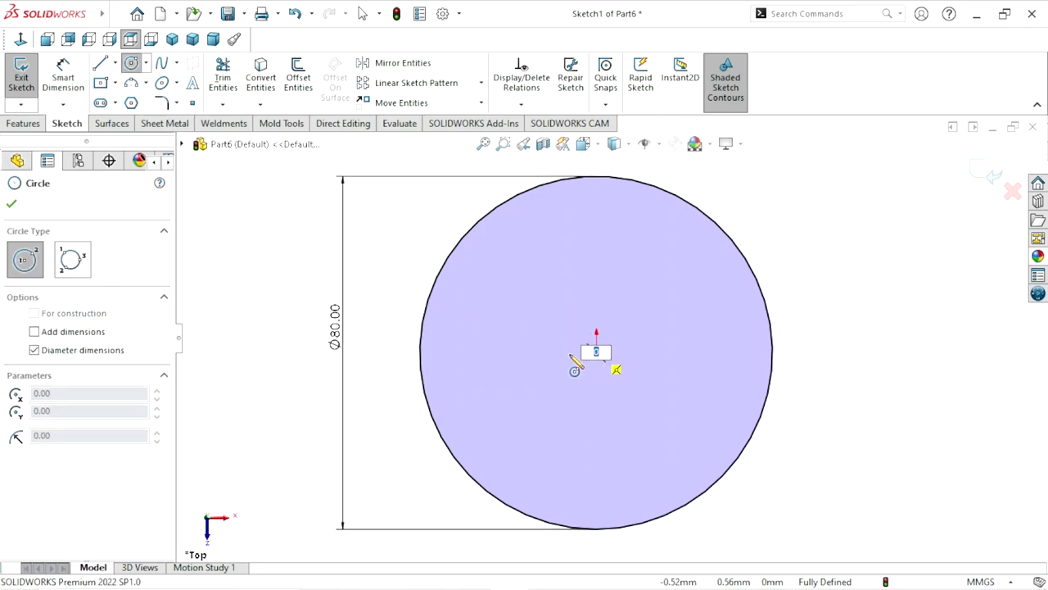
# - Finish the inner concentric circle and dimension its diameter to 40 mm
pyautogui.click(525, 360)
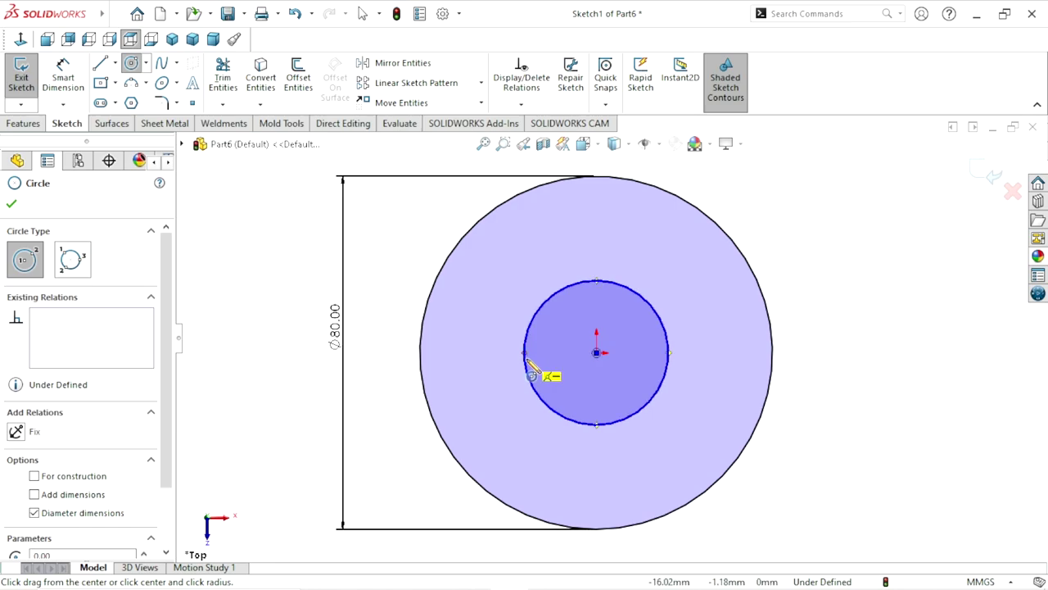
pyautogui.click(68, 84)
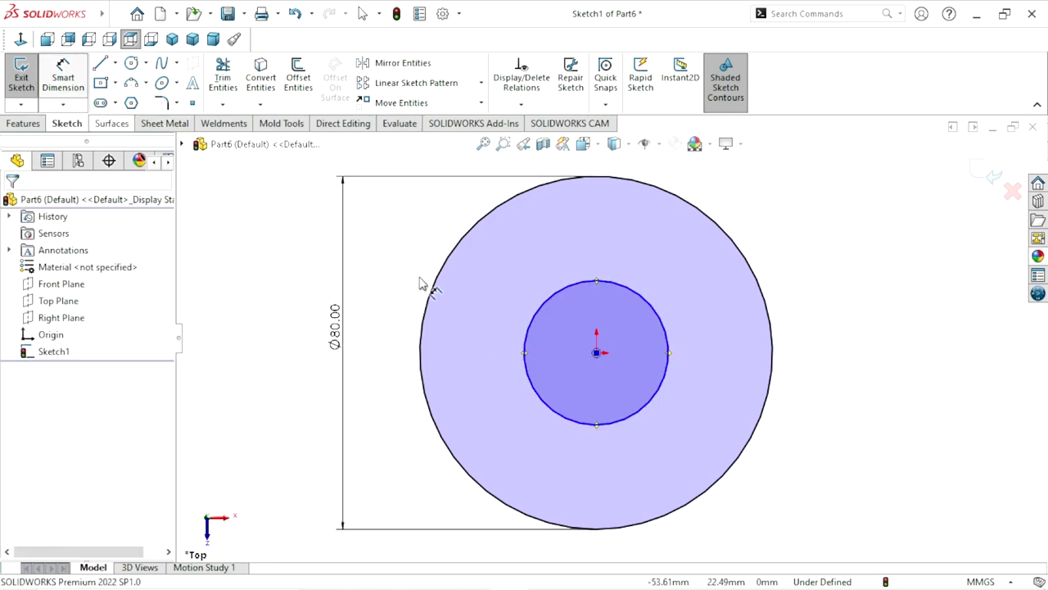
pyautogui.click(525, 340)
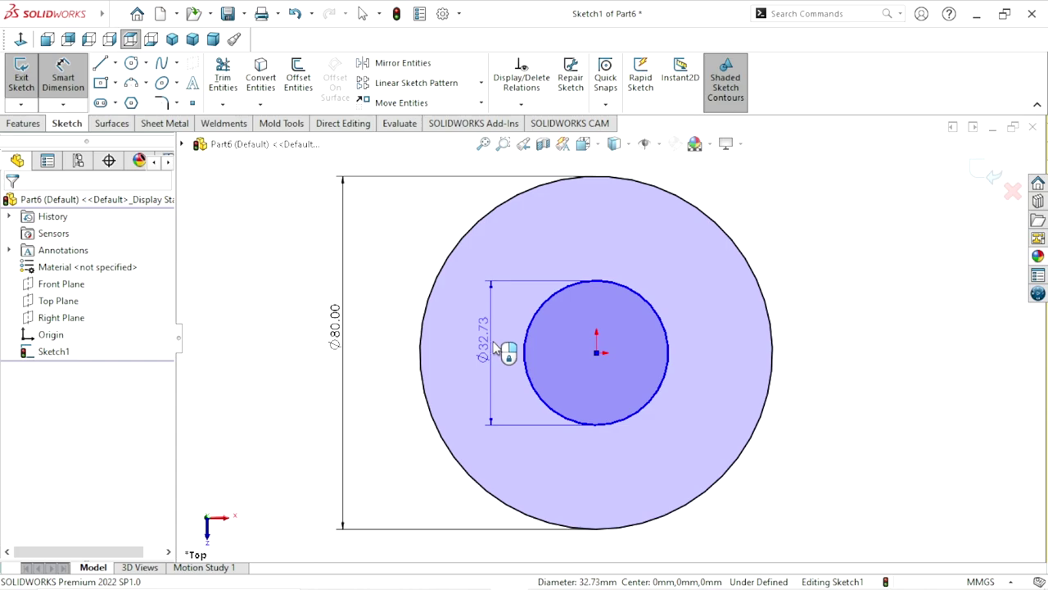
pyautogui.click(471, 335)
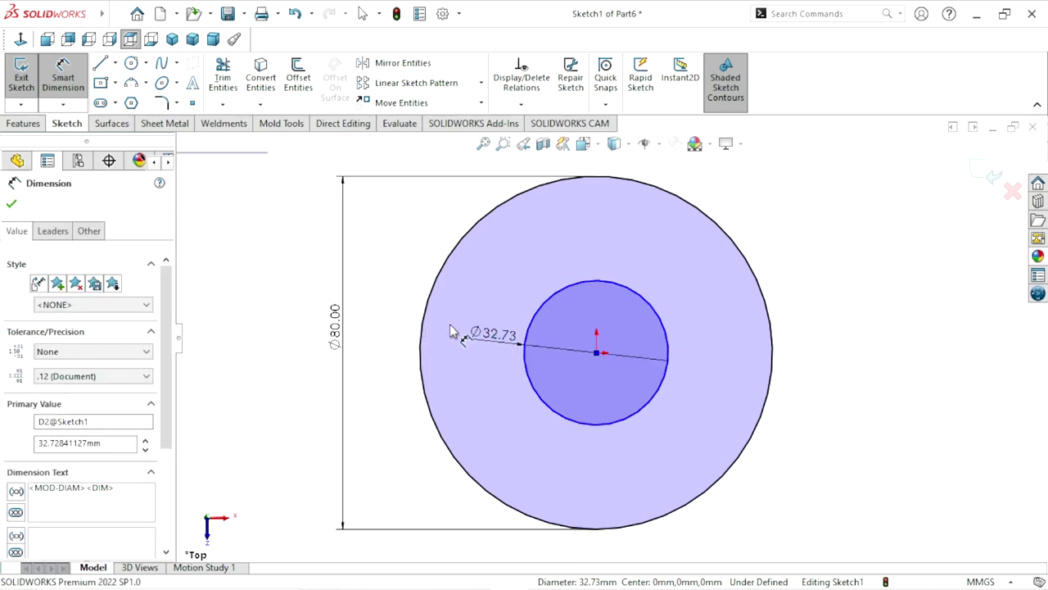
pyautogui.click(479, 340)
pyautogui.click(423, 320)
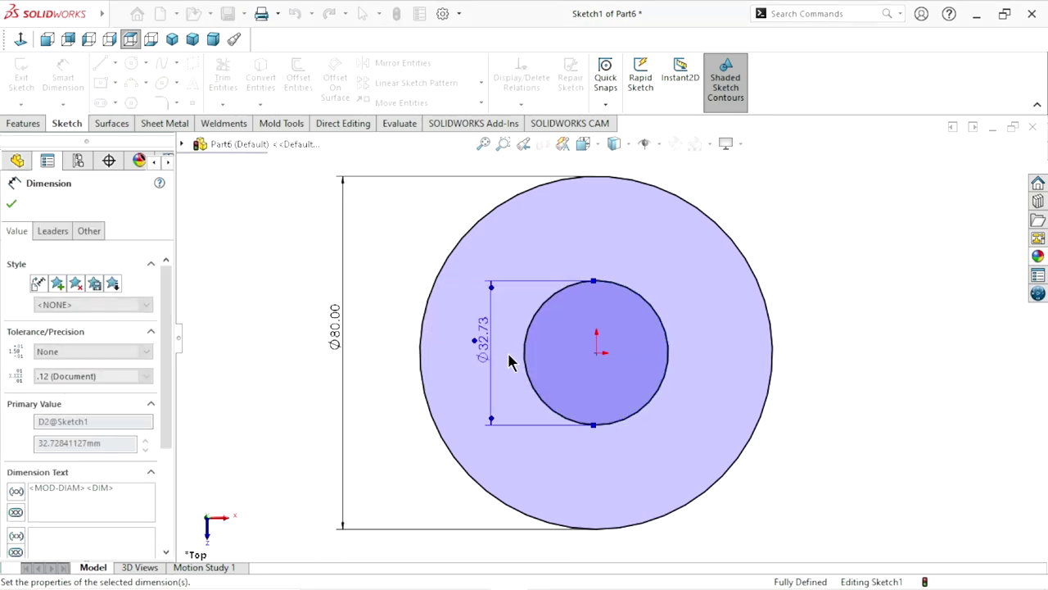
pyautogui.scroll(2, 622, 393)
pyautogui.scroll(-2, 491, 328)
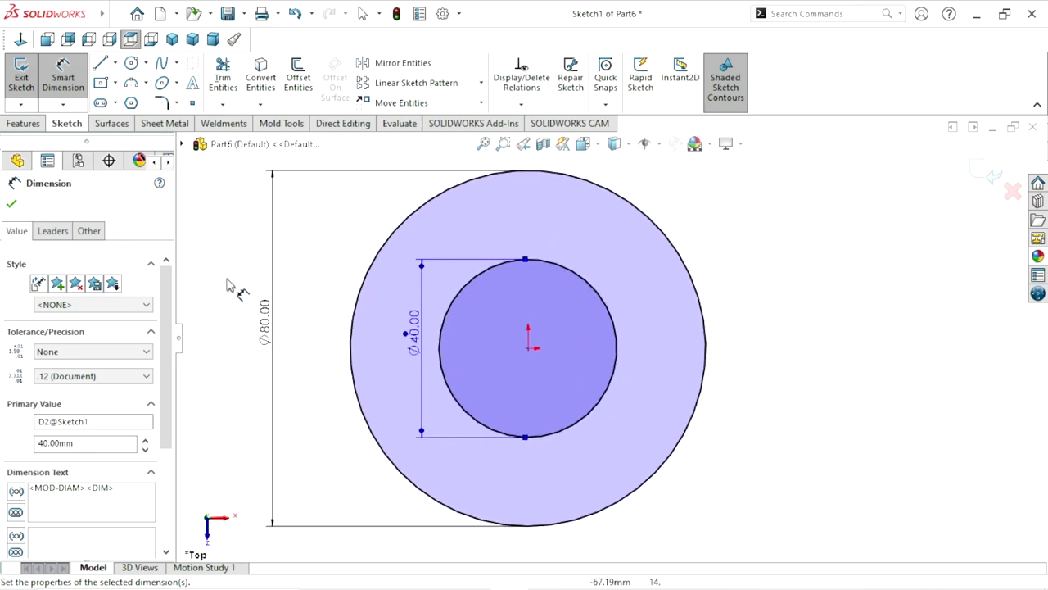
pyautogui.click(113, 64)
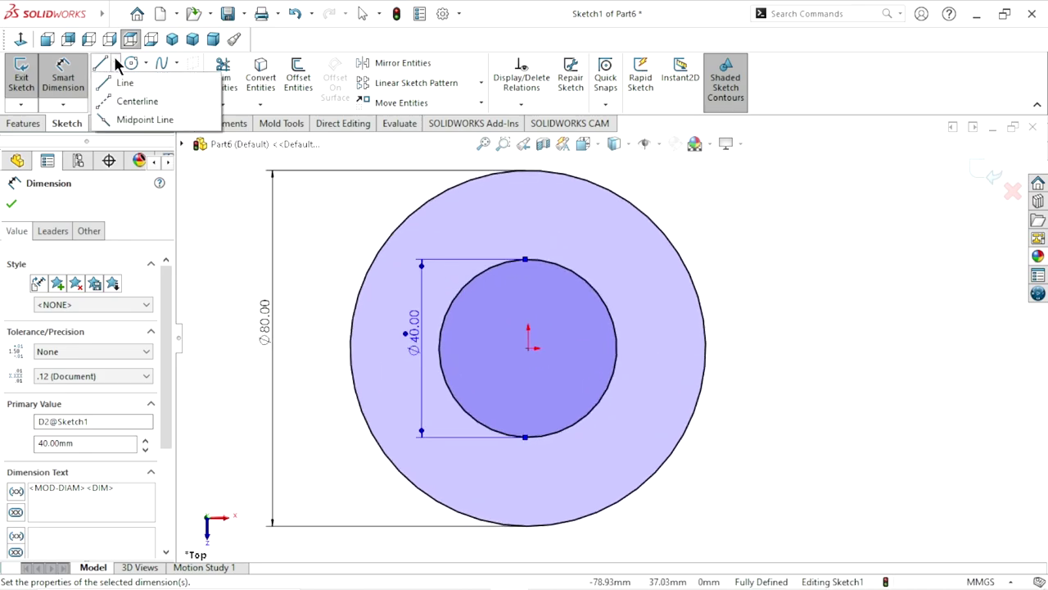
# - Draw a horizontal construction centreline from the origin to the right
pyautogui.click(124, 101)
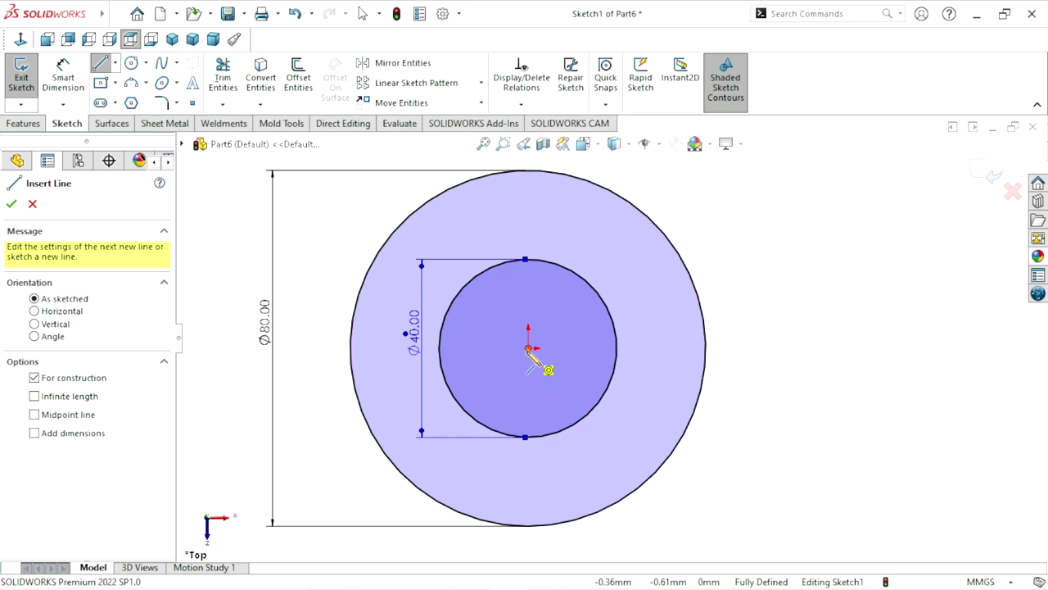
pyautogui.click(548, 370)
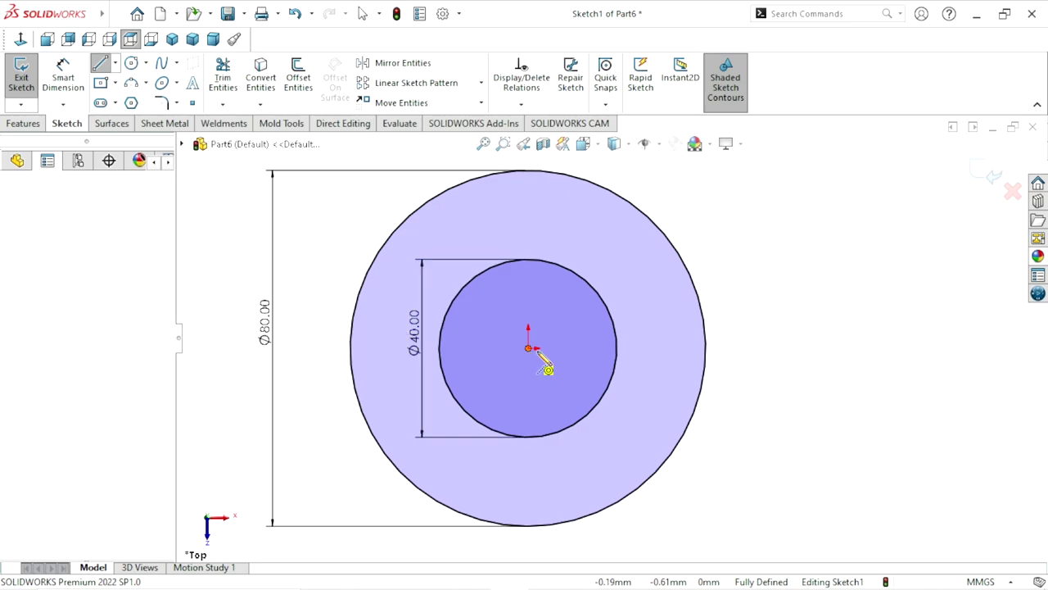
pyautogui.click(672, 348)
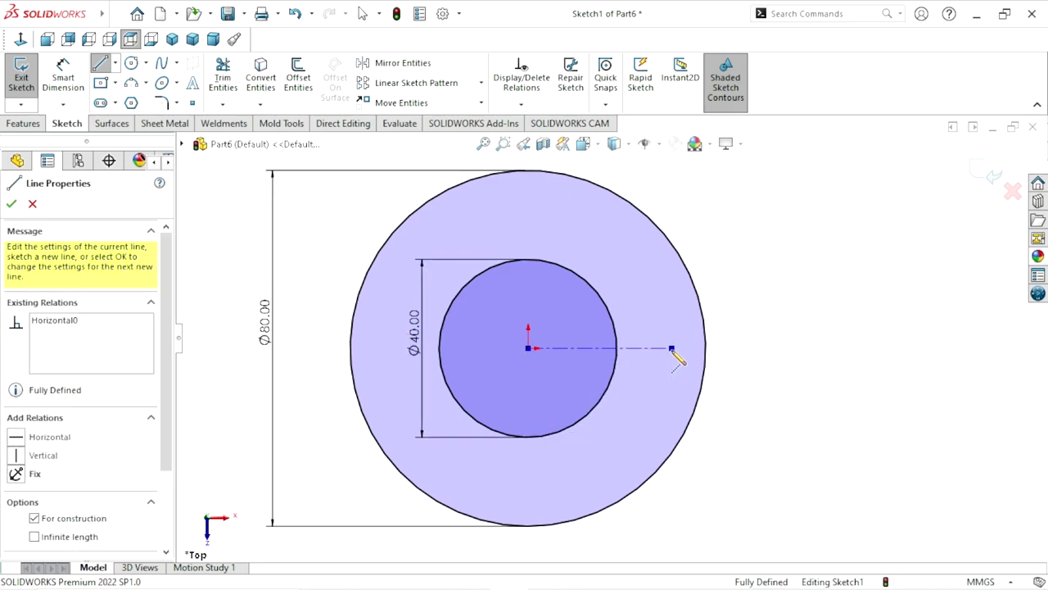
pyautogui.rightClick(769, 348)
pyautogui.click(784, 345)
pyautogui.scroll(3, 647, 399)
pyautogui.scroll(-3, 586, 374)
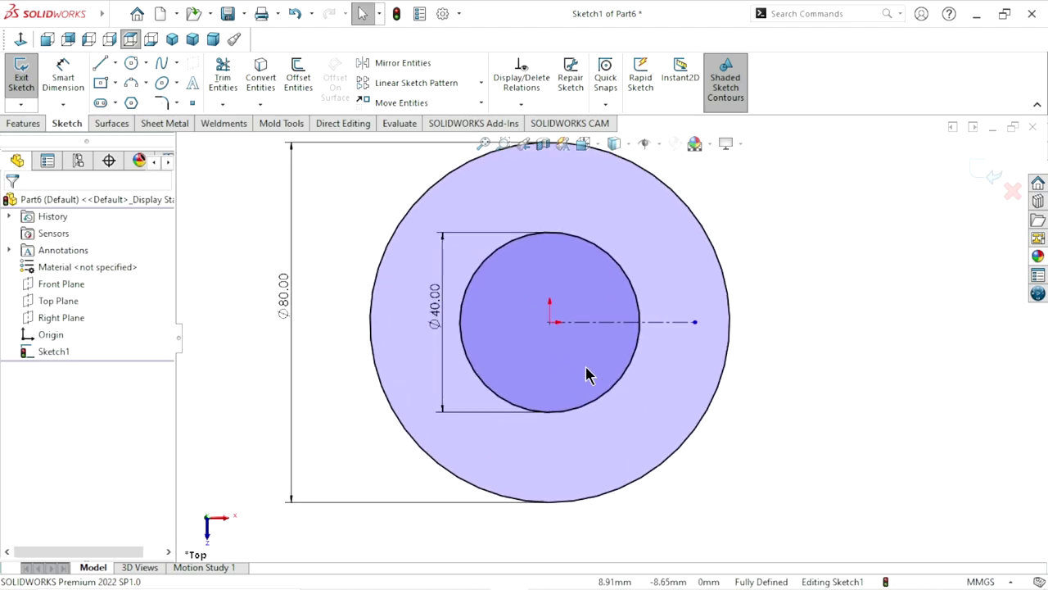
# - Dimension the centreline's length to 30 mm and close the Dimension panel
pyautogui.click(72, 82)
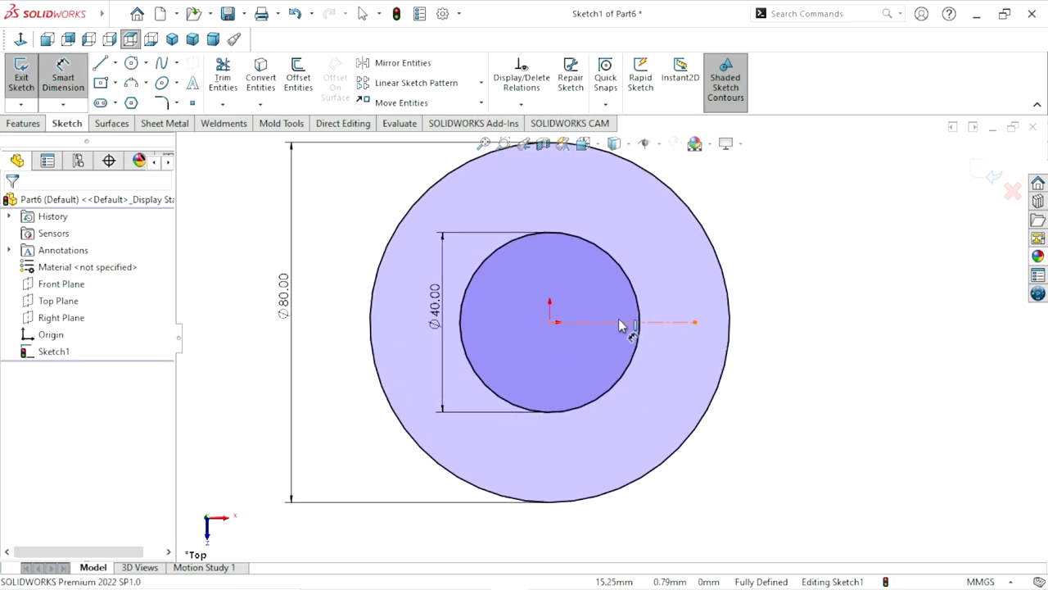
pyautogui.click(621, 322)
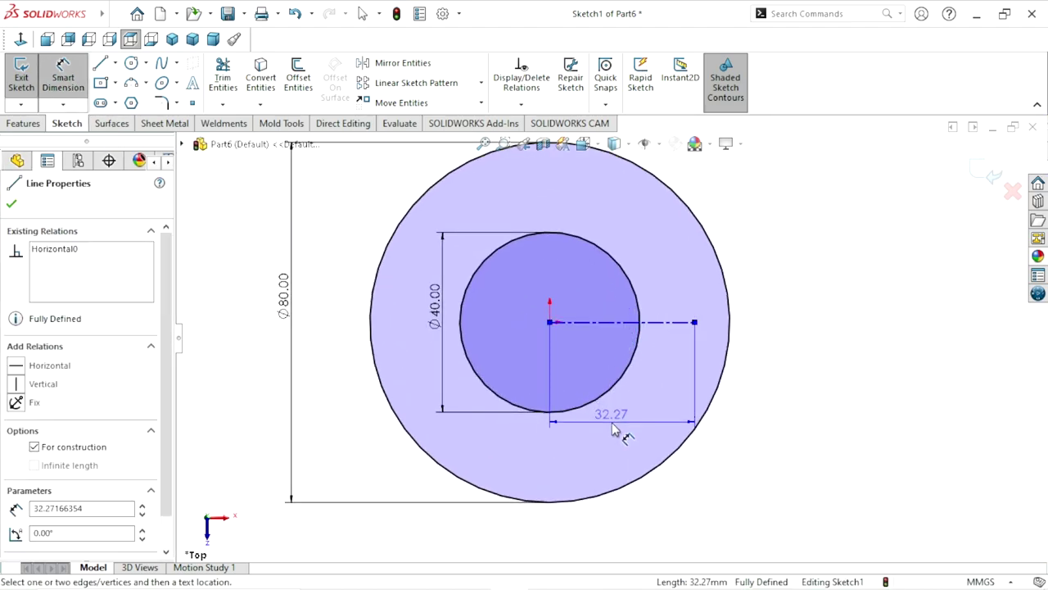
pyautogui.click(615, 430)
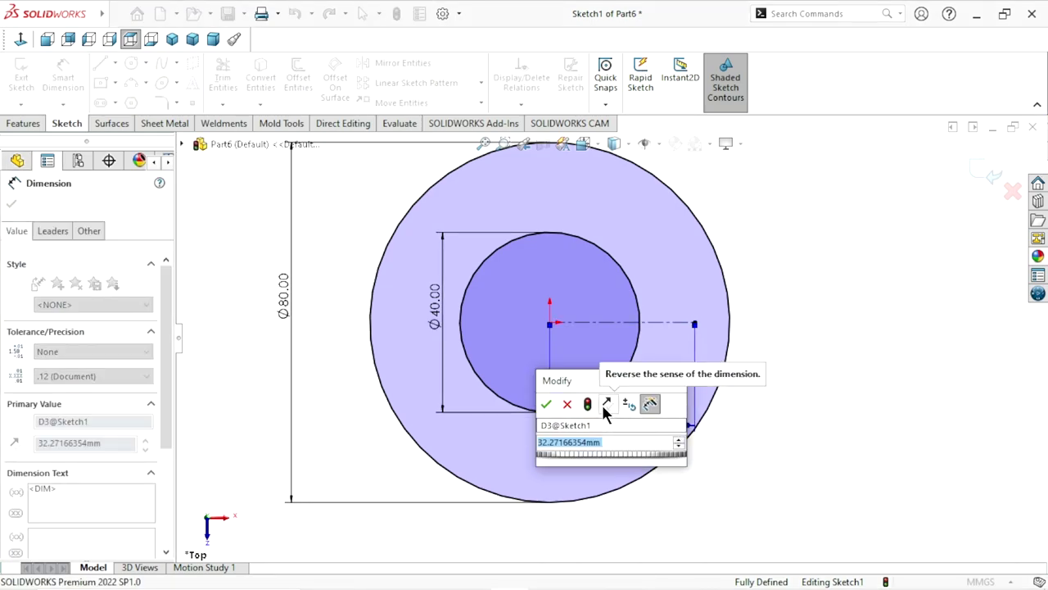
pyautogui.write('30')
pyautogui.click(547, 405)
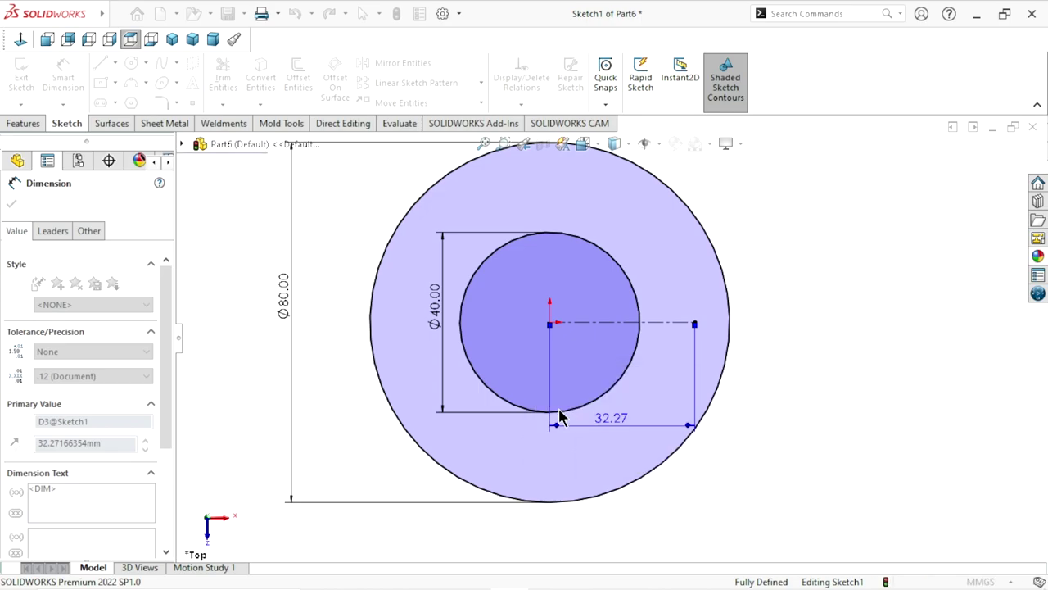
pyautogui.scroll(2, 643, 442)
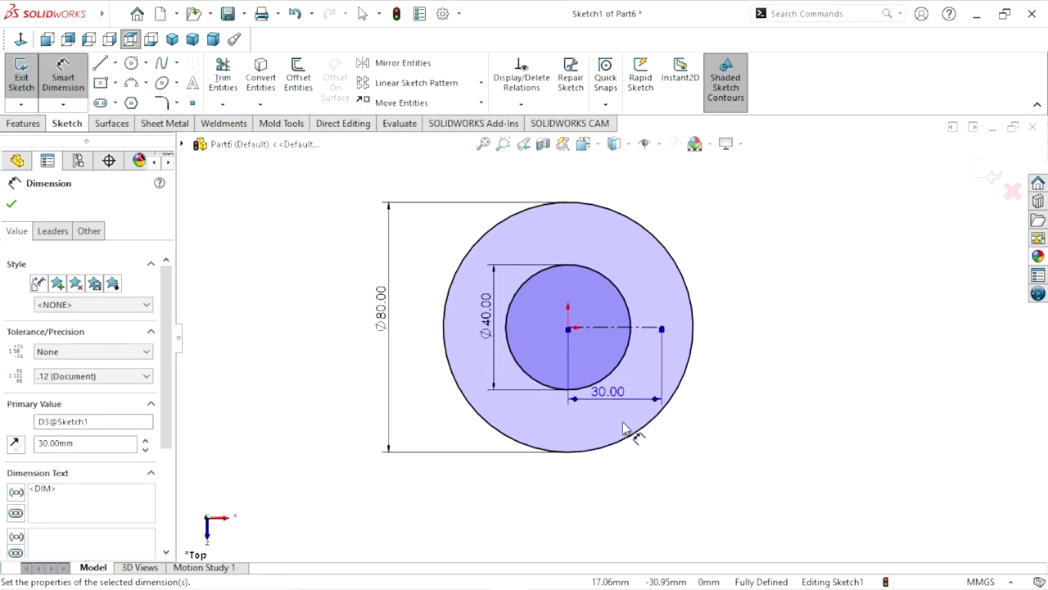
pyautogui.scroll(-1, 643, 365)
pyautogui.scroll(-1, 527, 358)
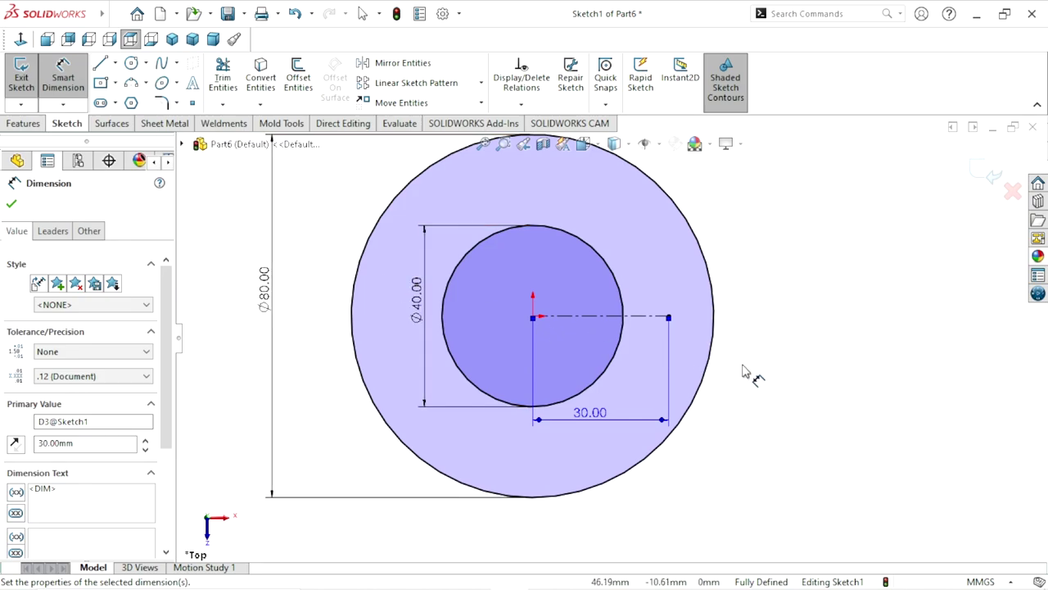
pyautogui.click(11, 204)
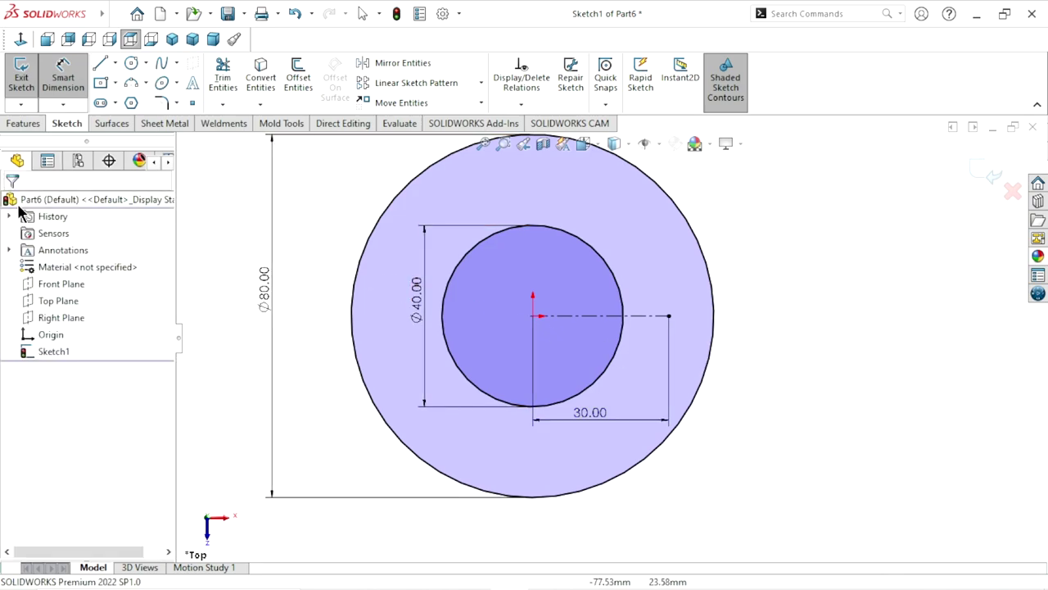
# - Draw a circle centred on the centreline's end point and dimension its diameter to 50 mm
pyautogui.click(131, 62)
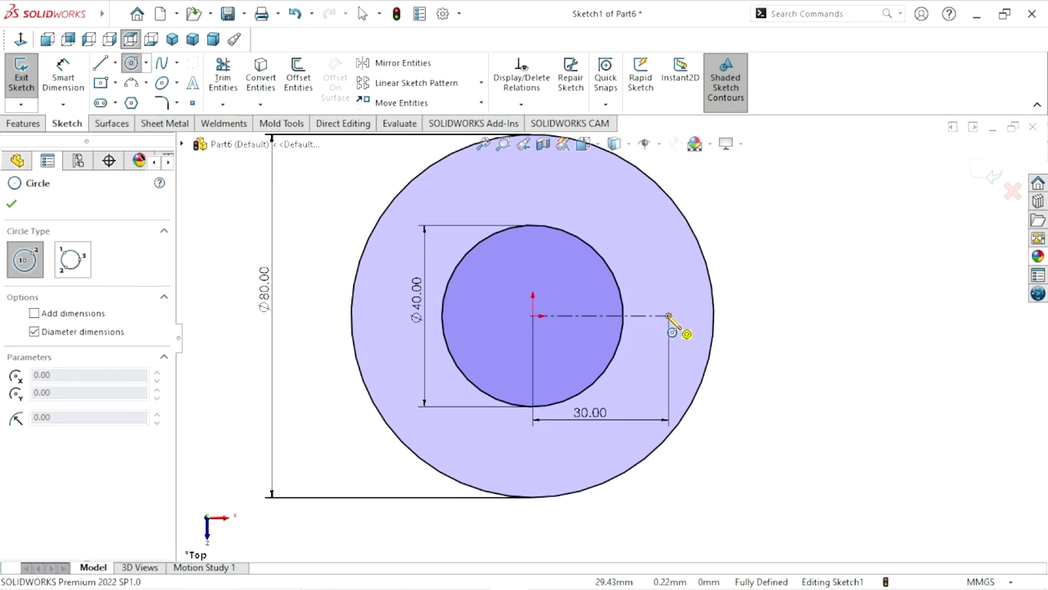
pyautogui.click(669, 315)
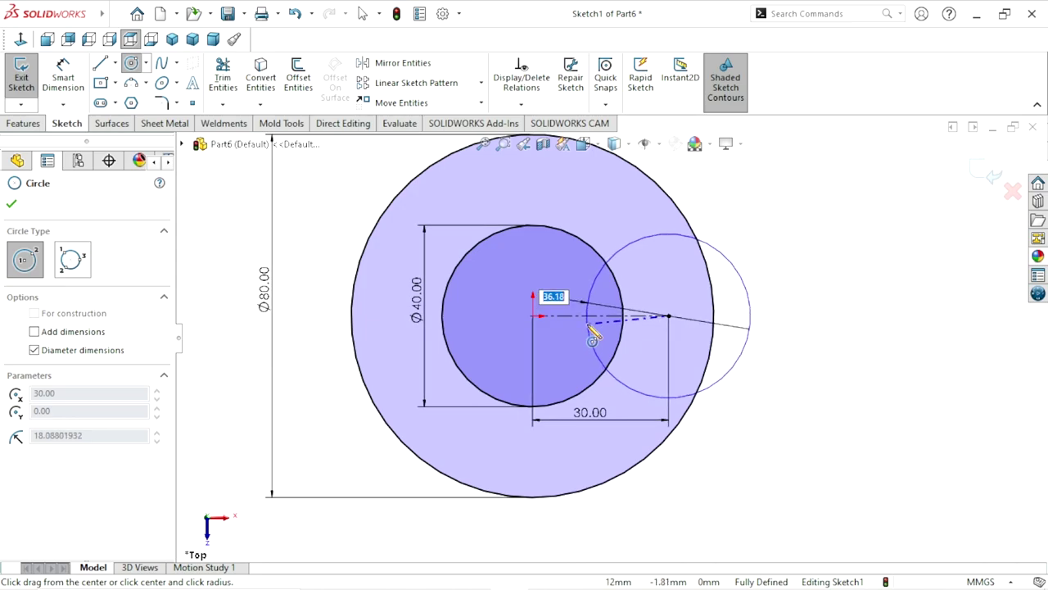
pyautogui.click(587, 325)
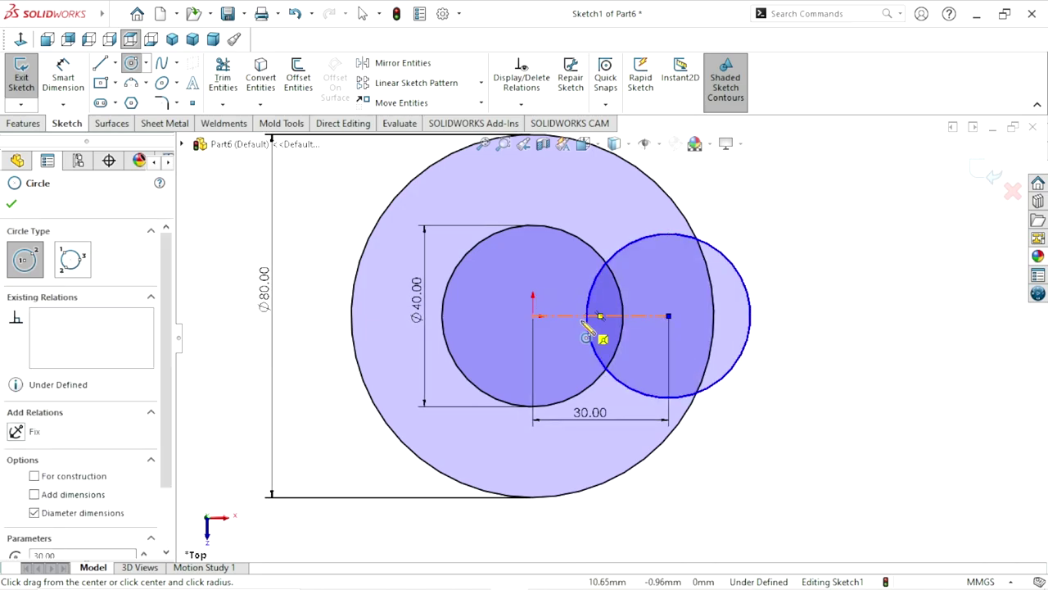
pyautogui.click(63, 74)
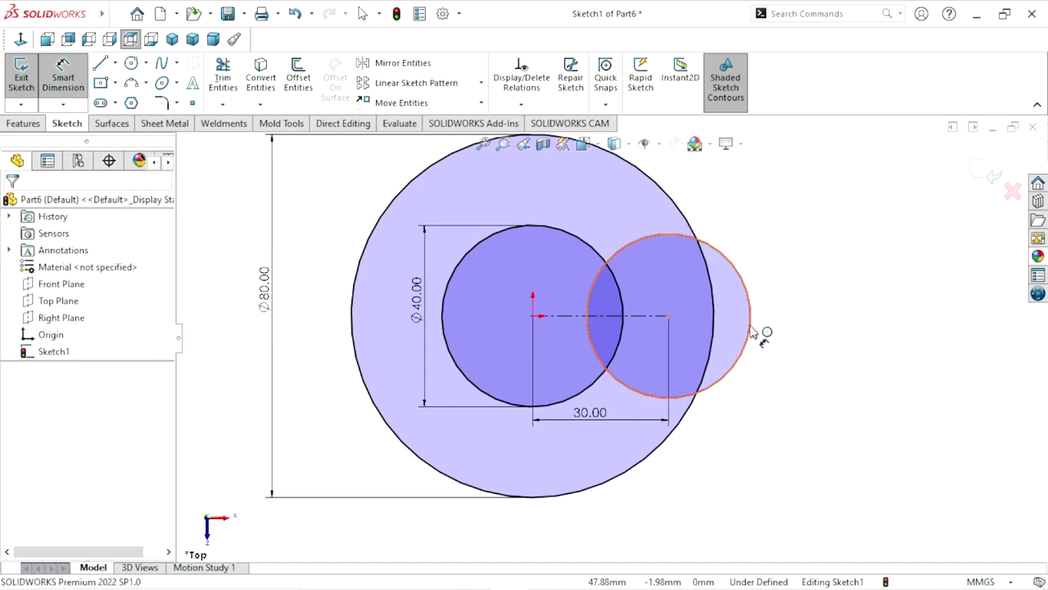
pyautogui.click(751, 327)
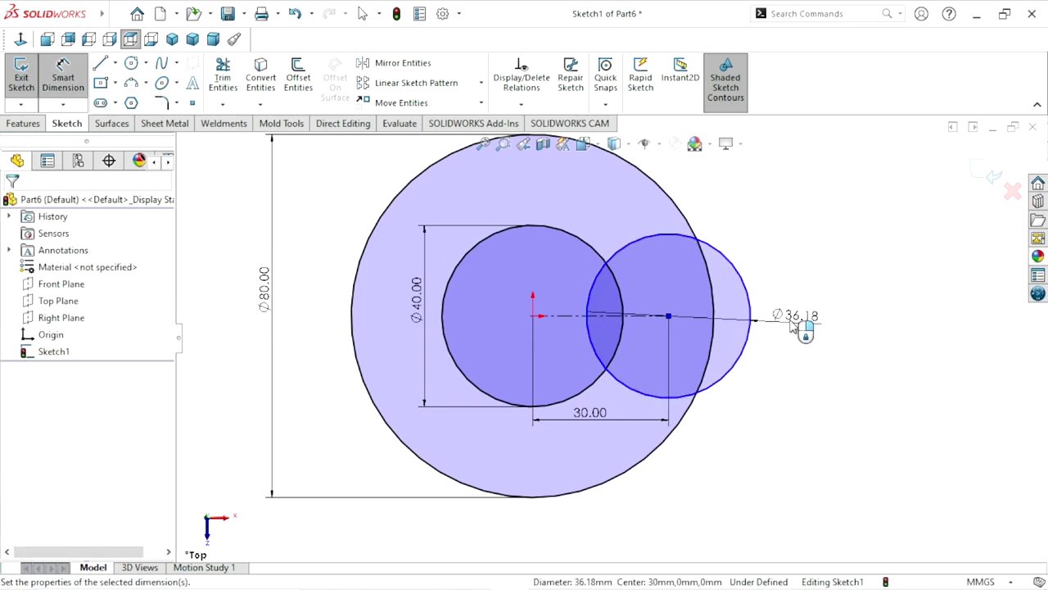
pyautogui.click(795, 329)
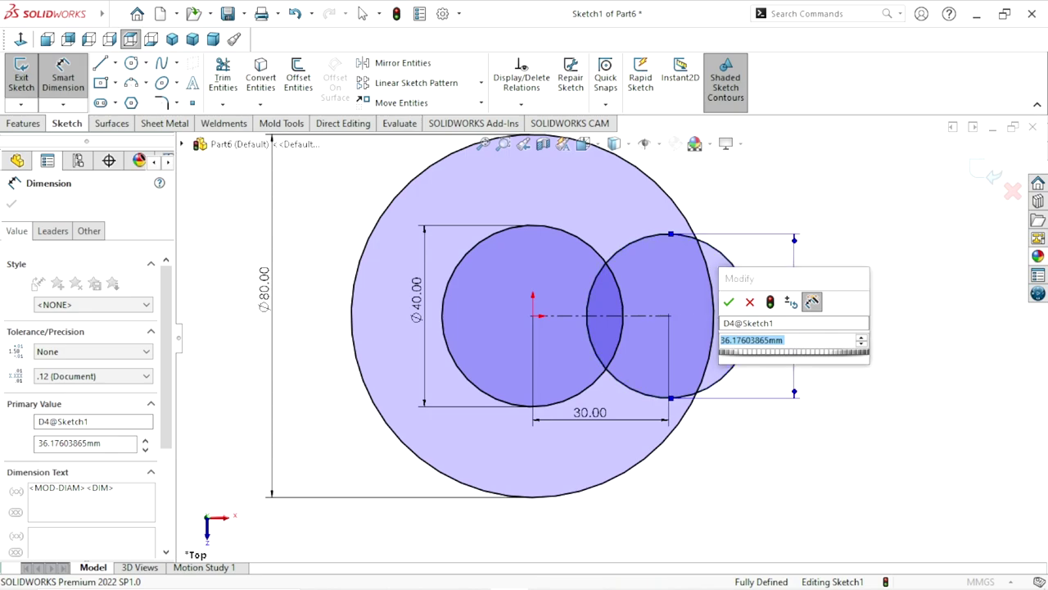
pyautogui.click(728, 302)
pyautogui.press('f')
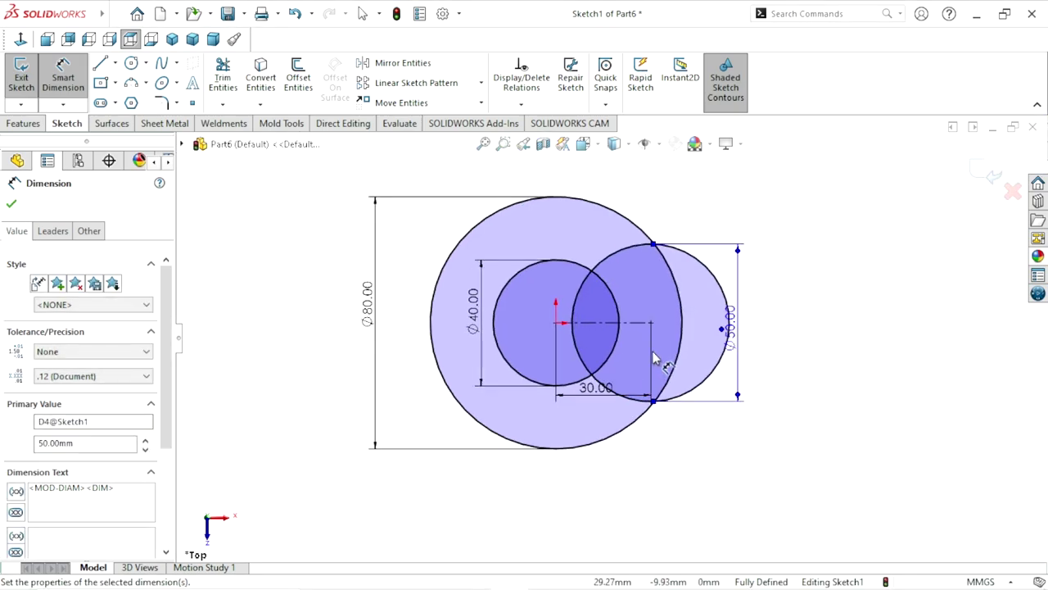
pyautogui.click(12, 206)
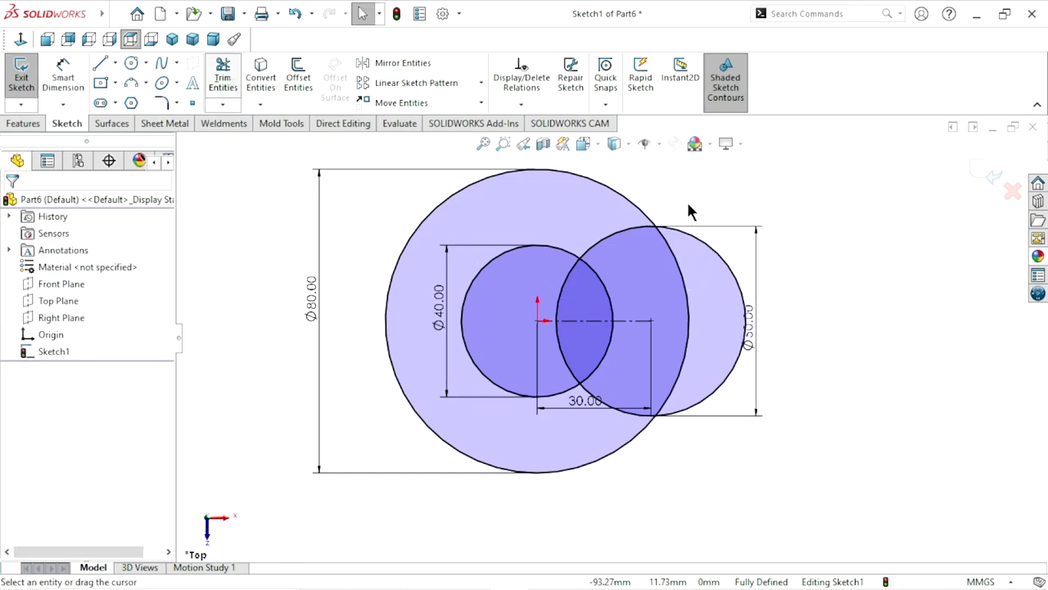
# - Power-trim the Ø50 circle's unwanted arcs to leave a crescent-shaped profile
pyautogui.press('t')
pyautogui.moveTo(706, 272); pyautogui.dragTo(697, 236)
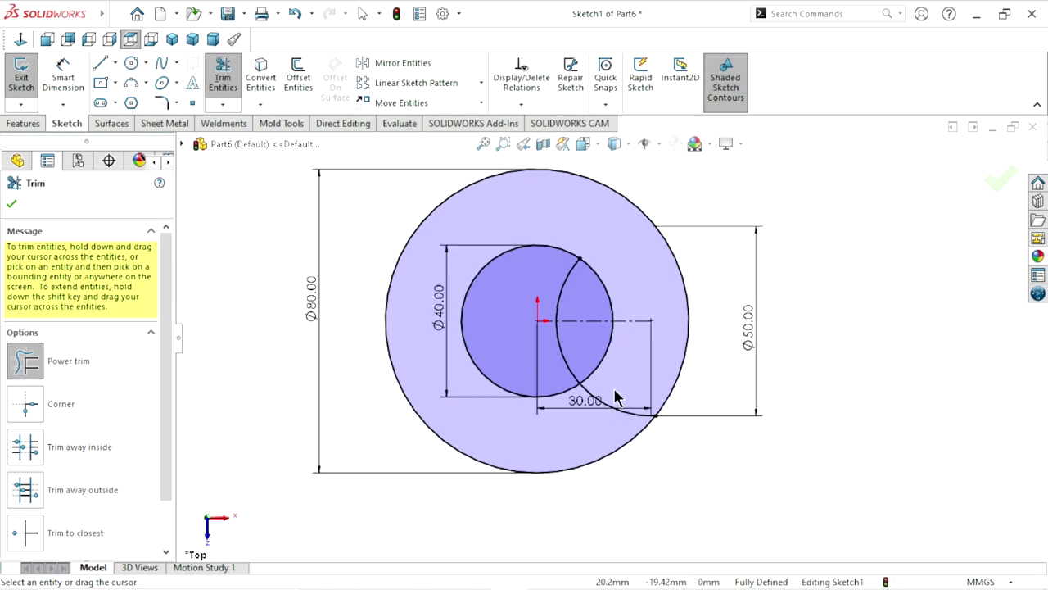
pyautogui.moveTo(617, 387)
pyautogui.mouseDown()
pyautogui.moveTo(585, 393)
pyautogui.moveTo(620, 361)
pyautogui.mouseUp()
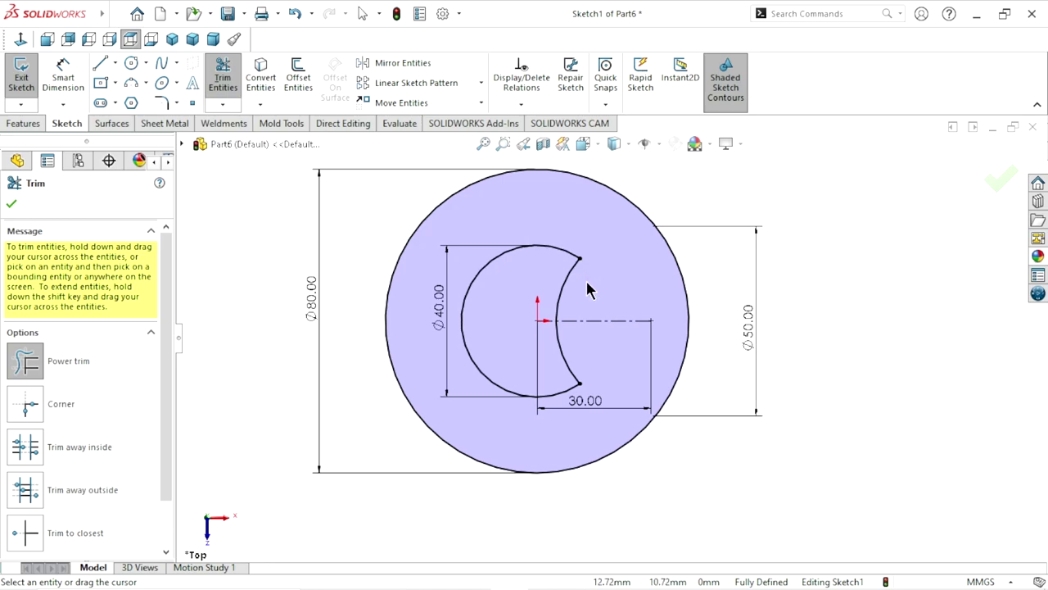
pyautogui.scroll(2, 769, 352)
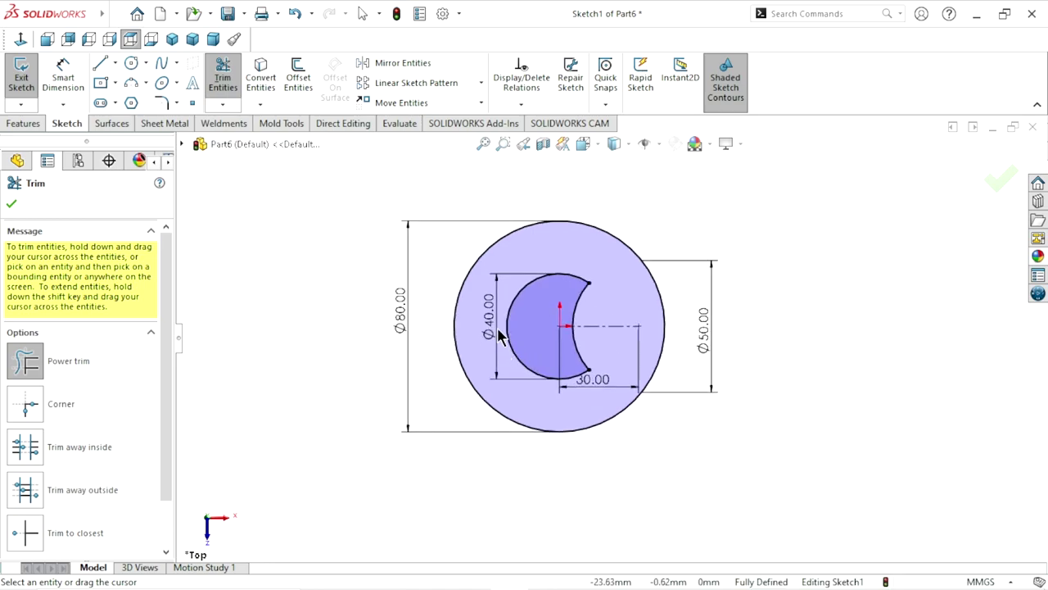
pyautogui.click(11, 205)
pyautogui.scroll(2, 562, 364)
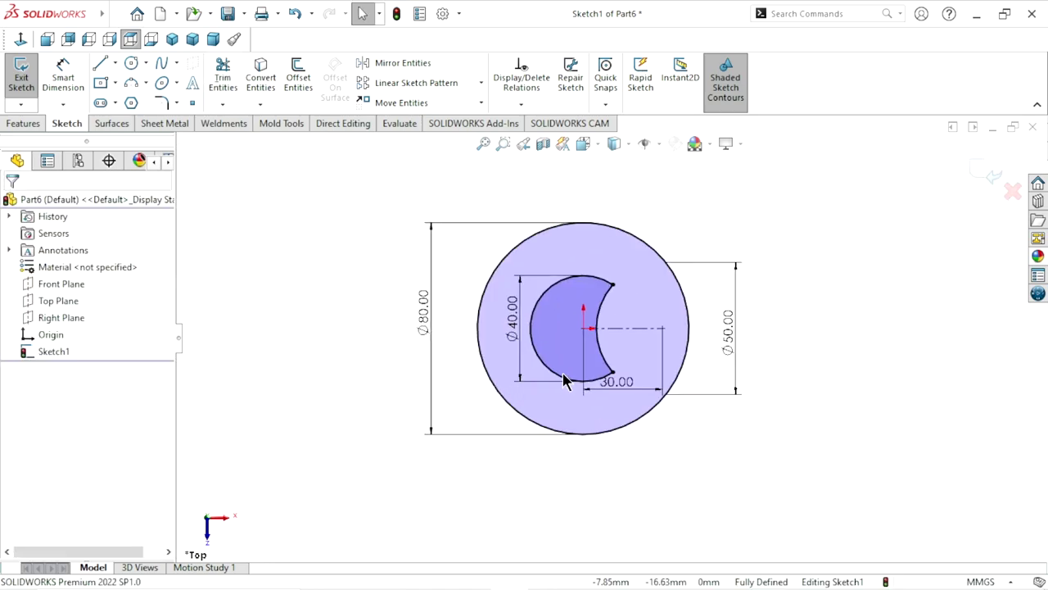
pyautogui.scroll(-2, 561, 364)
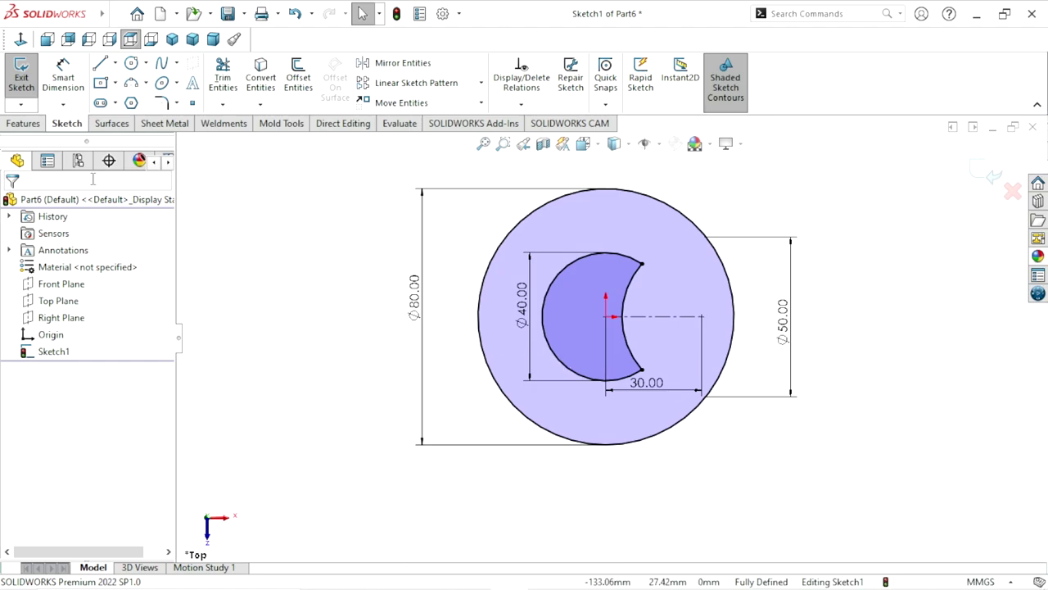
pyautogui.click(31, 129)
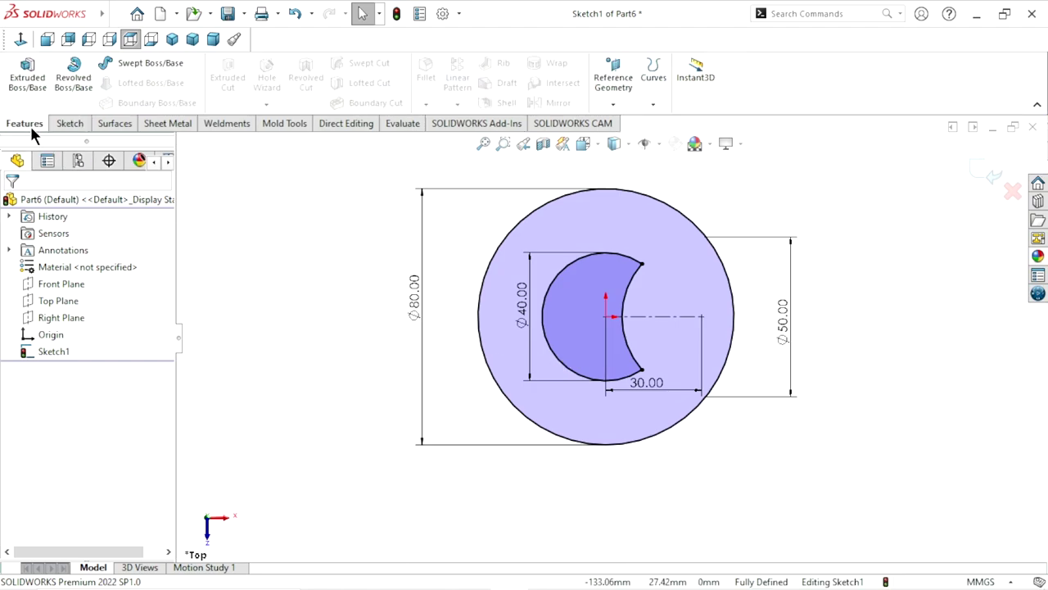
# - Extrude the Ø80 mm outer disc contour 10 mm Blind, reversed below the sketch plane
pyautogui.click(27, 75)
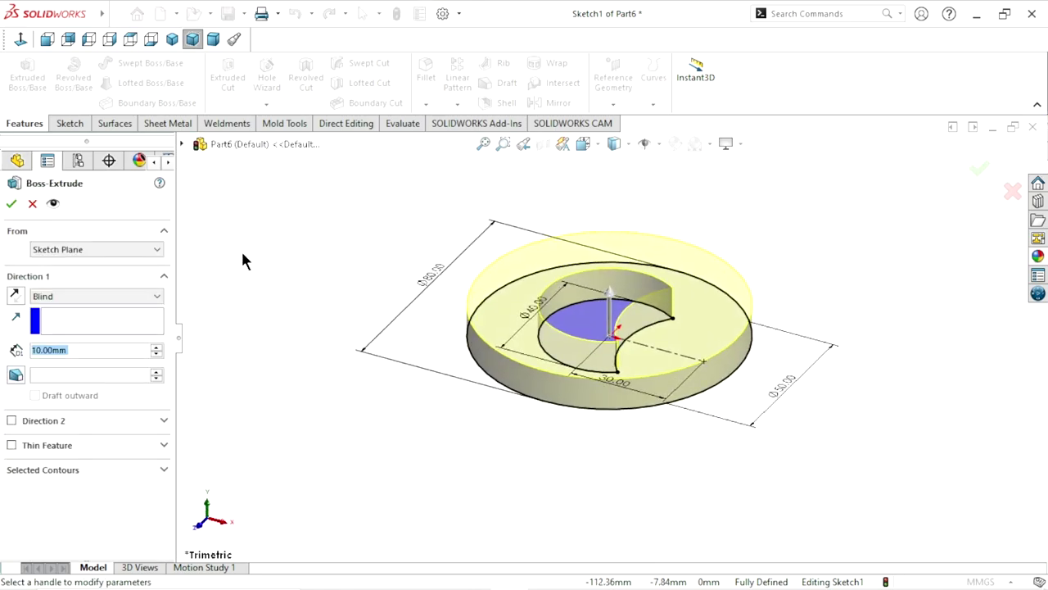
pyautogui.click(76, 469)
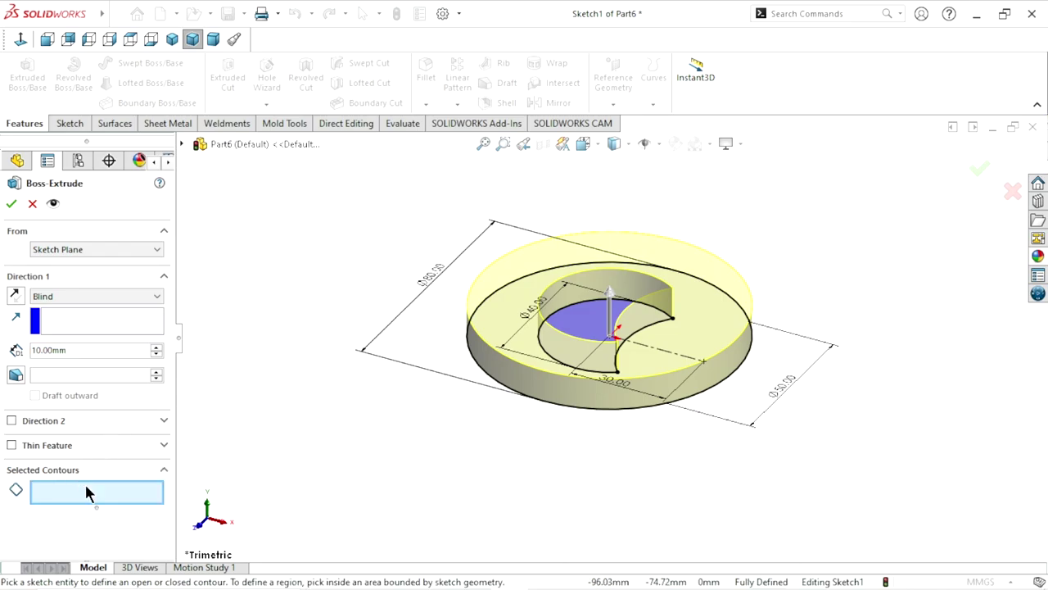
pyautogui.click(515, 397)
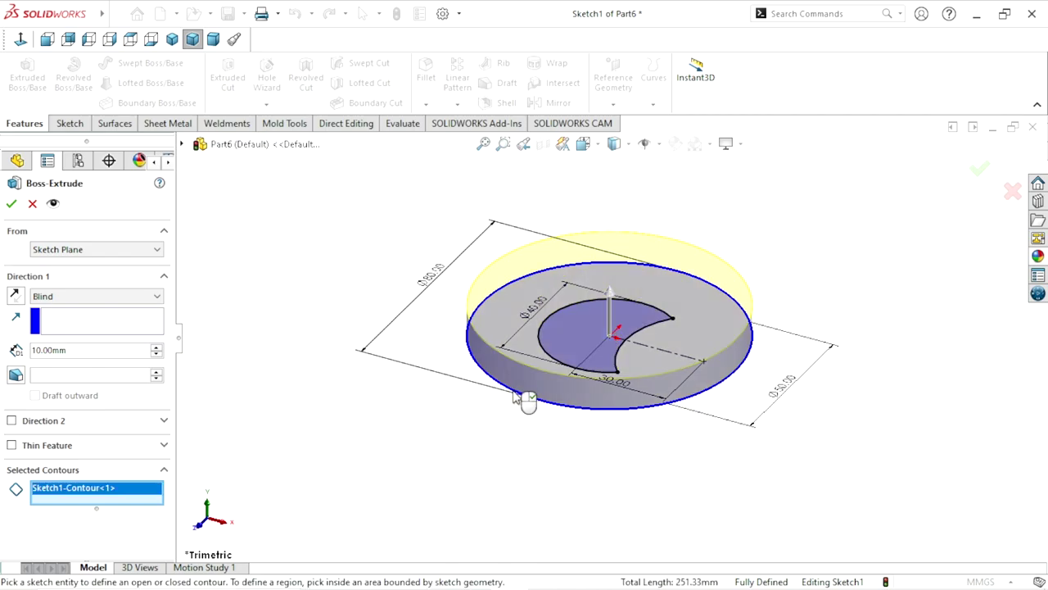
pyautogui.click(17, 297)
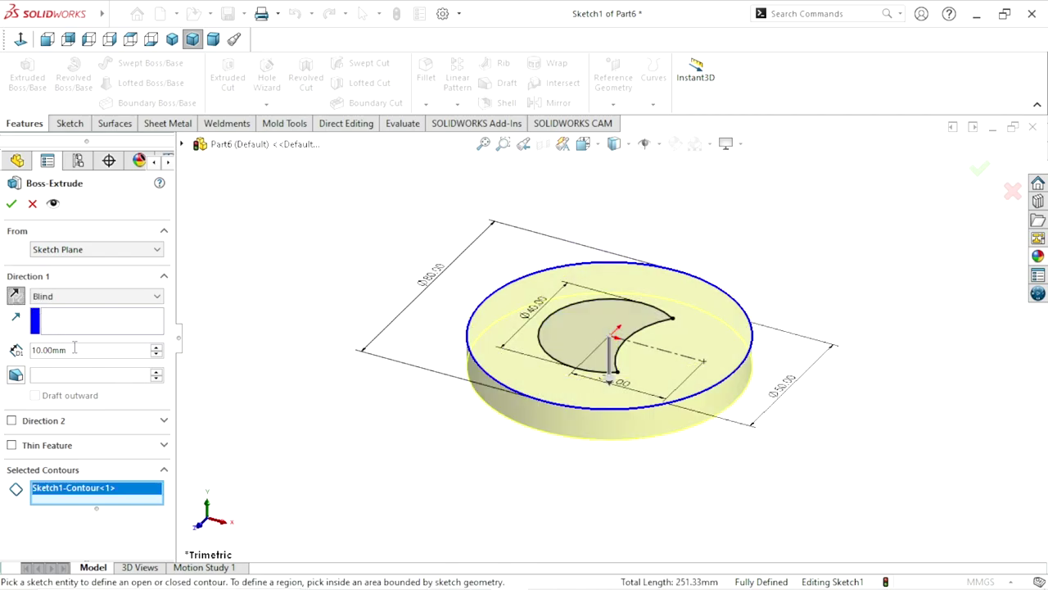
pyautogui.moveTo(74, 347); pyautogui.dragTo(6, 350)
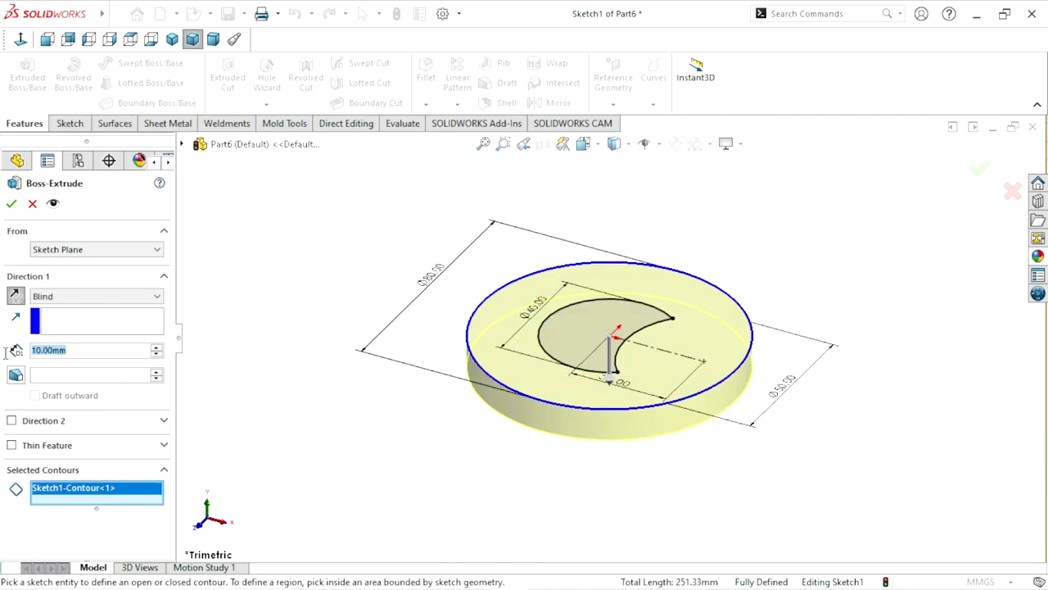
pyautogui.click(11, 204)
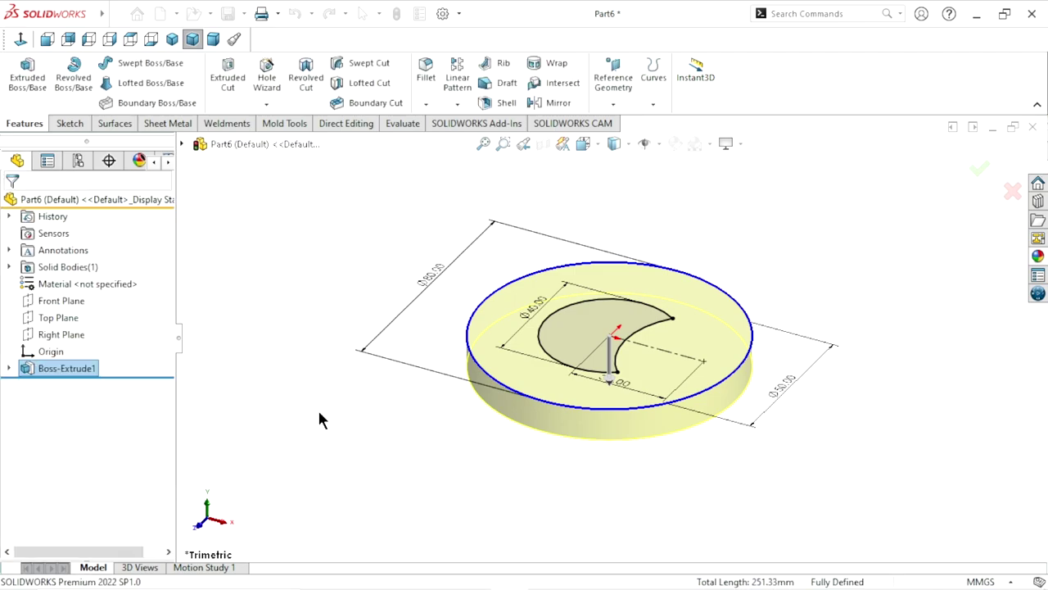
# - Reuse Sketch1 from under Boss-Extrude1 to begin a second Extruded Boss/Base
pyautogui.click(8, 368)
pyautogui.click(68, 385)
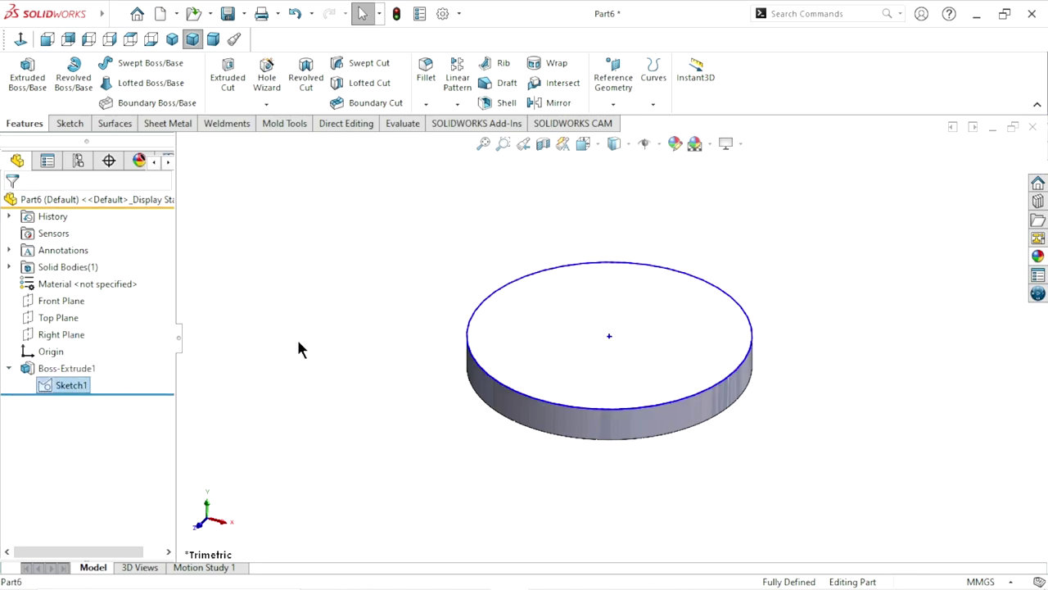
pyautogui.click(21, 83)
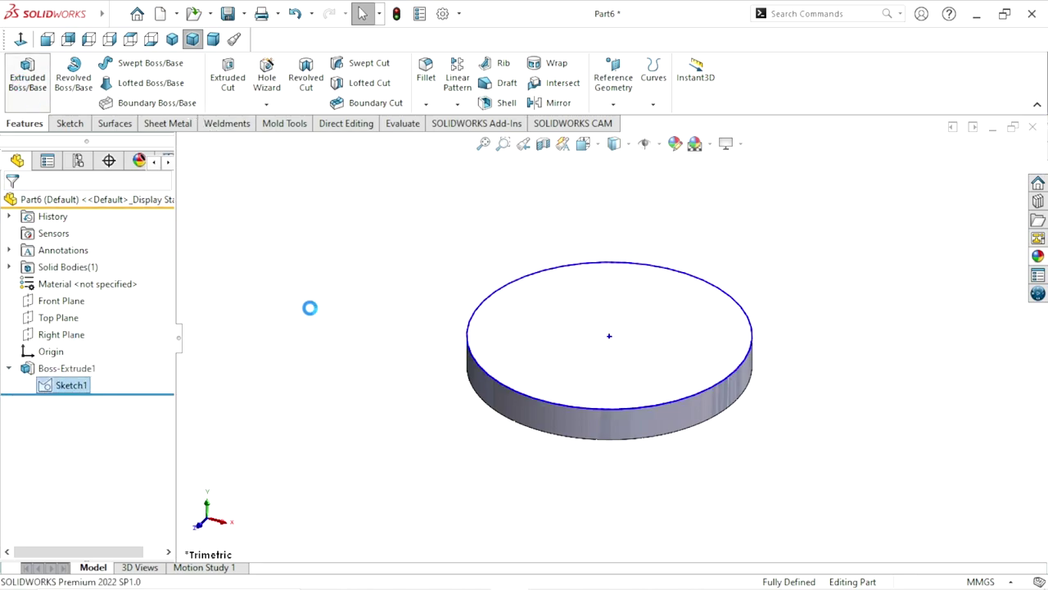
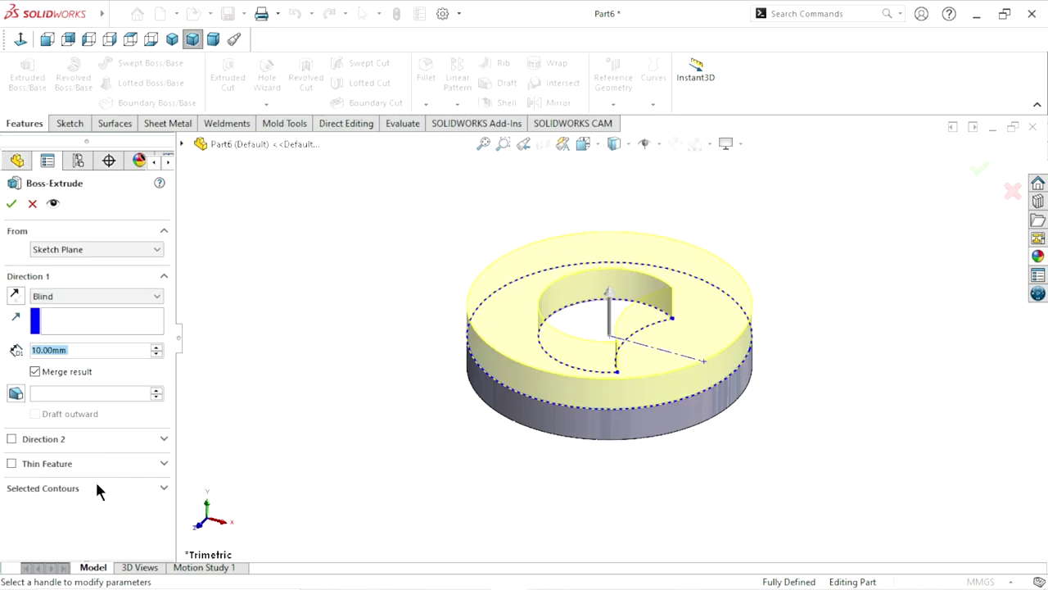
# - Extrude only the crescent contour of Sketch1 to a Blind depth of 5 mm
pyautogui.click(63, 486)
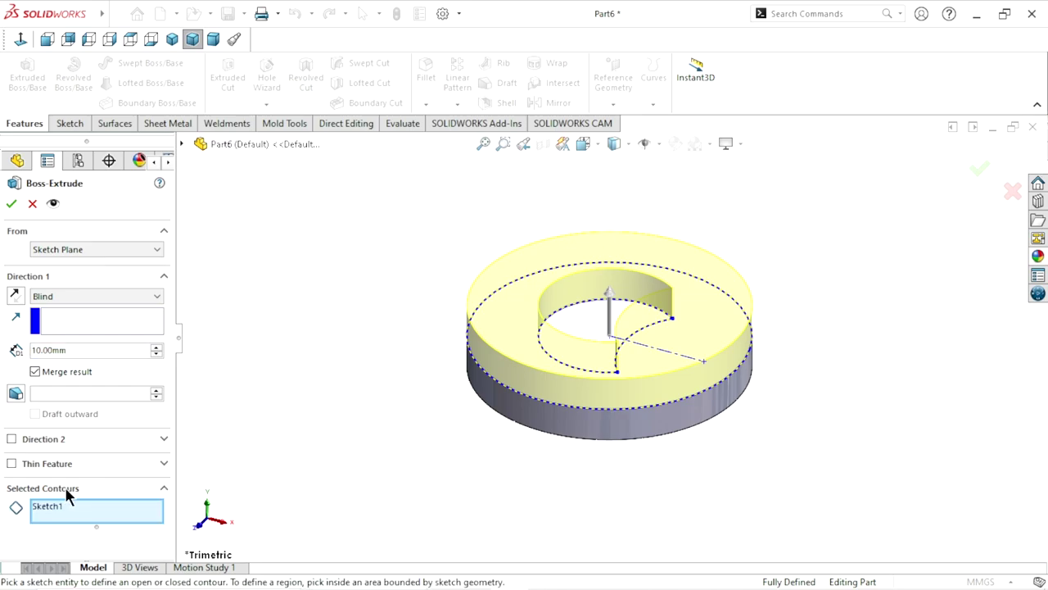
pyautogui.click(565, 368)
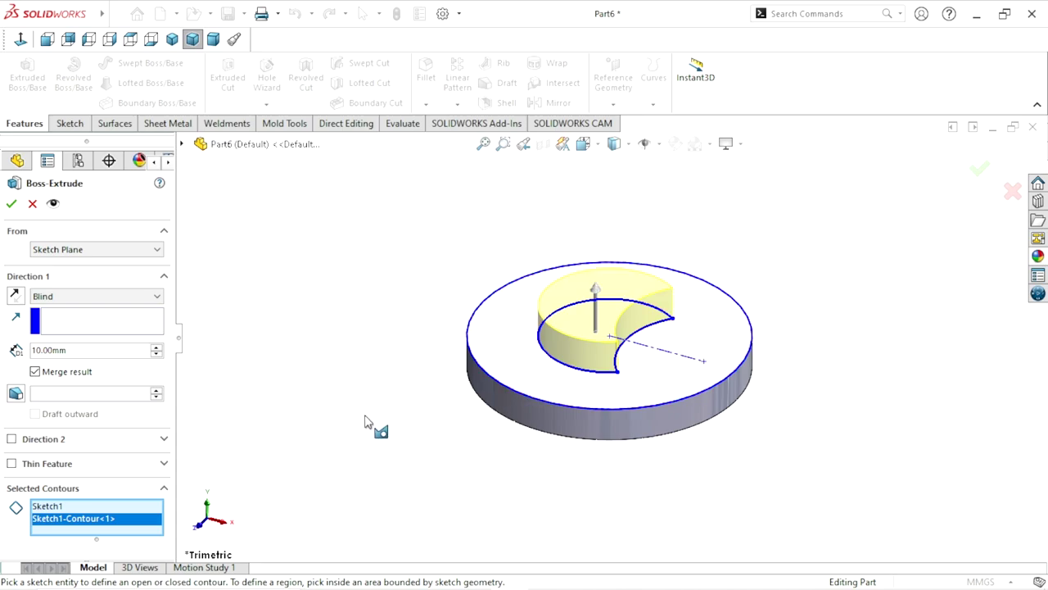
pyautogui.click(102, 352)
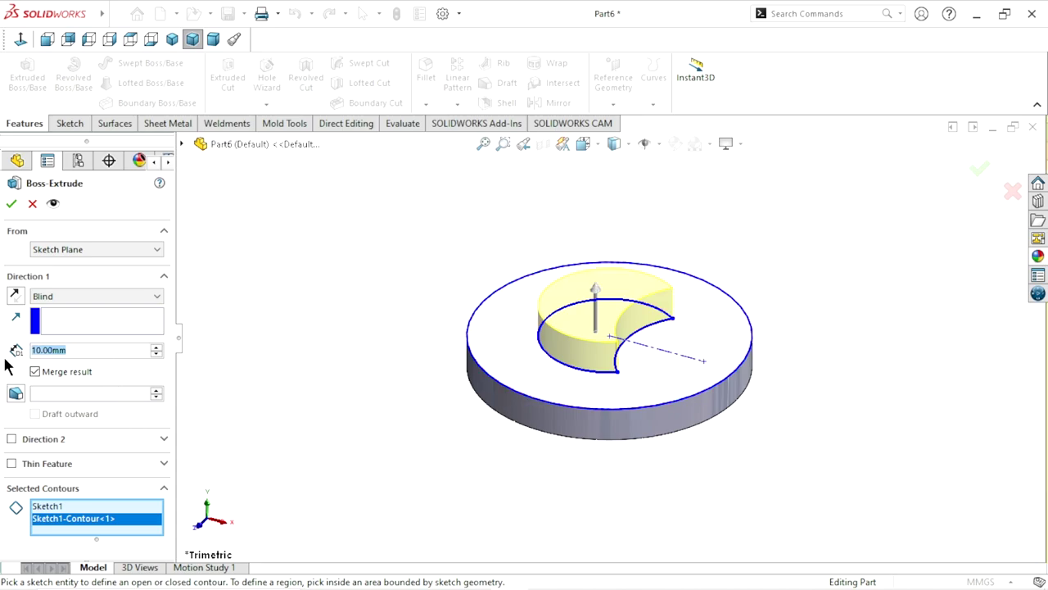
pyautogui.write('5')
pyautogui.write('.00mm')
pyautogui.press('Return')
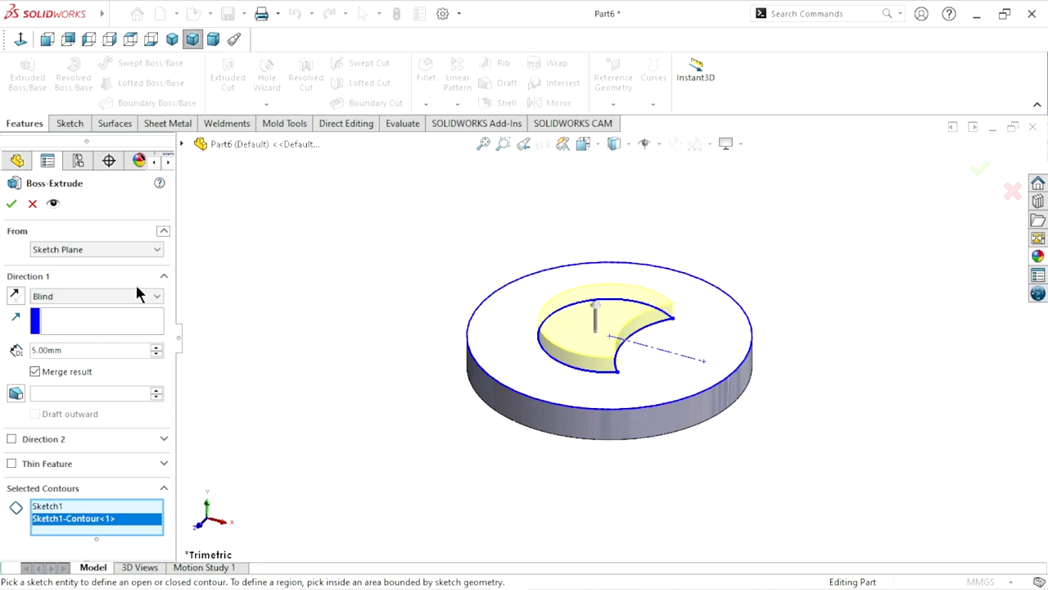
pyautogui.click(12, 204)
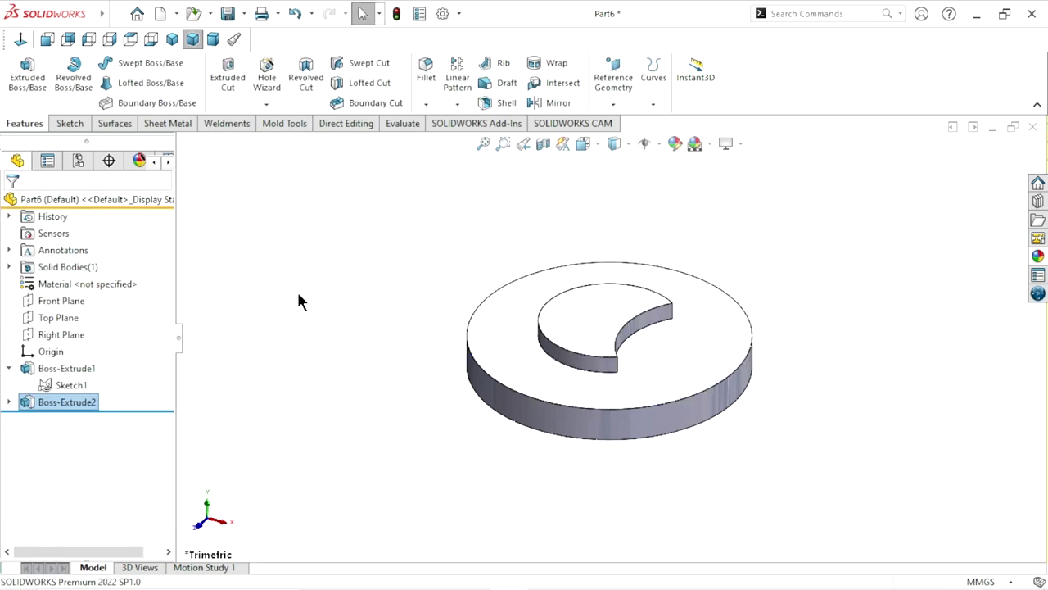
# - Show Sketch1, switch to Top view, and start a new sketch on the disc's top face
pyautogui.moveTo(406, 332)
pyautogui.mouseDown(button='middle')
pyautogui.moveTo(379, 385)
pyautogui.moveTo(406, 365)
pyautogui.mouseUp(button='middle')
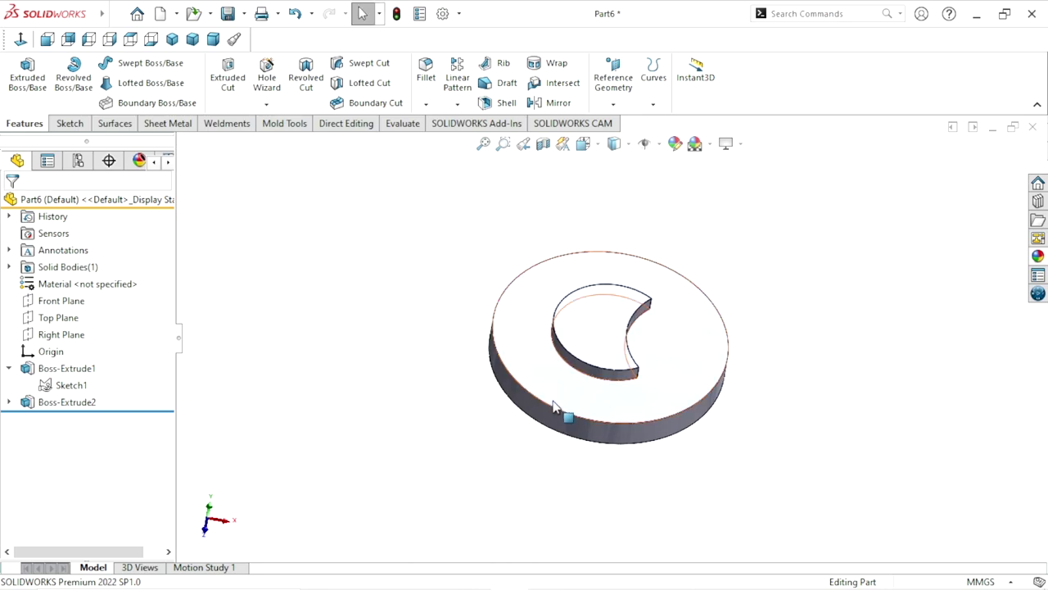
pyautogui.click(69, 385)
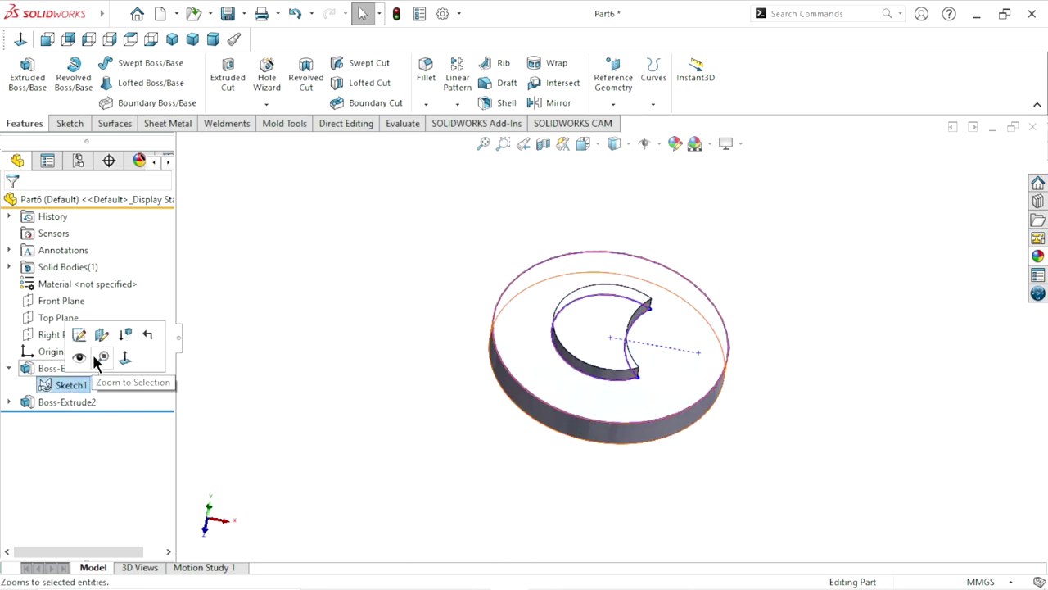
pyautogui.click(84, 353)
pyautogui.click(267, 316)
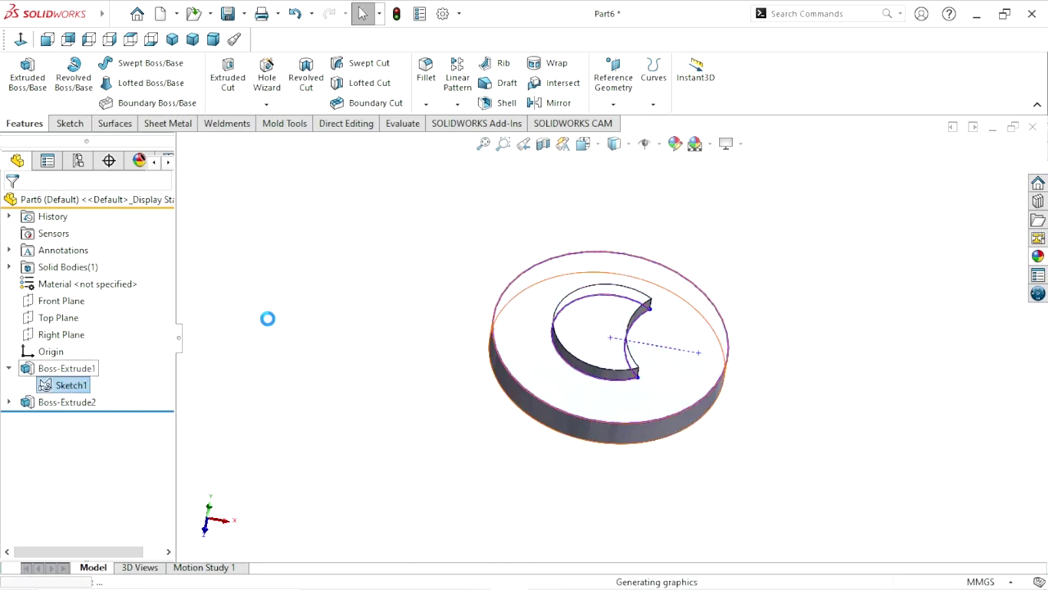
pyautogui.click(27, 47)
pyautogui.scroll(3, 713, 358)
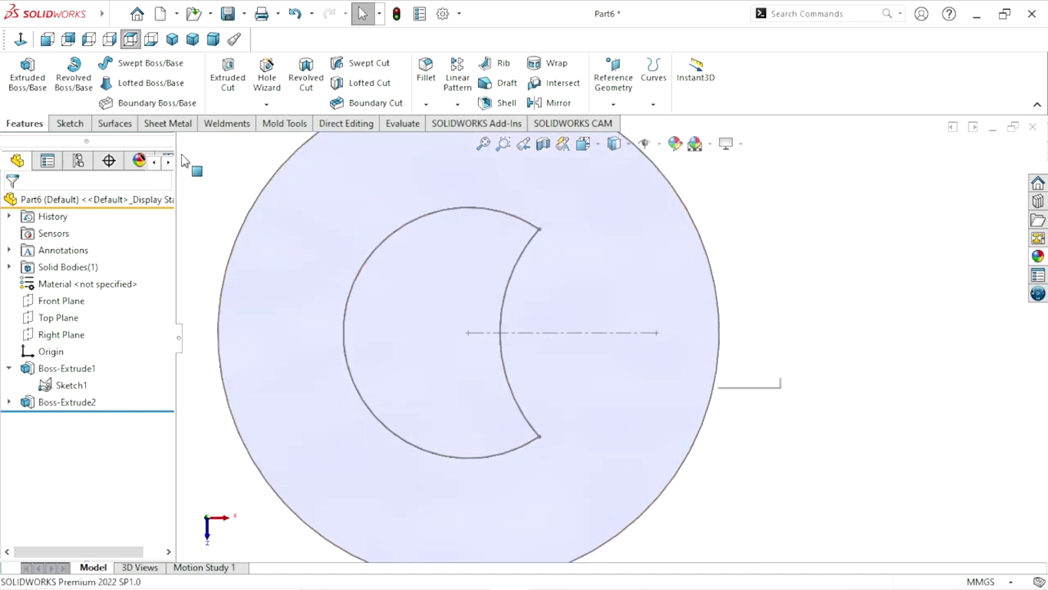
pyautogui.click(619, 405)
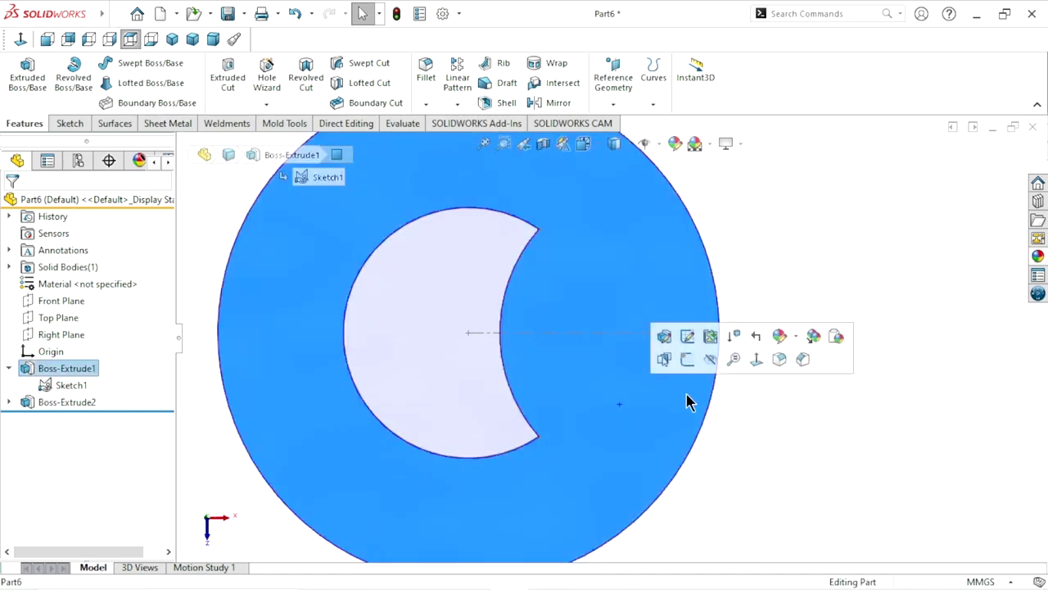
pyautogui.click(688, 372)
pyautogui.click(766, 405)
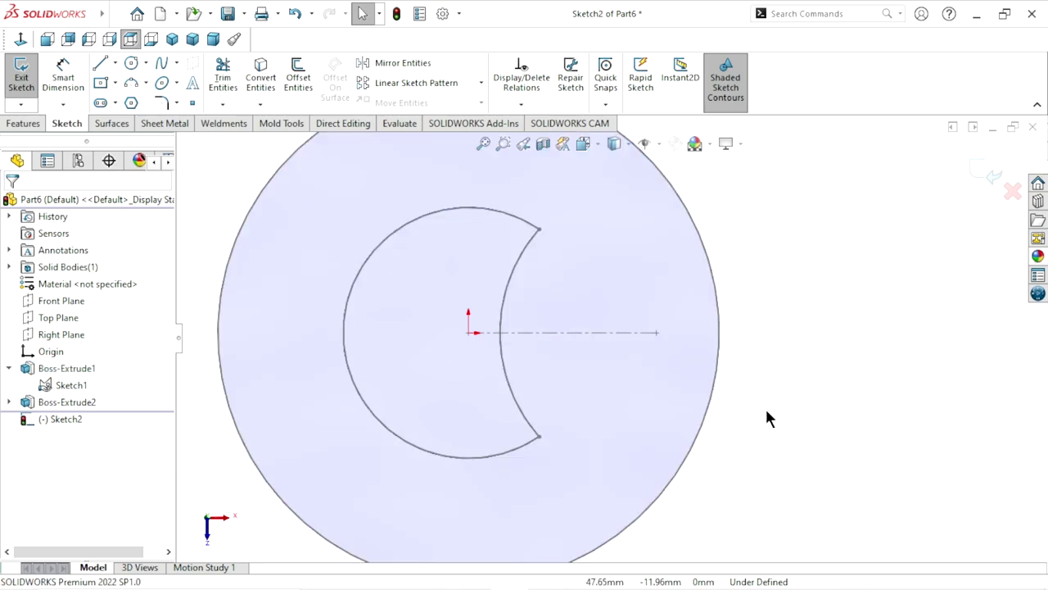
# - Draw a circle at the centreline's outer end and dimension it to 12 mm diameter
pyautogui.click(131, 64)
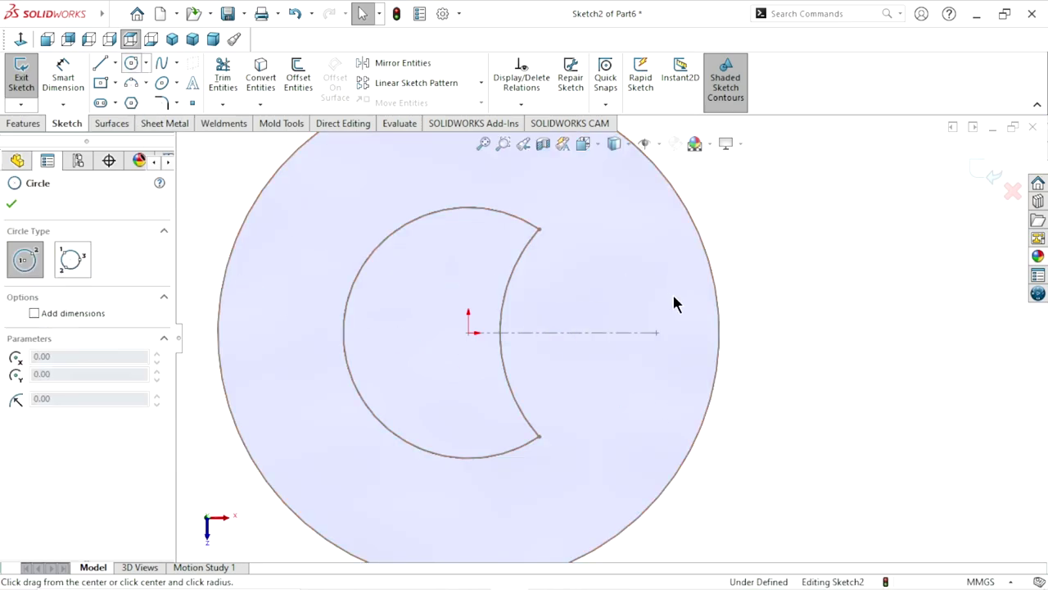
pyautogui.click(655, 332)
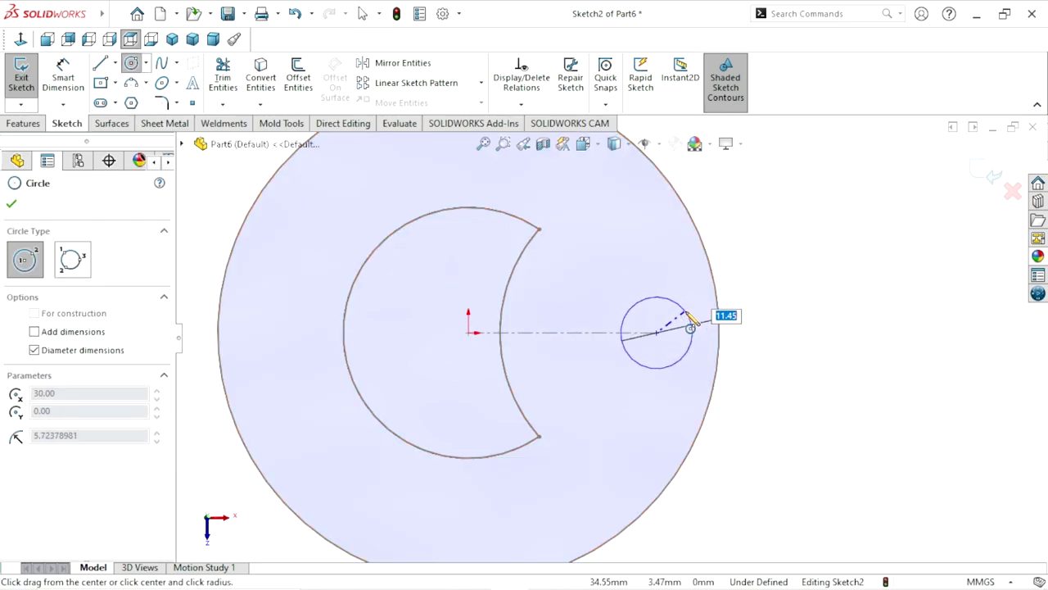
pyautogui.click(693, 321)
pyautogui.click(59, 92)
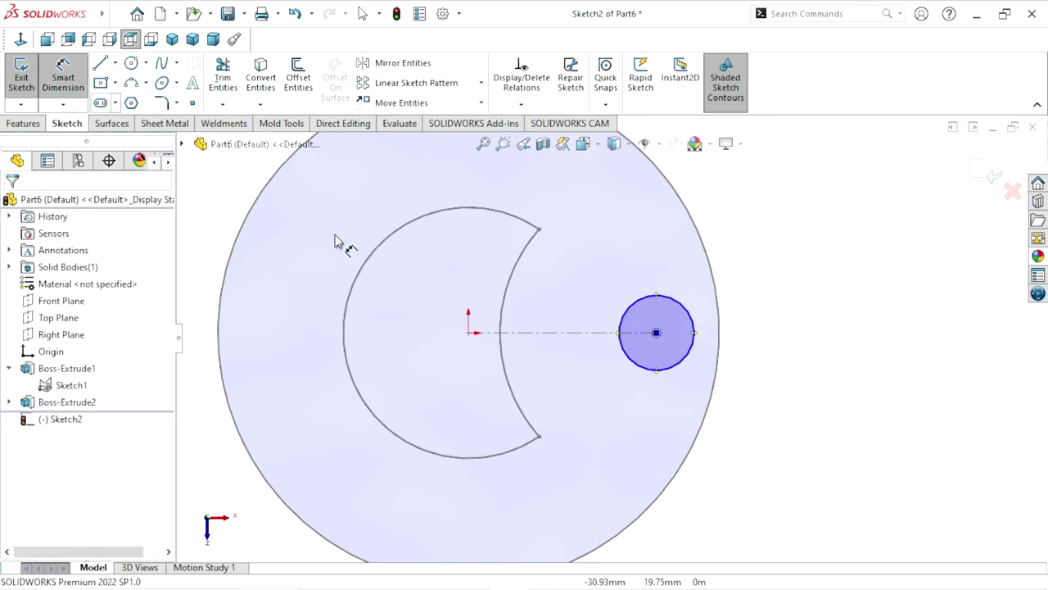
pyautogui.click(770, 322)
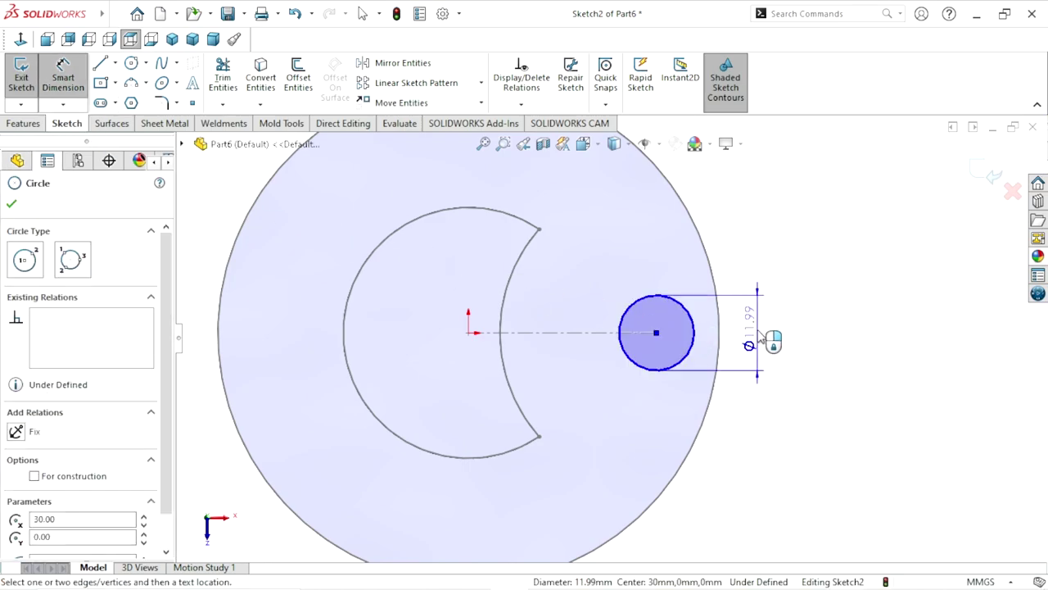
pyautogui.click(762, 334)
pyautogui.click(761, 333)
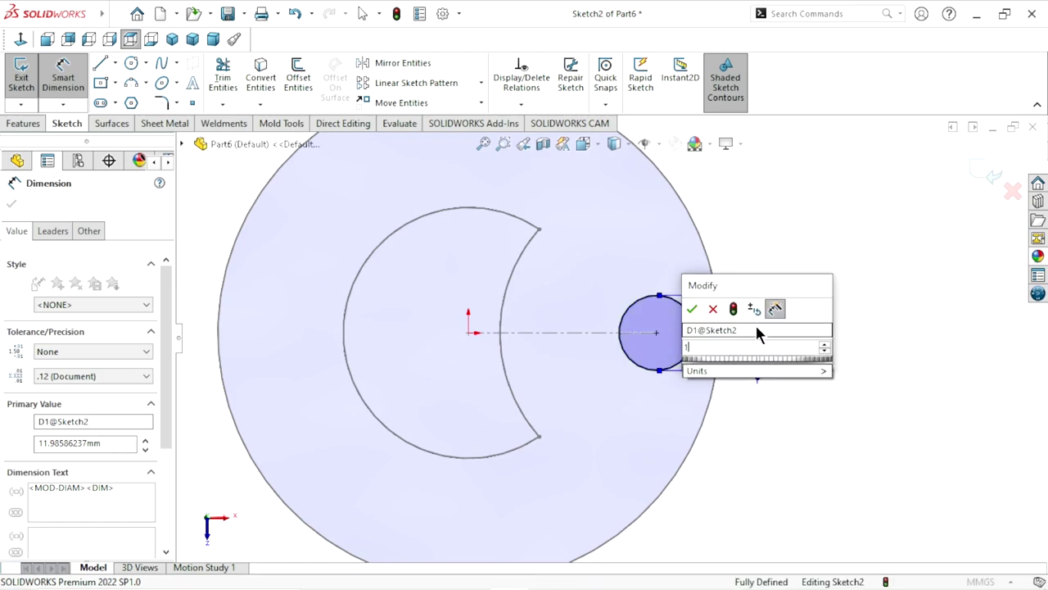
pyautogui.click(694, 306)
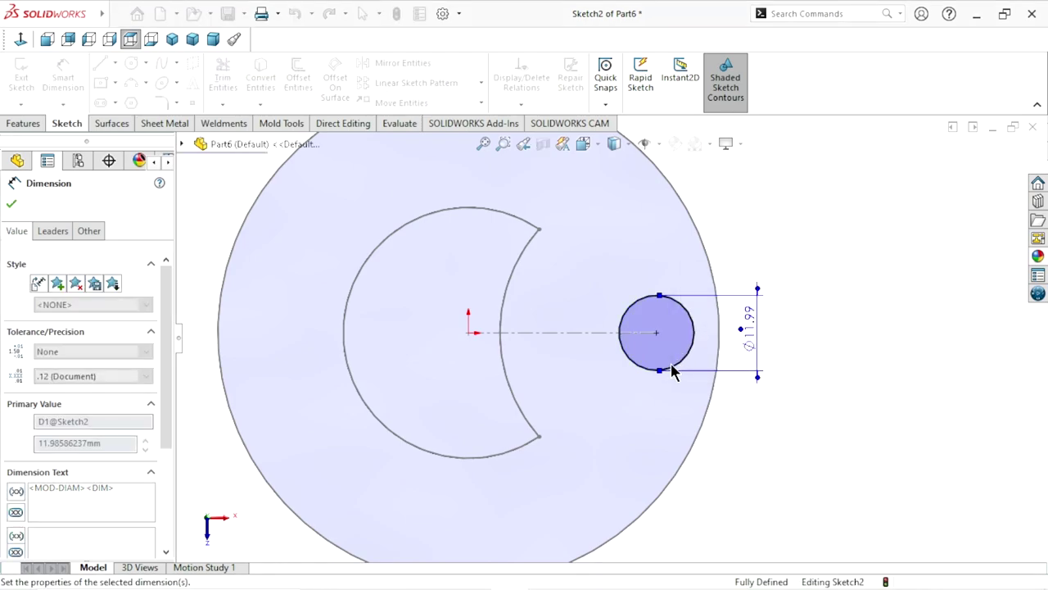
pyautogui.press('f')
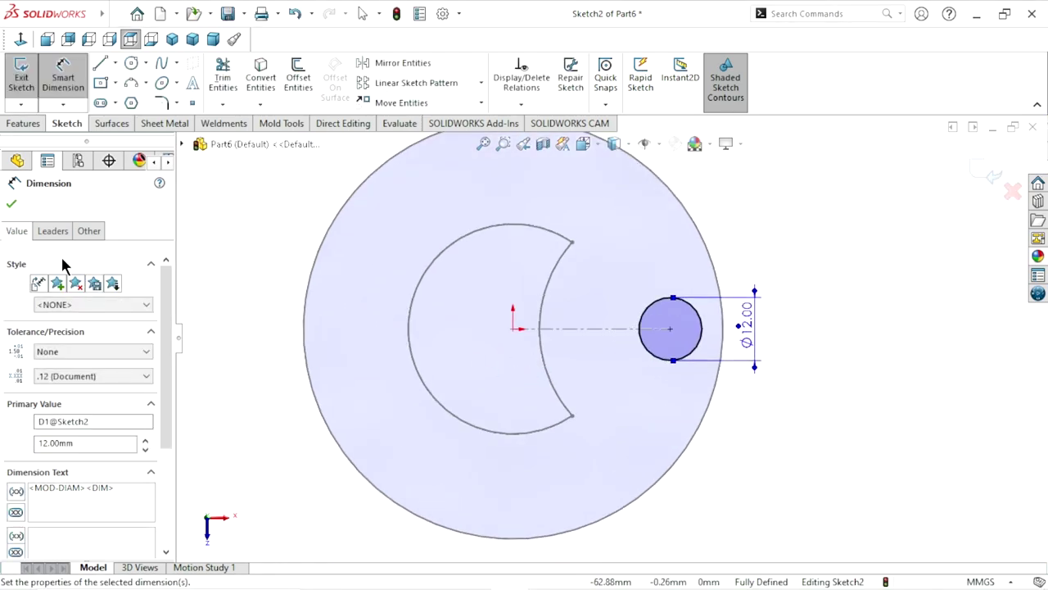
pyautogui.click(11, 205)
# - Exit Sketch2 and extrude the 12 mm circle upward 15 mm as a pin
pyautogui.click(23, 131)
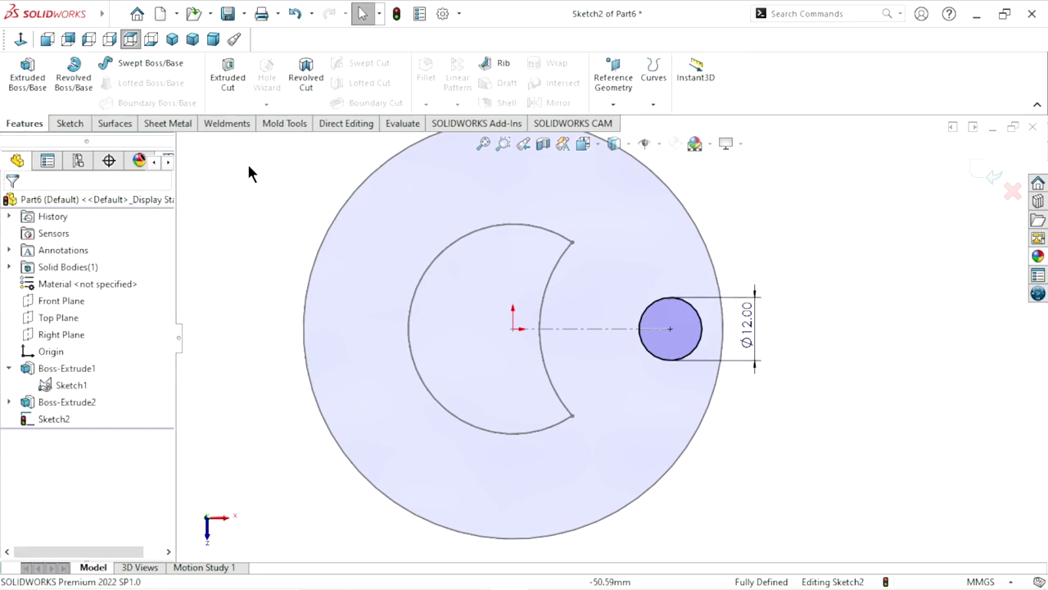
pyautogui.moveTo(483, 398); pyautogui.dragTo(475, 210, button='middle')
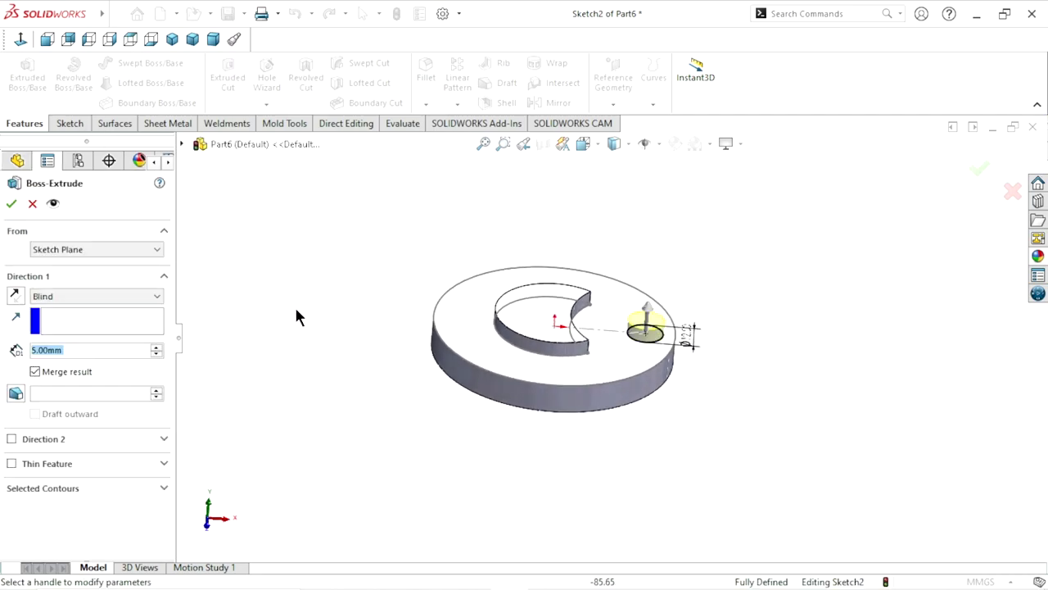
pyautogui.write('1')
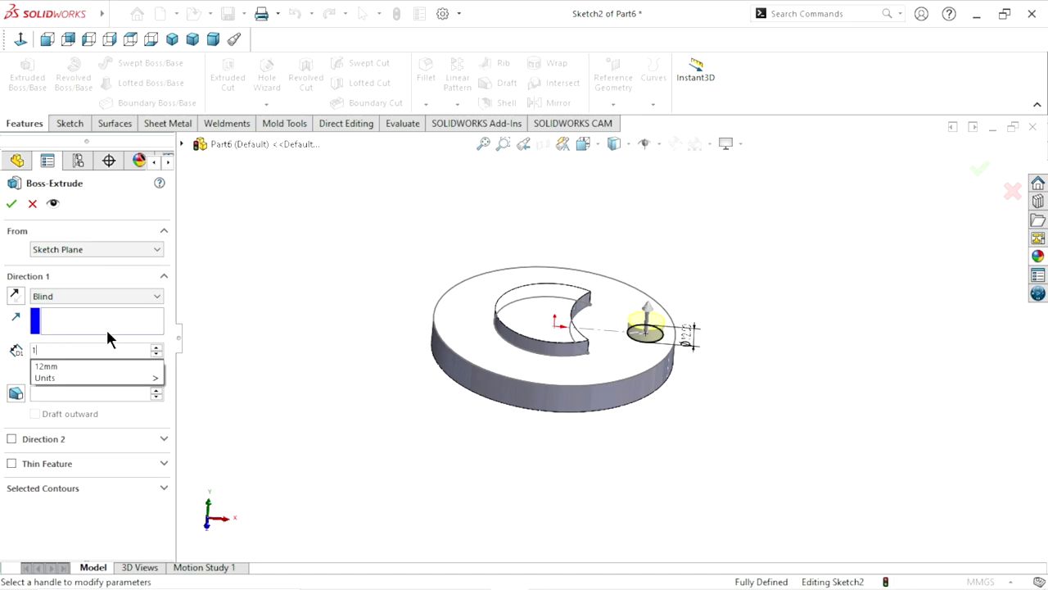
pyautogui.write('5')
pyautogui.press('Return')
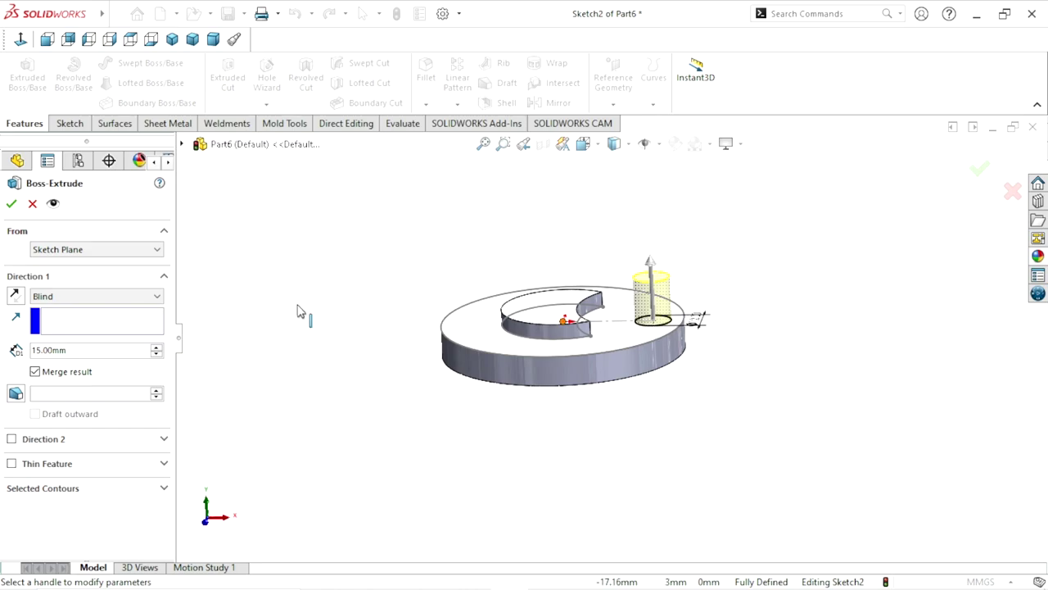
pyautogui.click(11, 203)
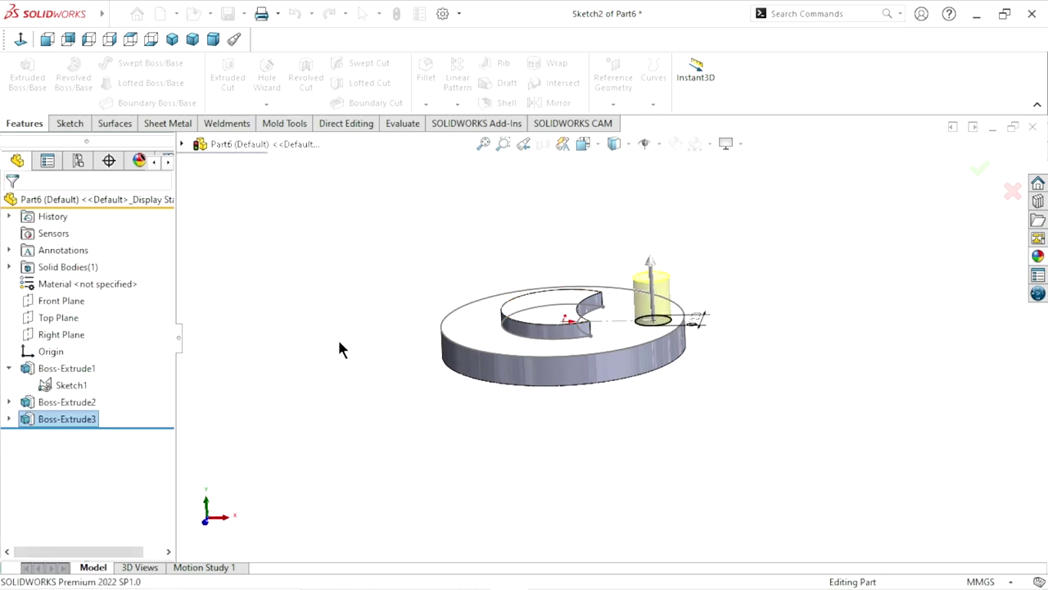
pyautogui.click(382, 403)
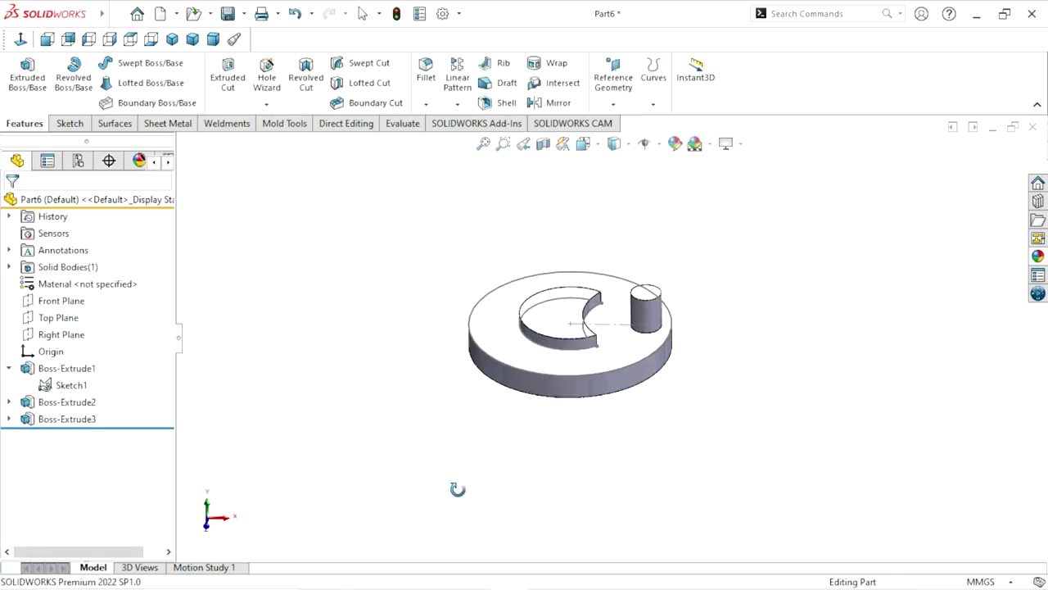
# - Hide Sketch1 and start a new sketch on the disc's bottom face
pyautogui.click(72, 386)
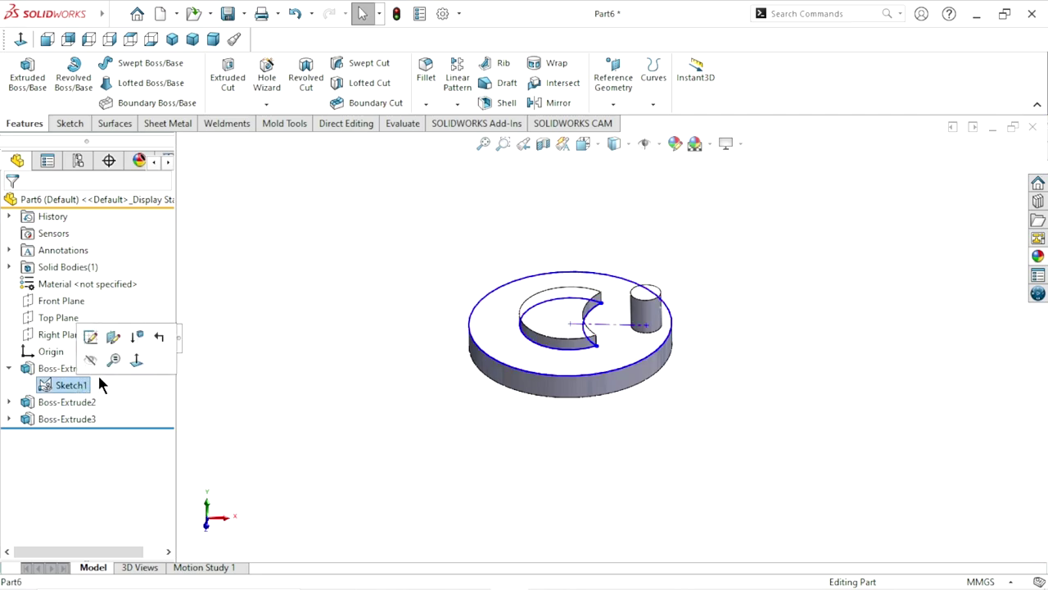
pyautogui.click(298, 402)
pyautogui.moveTo(430, 447); pyautogui.dragTo(514, 337, button='middle')
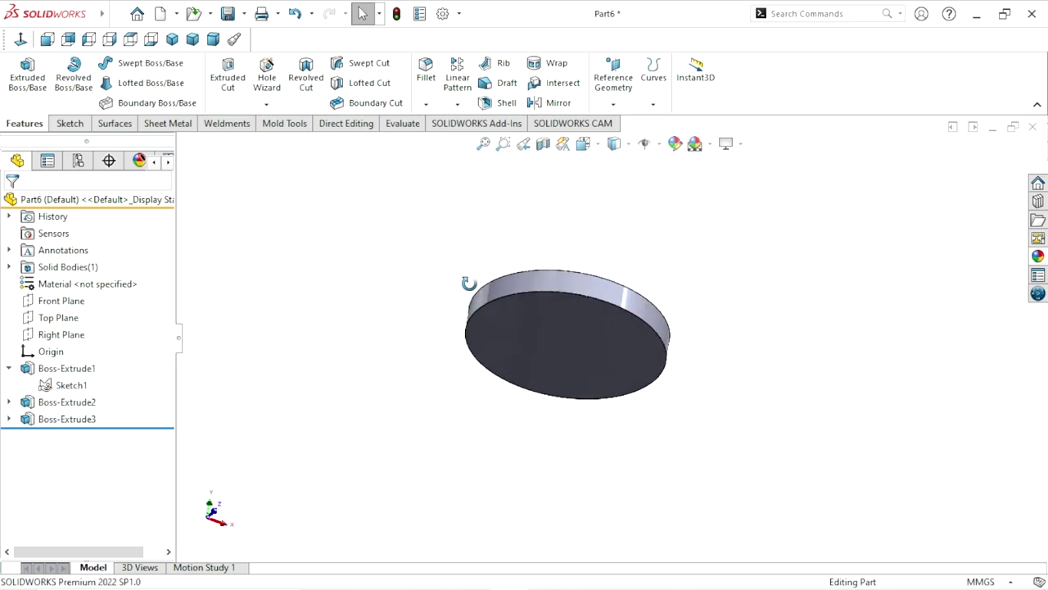
pyautogui.click(569, 342)
pyautogui.click(582, 291)
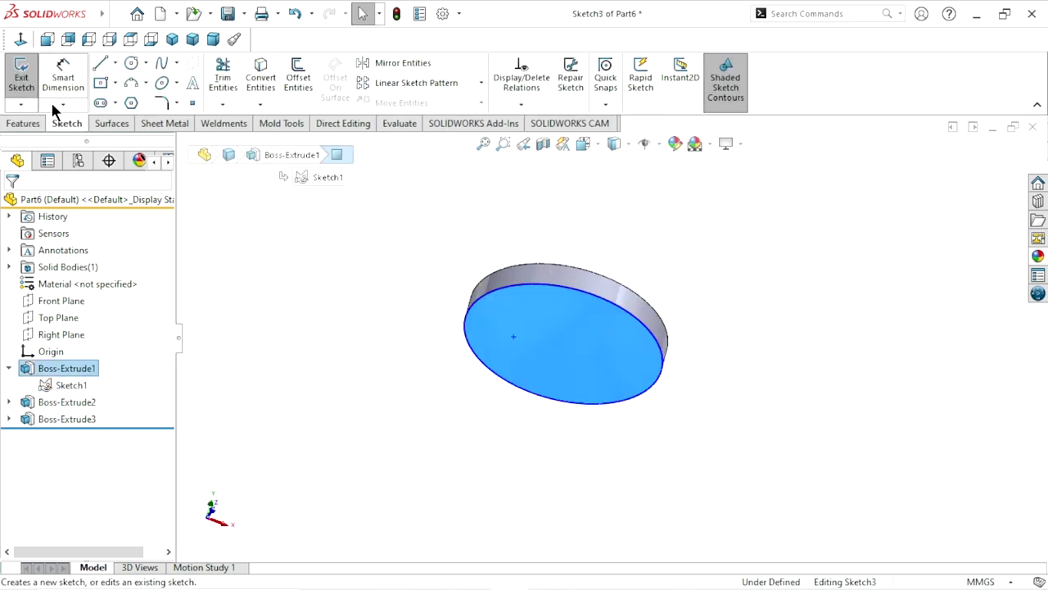
# - Draw a circle centred on the origin and dimension it to 15 mm diameter
pyautogui.click(131, 63)
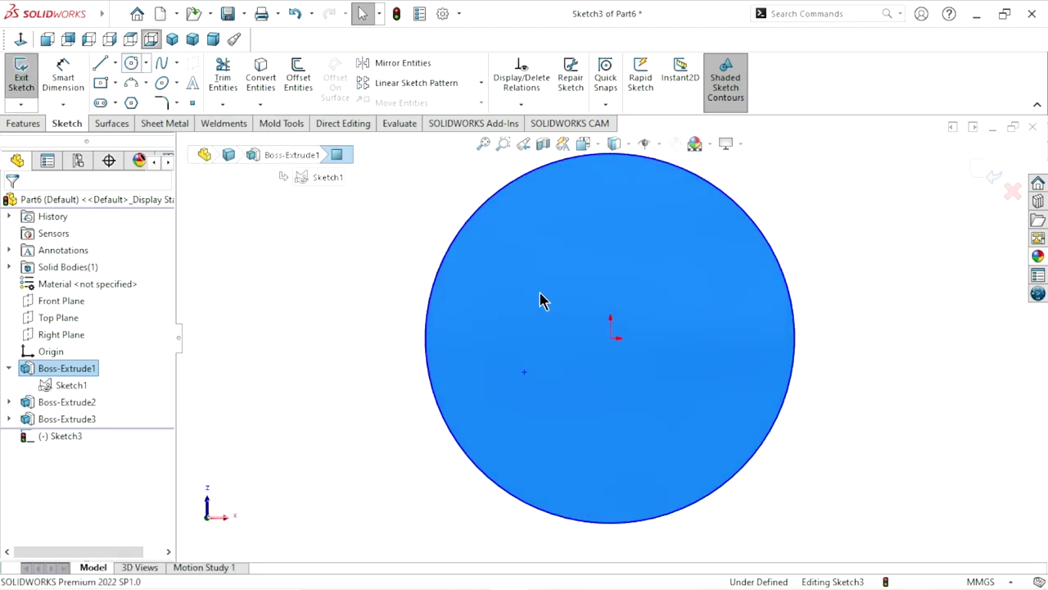
pyautogui.click(610, 338)
pyautogui.click(566, 336)
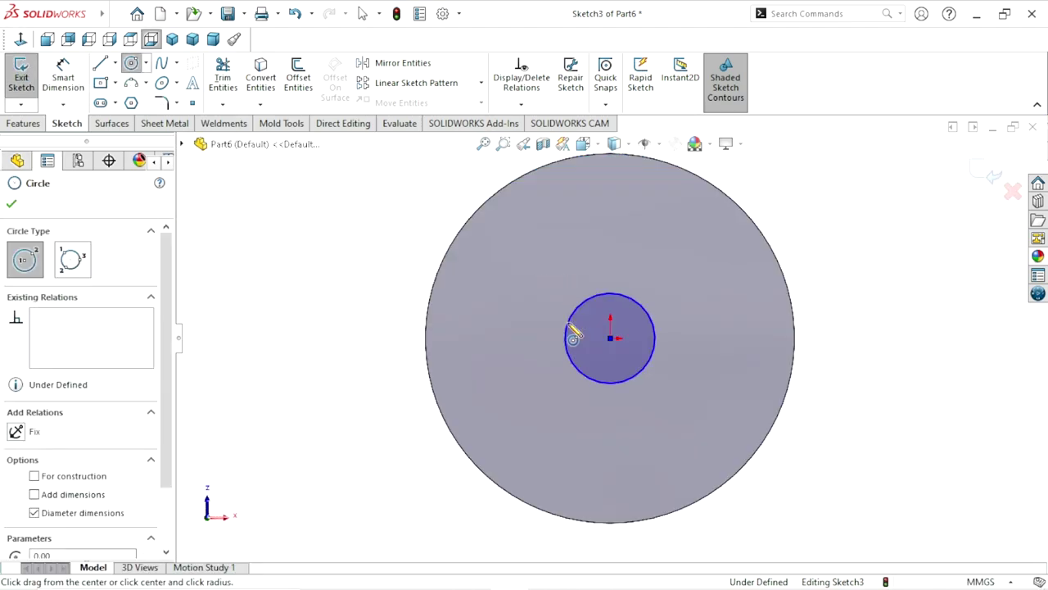
pyautogui.click(64, 73)
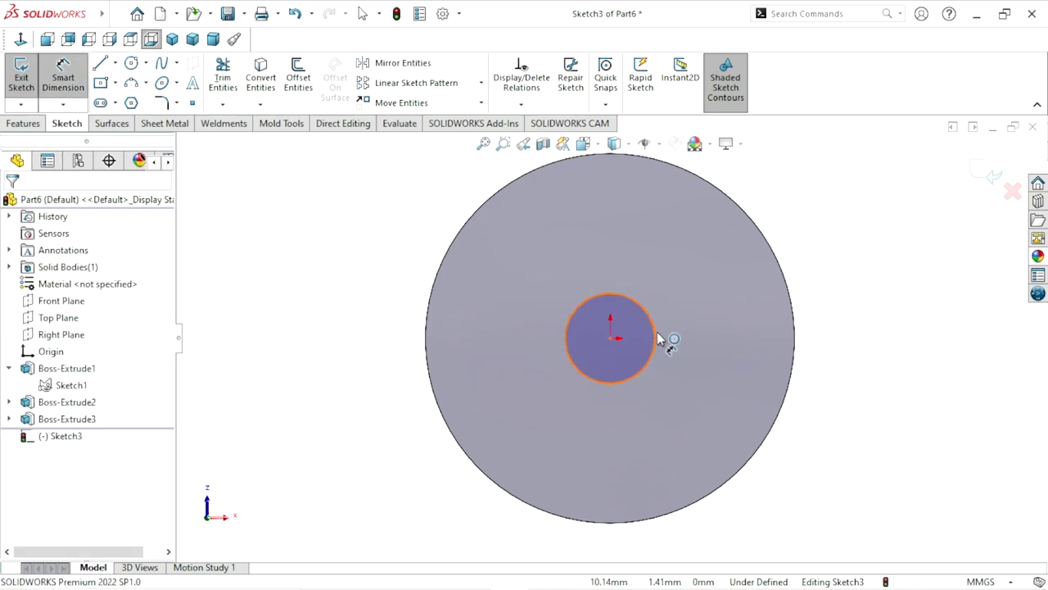
pyautogui.click(656, 341)
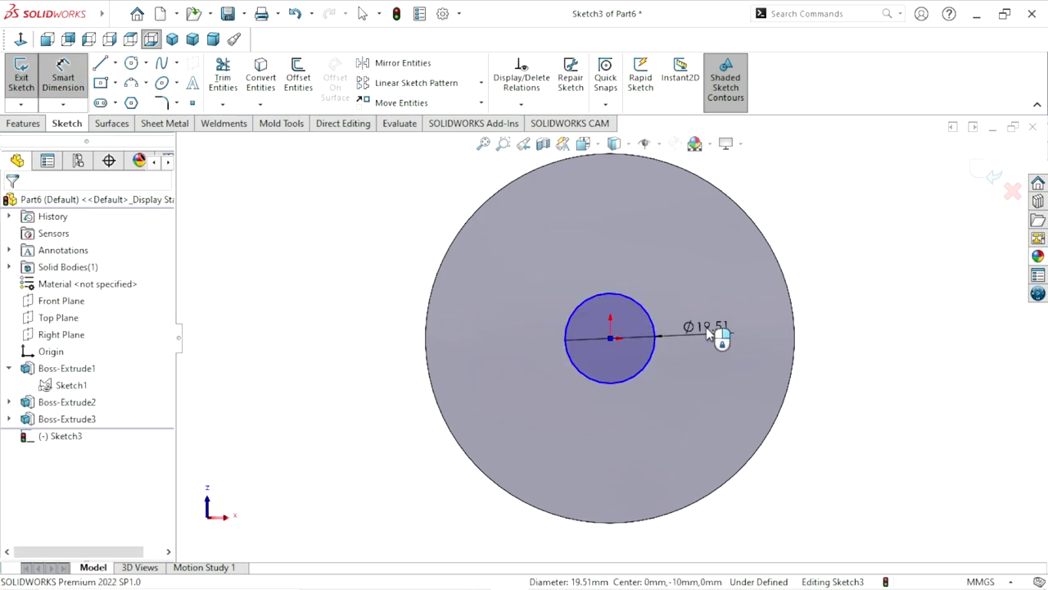
pyautogui.click(706, 326)
pyautogui.write('15')
pyautogui.click(640, 313)
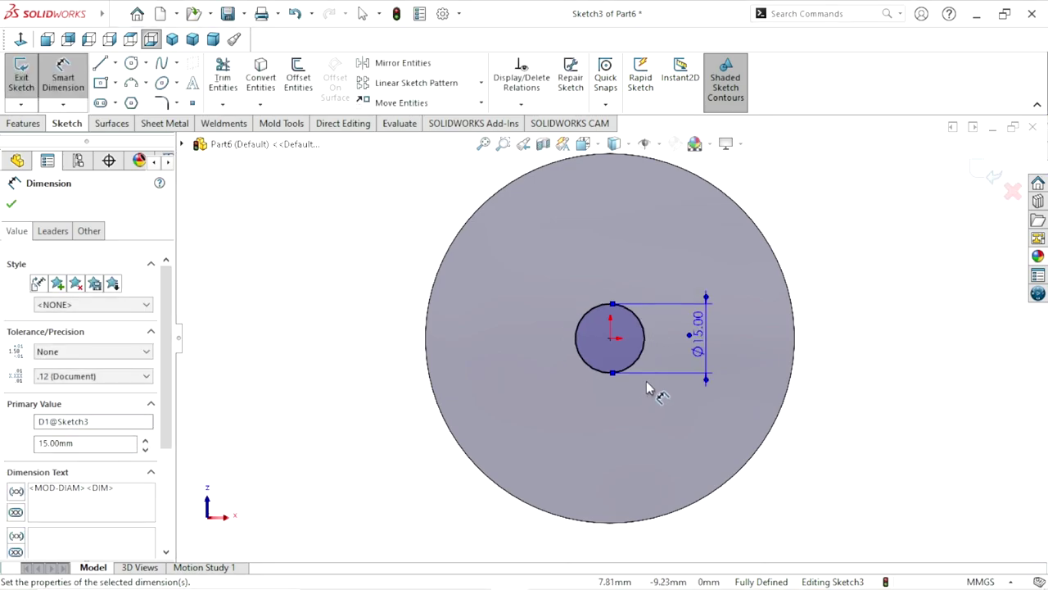
pyautogui.click(12, 204)
pyautogui.click(18, 124)
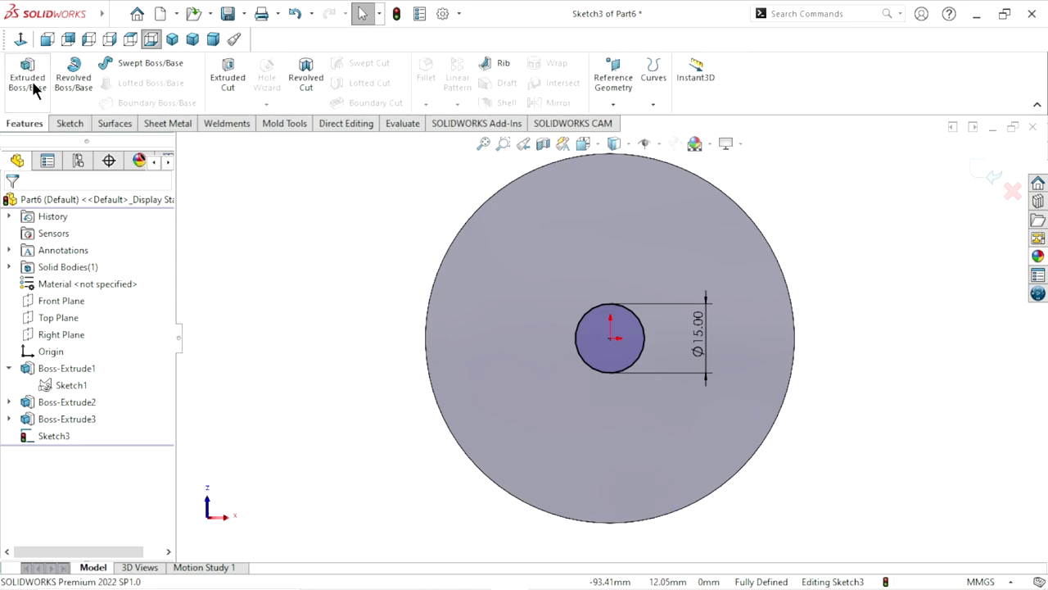
# - Extrude Sketch3's 15 mm circle to a Blind depth of 10 mm as a hub
pyautogui.click(34, 90)
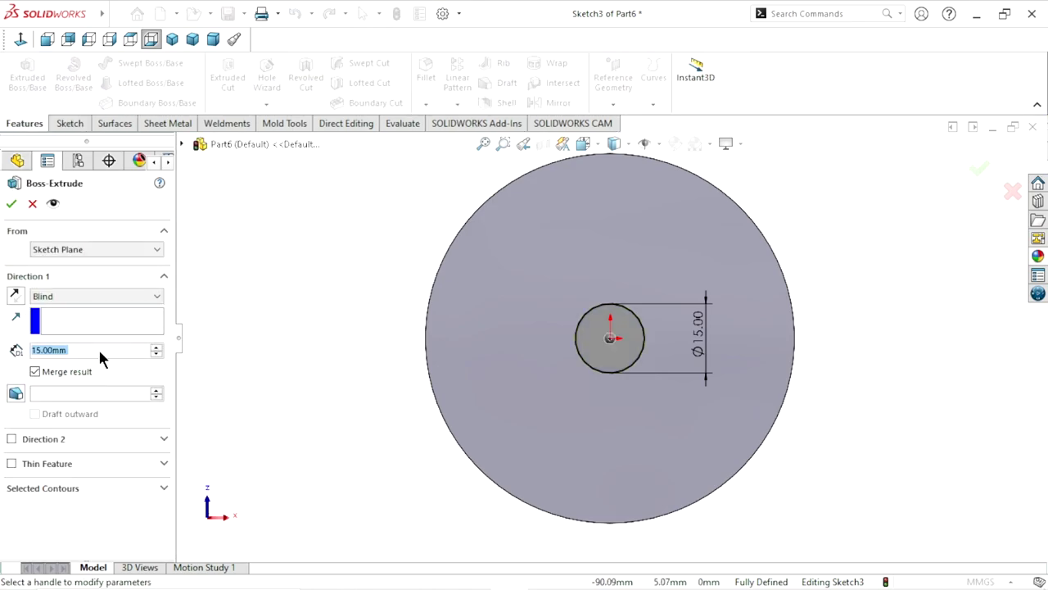
pyautogui.write('10')
pyautogui.press('Return')
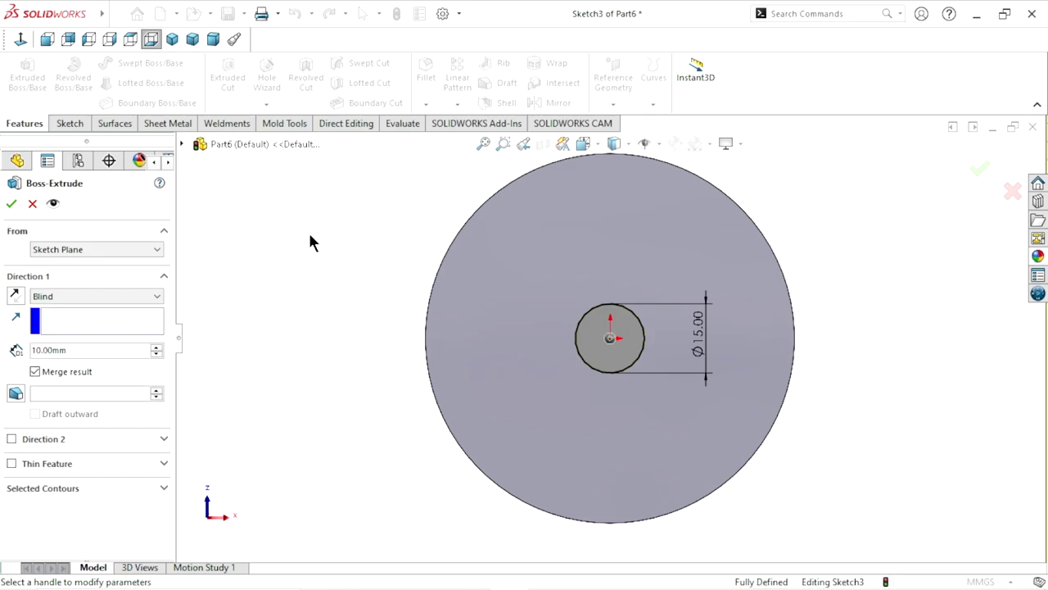
pyautogui.click(11, 204)
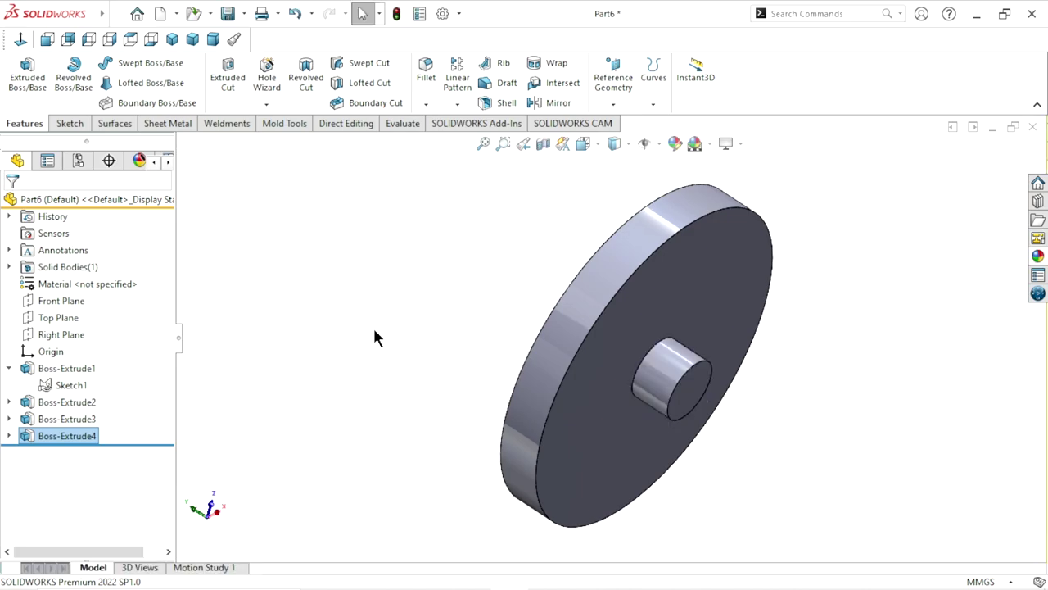
pyautogui.click(486, 316)
pyautogui.moveTo(487, 316)
pyautogui.mouseDown(button='middle')
pyautogui.moveTo(442, 434)
pyautogui.moveTo(402, 398)
pyautogui.moveTo(365, 393)
pyautogui.moveTo(444, 339)
pyautogui.moveTo(491, 433)
pyautogui.moveTo(621, 391)
pyautogui.moveTo(681, 335)
pyautogui.moveTo(577, 308)
pyautogui.moveTo(731, 414)
pyautogui.mouseUp(button='middle')
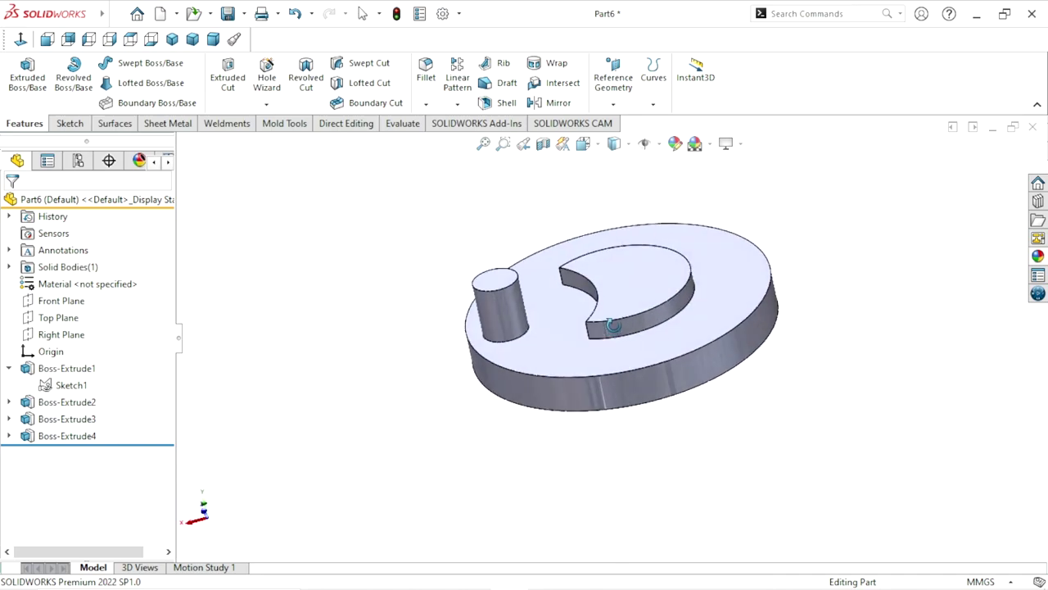
# - Apply the Solid Blue appearance from the Appearances library to the whole part
pyautogui.click(1036, 258)
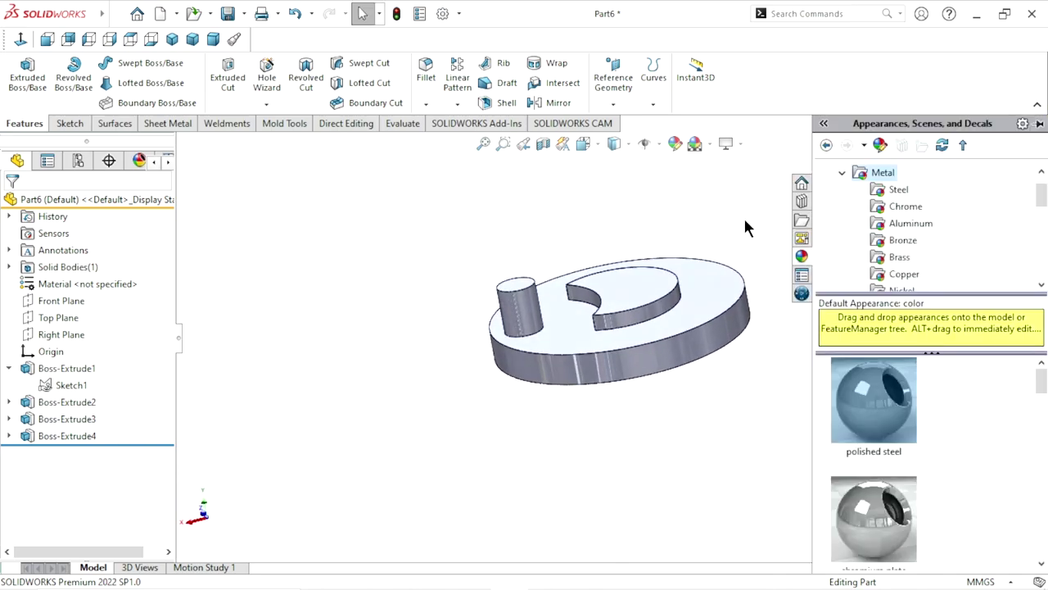
pyautogui.scroll(-3, 985, 276)
pyautogui.scroll(-2, 921, 247)
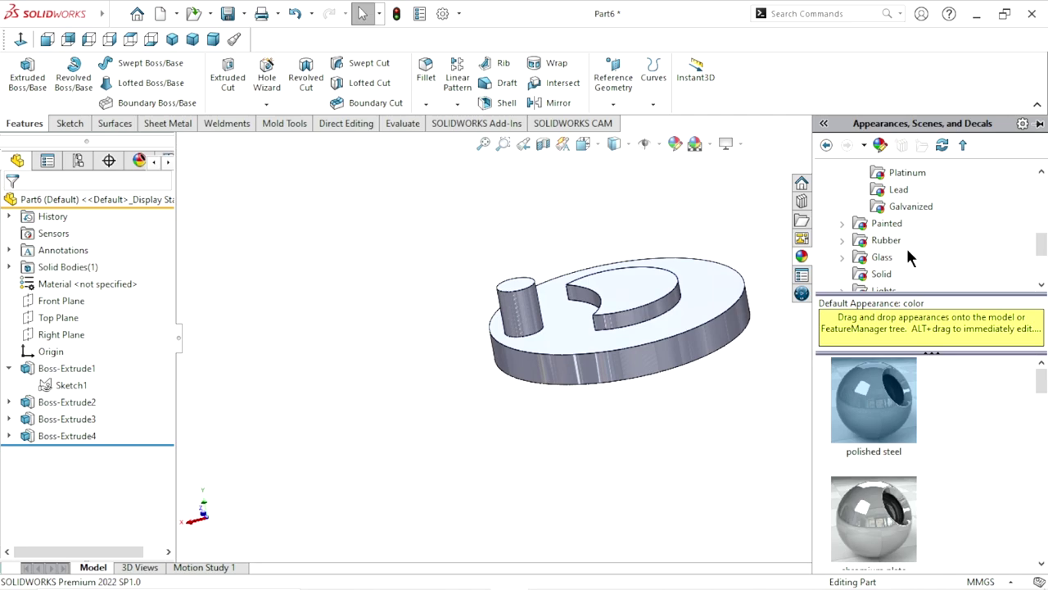
pyautogui.click(878, 275)
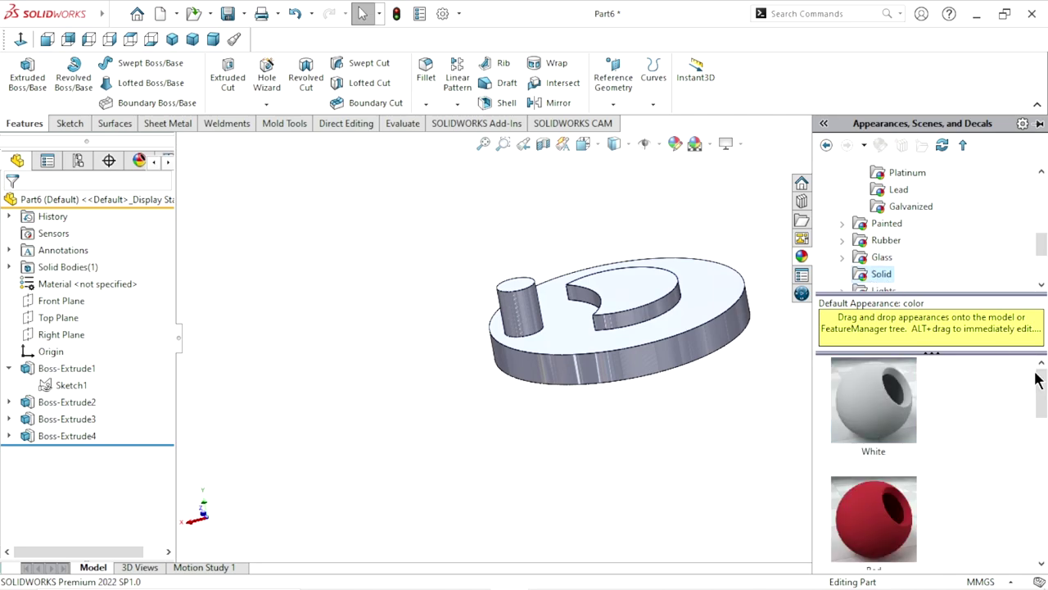
pyautogui.moveTo(1042, 423); pyautogui.dragTo(1043, 557)
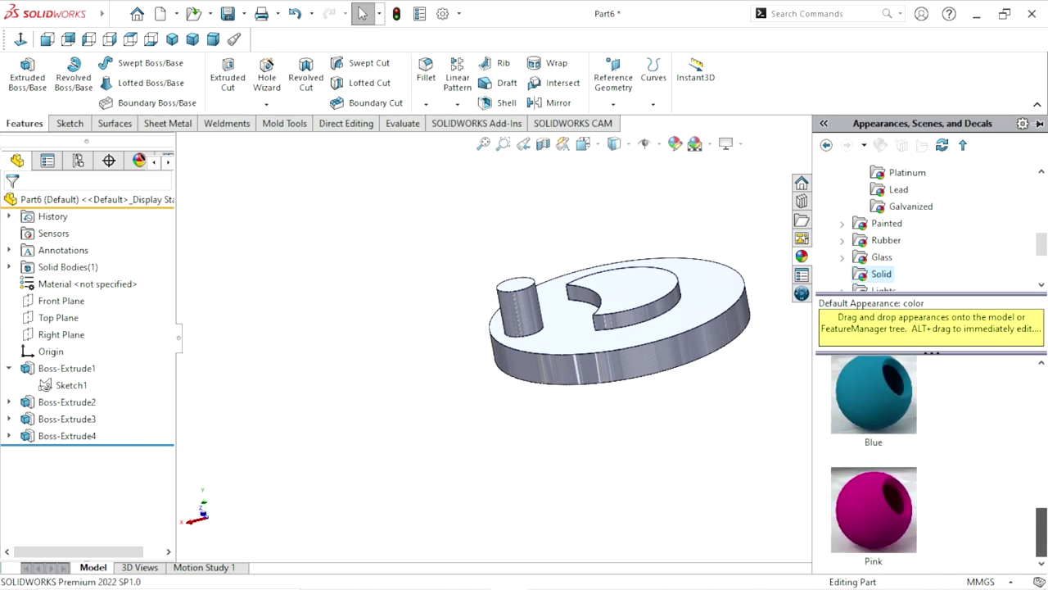
pyautogui.moveTo(870, 420); pyautogui.dragTo(692, 361)
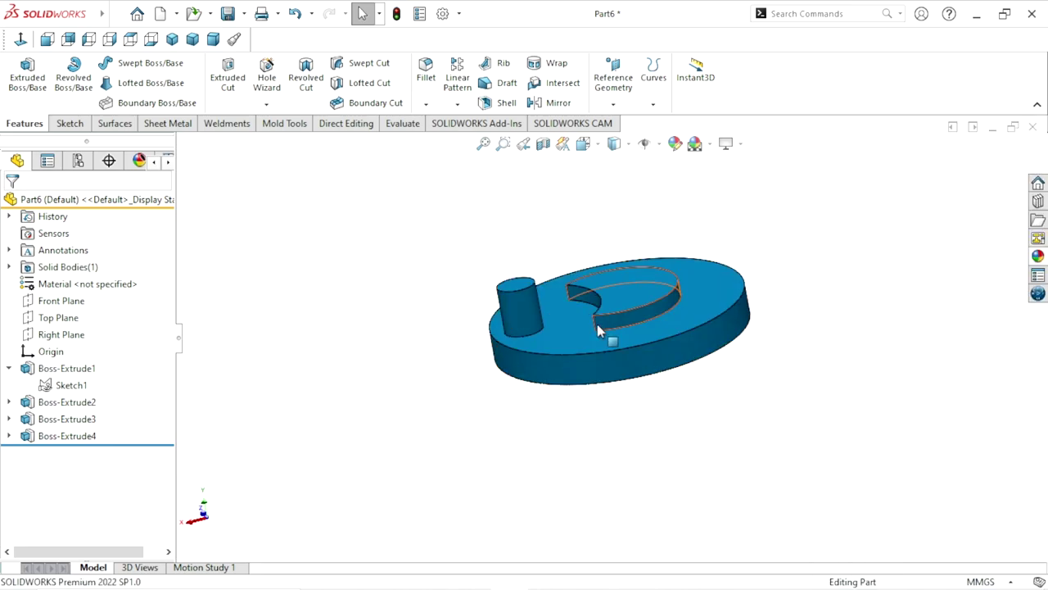
pyautogui.moveTo(603, 330)
pyautogui.mouseDown(button='middle')
pyautogui.moveTo(683, 470)
pyautogui.moveTo(705, 274)
pyautogui.moveTo(674, 327)
pyautogui.moveTo(568, 288)
pyautogui.moveTo(464, 385)
pyautogui.mouseUp(button='middle')
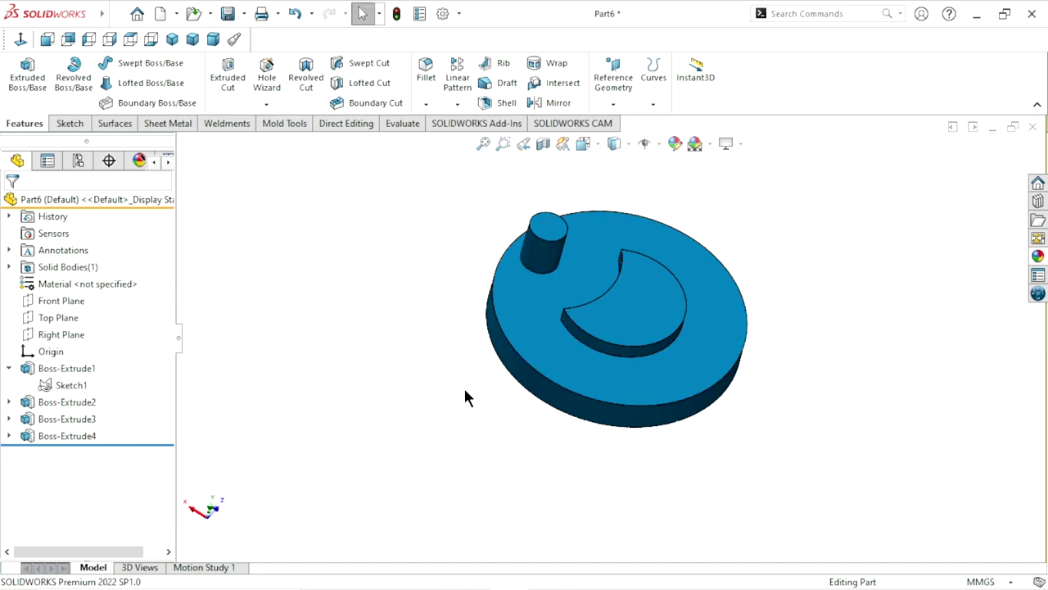
# - Adjust the part's blue appearance to a bright blue colour
pyautogui.scroll(3, 665, 336)
pyautogui.scroll(-2, 665, 336)
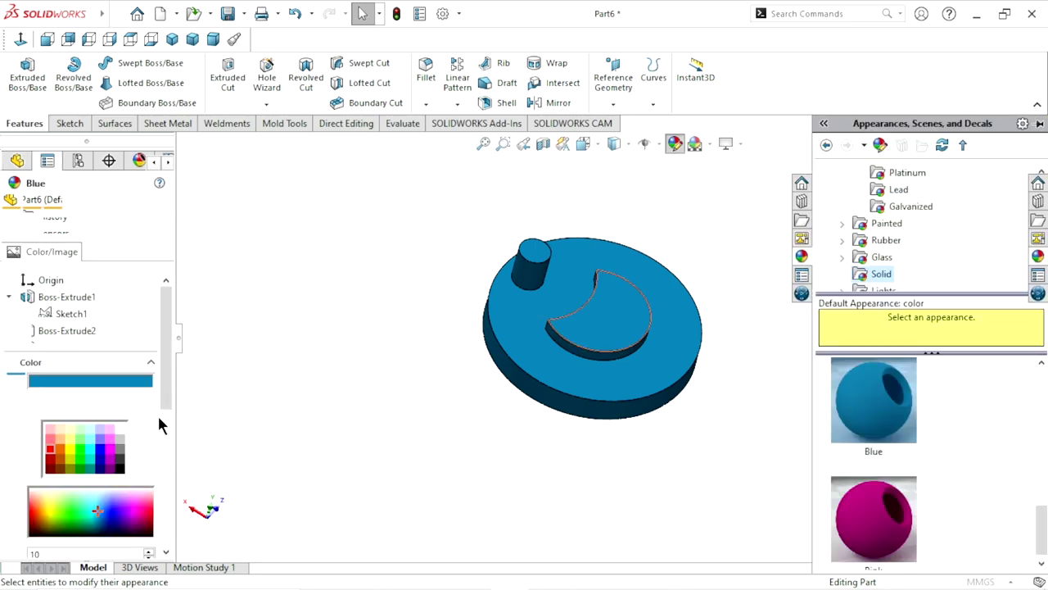
pyautogui.click(97, 450)
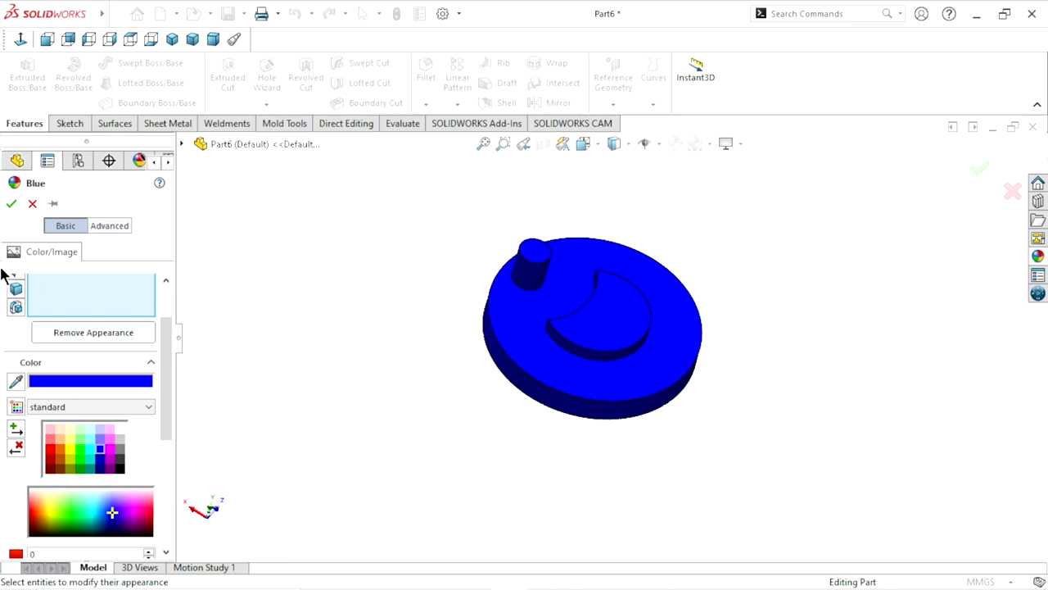
pyautogui.click(10, 203)
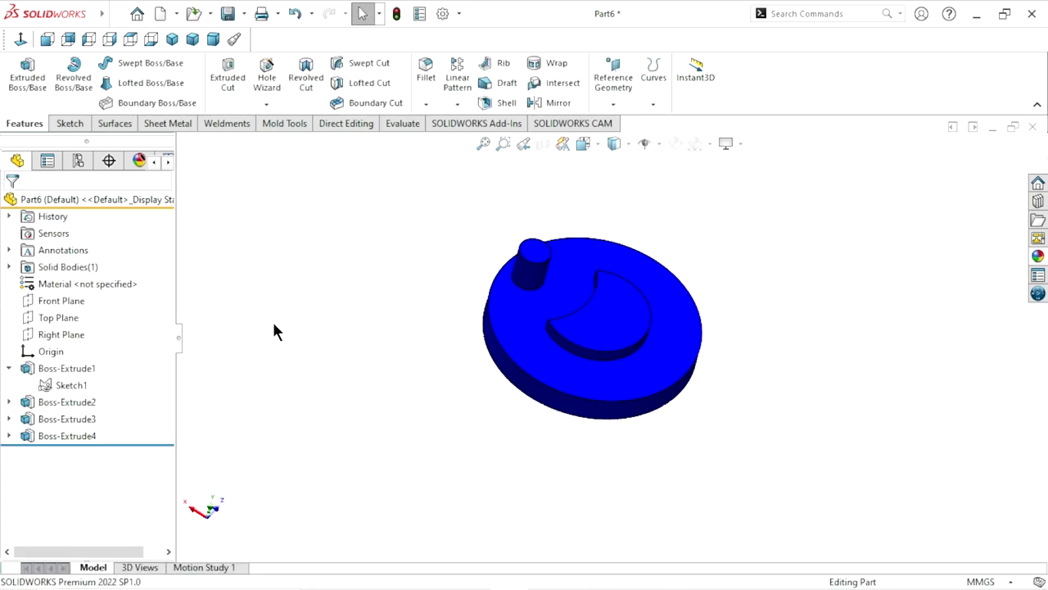
pyautogui.click(617, 335)
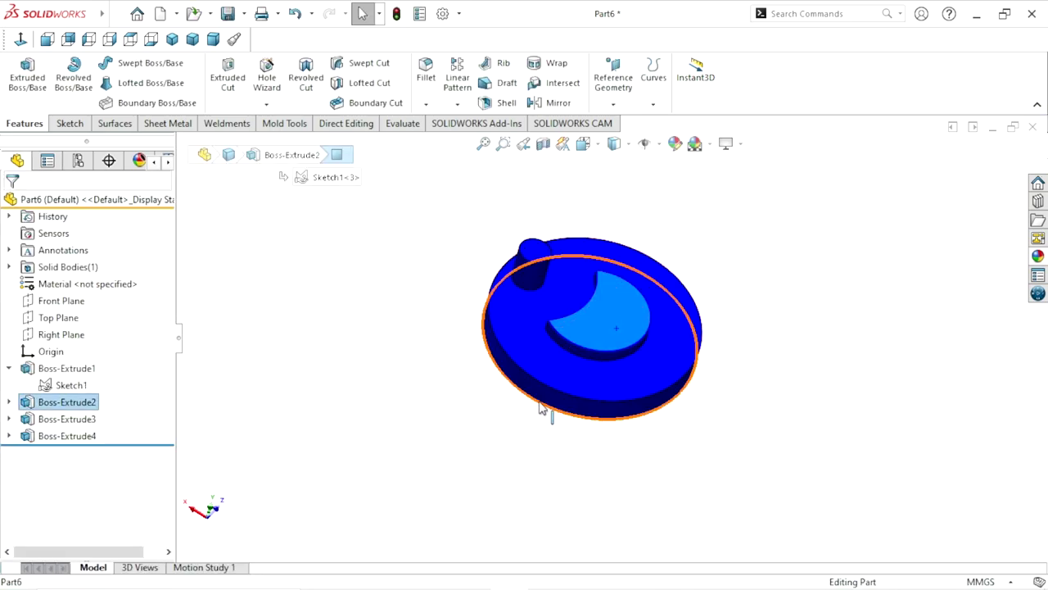
# - Change the selected crescent top face's appearance to yellow
pyautogui.click(675, 143)
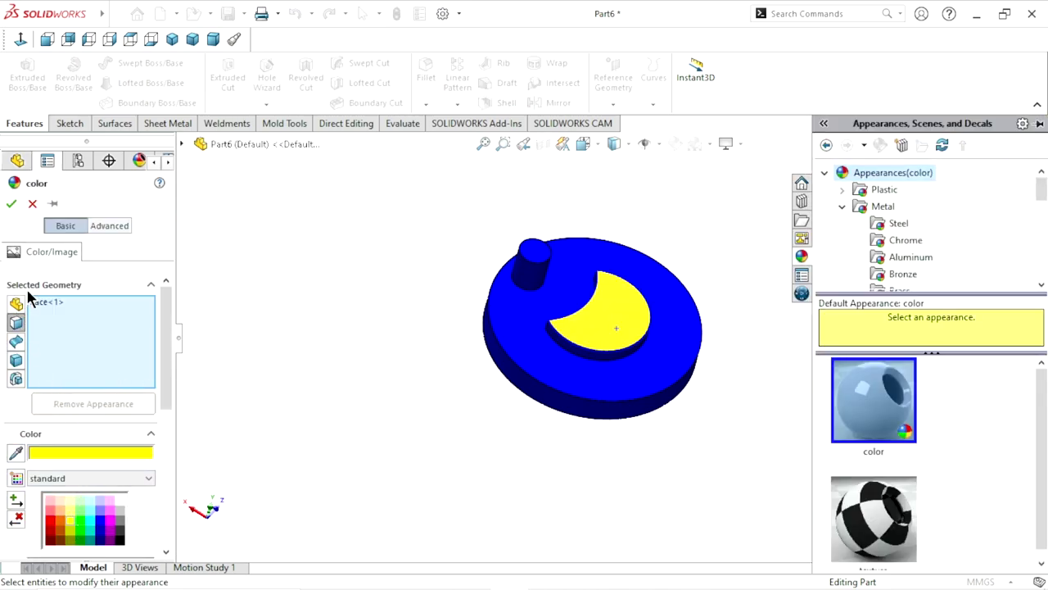
pyautogui.click(11, 203)
pyautogui.moveTo(344, 360)
pyautogui.mouseDown(button='middle')
pyautogui.moveTo(508, 391)
pyautogui.moveTo(584, 391)
pyautogui.mouseUp(button='middle')
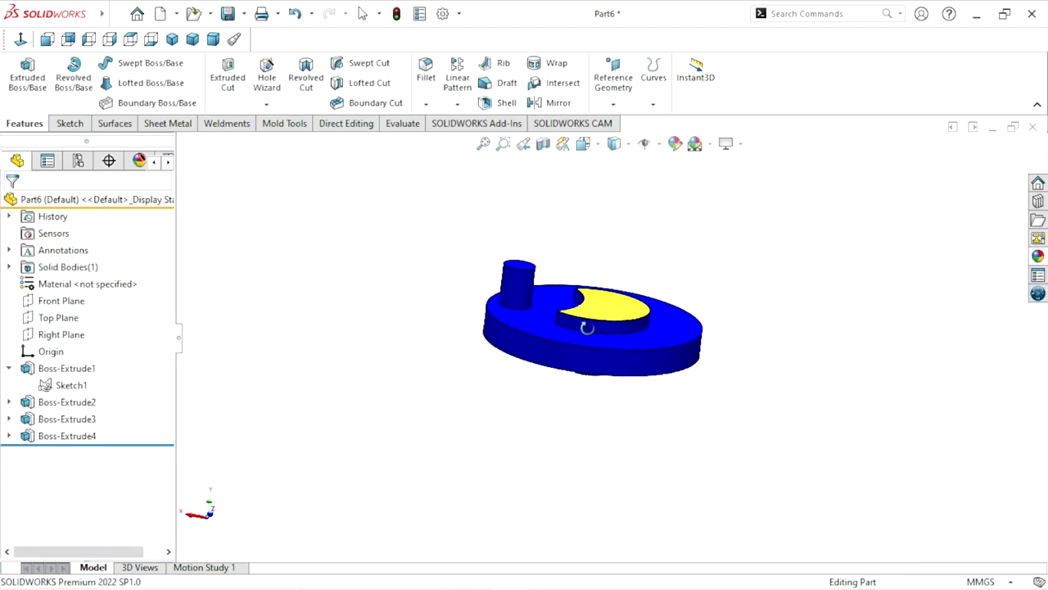
pyautogui.scroll(-2, 547, 311)
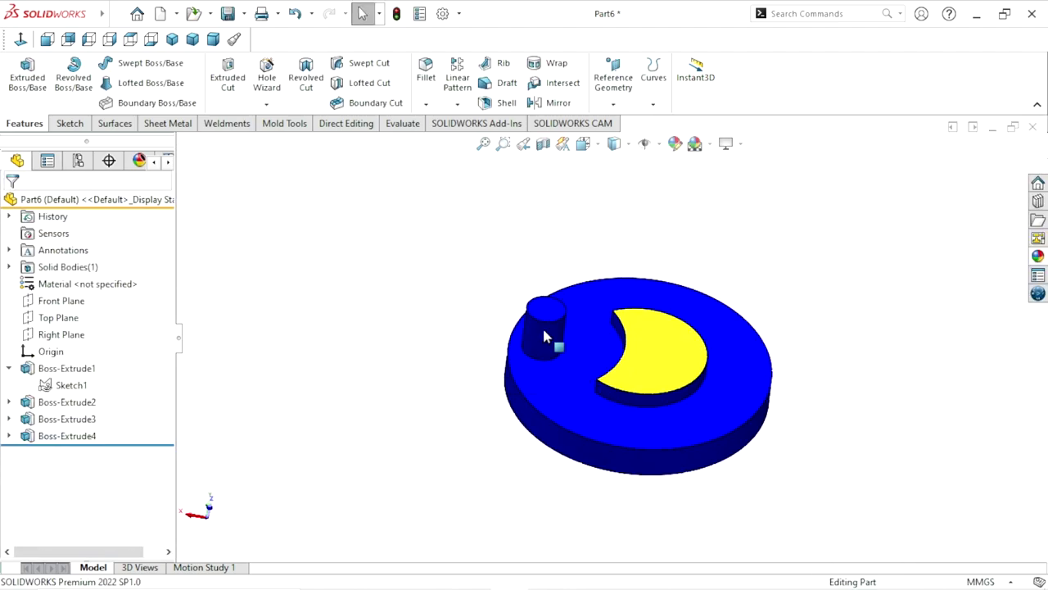
# - Apply a polished steel appearance to Boss-Extrude3 and Boss-Extrude4, then view isometrically
pyautogui.click(58, 435)
pyautogui.moveTo(347, 436)
pyautogui.mouseDown(button='middle')
pyautogui.moveTo(374, 332)
pyautogui.moveTo(376, 378)
pyautogui.mouseUp(button='middle')
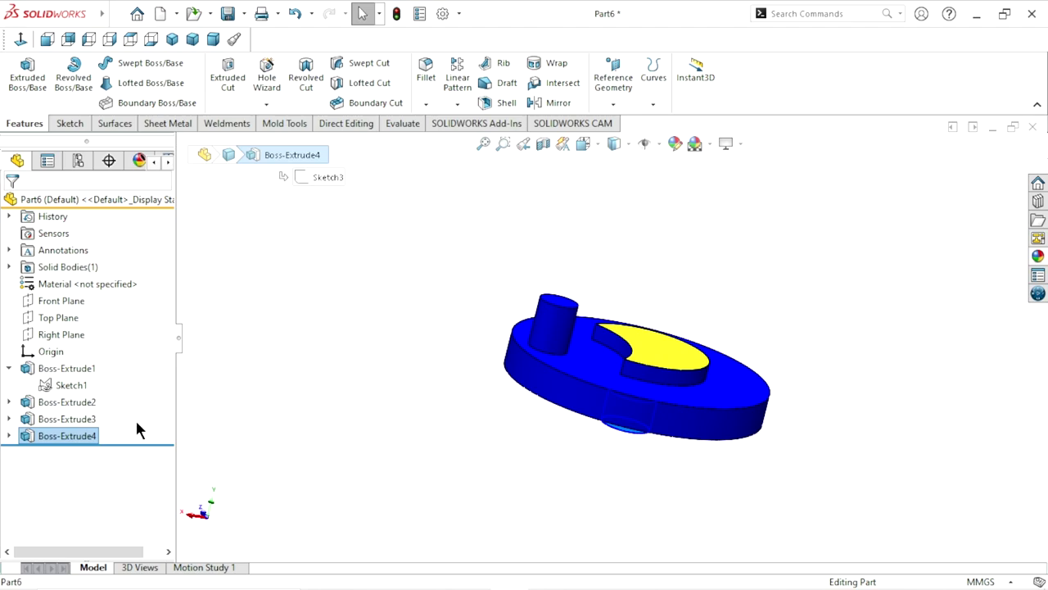
pyautogui.keyDown('ctrl'); pyautogui.click(67, 418); pyautogui.keyUp('ctrl')
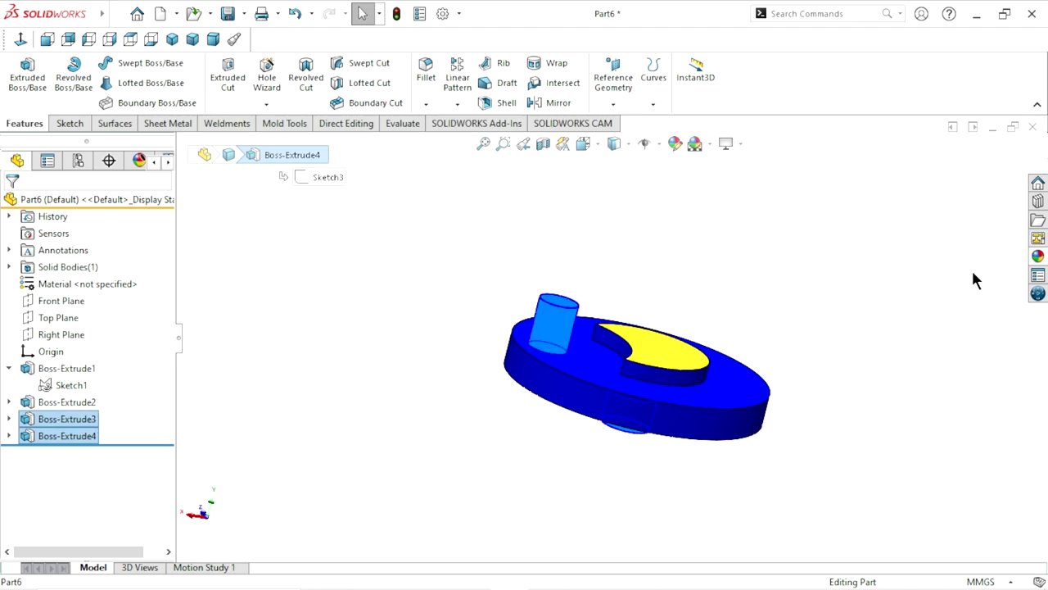
pyautogui.click(1038, 256)
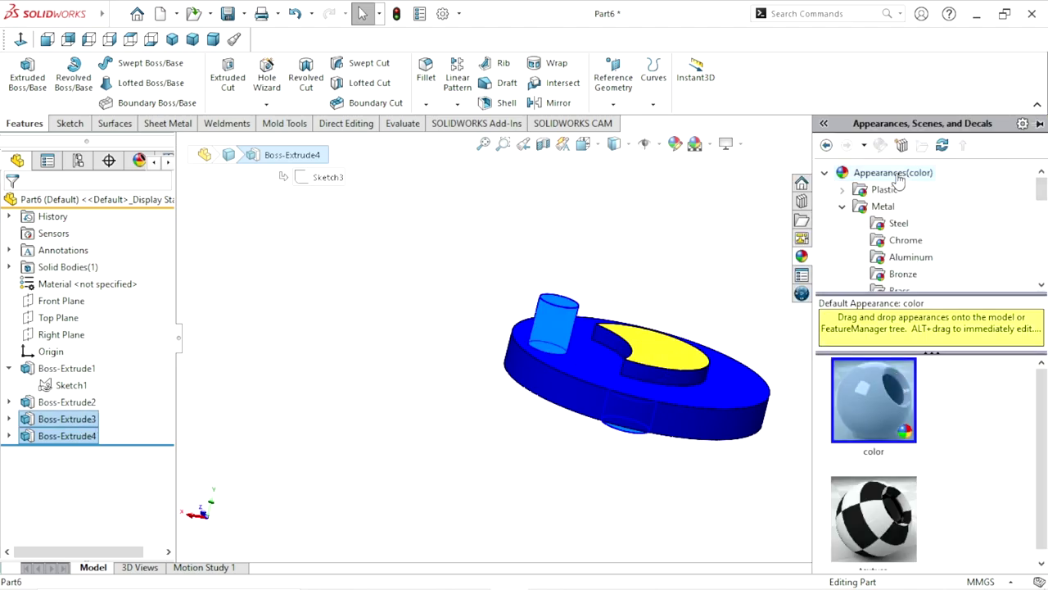
pyautogui.click(891, 226)
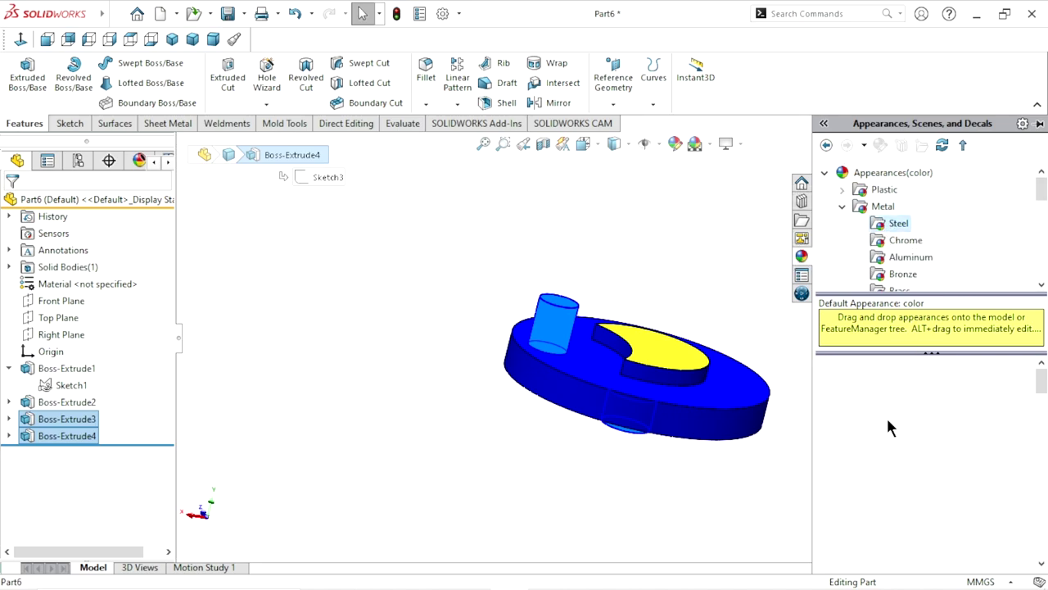
pyautogui.click(887, 416)
pyautogui.doubleClick(889, 416)
pyautogui.moveTo(524, 458)
pyautogui.mouseDown(button='middle')
pyautogui.moveTo(507, 352)
pyautogui.moveTo(412, 396)
pyautogui.moveTo(385, 382)
pyautogui.moveTo(456, 418)
pyautogui.moveTo(515, 470)
pyautogui.moveTo(447, 381)
pyautogui.moveTo(477, 284)
pyautogui.moveTo(457, 353)
pyautogui.moveTo(412, 417)
pyautogui.mouseUp(button='middle')
pyautogui.scroll(2, 542, 407)
pyautogui.scroll(-2, 658, 361)
pyautogui.scroll(-2, 657, 361)
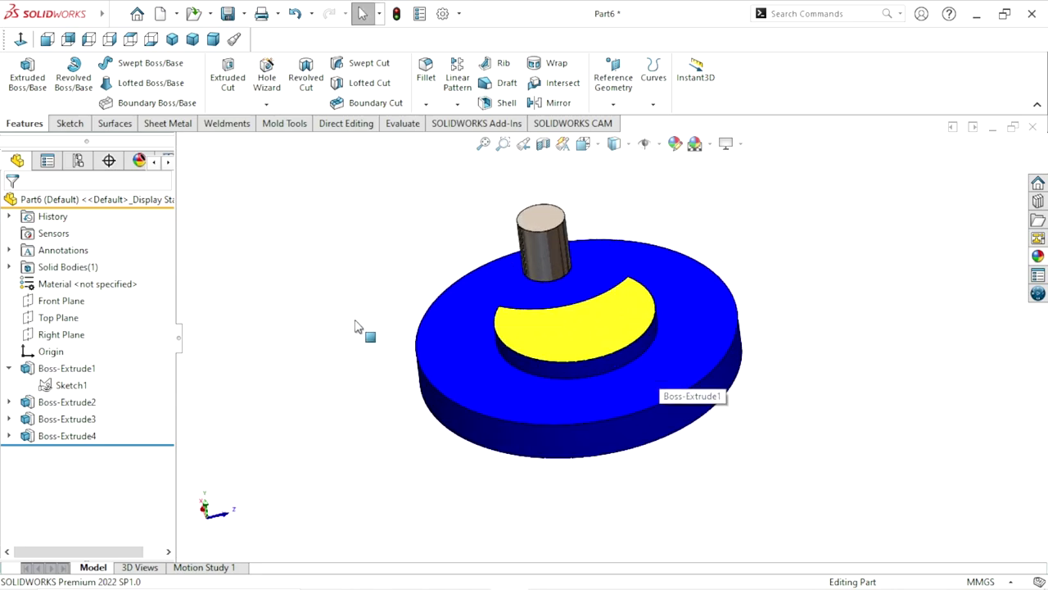
pyautogui.click(173, 41)
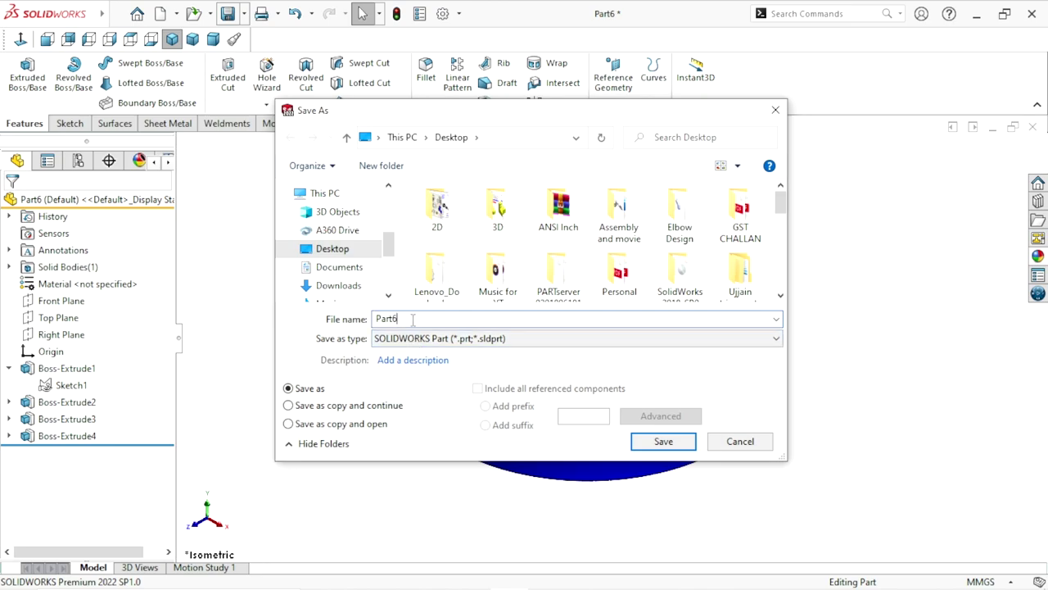
# - Save the part on the Desktop as 'Part 3'
pyautogui.write('Part ')
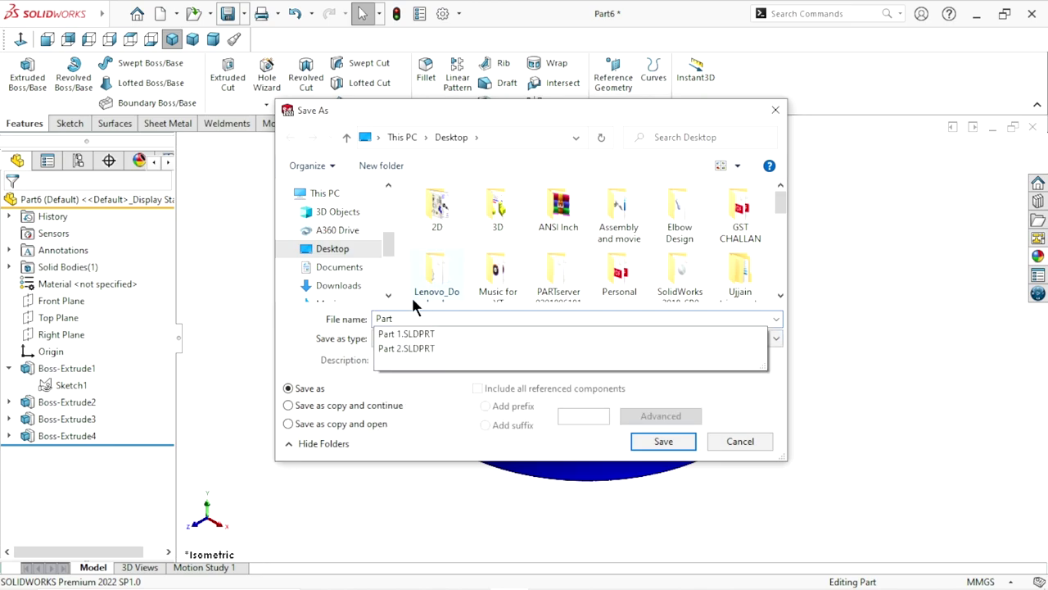
pyautogui.write('3')
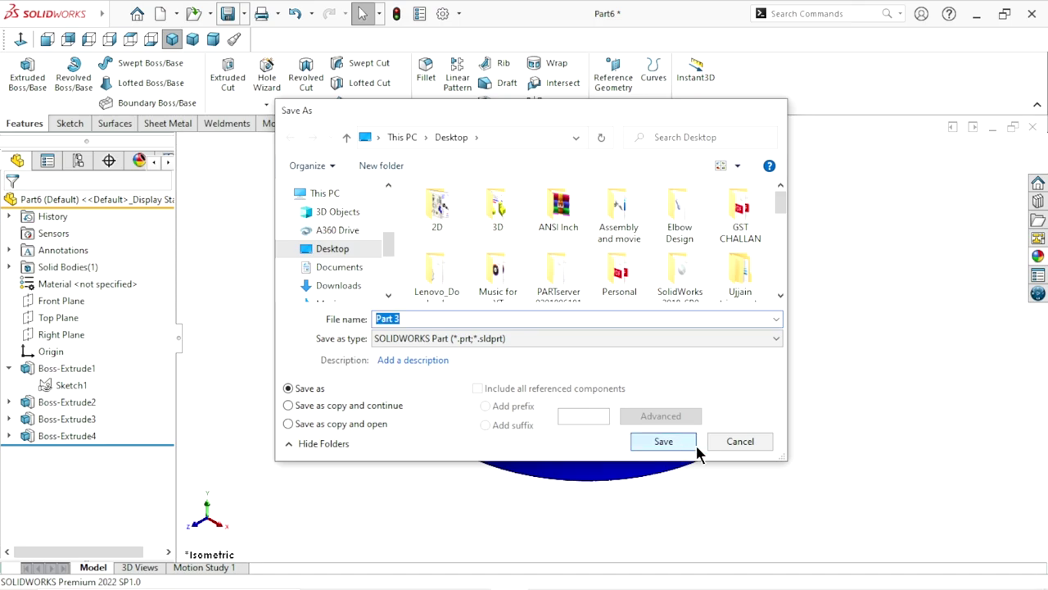
pyautogui.click(691, 442)
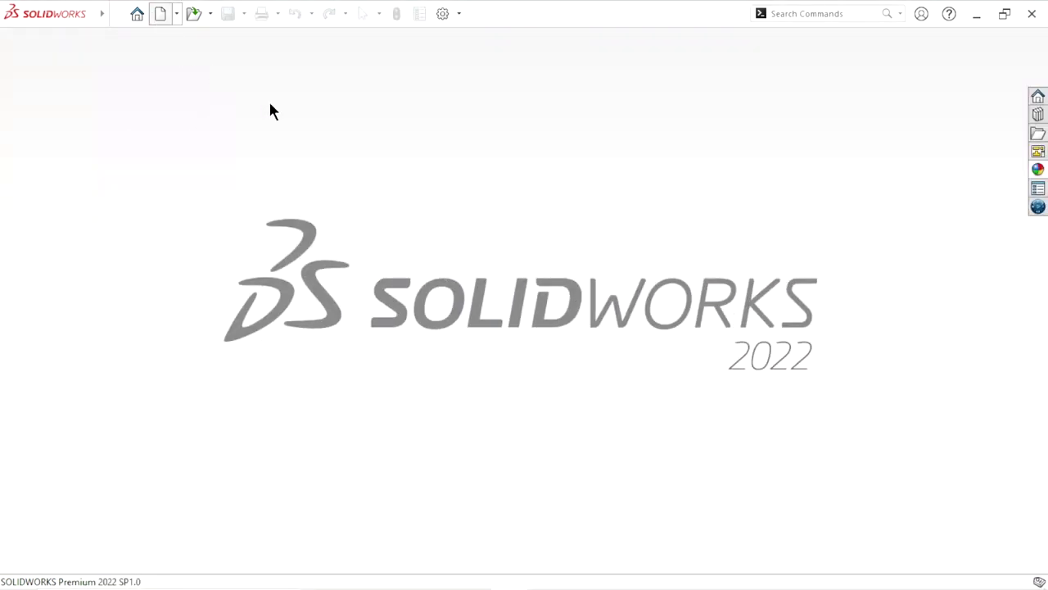
# - Create a new assembly document and choose Part 1 as its first component
pyautogui.click(604, 265)
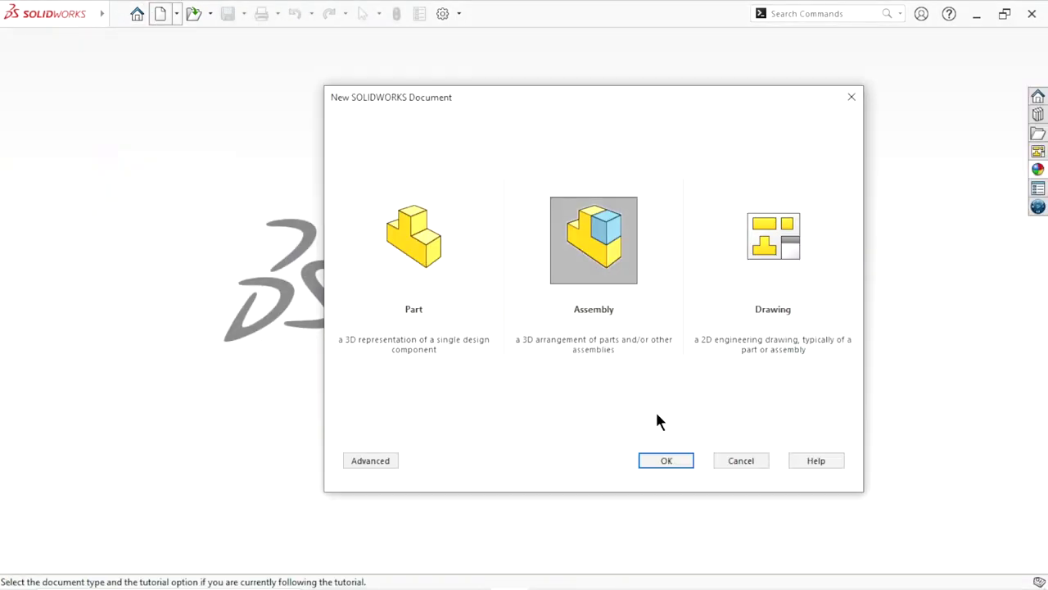
pyautogui.click(665, 460)
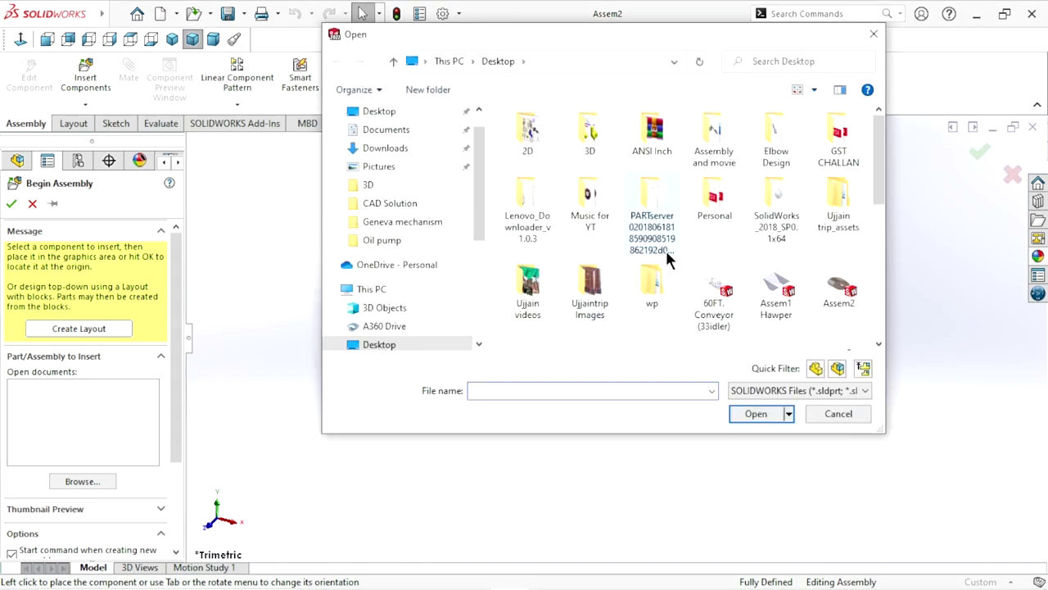
pyautogui.moveTo(876, 180); pyautogui.dragTo(868, 310)
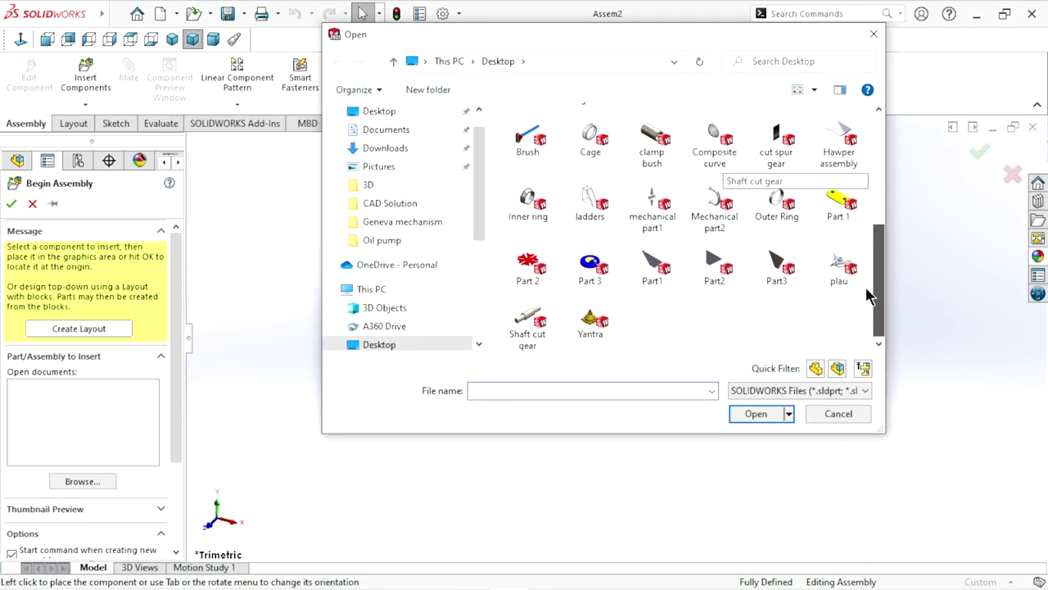
pyautogui.click(764, 412)
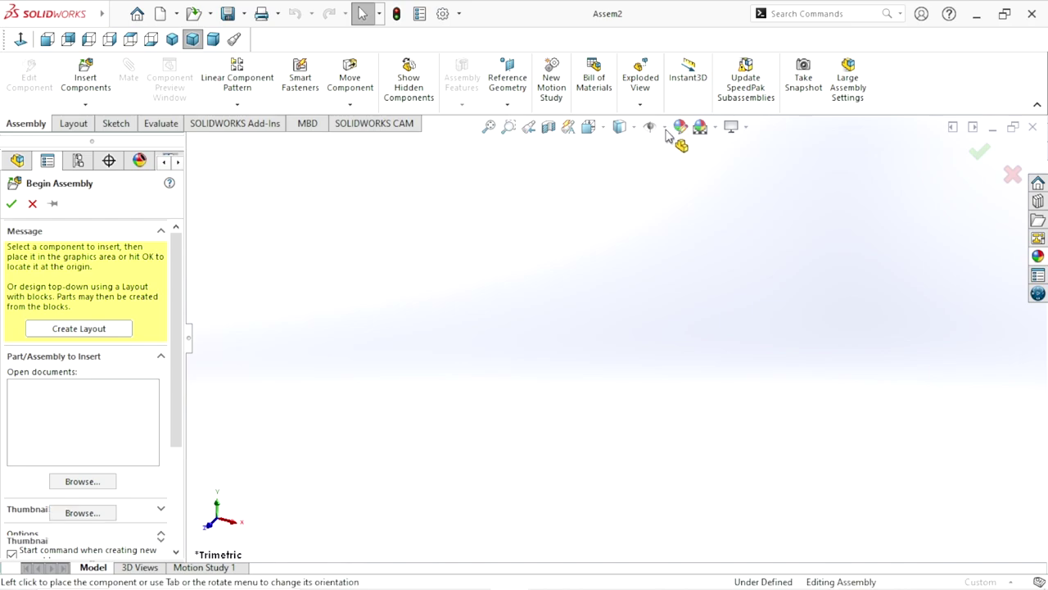
# - Show the origins and fix Part 1, the yellow plate, at the assembly origin
pyautogui.click(664, 128)
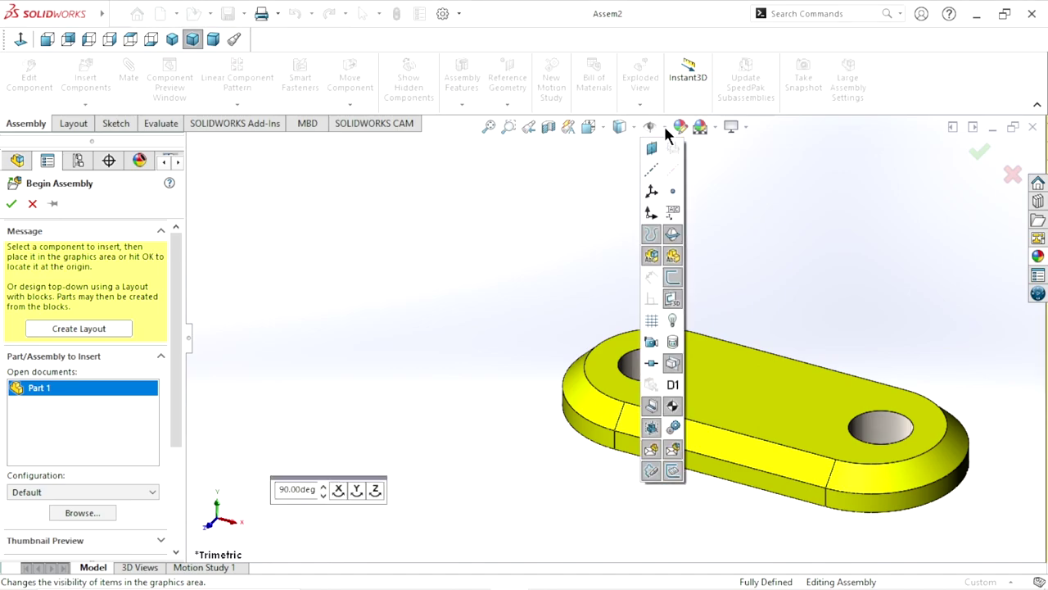
pyautogui.click(651, 212)
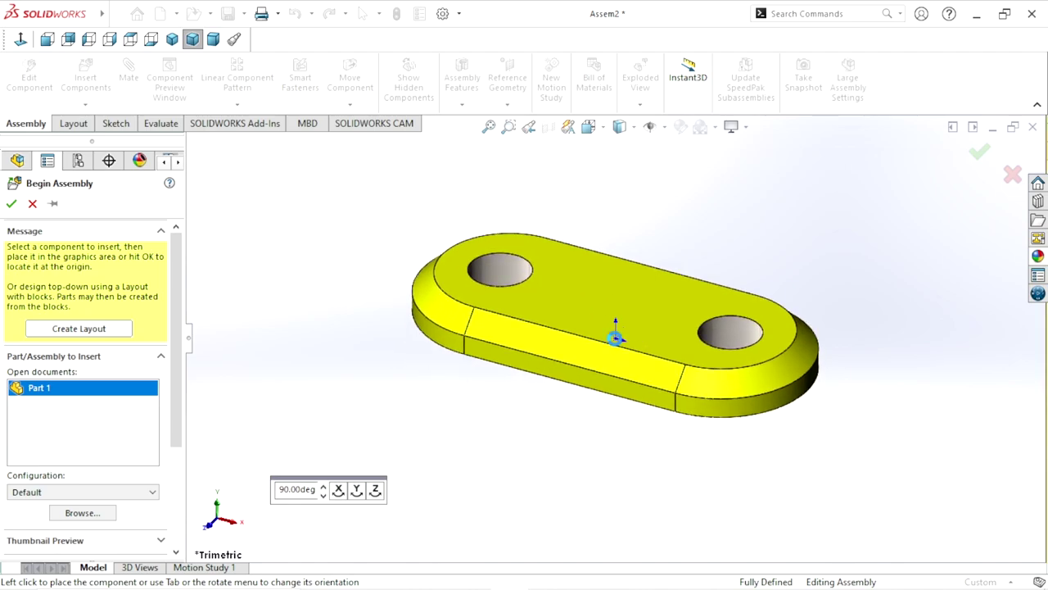
pyautogui.click(615, 345)
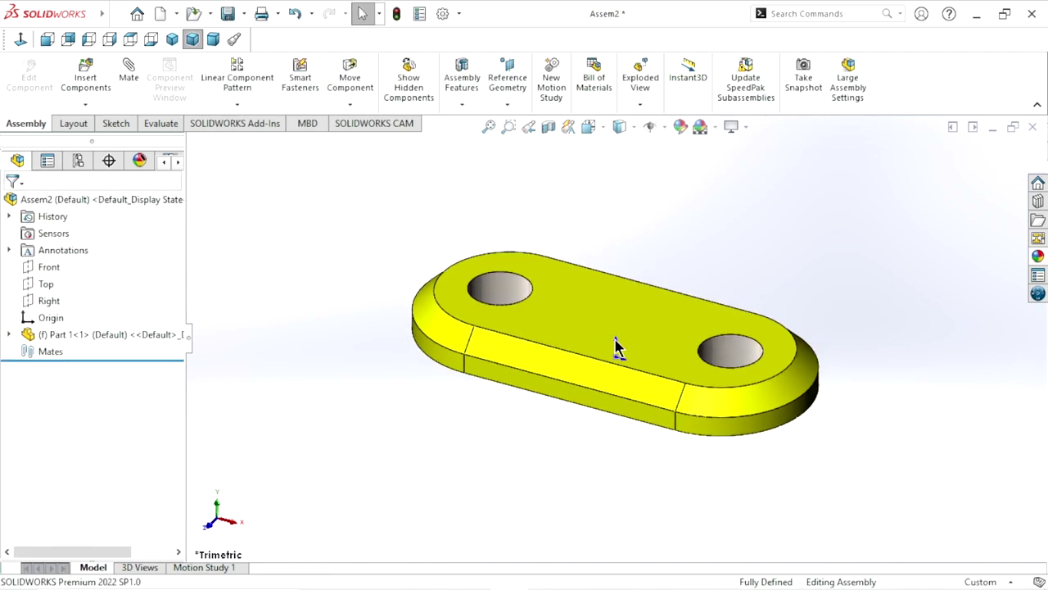
# - Apply the Plain White scene background and view the plate in Isometric
pyautogui.click(715, 131)
pyautogui.click(721, 147)
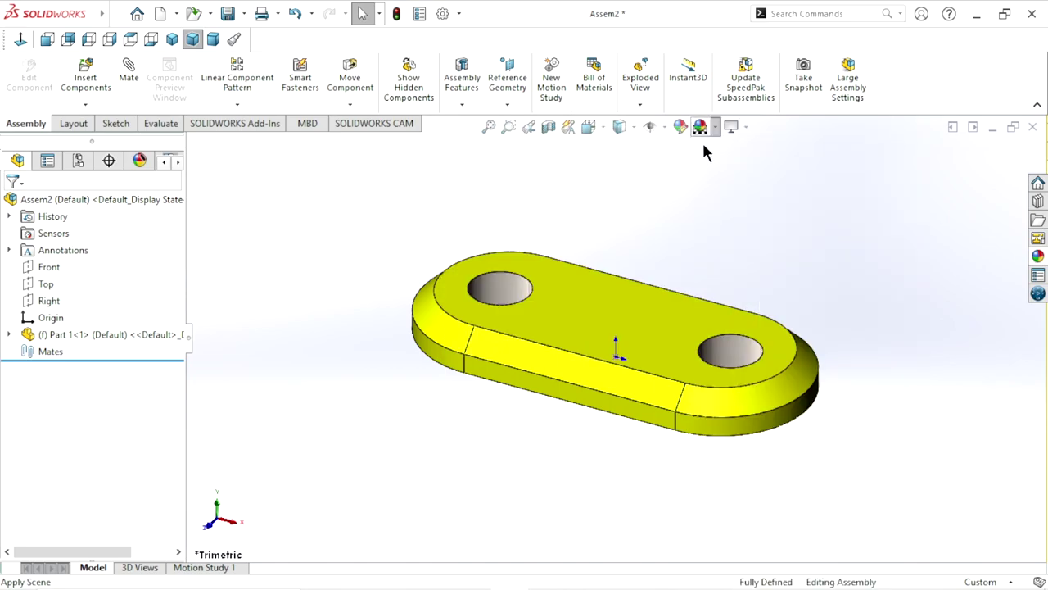
pyautogui.click(664, 126)
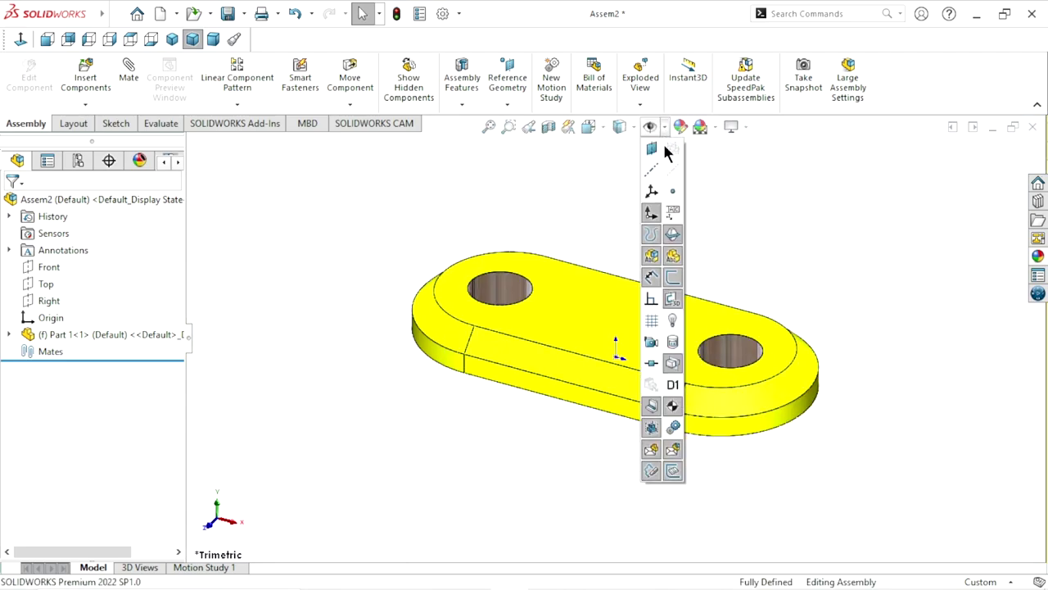
pyautogui.click(773, 217)
pyautogui.moveTo(773, 216); pyautogui.dragTo(713, 374, button='middle')
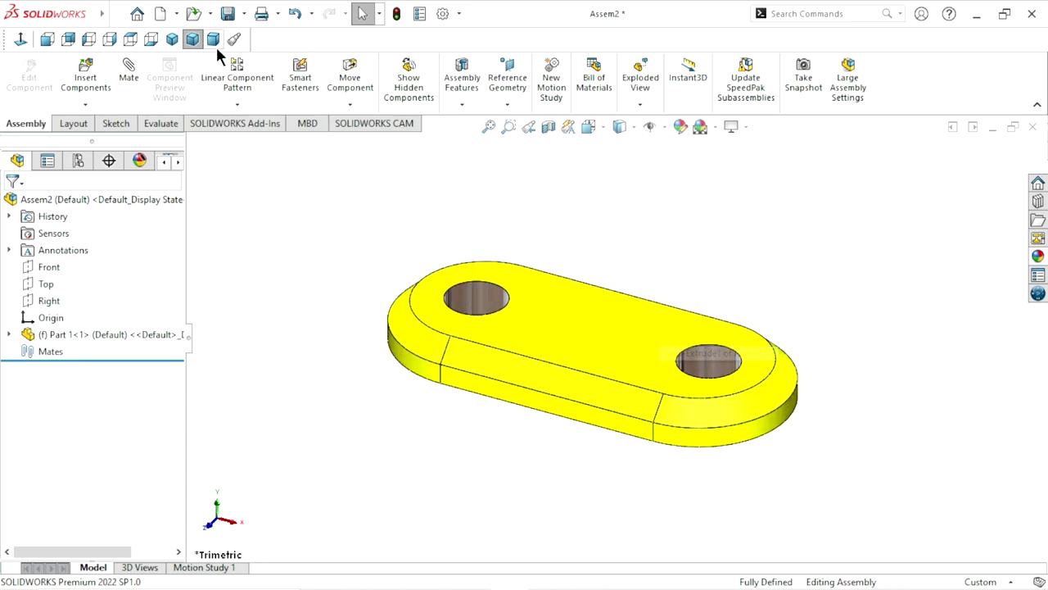
pyautogui.click(176, 40)
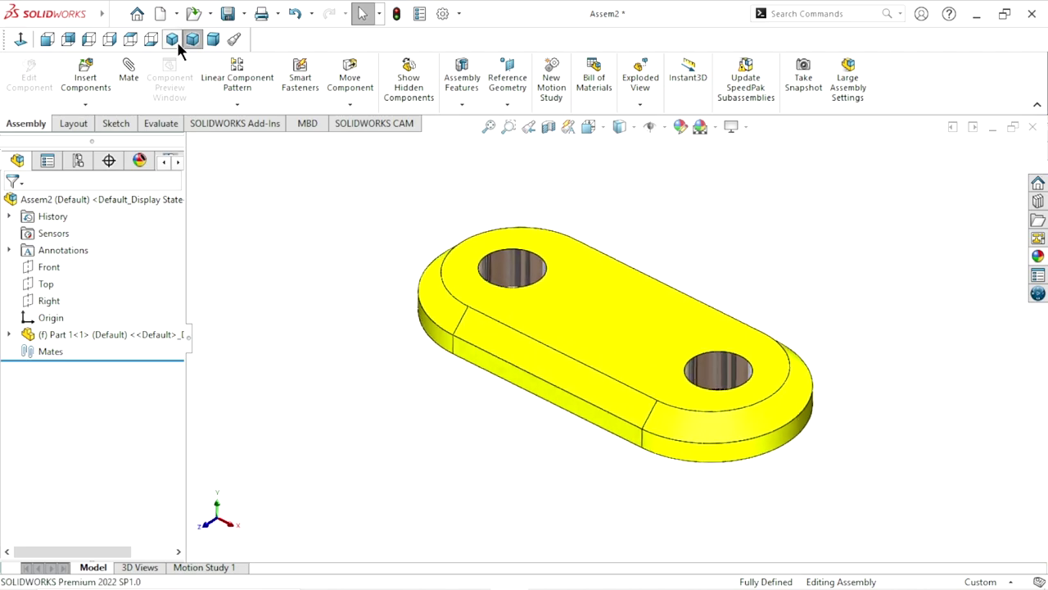
pyautogui.scroll(2, 577, 366)
pyautogui.scroll(1, 647, 319)
pyautogui.scroll(-1, 631, 316)
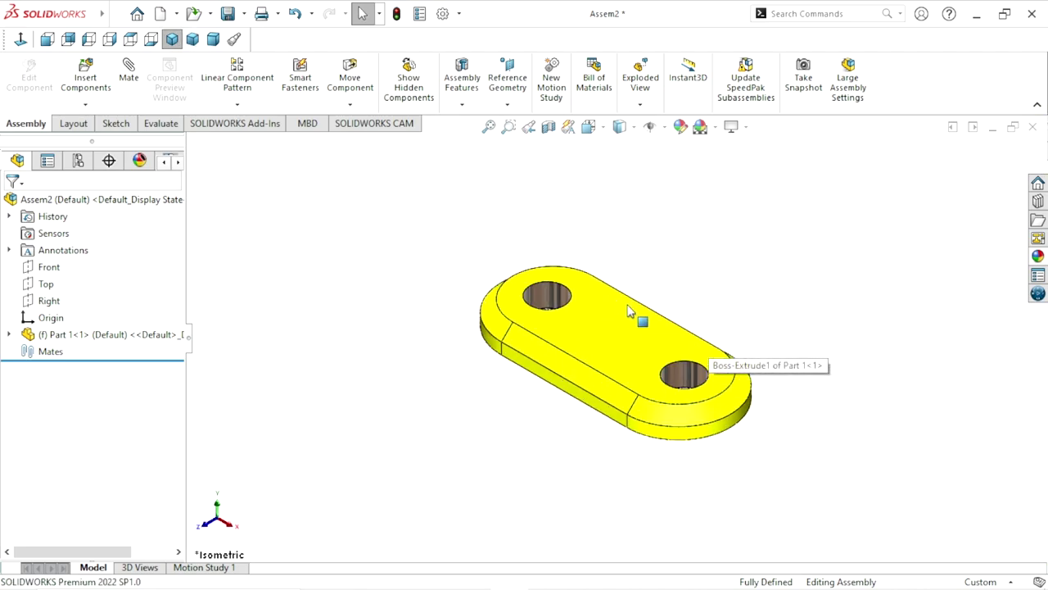
pyautogui.click(102, 79)
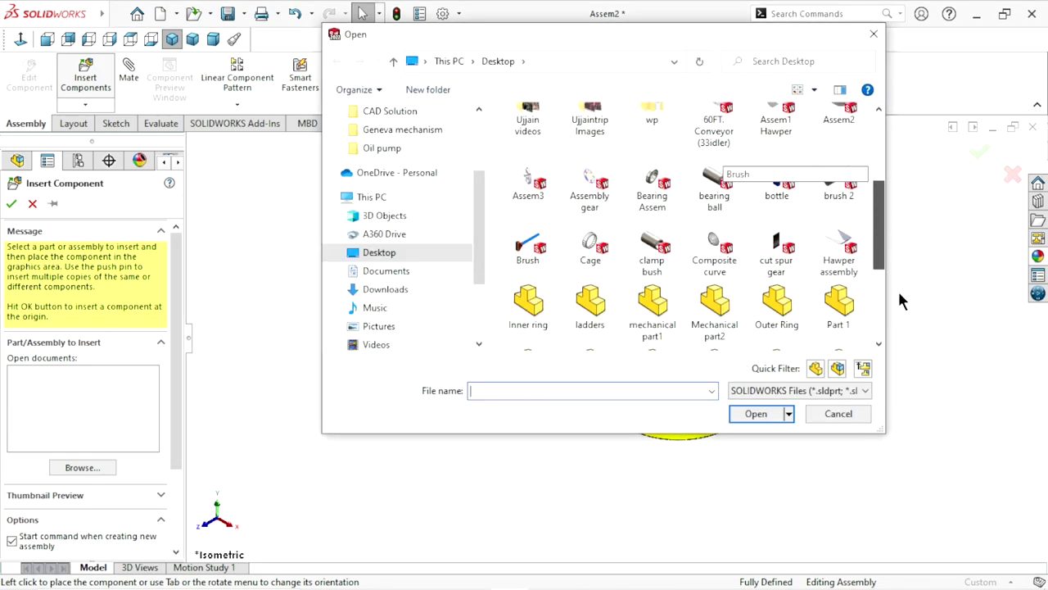
# - Insert Part 2 and Part 3, placing the red Geneva wheel and blue disk beside the plate
pyautogui.moveTo(875, 173); pyautogui.dragTo(892, 311)
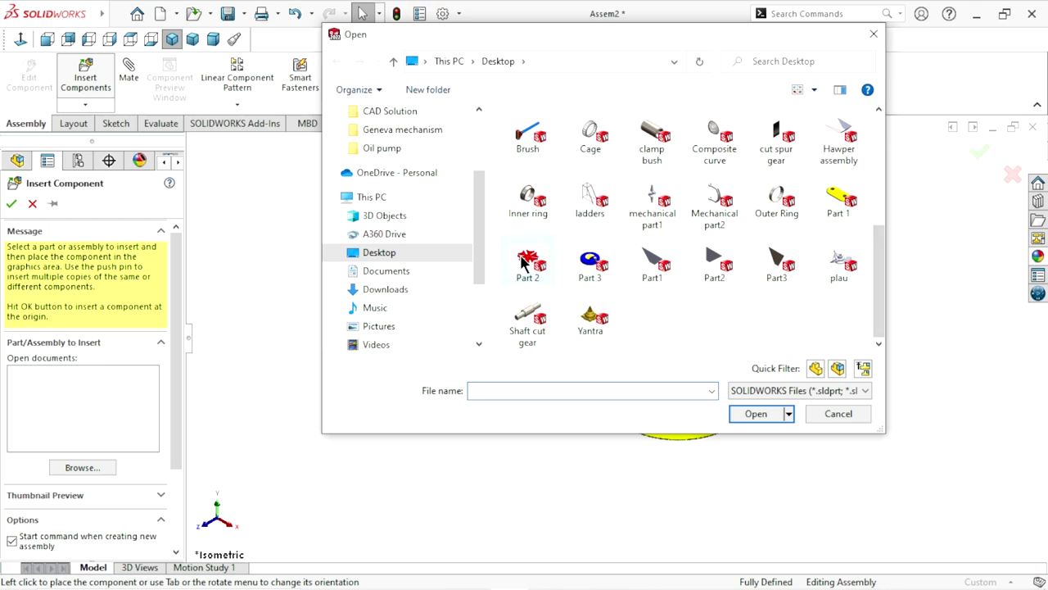
pyautogui.keyDown('ctrl'); pyautogui.click(591, 219); pyautogui.keyUp('ctrl')
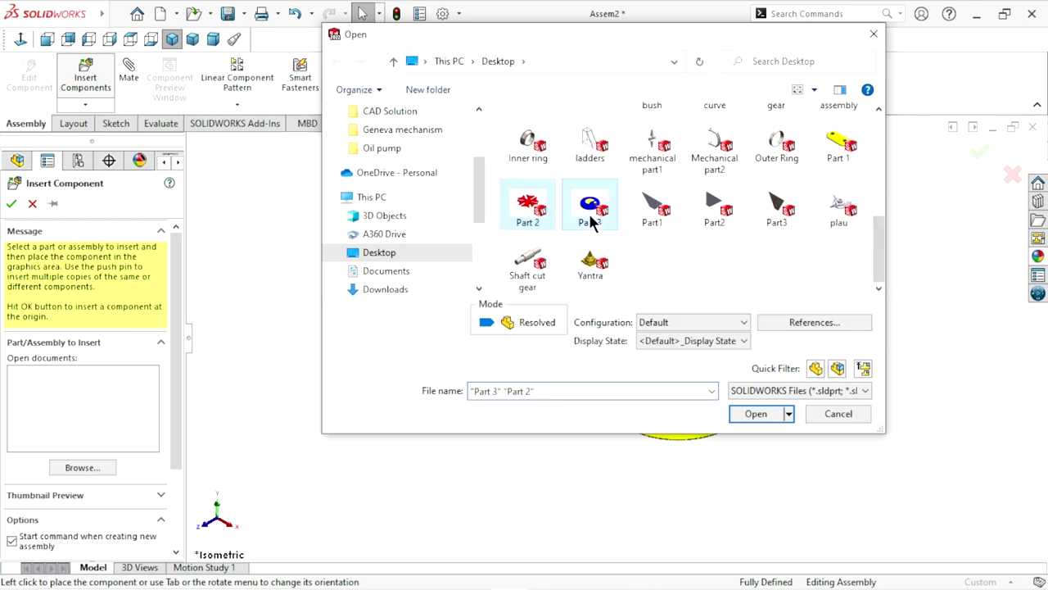
pyautogui.click(746, 415)
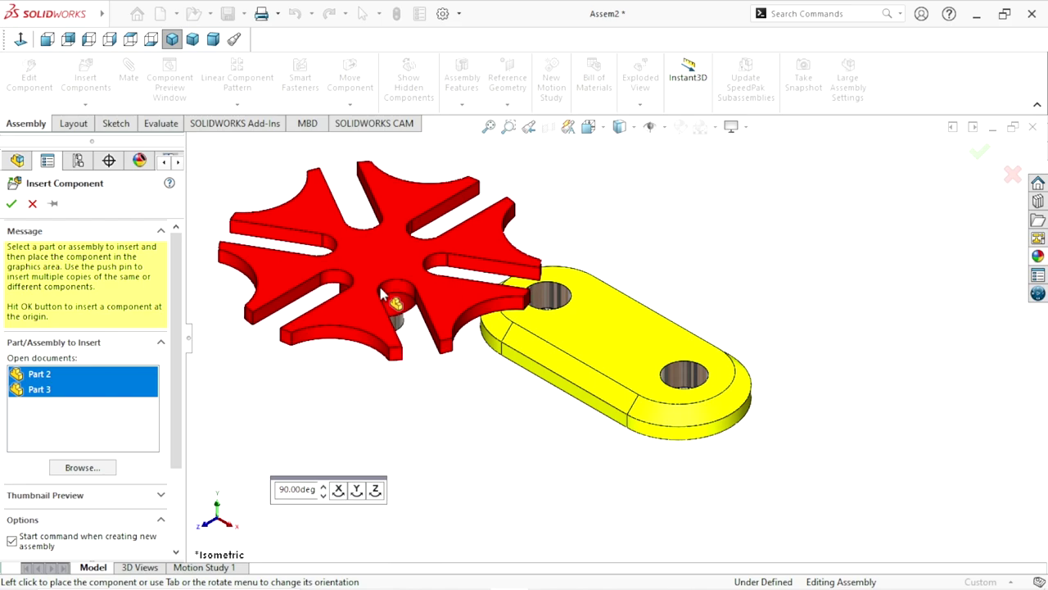
pyautogui.click(380, 294)
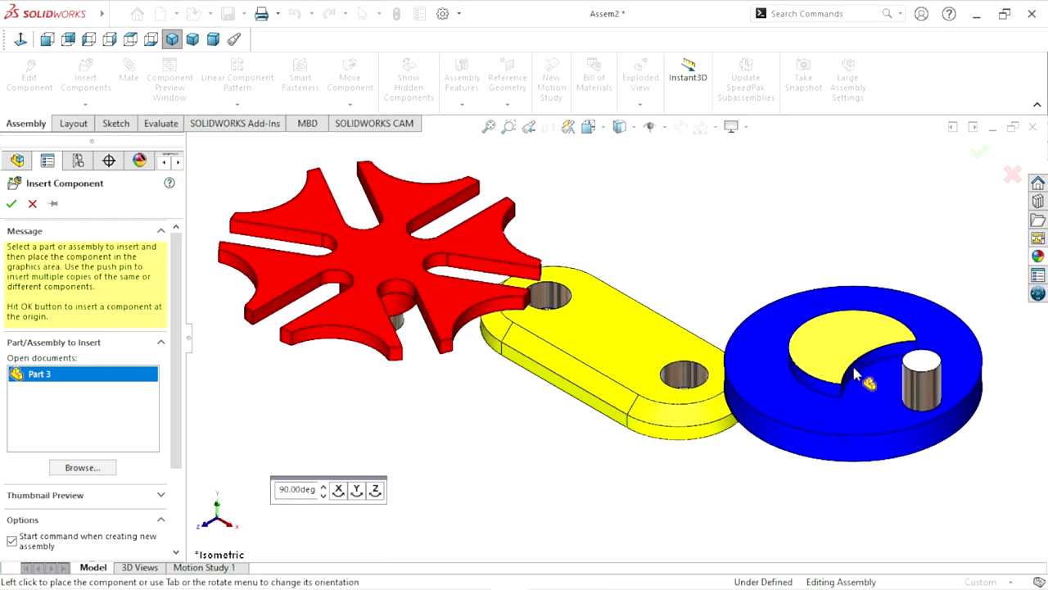
pyautogui.click(870, 376)
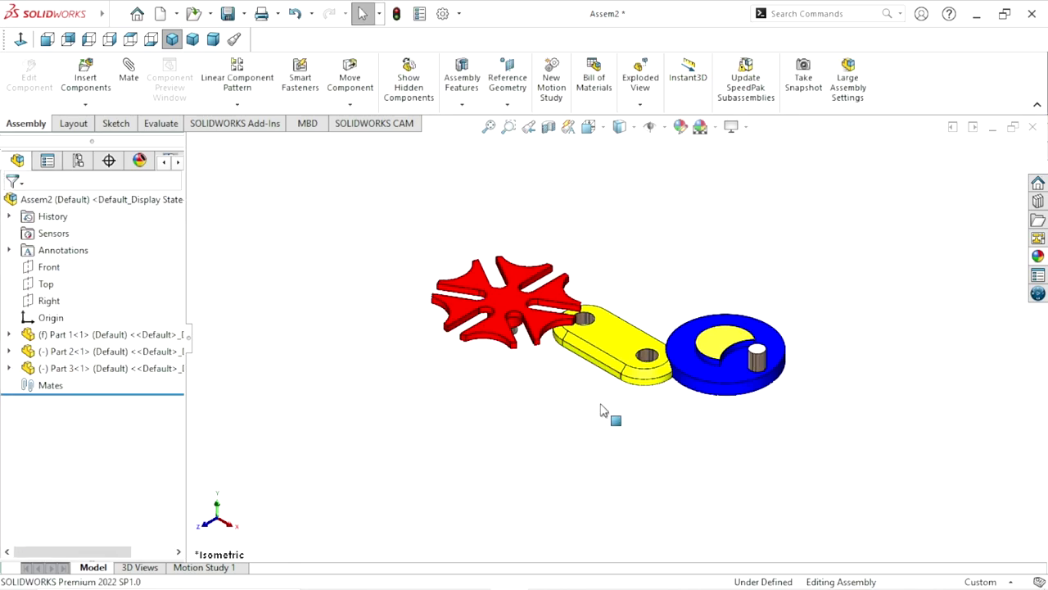
pyautogui.scroll(-1, 627, 351)
pyautogui.scroll(-1, 631, 354)
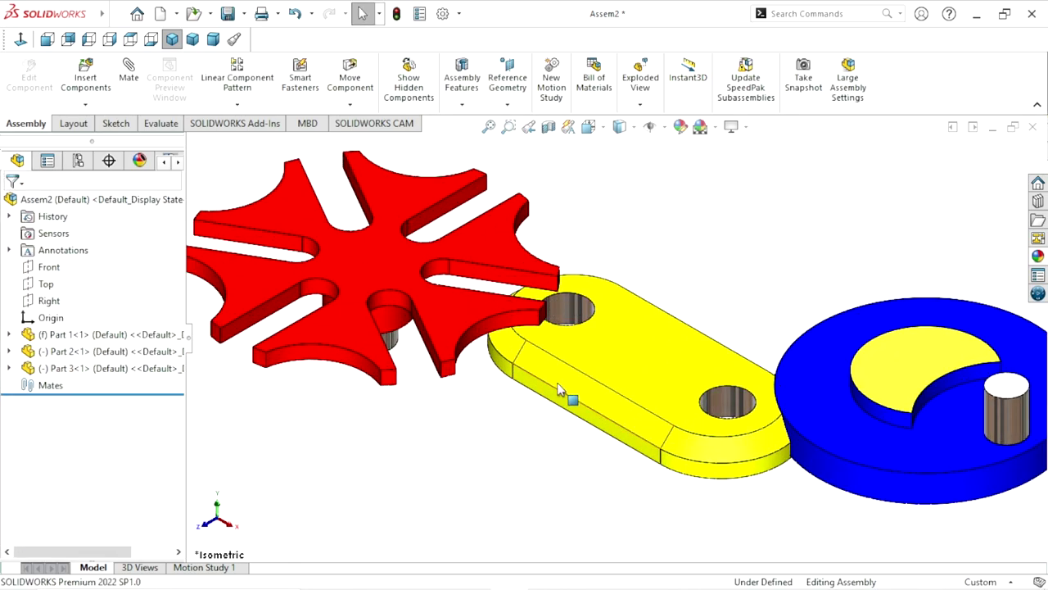
pyautogui.moveTo(562, 398); pyautogui.dragTo(504, 323, button='middle')
pyautogui.press('f')
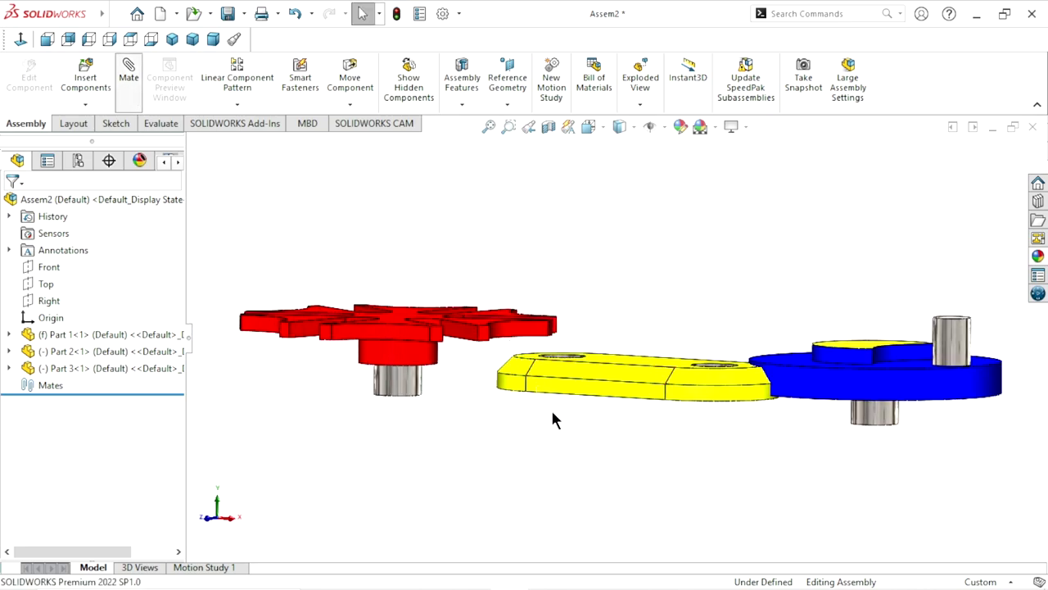
# - Mate the red wheel's shaft concentric with a hole in the yellow plate
pyautogui.click(416, 393)
pyautogui.scroll(-4, 575, 375)
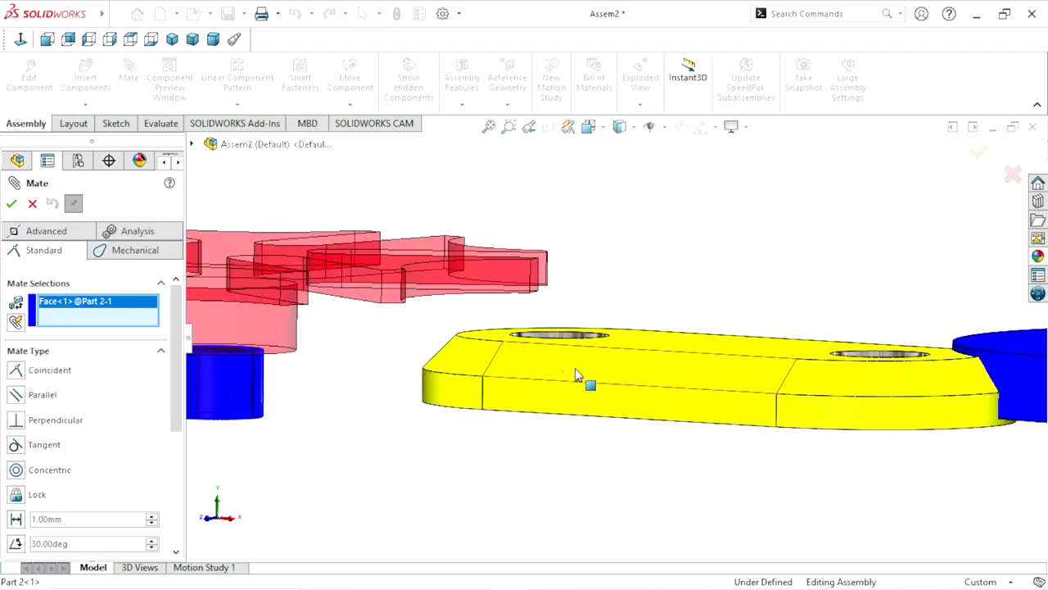
pyautogui.moveTo(647, 303); pyautogui.dragTo(588, 300, button='middle')
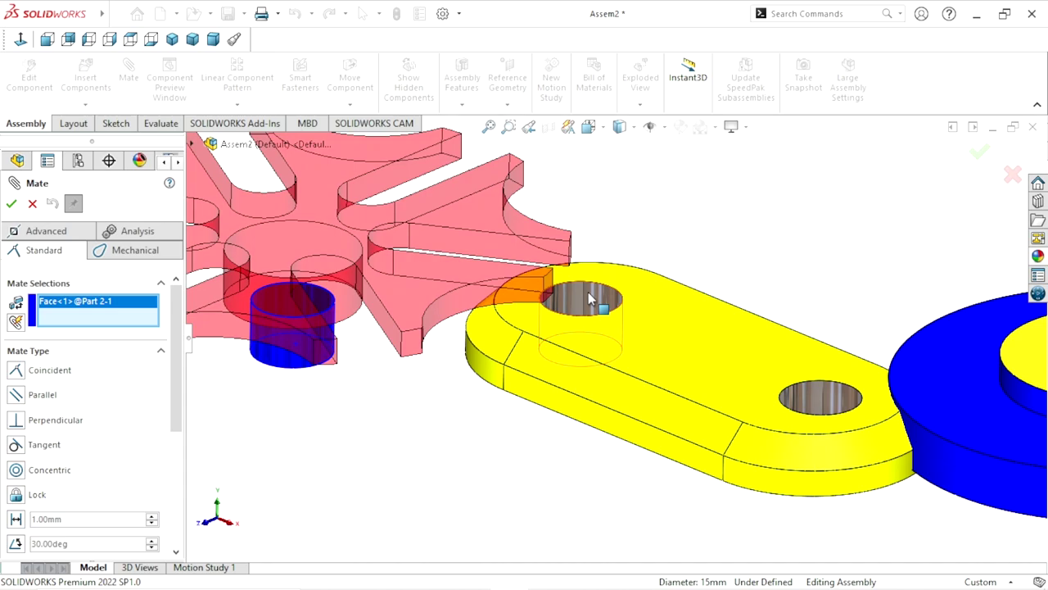
pyautogui.click(588, 300)
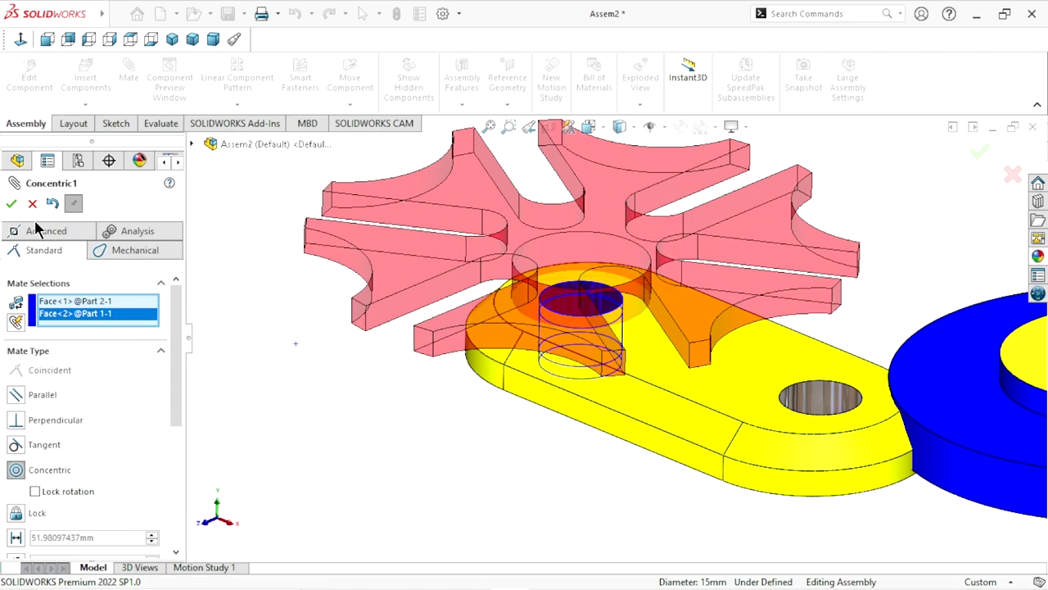
pyautogui.click(11, 204)
# - Mate the wheel's collar face coincident with the plate face so it sits flush
pyautogui.moveTo(527, 456)
pyautogui.mouseDown(button='middle')
pyautogui.moveTo(526, 328)
pyautogui.moveTo(566, 363)
pyautogui.moveTo(548, 379)
pyautogui.moveTo(514, 356)
pyautogui.moveTo(540, 381)
pyautogui.moveTo(498, 286)
pyautogui.moveTo(503, 277)
pyautogui.mouseUp(button='middle')
pyautogui.scroll(-4, 532, 344)
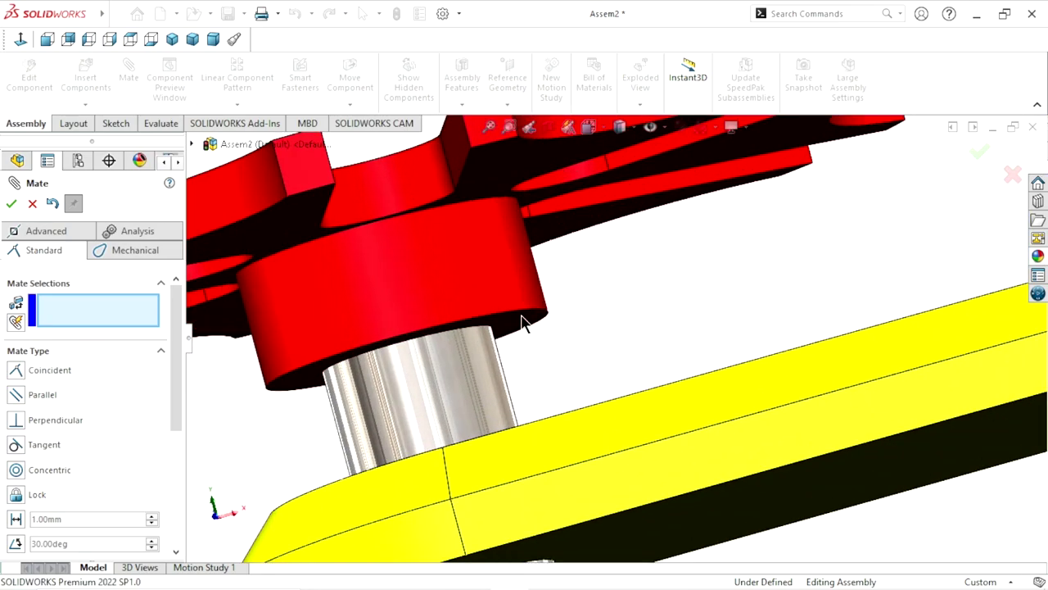
pyautogui.click(522, 325)
pyautogui.moveTo(522, 325)
pyautogui.mouseDown(button='middle')
pyautogui.moveTo(581, 311)
pyautogui.moveTo(598, 330)
pyautogui.moveTo(578, 377)
pyautogui.mouseUp(button='middle')
pyautogui.click(568, 421)
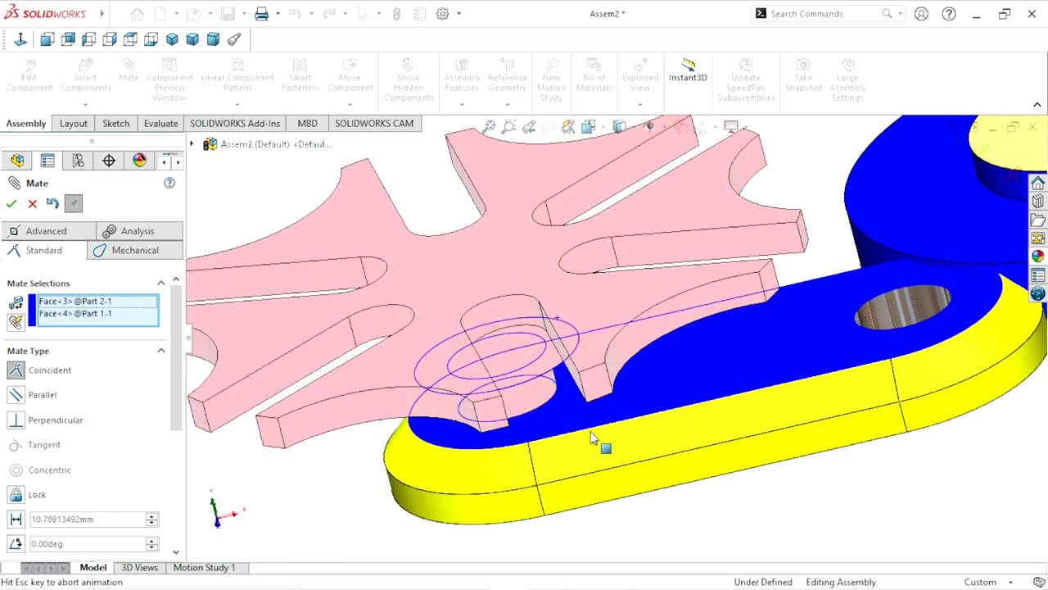
pyautogui.click(761, 455)
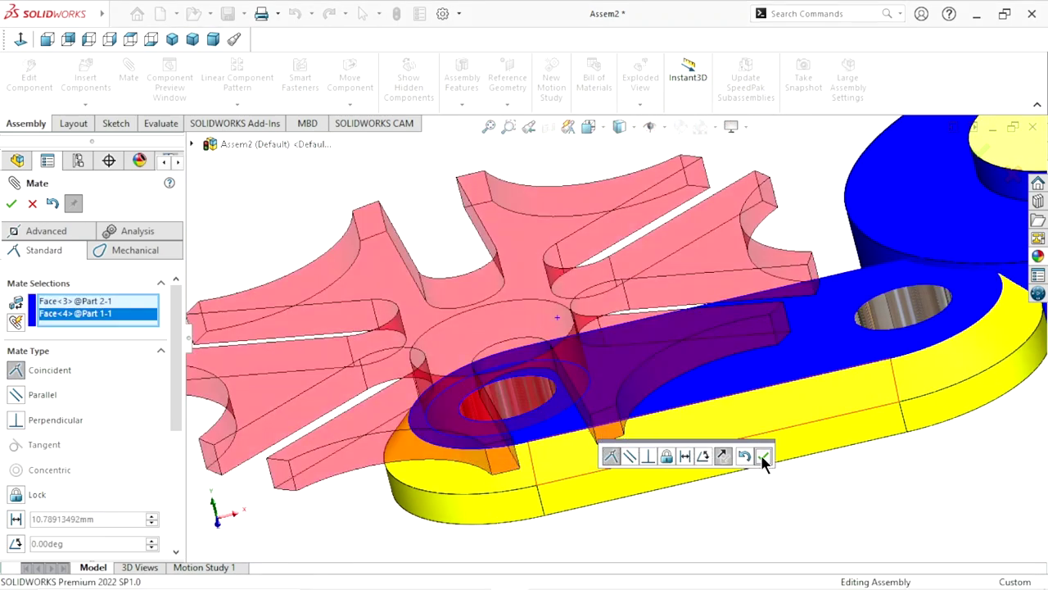
pyautogui.press('f')
pyautogui.moveTo(693, 428)
pyautogui.mouseDown(button='middle')
pyautogui.moveTo(603, 327)
pyautogui.moveTo(780, 360)
pyautogui.mouseUp(button='middle')
# - Mate the blue disk's pin concentric with the plate's second hole
pyautogui.scroll(-5, 781, 361)
pyautogui.click(793, 272)
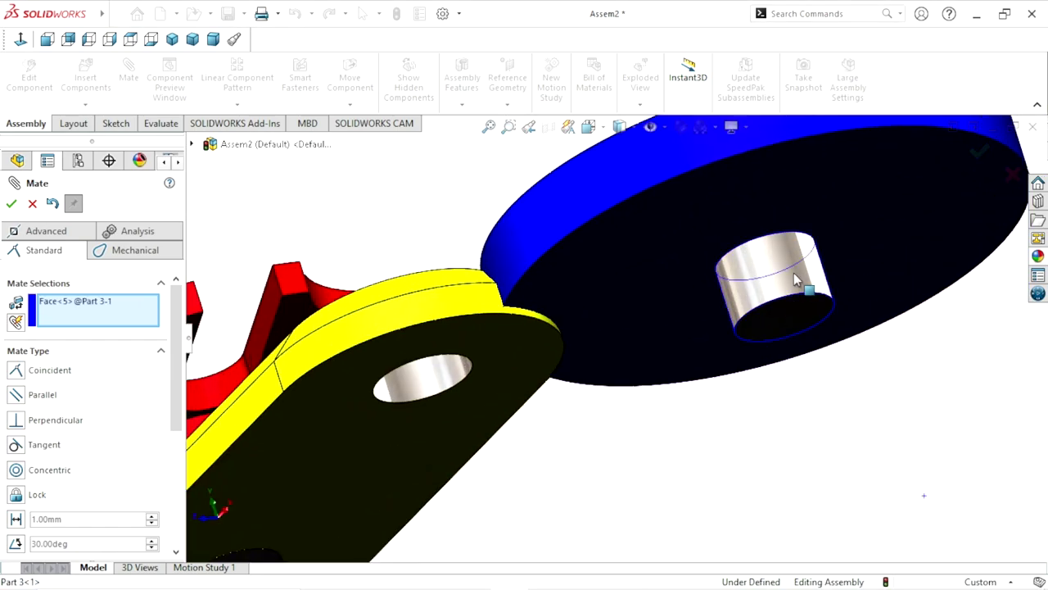
pyautogui.click(426, 389)
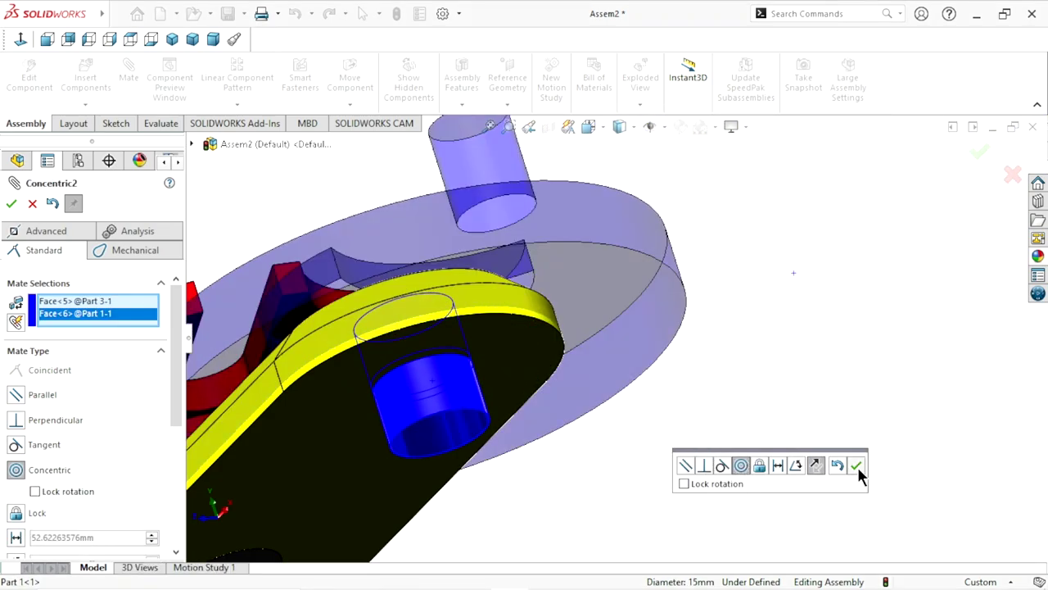
pyautogui.click(856, 465)
# - Mate the blue disk's face coincident with the plate so it sits flush
pyautogui.moveTo(620, 240); pyautogui.dragTo(538, 110, button='middle')
pyautogui.click(556, 313)
pyautogui.scroll(5, 560, 323)
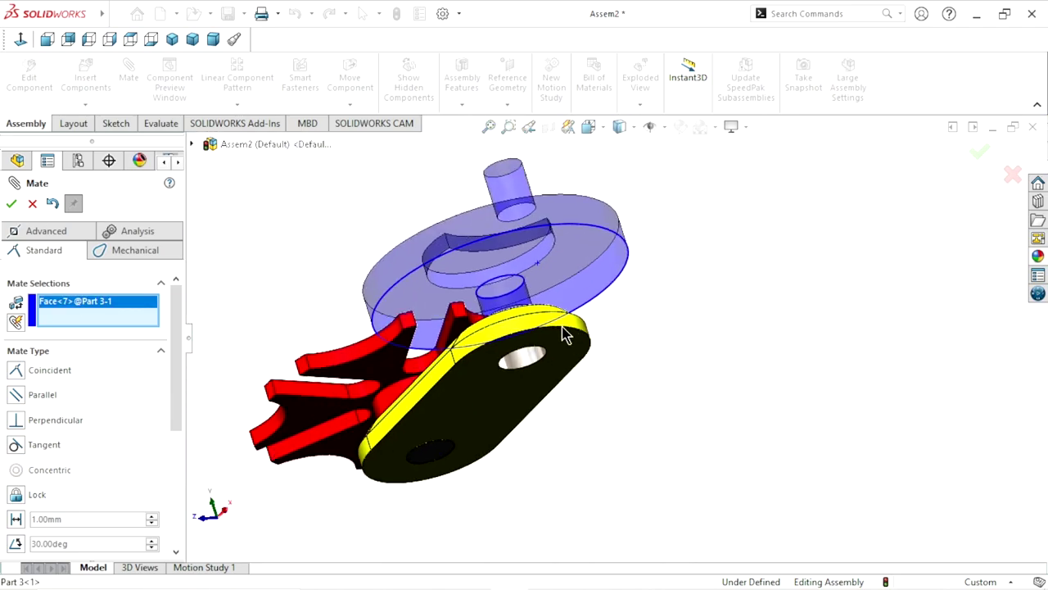
pyautogui.moveTo(562, 326)
pyautogui.mouseDown(button='middle')
pyautogui.moveTo(620, 424)
pyautogui.moveTo(590, 401)
pyautogui.mouseUp(button='middle')
pyautogui.scroll(-5, 511, 401)
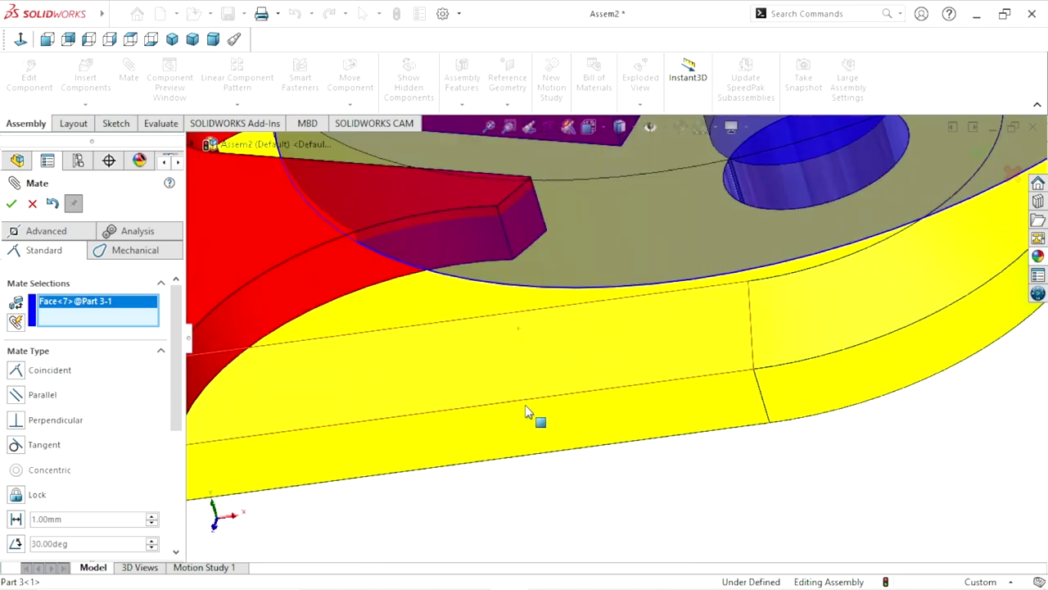
pyautogui.click(475, 304)
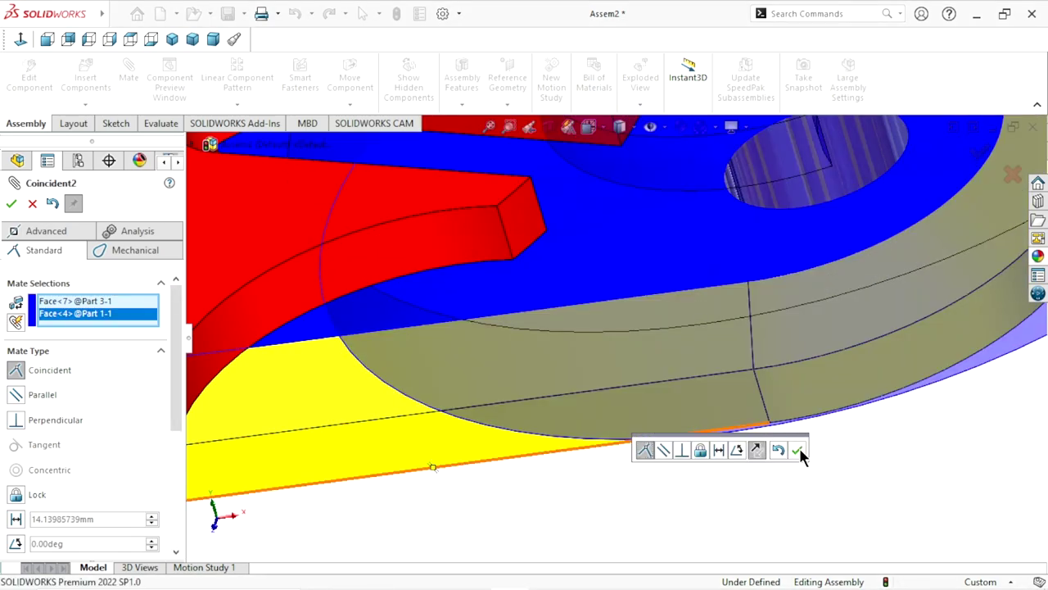
pyautogui.click(799, 449)
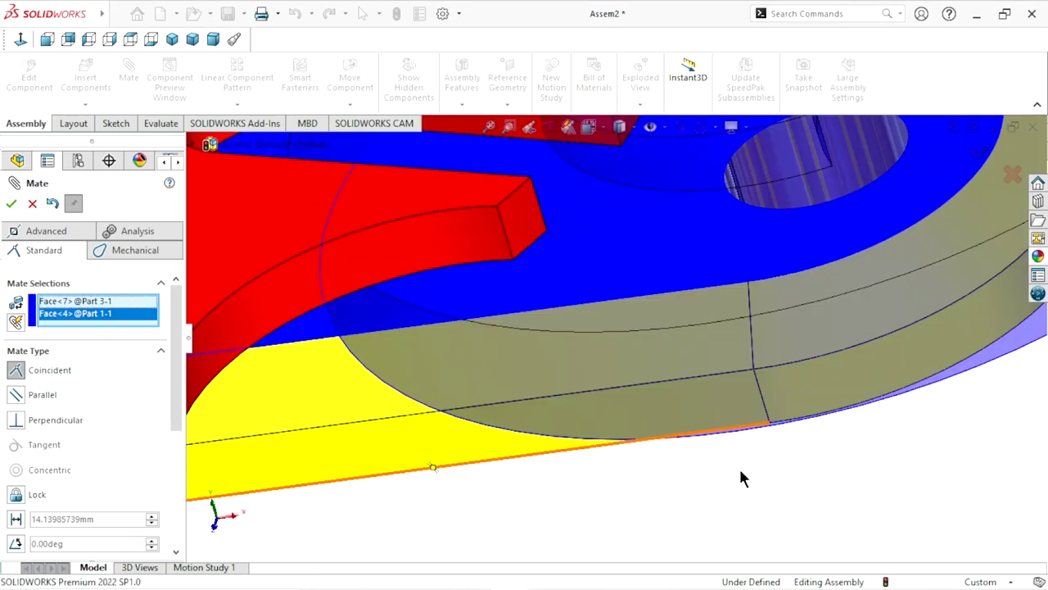
pyautogui.scroll(3, 577, 412)
pyautogui.scroll(2, 598, 421)
pyautogui.moveTo(620, 432)
pyautogui.mouseDown(button='middle')
pyautogui.moveTo(629, 422)
pyautogui.moveTo(644, 457)
pyautogui.mouseUp(button='middle')
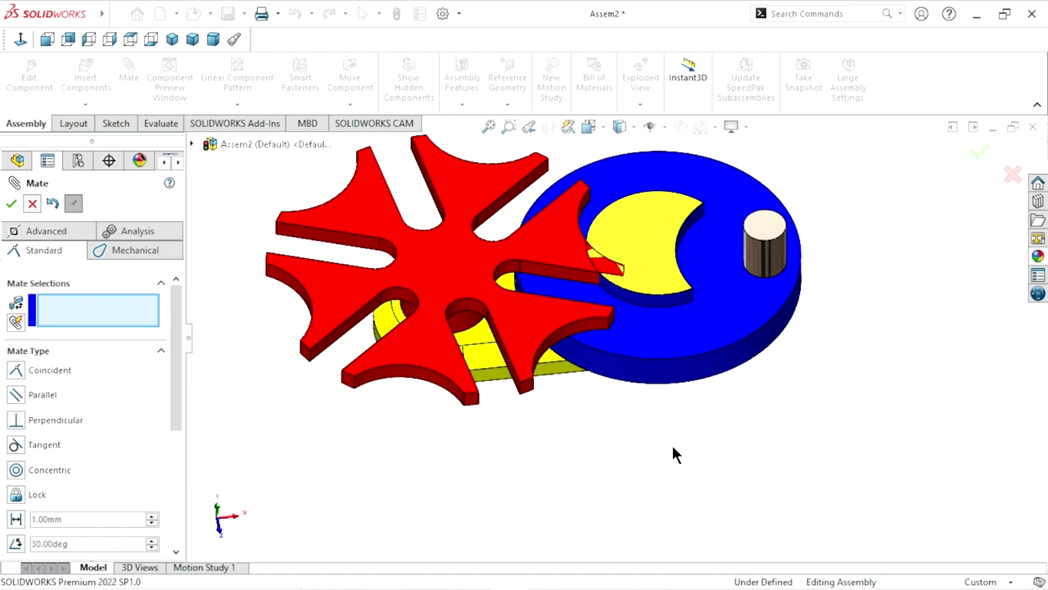
pyautogui.press('Escape')
# - In top view, rotate the blue drive disk so its pin sits at the top
pyautogui.click(663, 355)
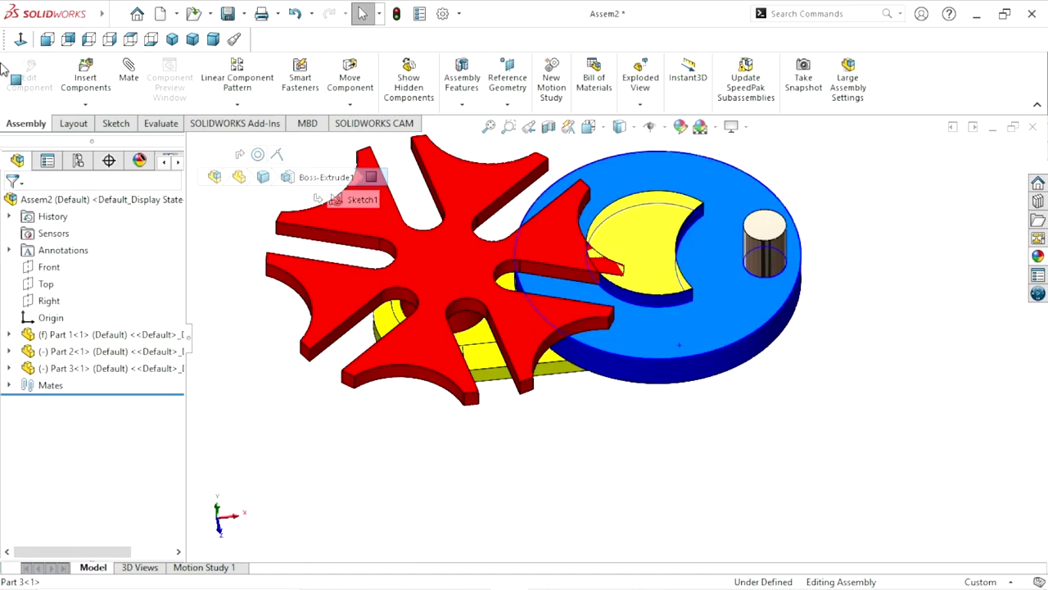
pyautogui.hotkey('ctrl', '5')
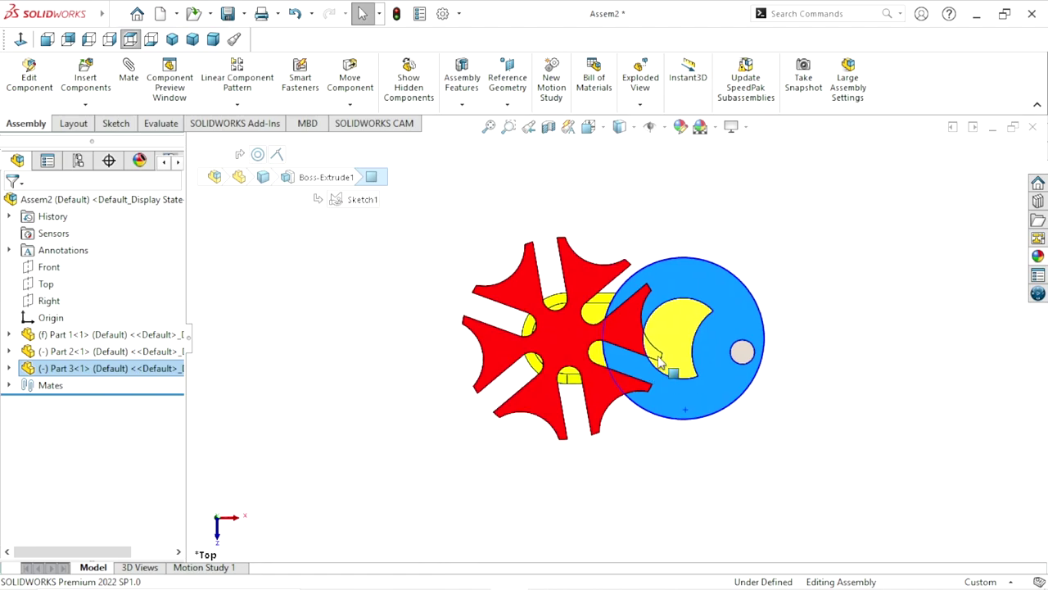
pyautogui.scroll(-3, 663, 376)
pyautogui.scroll(-3, 571, 289)
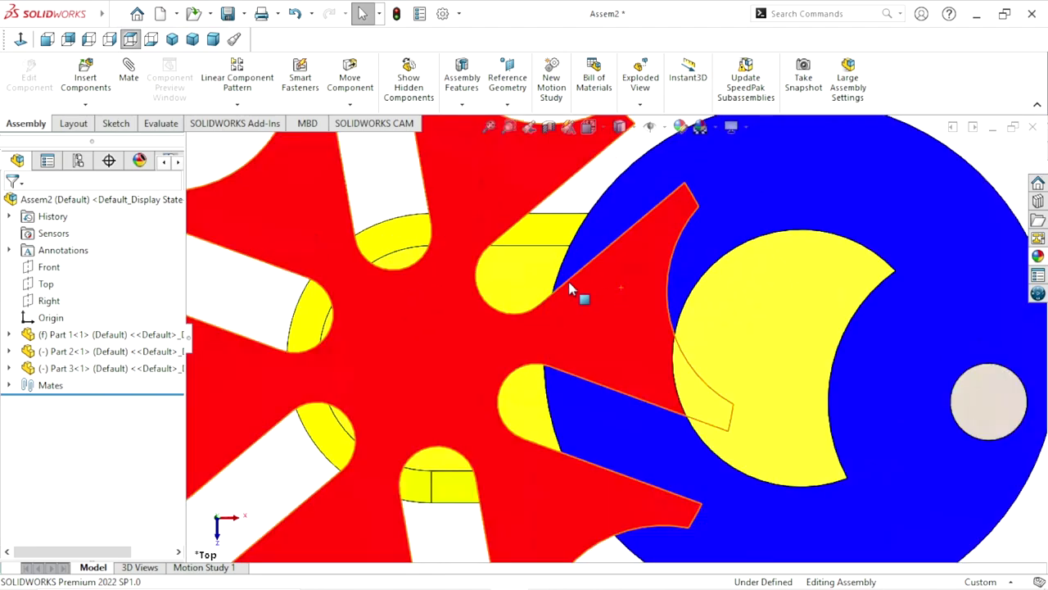
pyautogui.click(632, 328)
pyautogui.moveTo(615, 352); pyautogui.dragTo(633, 377)
pyautogui.scroll(3, 622, 352)
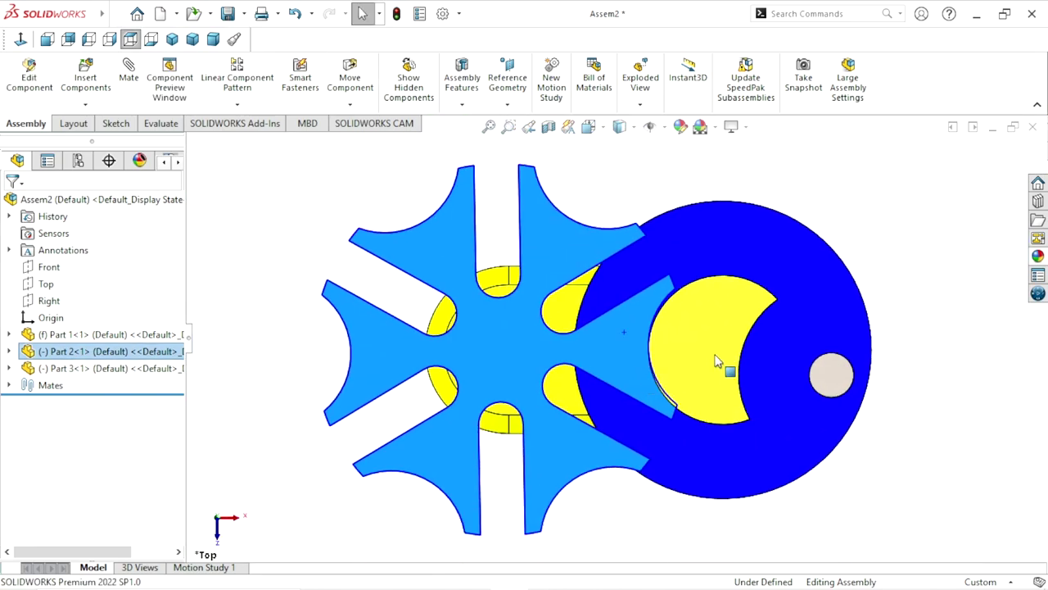
pyautogui.scroll(-3, 715, 362)
pyautogui.click(859, 319)
pyautogui.moveTo(859, 320)
pyautogui.mouseDown()
pyautogui.moveTo(575, 237)
pyautogui.moveTo(517, 261)
pyautogui.mouseUp()
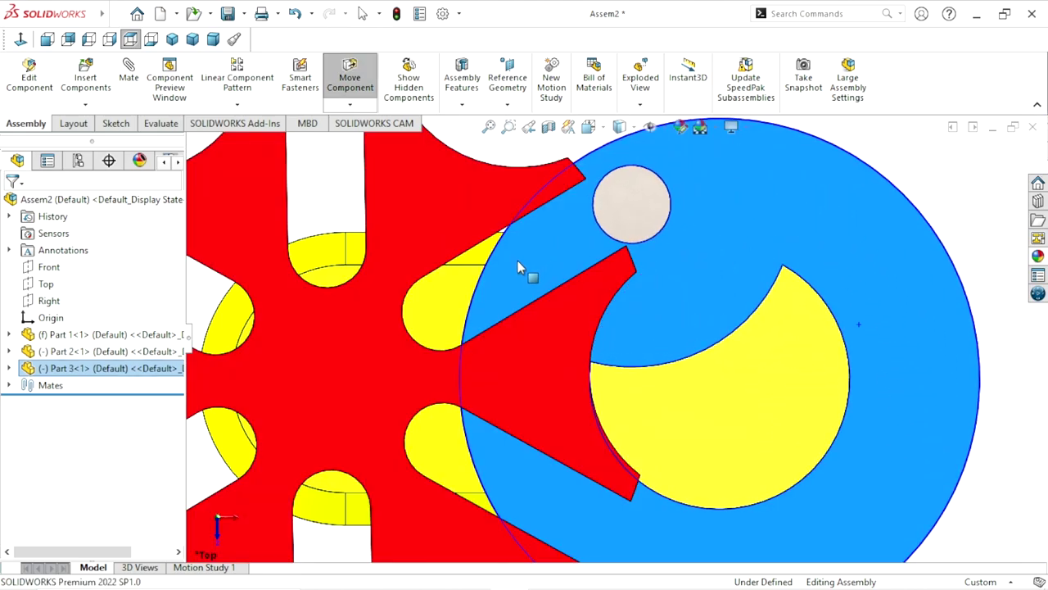
pyautogui.press('Escape')
# - Turn the red Geneva wheel so a slot faces the pin, up against the yellow hub
pyautogui.scroll(-3, 628, 435)
pyautogui.click(563, 483)
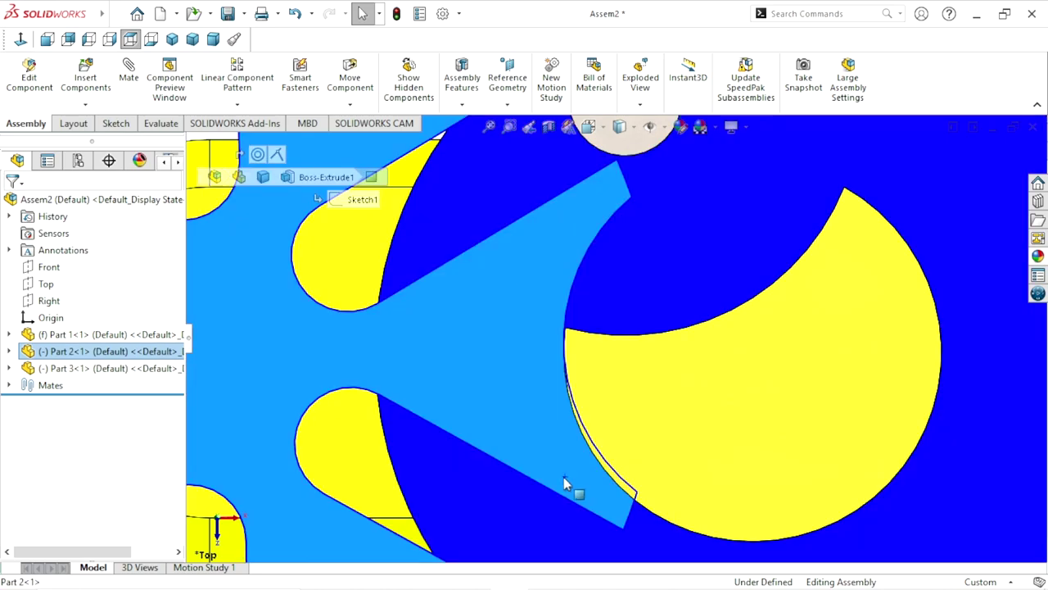
pyautogui.moveTo(563, 483); pyautogui.dragTo(556, 484)
pyautogui.press('Escape')
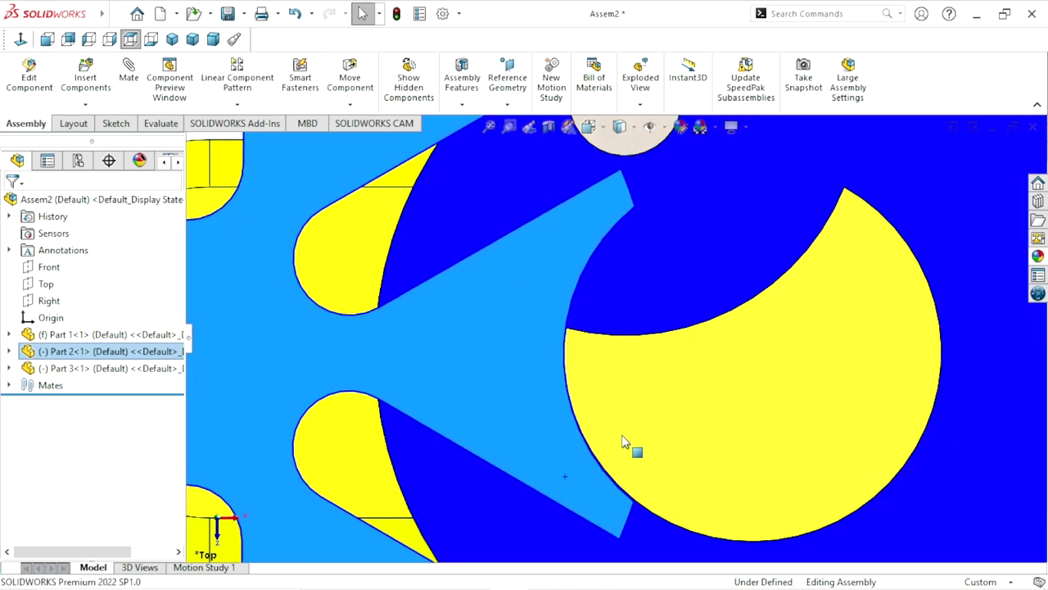
pyautogui.scroll(-2, 622, 442)
pyautogui.scroll(-1, 627, 464)
pyautogui.scroll(-1, 636, 499)
pyautogui.scroll(-1, 639, 432)
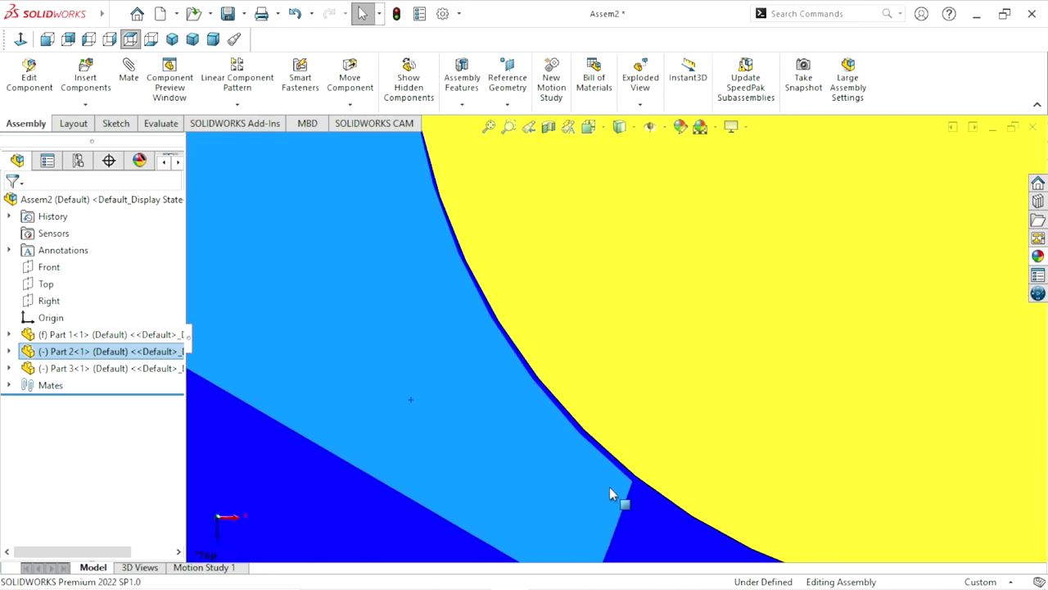
pyautogui.moveTo(610, 489); pyautogui.dragTo(624, 482)
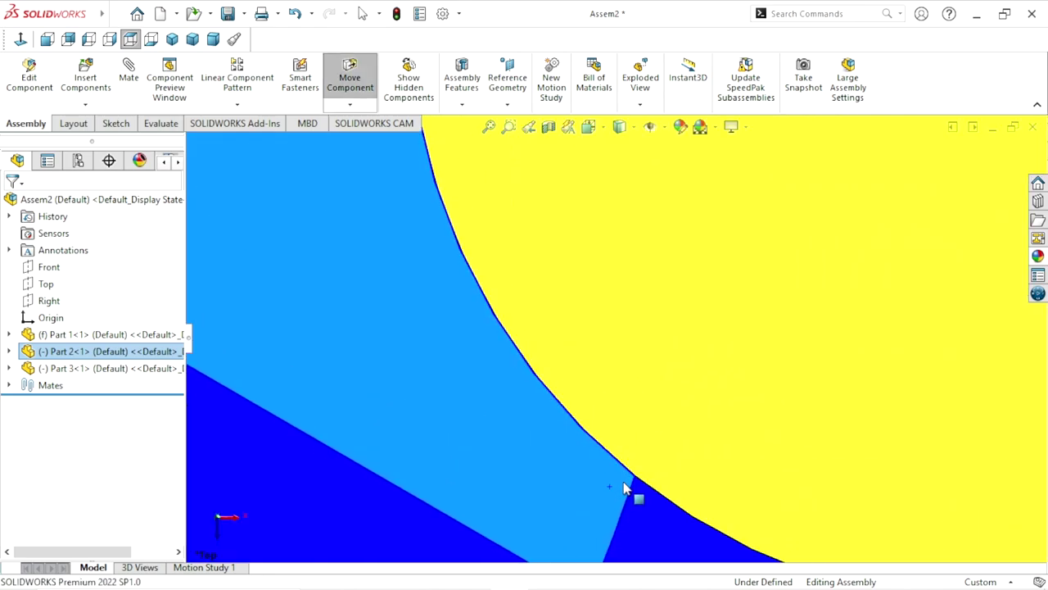
pyautogui.press('Escape')
pyautogui.scroll(3, 618, 482)
pyautogui.scroll(-2, 615, 287)
pyautogui.scroll(-2, 579, 255)
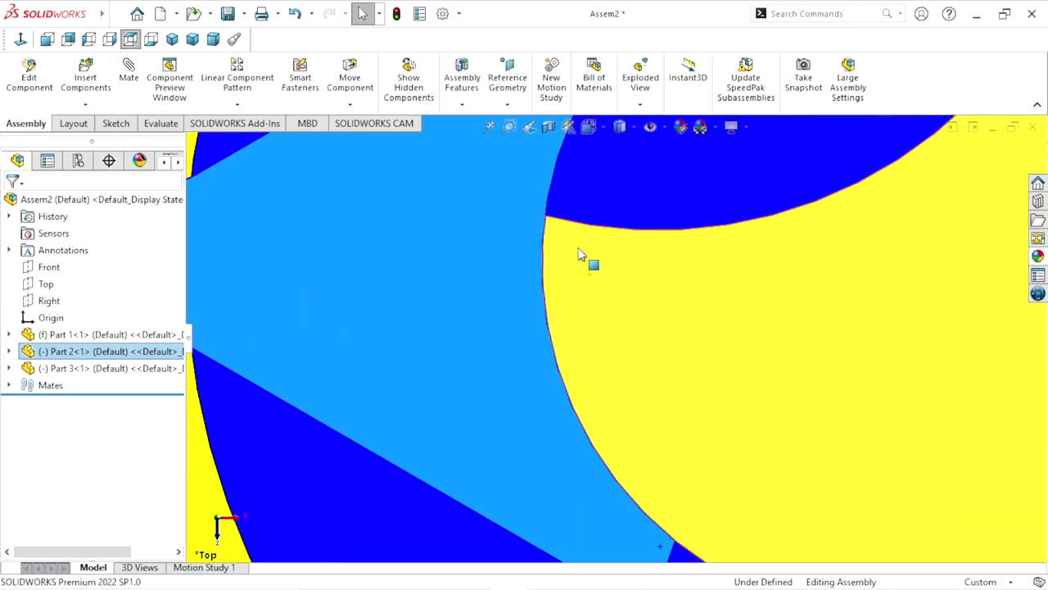
pyautogui.scroll(-2, 579, 255)
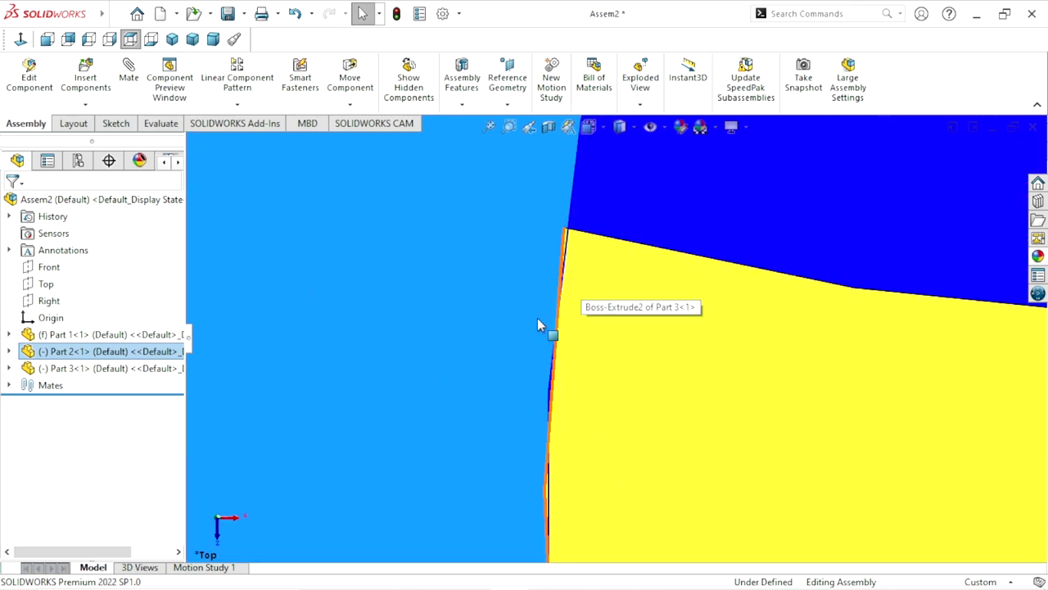
pyautogui.scroll(3, 546, 297)
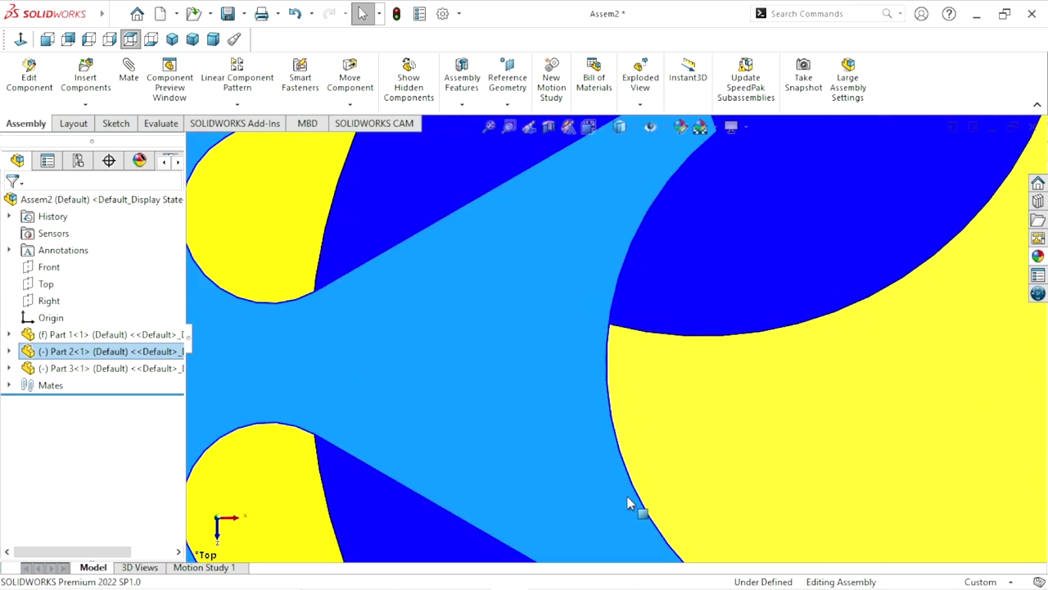
pyautogui.scroll(5, 628, 503)
pyautogui.scroll(-1, 632, 451)
pyautogui.scroll(-1, 634, 456)
pyautogui.scroll(-3, 628, 433)
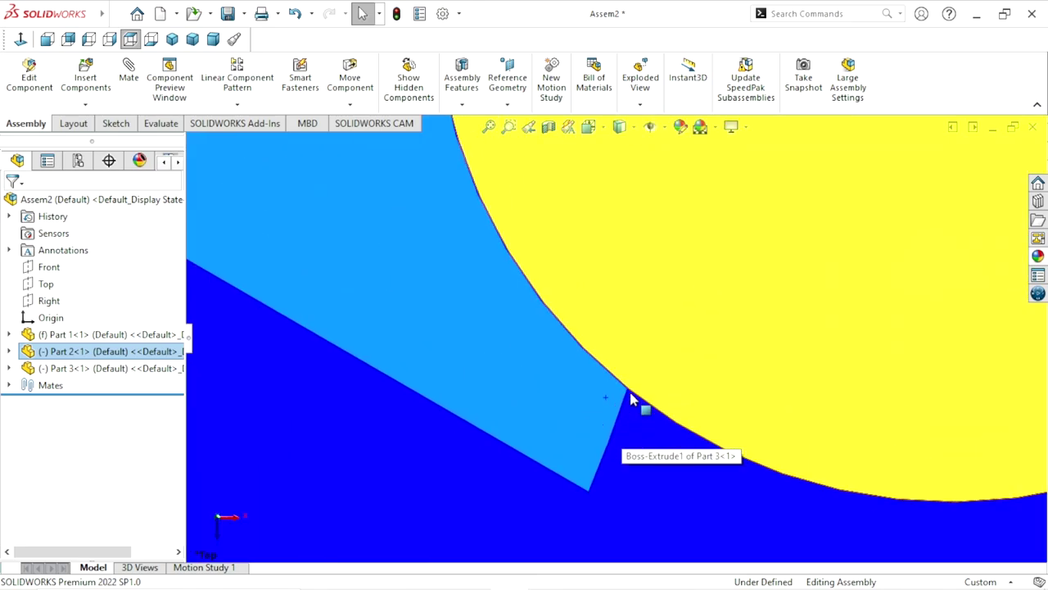
pyautogui.scroll(-2, 631, 398)
pyautogui.scroll(-2, 627, 402)
pyautogui.scroll(-1, 603, 405)
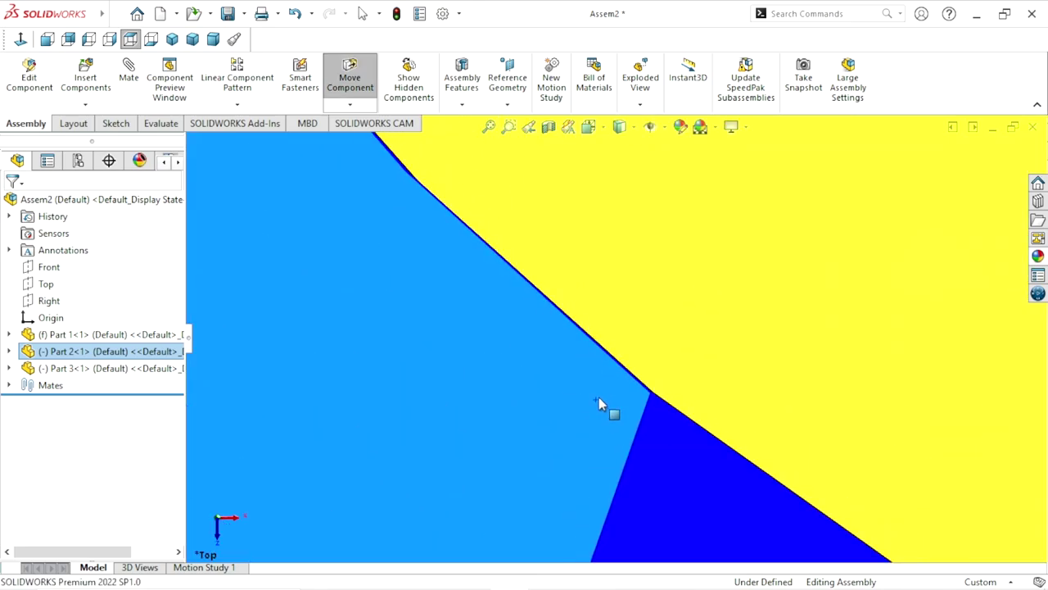
pyautogui.press('Escape')
# - Turn the drive disk so its pin sits at the mouth of a wheel slot
pyautogui.scroll(2, 599, 394)
pyautogui.scroll(2, 598, 385)
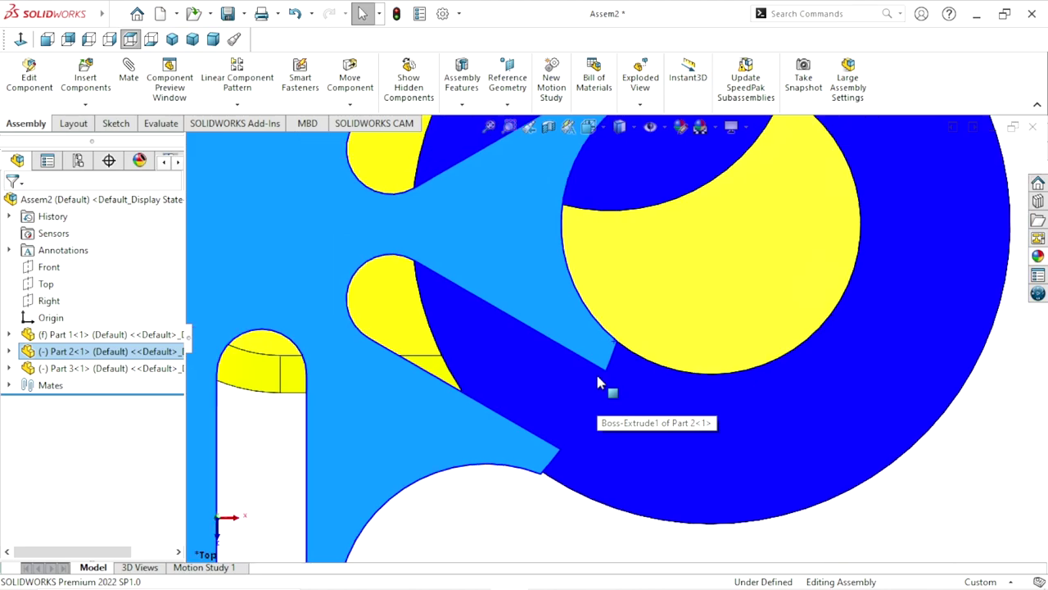
pyautogui.scroll(3, 598, 384)
pyautogui.scroll(-3, 606, 241)
pyautogui.scroll(-2, 614, 224)
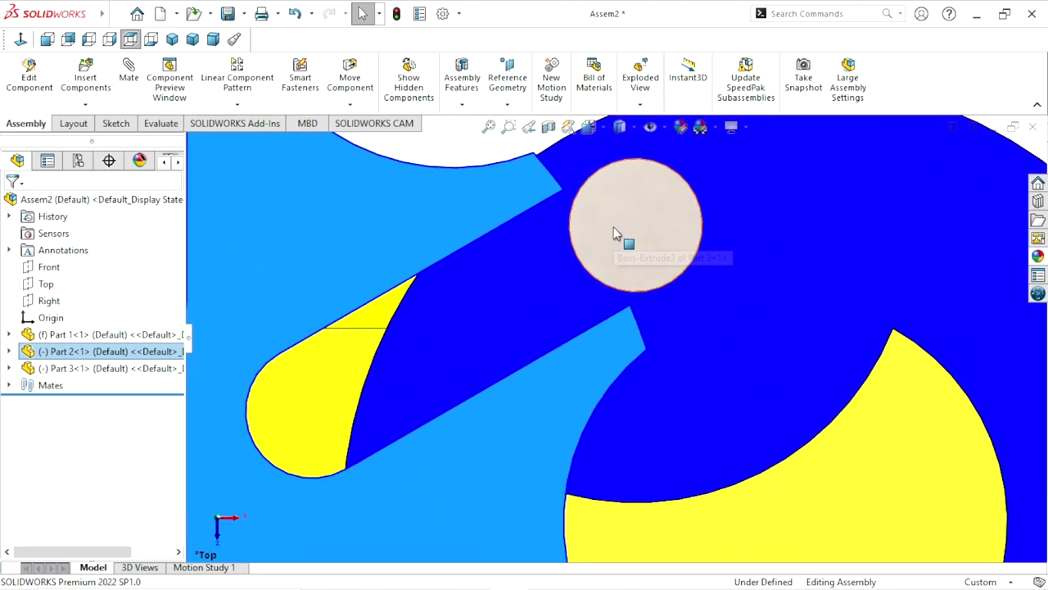
pyautogui.click(615, 223)
pyautogui.scroll(-1, 601, 226)
pyautogui.moveTo(589, 232); pyautogui.dragTo(570, 237)
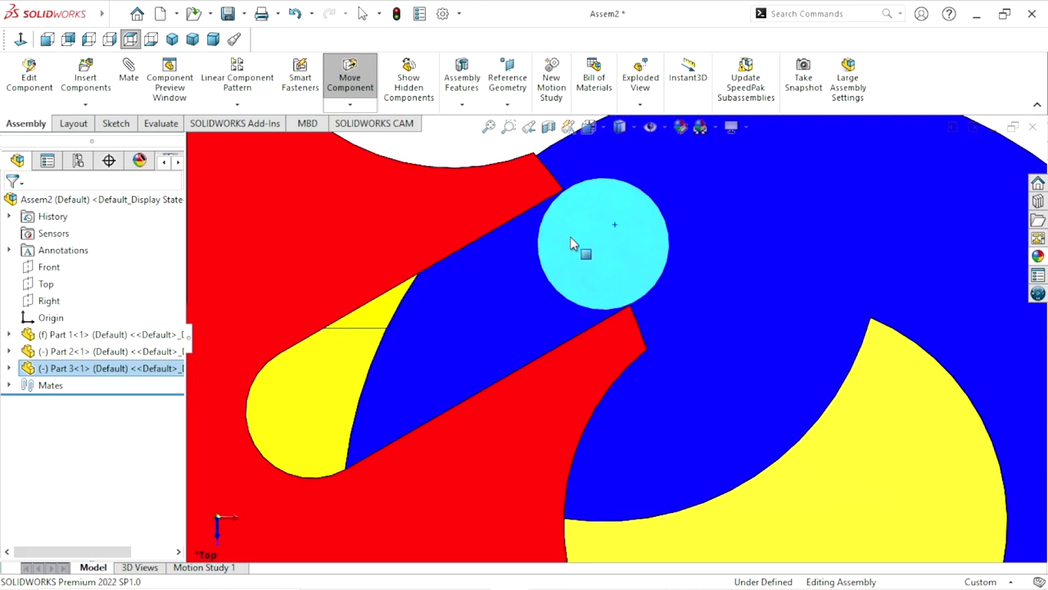
pyautogui.press('Escape')
pyautogui.scroll(5, 570, 295)
pyautogui.scroll(-5, 616, 459)
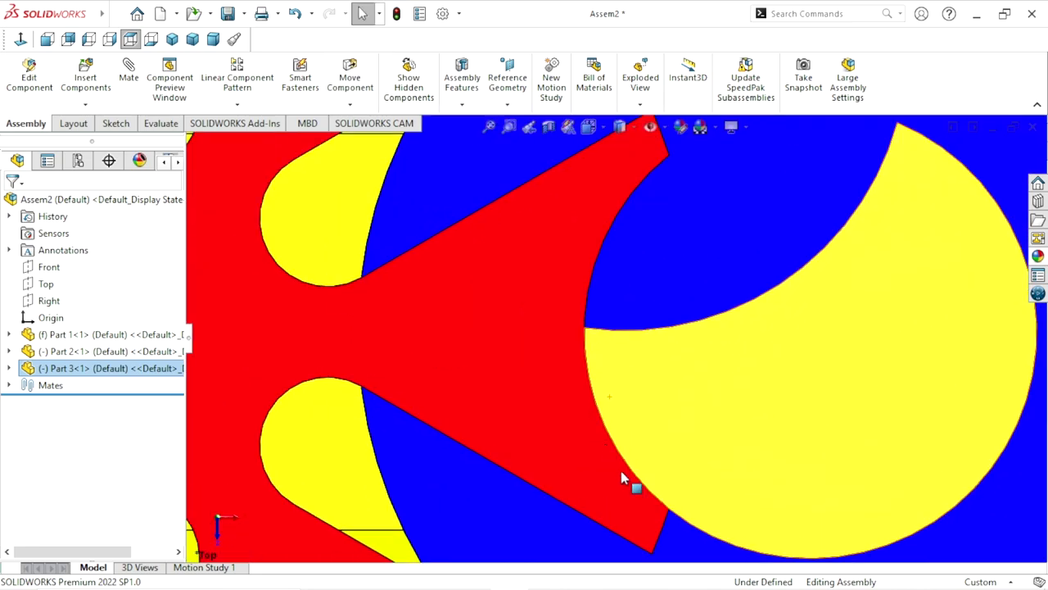
pyautogui.scroll(-3, 622, 479)
pyautogui.scroll(3, 651, 475)
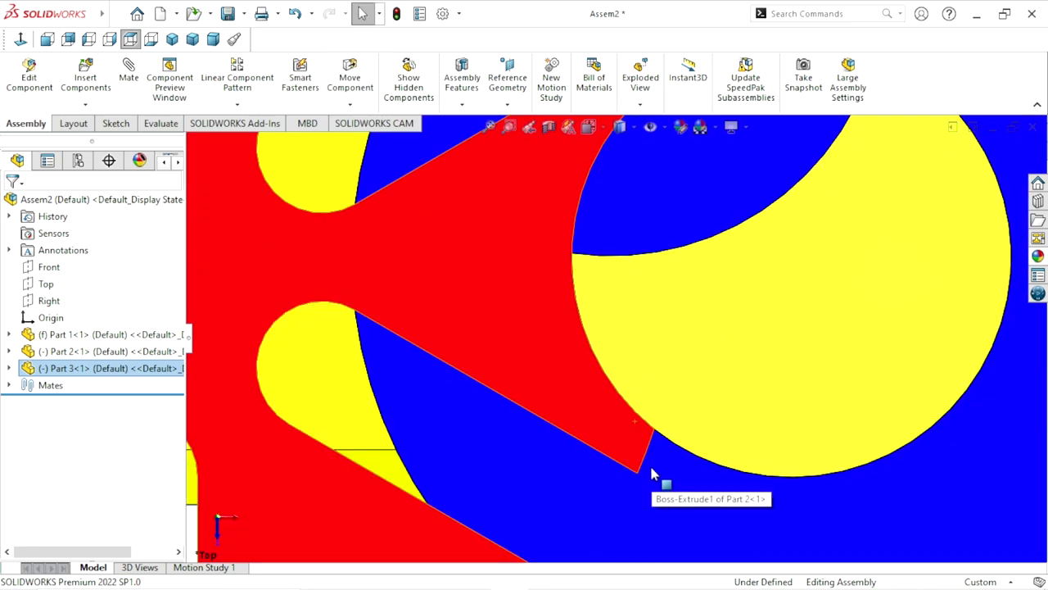
pyautogui.scroll(3, 651, 473)
pyautogui.click(881, 440)
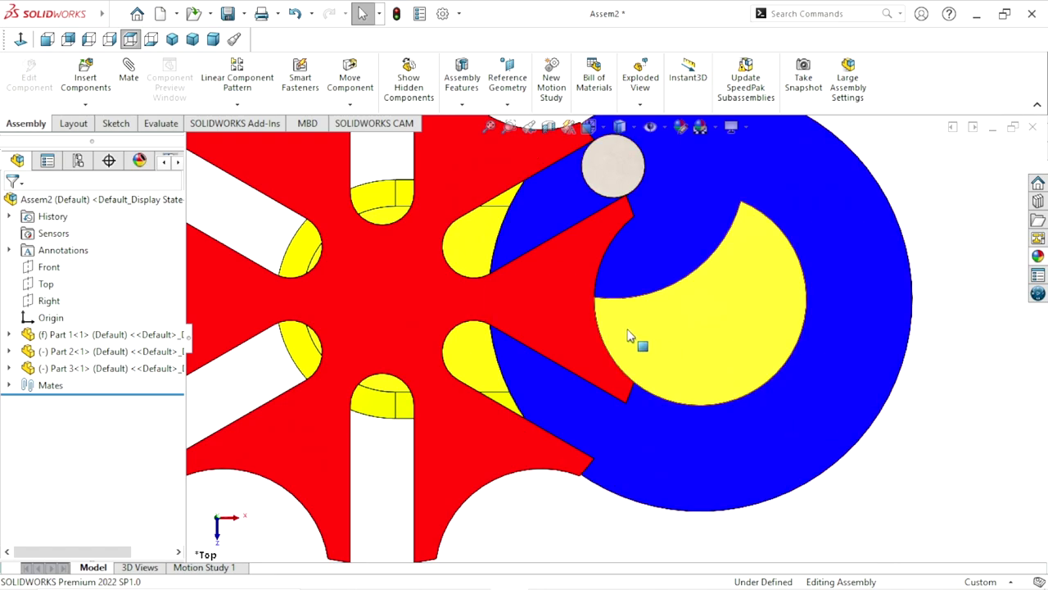
pyautogui.scroll(-3, 629, 336)
pyautogui.scroll(-3, 682, 386)
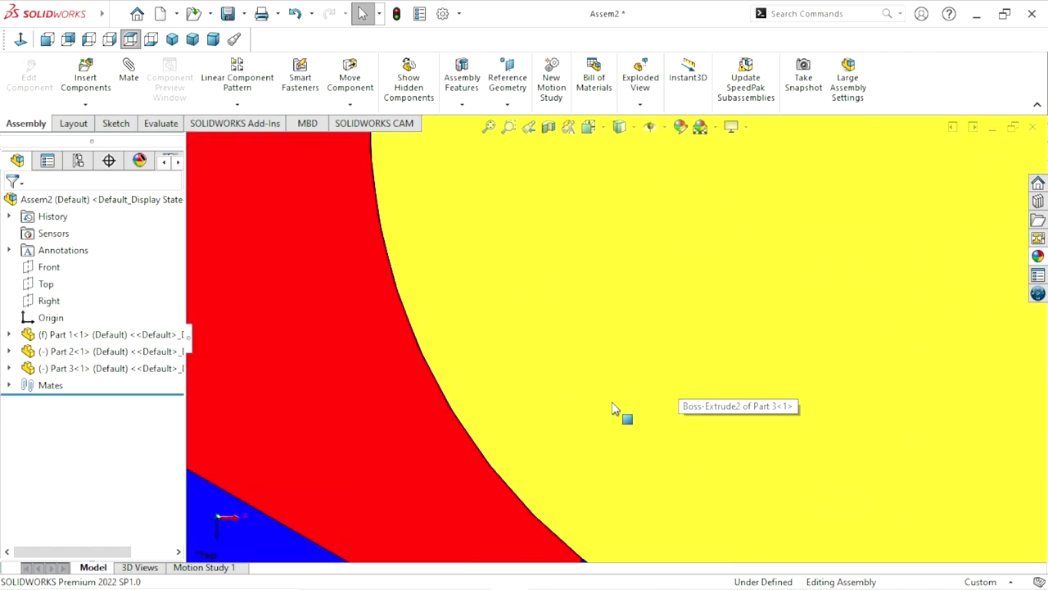
pyautogui.scroll(2, 613, 410)
pyautogui.scroll(3, 616, 402)
pyautogui.scroll(1, 618, 397)
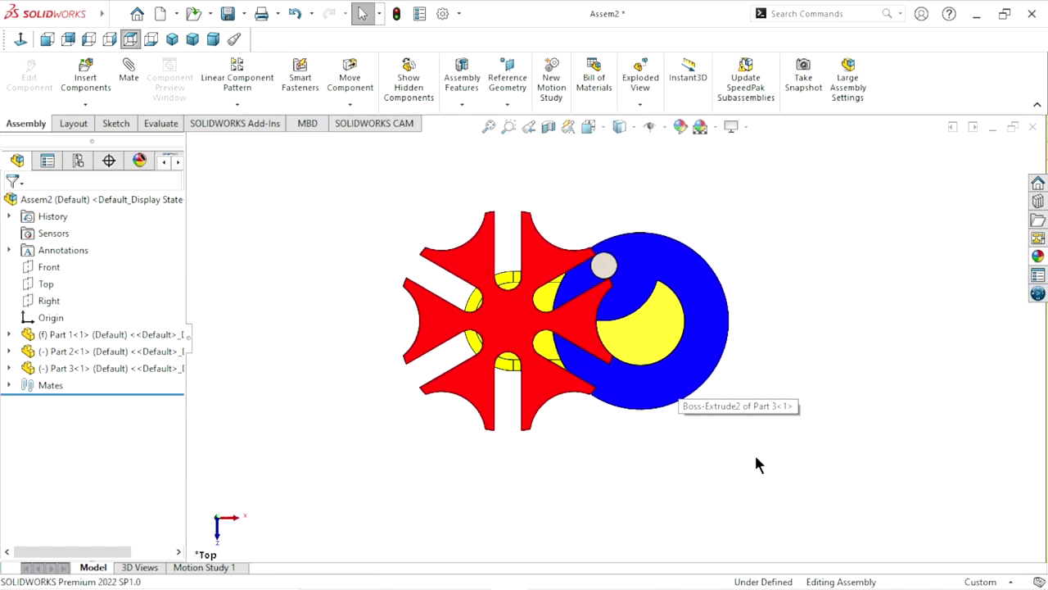
# - Show the assembly in Trimetric view and open Motion Study 1
pyautogui.click(172, 41)
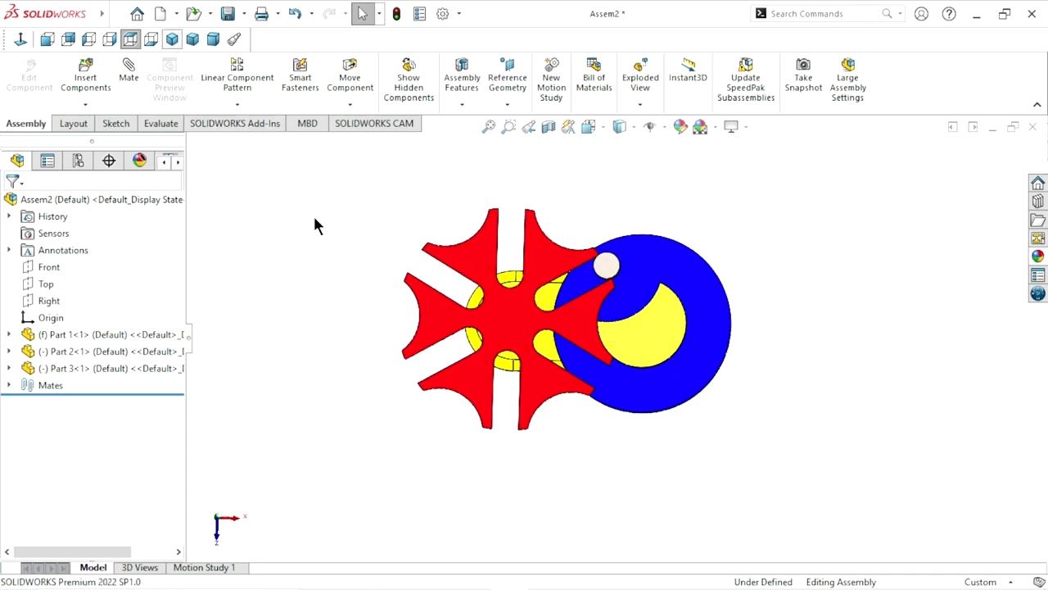
pyautogui.scroll(-2, 793, 328)
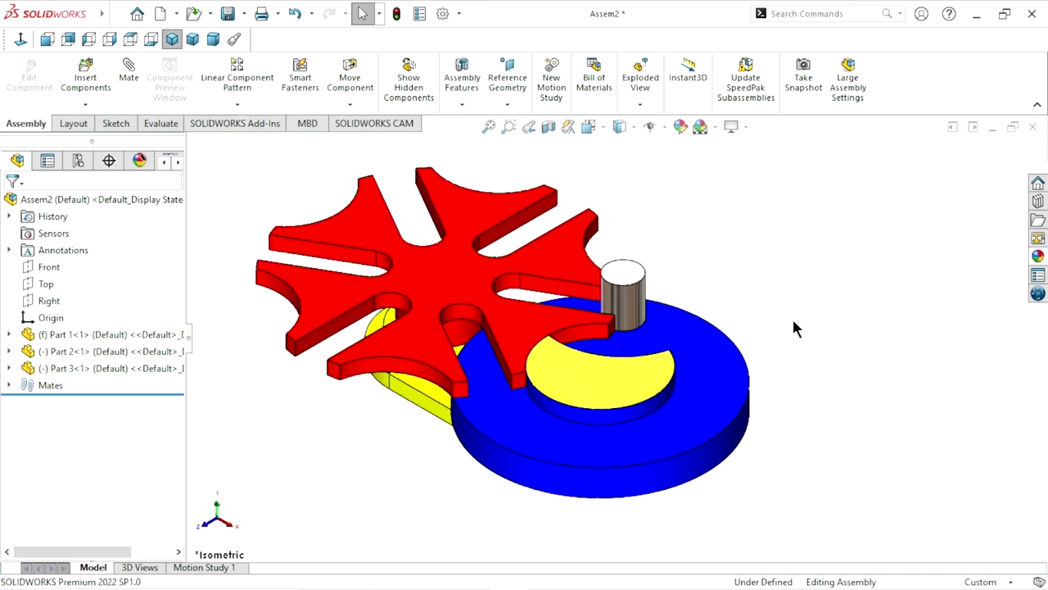
pyautogui.click(193, 39)
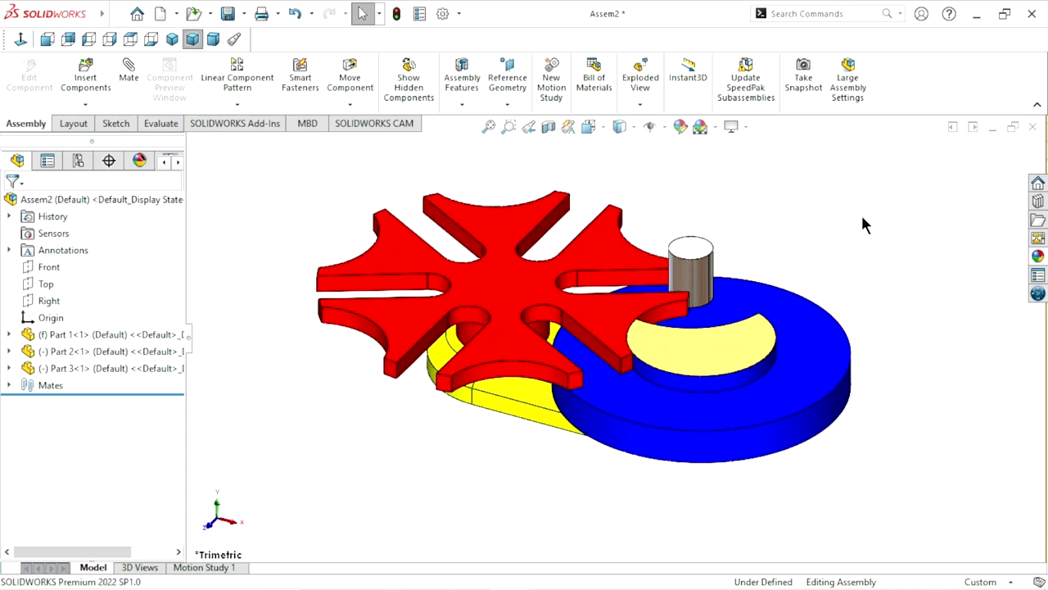
pyautogui.scroll(2, 605, 300)
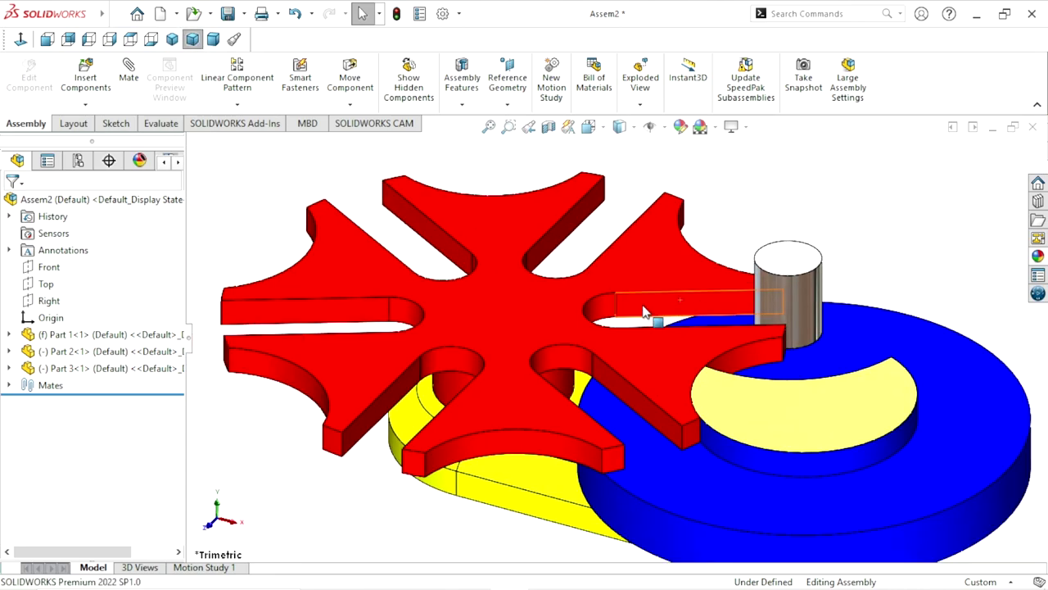
pyautogui.scroll(2, 668, 352)
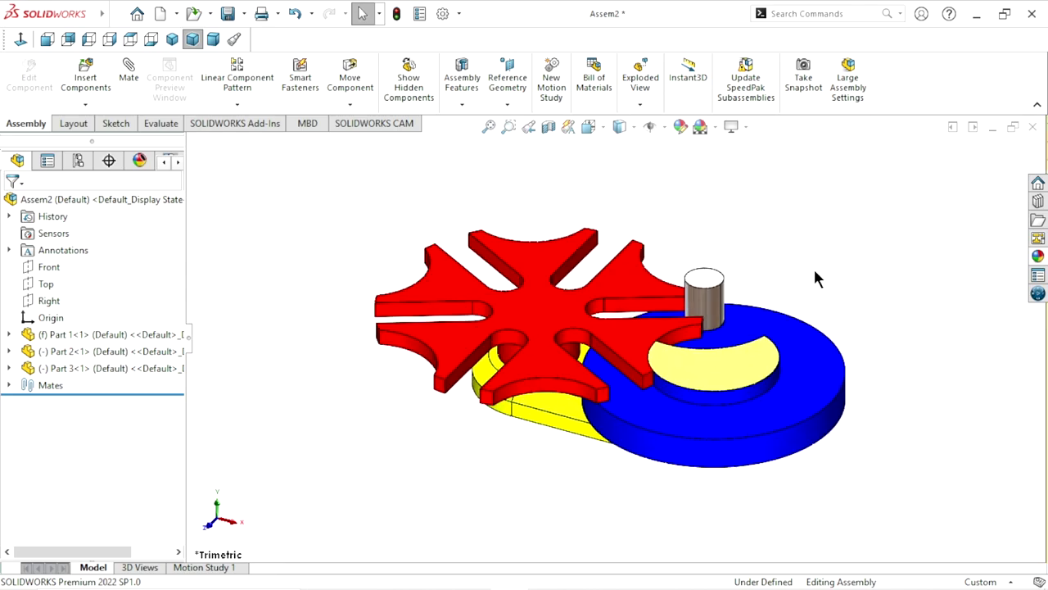
pyautogui.click(218, 566)
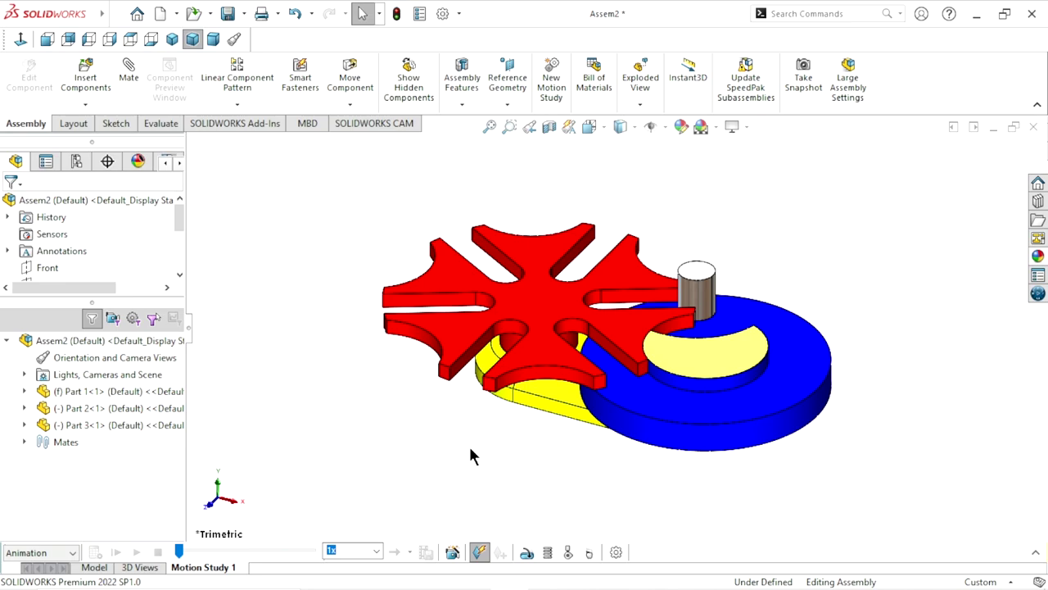
# - Open the motion study properties and expand the Basic Motion settings
pyautogui.click(1034, 551)
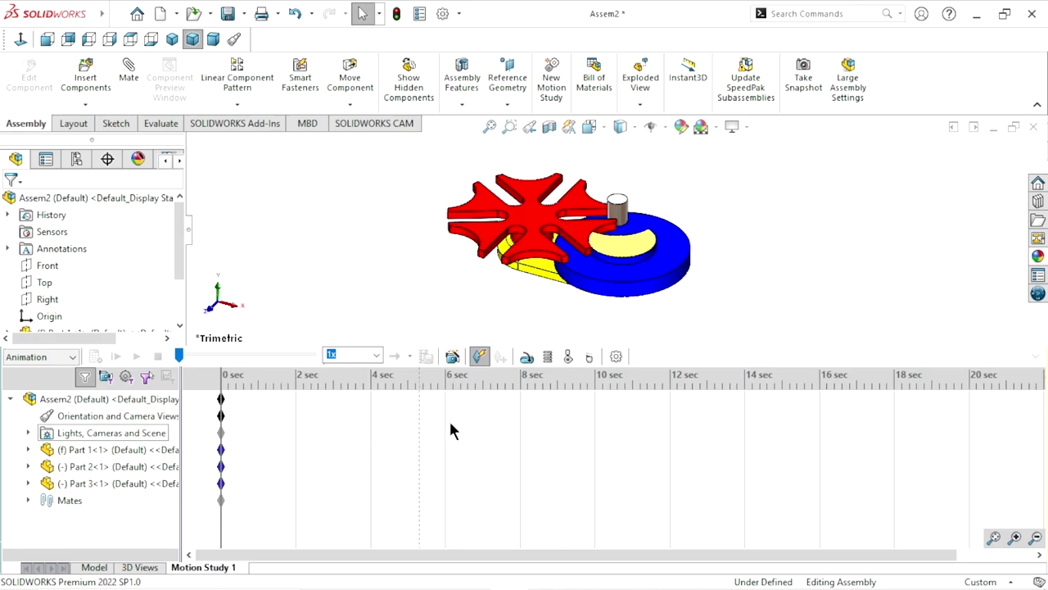
pyautogui.click(618, 353)
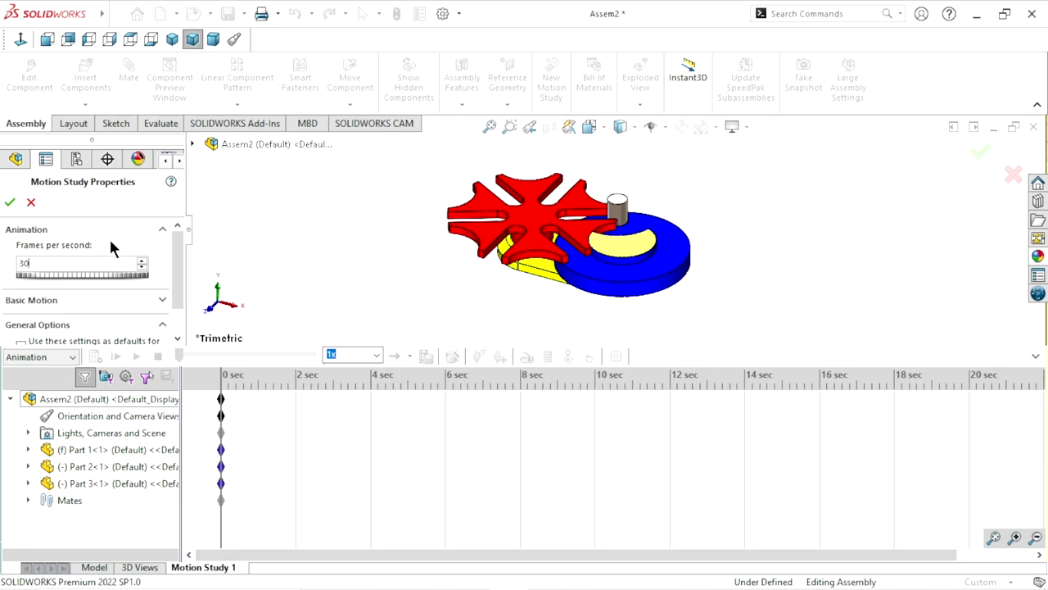
pyautogui.moveTo(176, 251)
pyautogui.mouseDown()
pyautogui.moveTo(182, 287)
pyautogui.moveTo(180, 264)
pyautogui.moveTo(175, 276)
pyautogui.mouseUp()
pyautogui.click(163, 283)
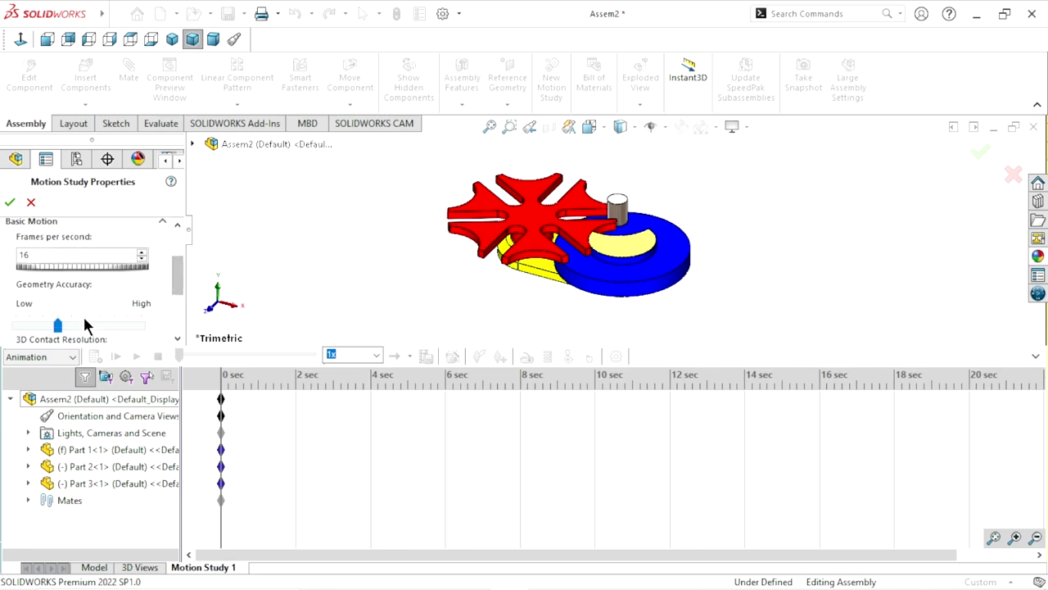
pyautogui.moveTo(179, 279); pyautogui.dragTo(189, 251)
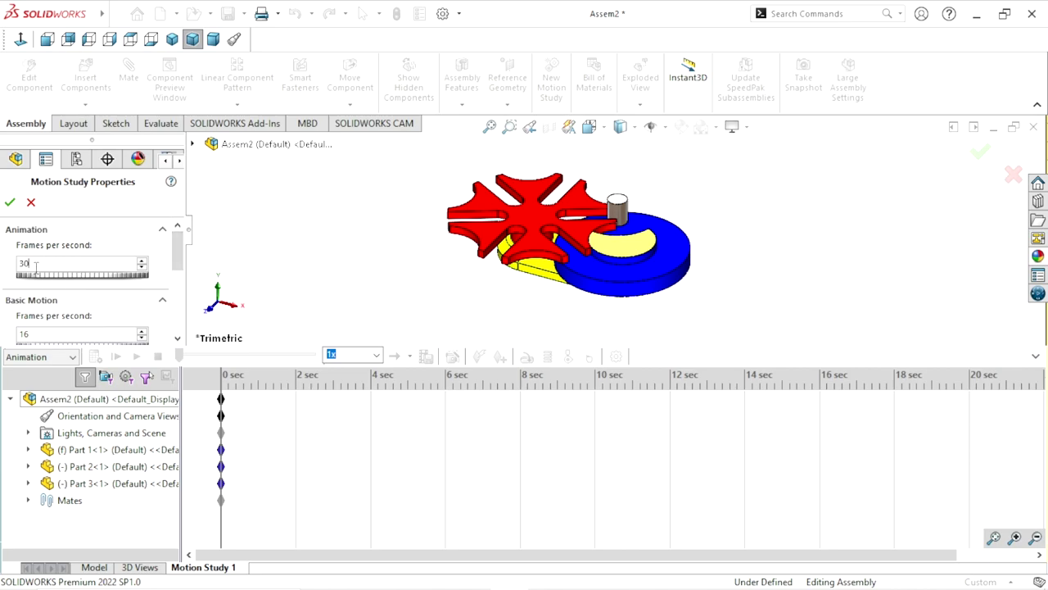
pyautogui.click(163, 230)
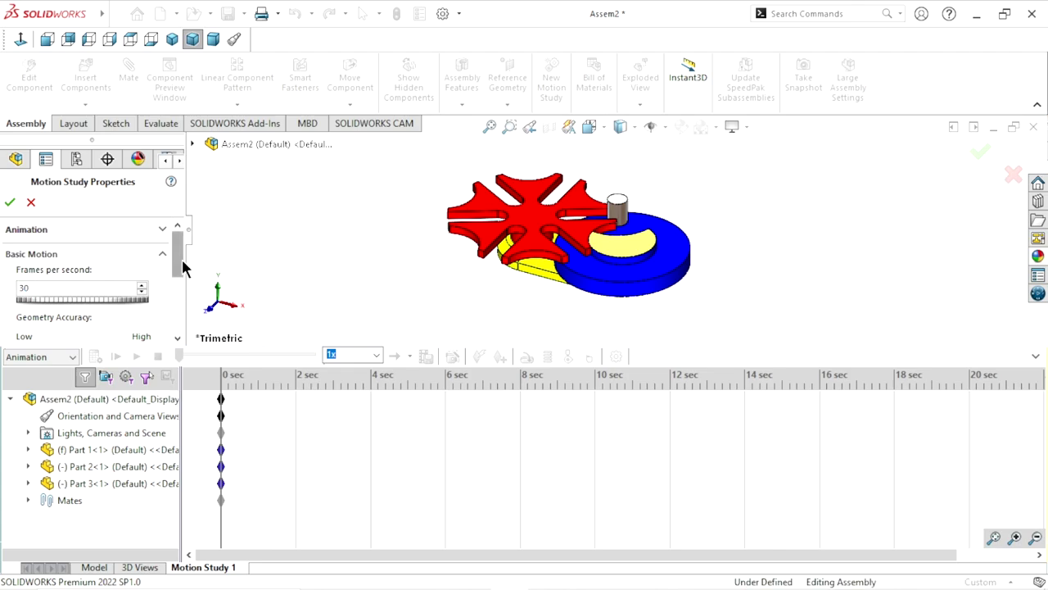
# - Raise 3D Contact Resolution and Geometry Accuracy toward High and apply the properties
pyautogui.scroll(-5, 182, 258)
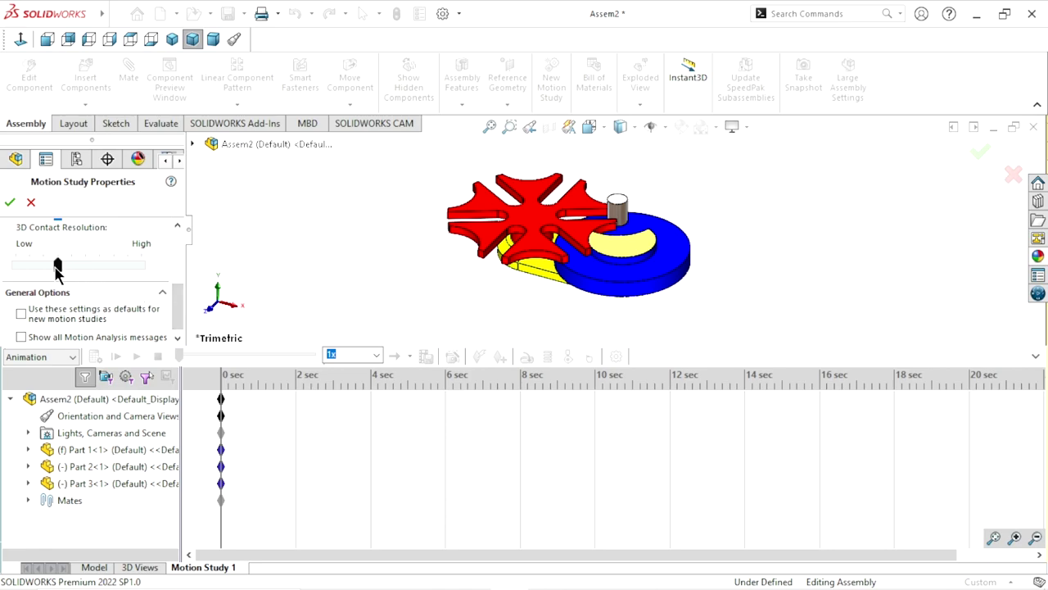
pyautogui.click(123, 266)
pyautogui.scroll(1, 172, 299)
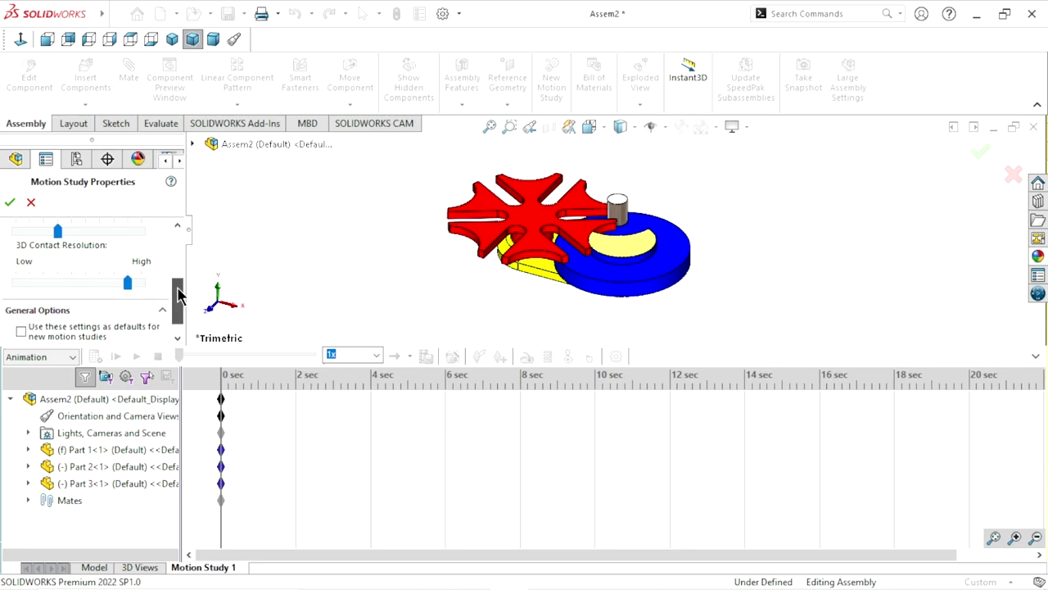
pyautogui.scroll(1, 174, 295)
pyautogui.click(127, 249)
pyautogui.click(128, 248)
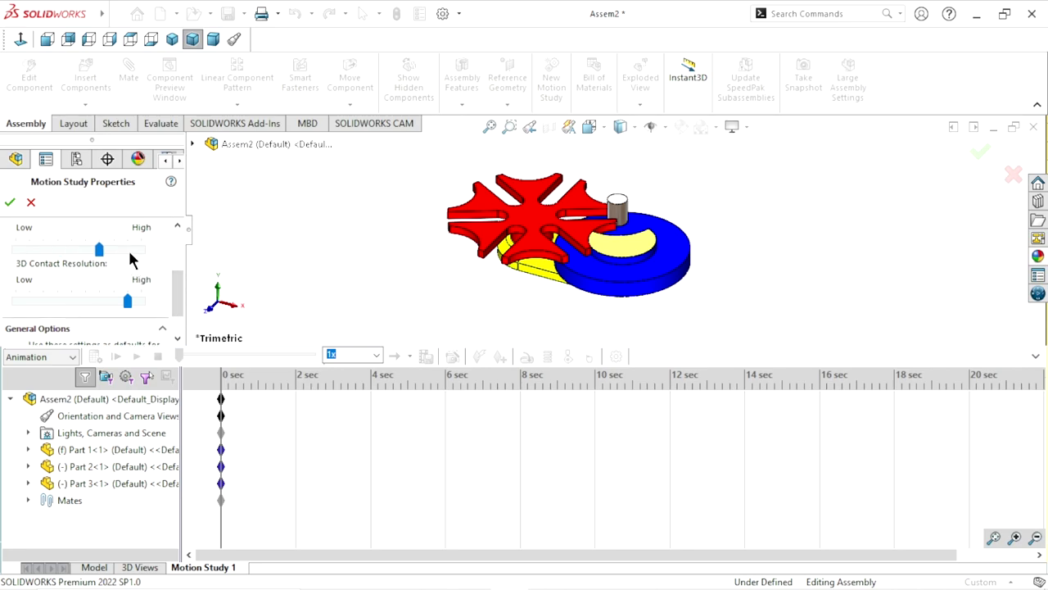
pyautogui.click(128, 248)
pyautogui.click(128, 248)
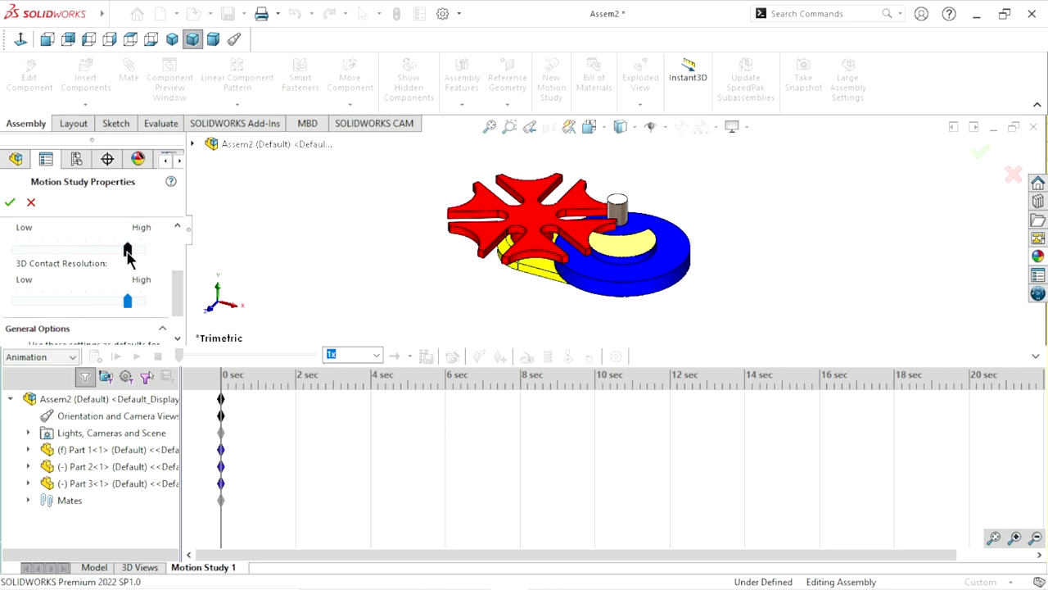
pyautogui.click(9, 203)
pyautogui.click(527, 358)
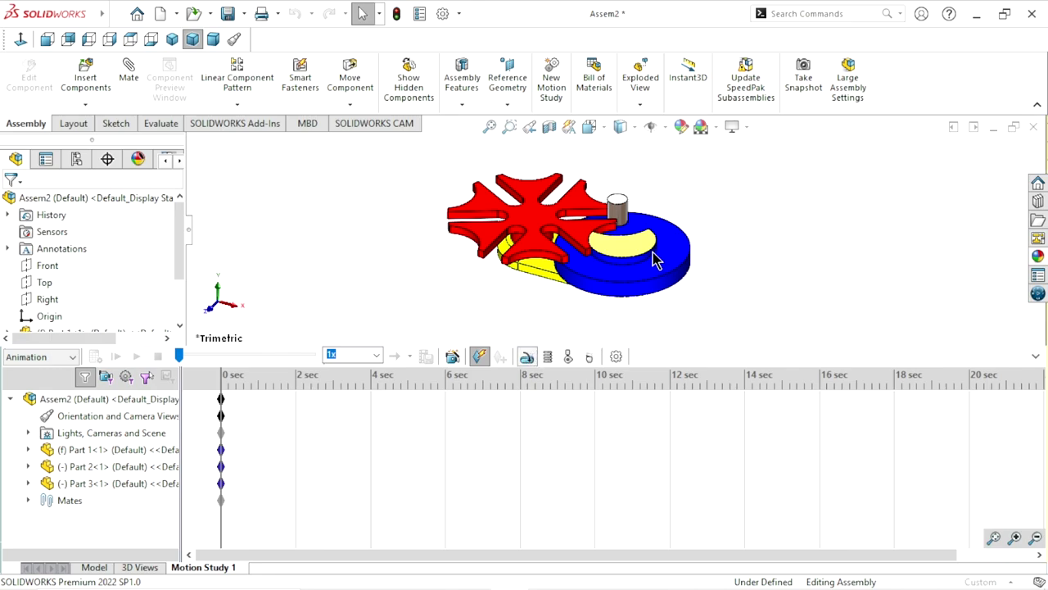
# - Add RotaryMotor1 on the blue driver disc's (Part 3) circular face and accept it
pyautogui.scroll(-3, 648, 269)
pyautogui.scroll(-2, 631, 277)
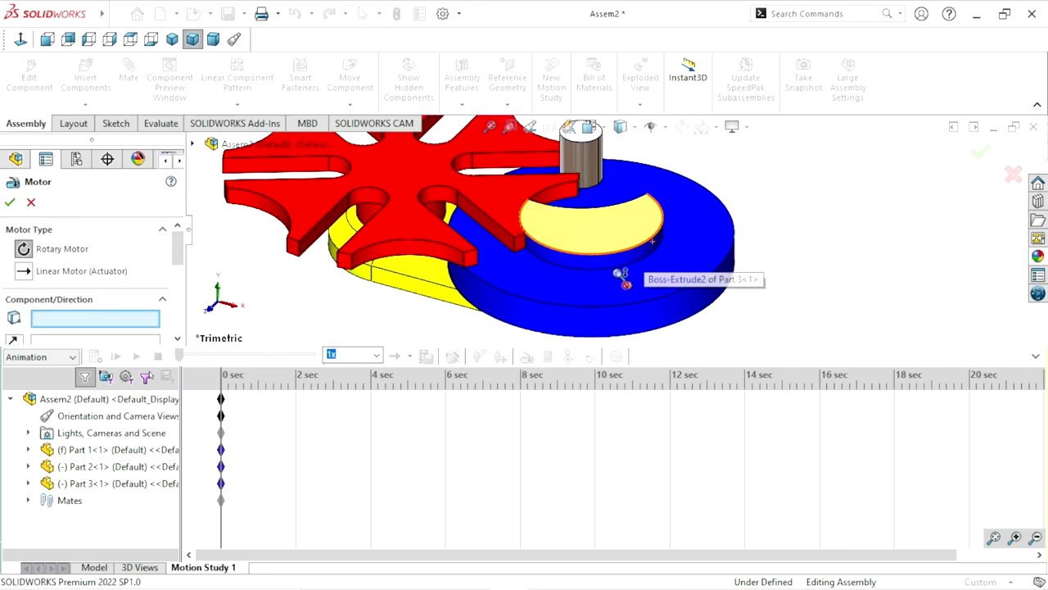
pyautogui.scroll(-3, 622, 277)
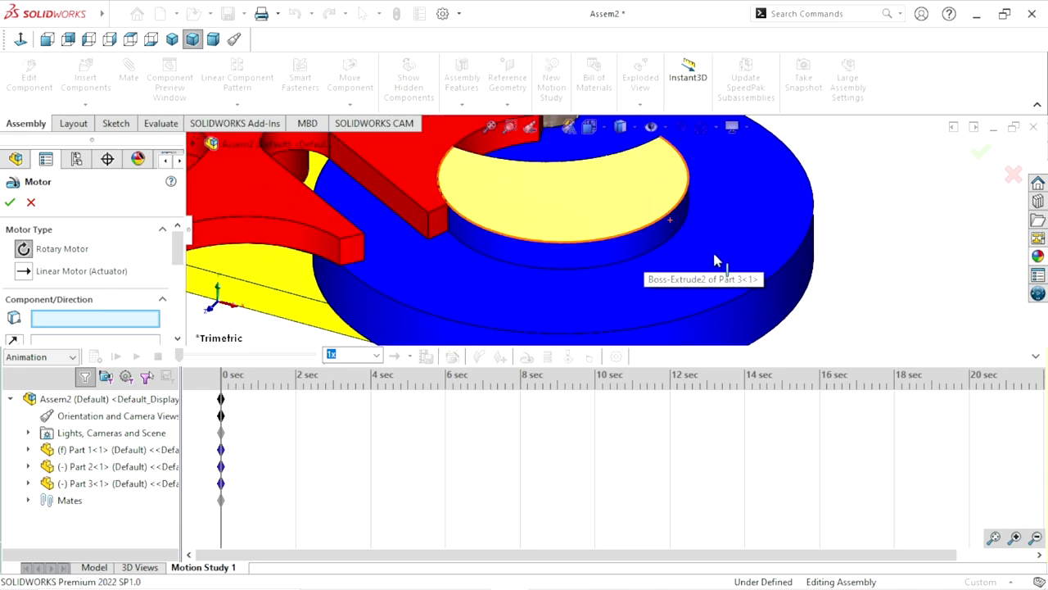
pyautogui.click(598, 259)
pyautogui.scroll(2, 709, 302)
pyautogui.scroll(3, 701, 300)
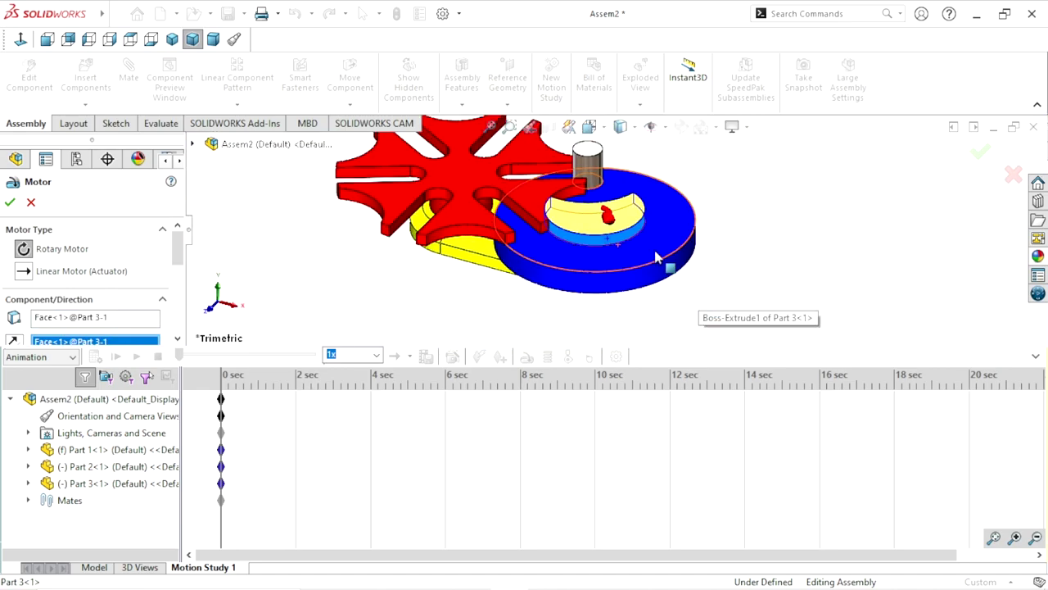
pyautogui.scroll(-2, 614, 237)
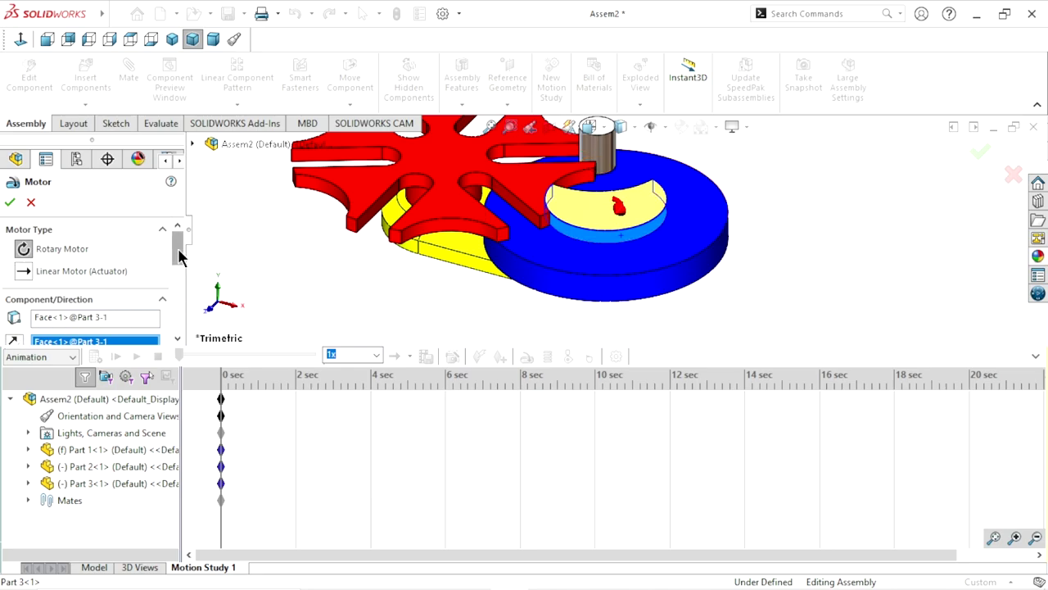
pyautogui.scroll(-3, 179, 256)
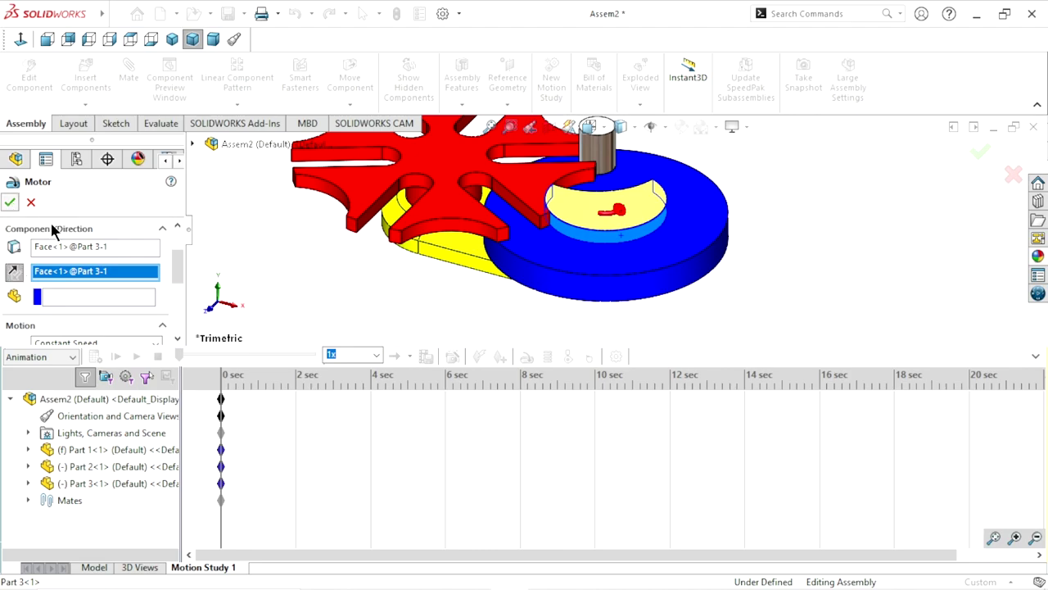
pyautogui.press('Return')
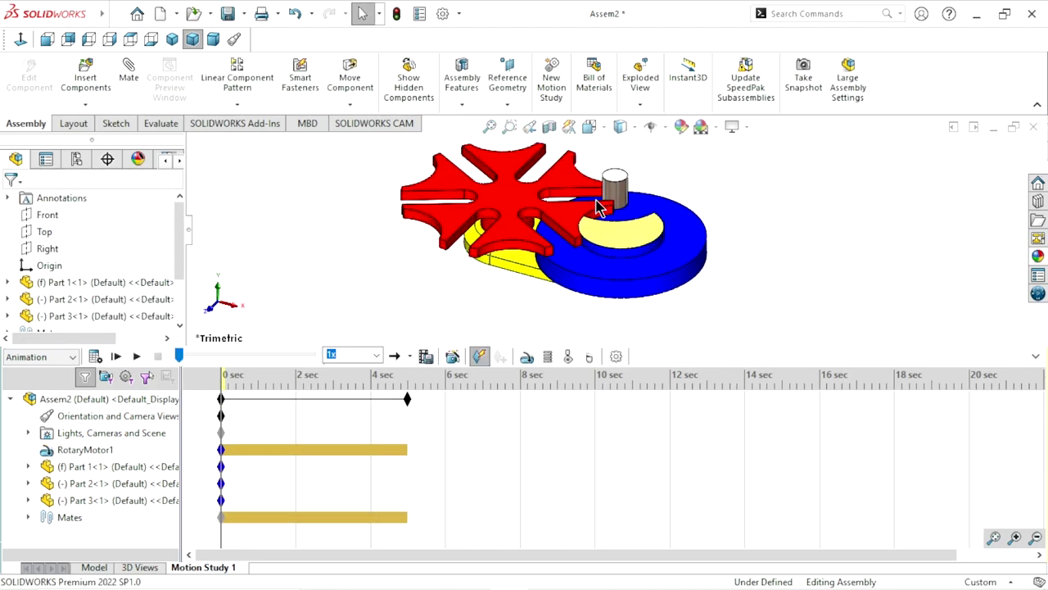
pyautogui.scroll(-2, 649, 250)
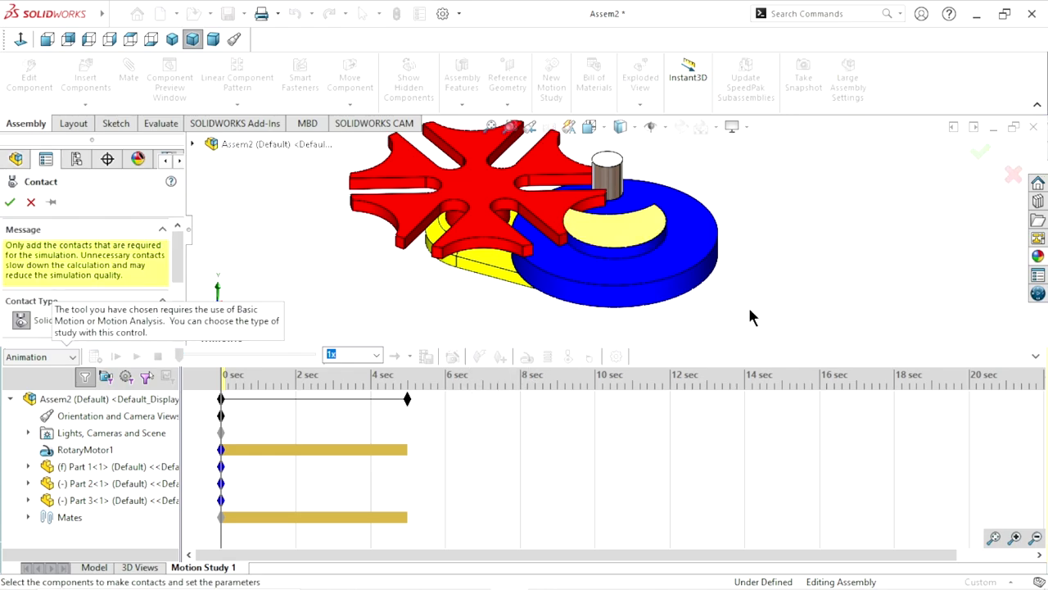
# - Add solid-body contact between the blue driver disc and the red Geneva wheel
pyautogui.click(697, 243)
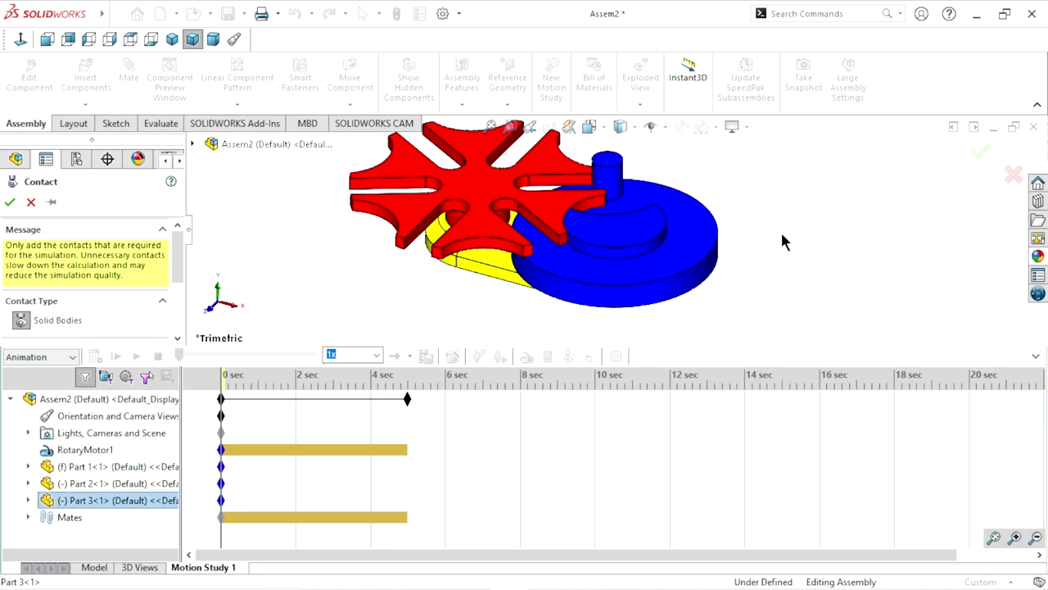
pyautogui.click(493, 201)
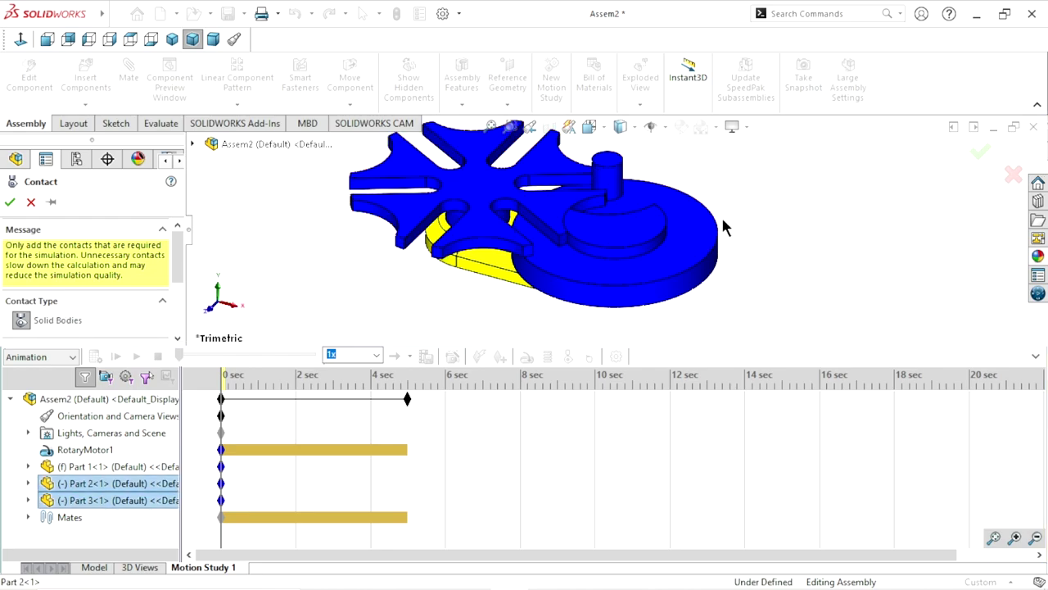
pyautogui.click(10, 202)
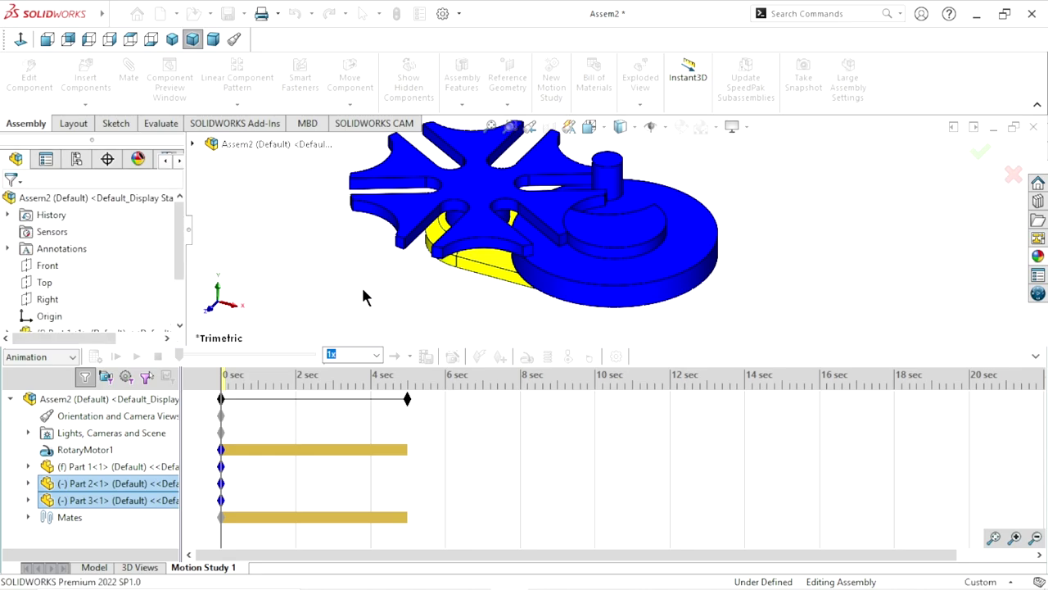
# - Switch the study to Basic Motion, extend it to 16 seconds, and calculate
pyautogui.click(65, 357)
pyautogui.click(36, 389)
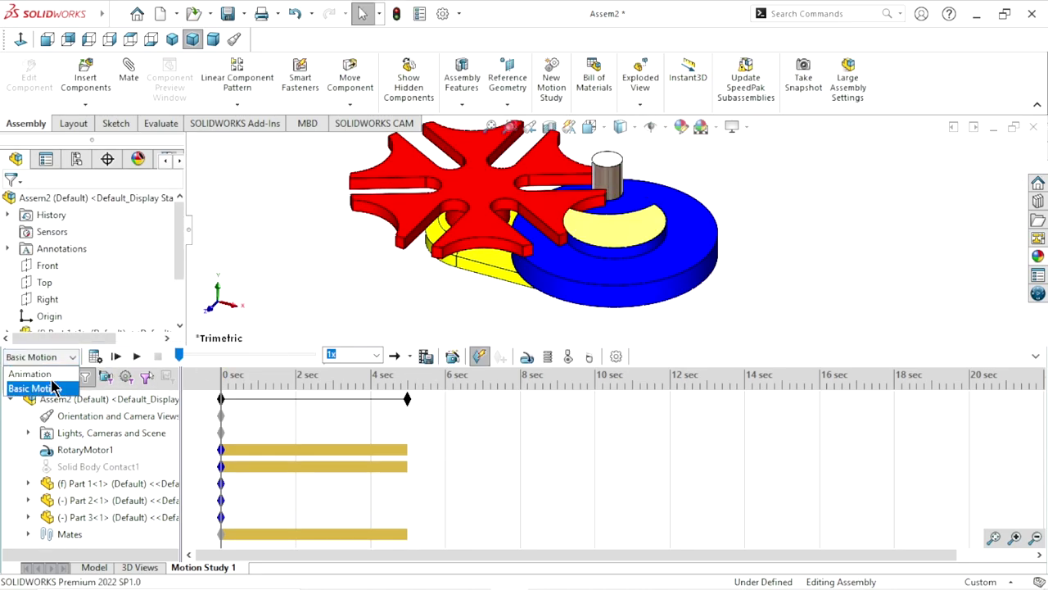
pyautogui.moveTo(408, 400); pyautogui.dragTo(817, 450)
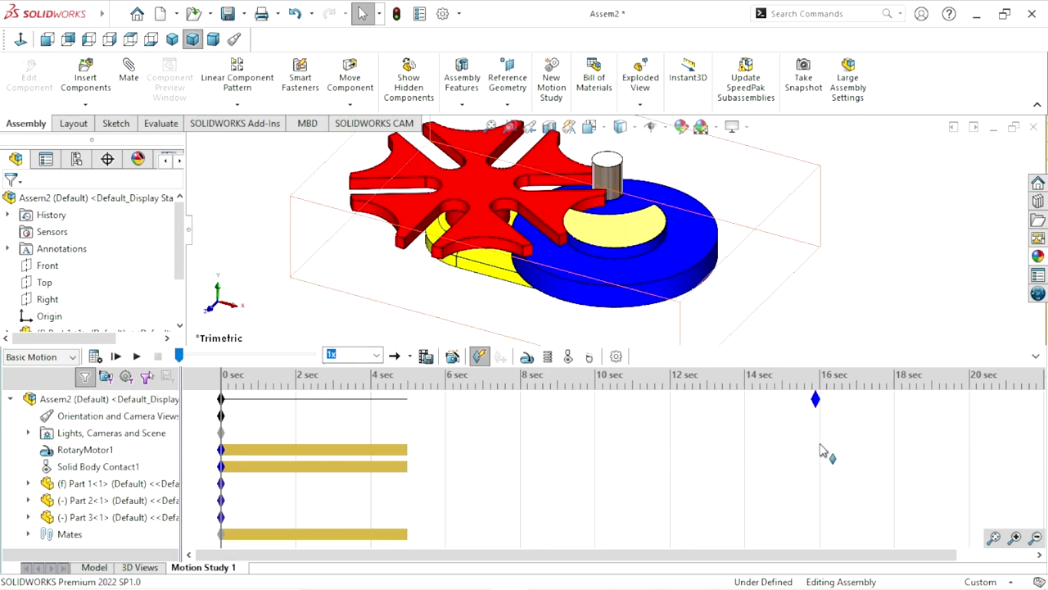
pyautogui.moveTo(825, 450); pyautogui.dragTo(822, 452)
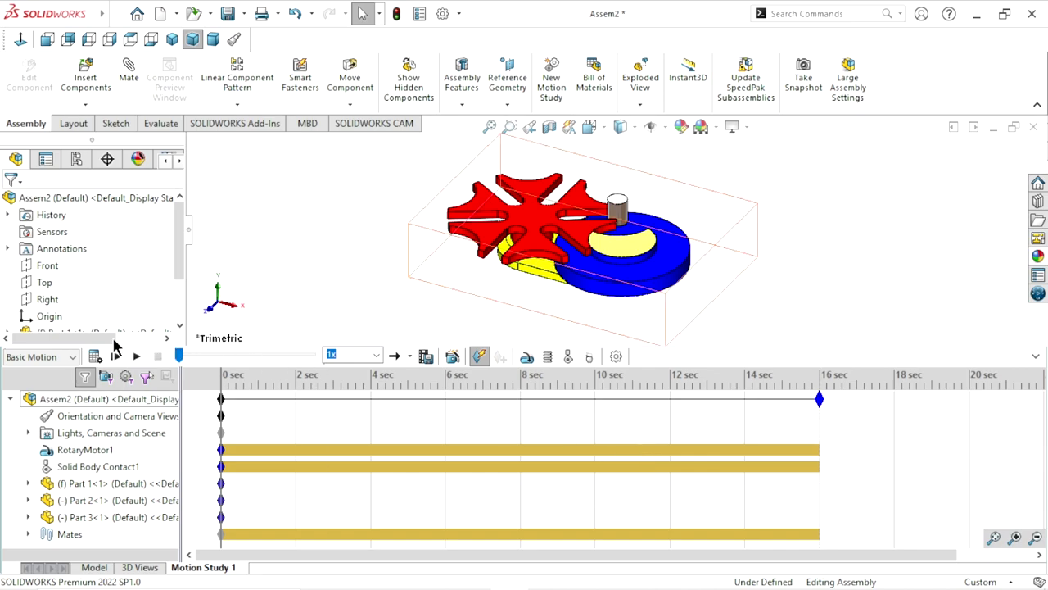
pyautogui.click(95, 356)
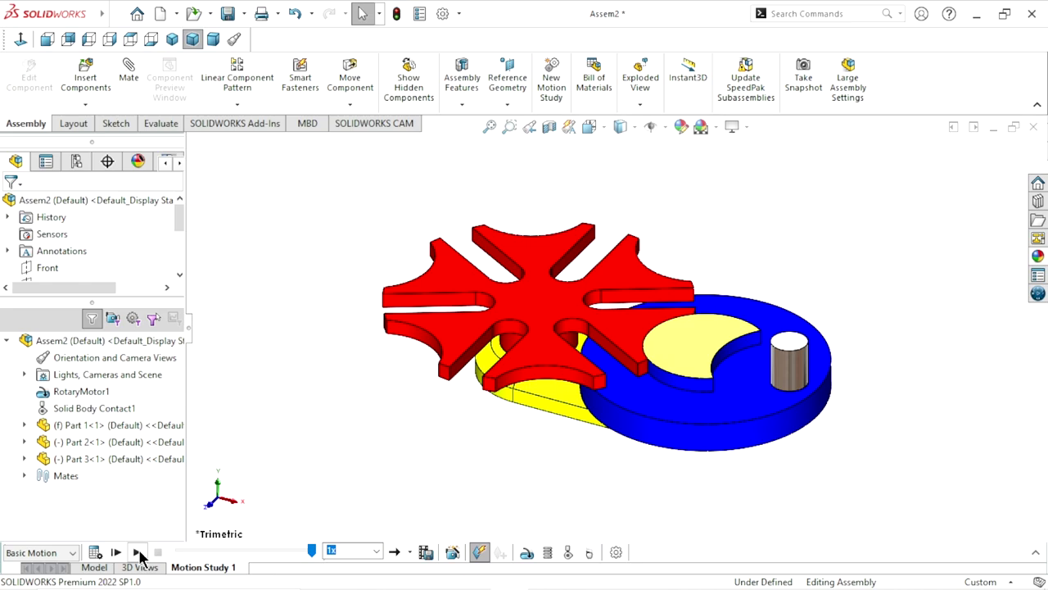
# - Play back the calculated motion to watch the pin turn the wheel, then stop
pyautogui.click(137, 552)
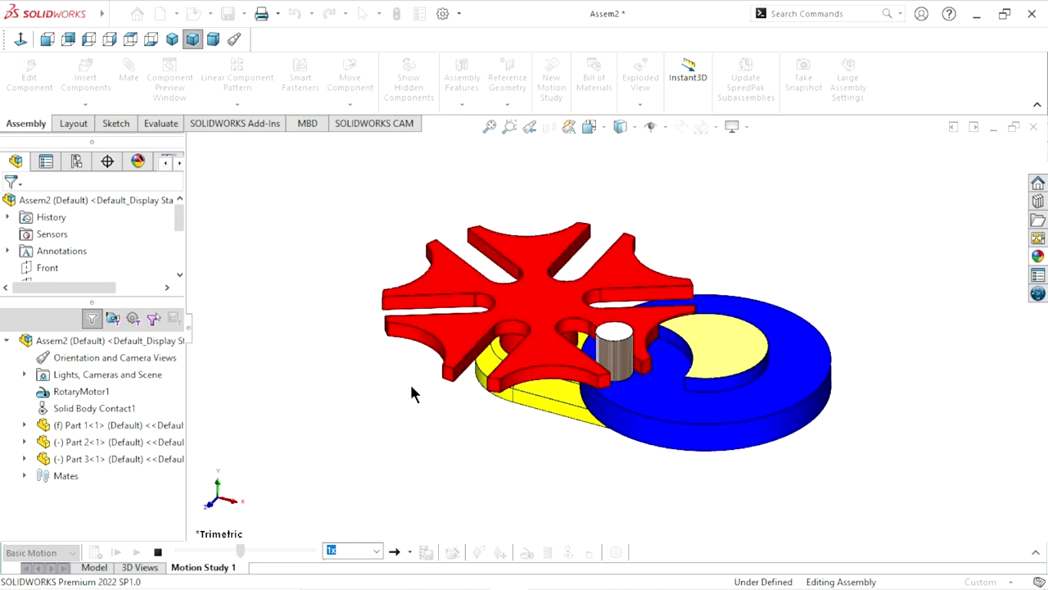
pyautogui.click(159, 552)
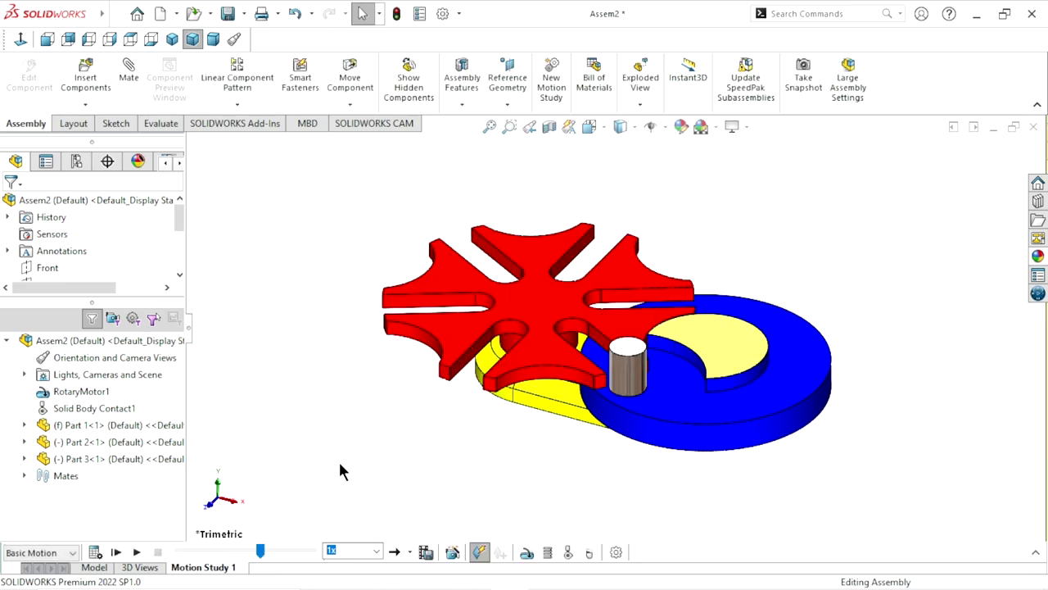
# - Move the study's end key from 16 seconds back to 0
pyautogui.click(1035, 554)
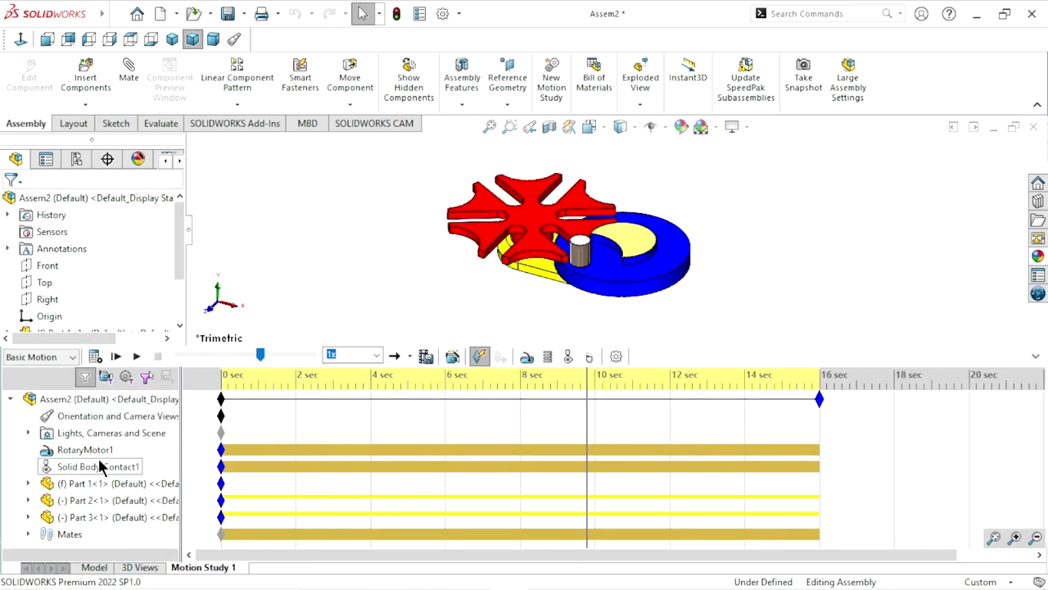
pyautogui.click(818, 401)
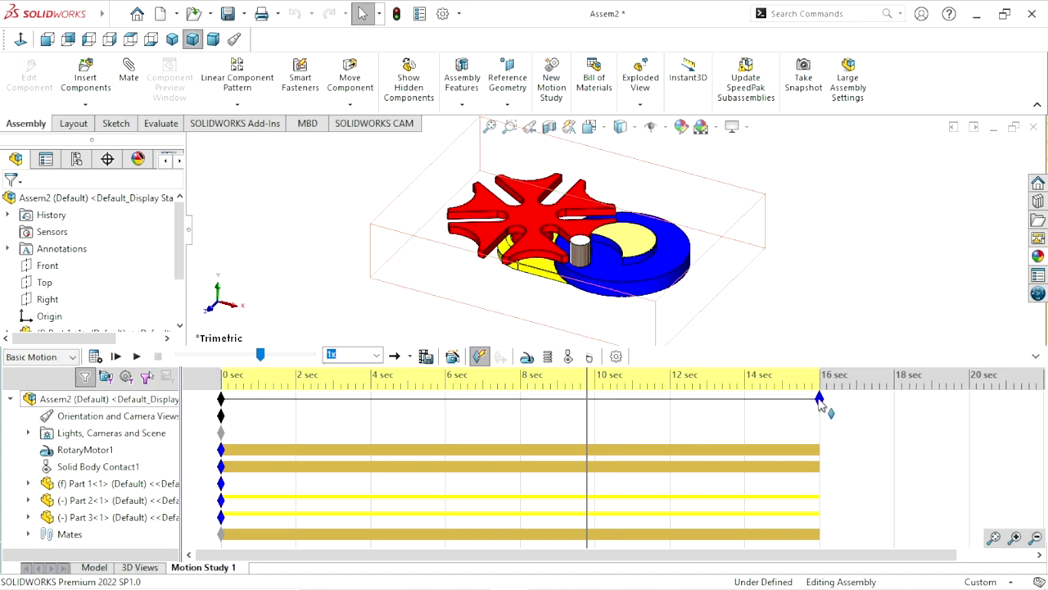
pyautogui.moveTo(818, 403); pyautogui.dragTo(223, 416)
pyautogui.moveTo(586, 433); pyautogui.dragTo(219, 427)
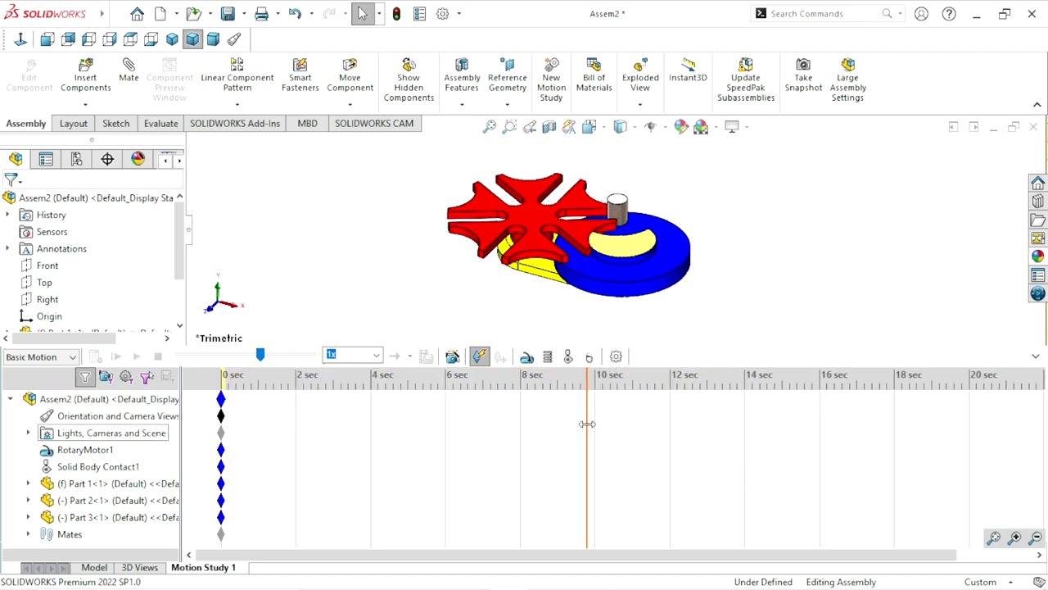
# - Change RotaryMotor1 speed from 100 to 25 RPM, extend the study to 16 seconds, and recalculate
pyautogui.rightClick(85, 450)
pyautogui.click(103, 262)
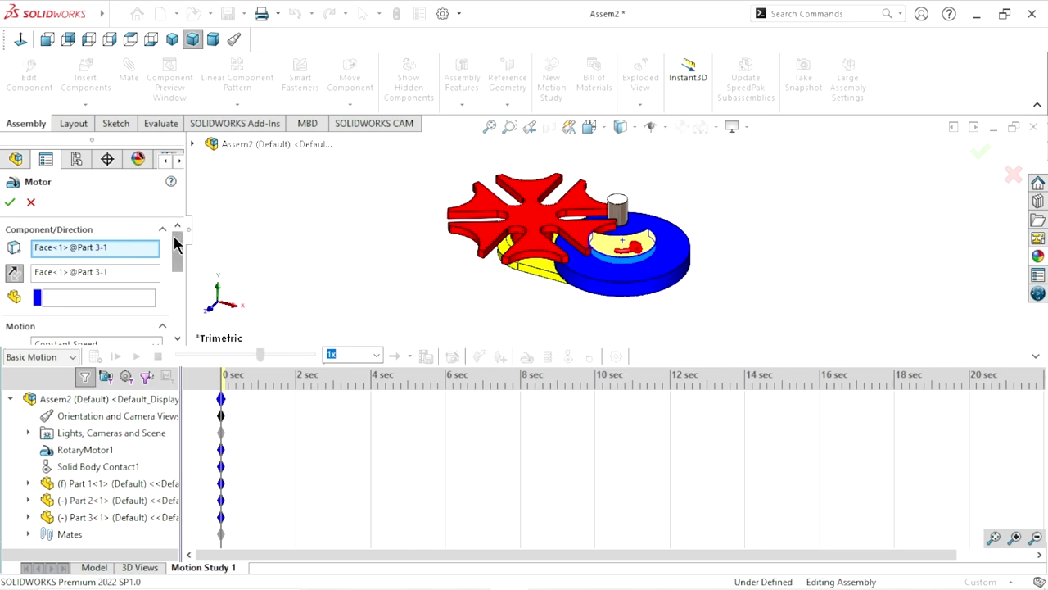
pyautogui.moveTo(176, 245); pyautogui.dragTo(180, 271)
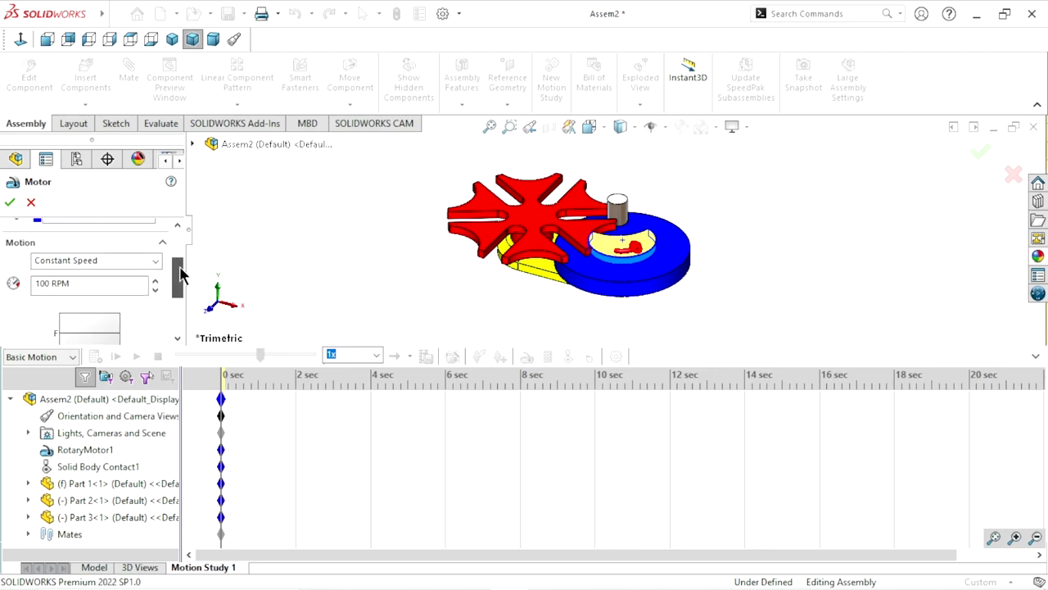
pyautogui.doubleClick(51, 287)
pyautogui.write('25')
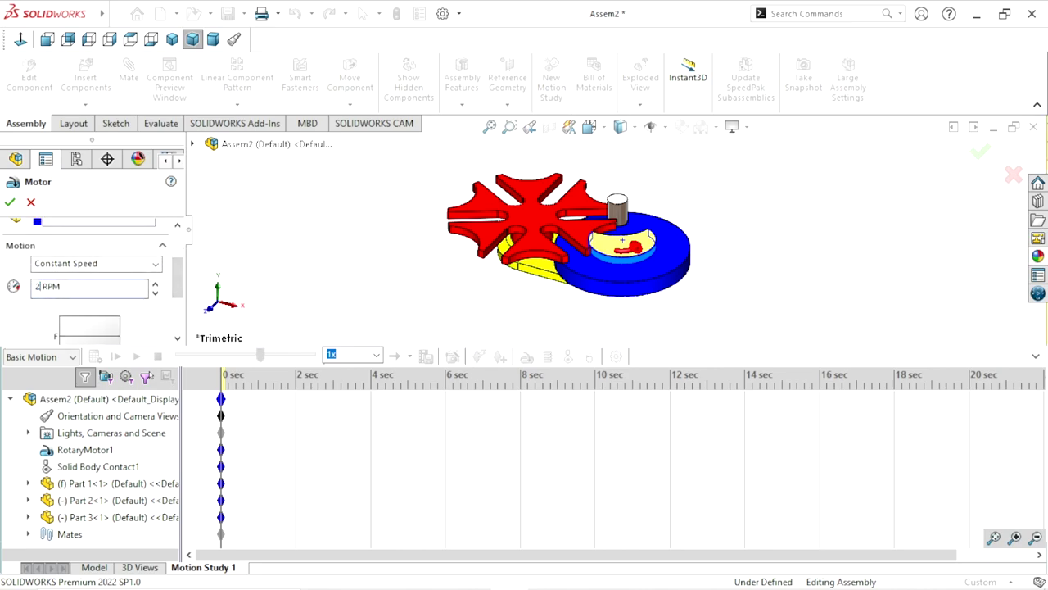
pyautogui.click(11, 202)
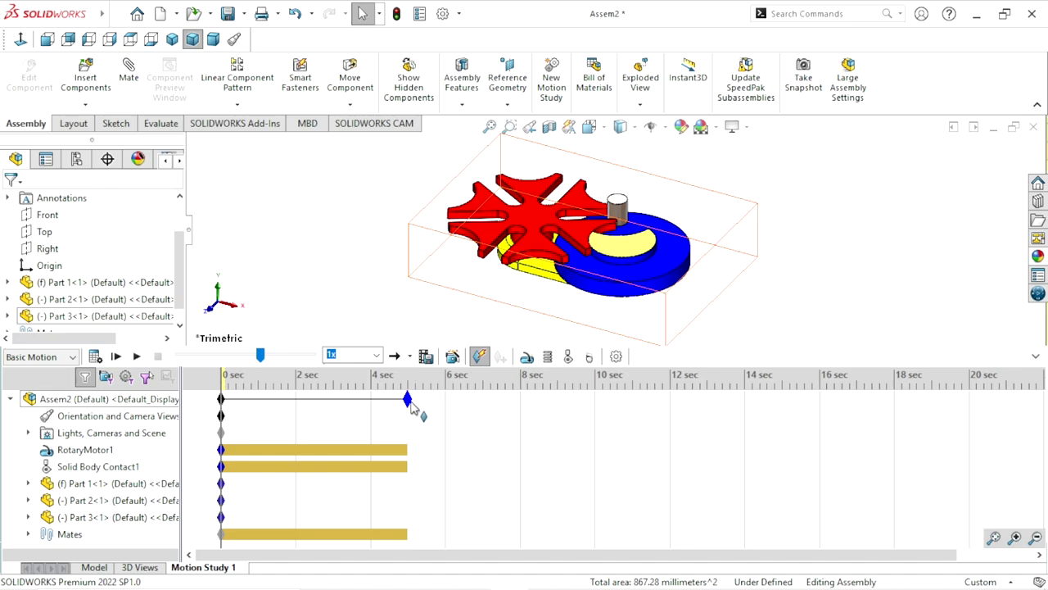
pyautogui.moveTo(408, 407); pyautogui.dragTo(818, 441)
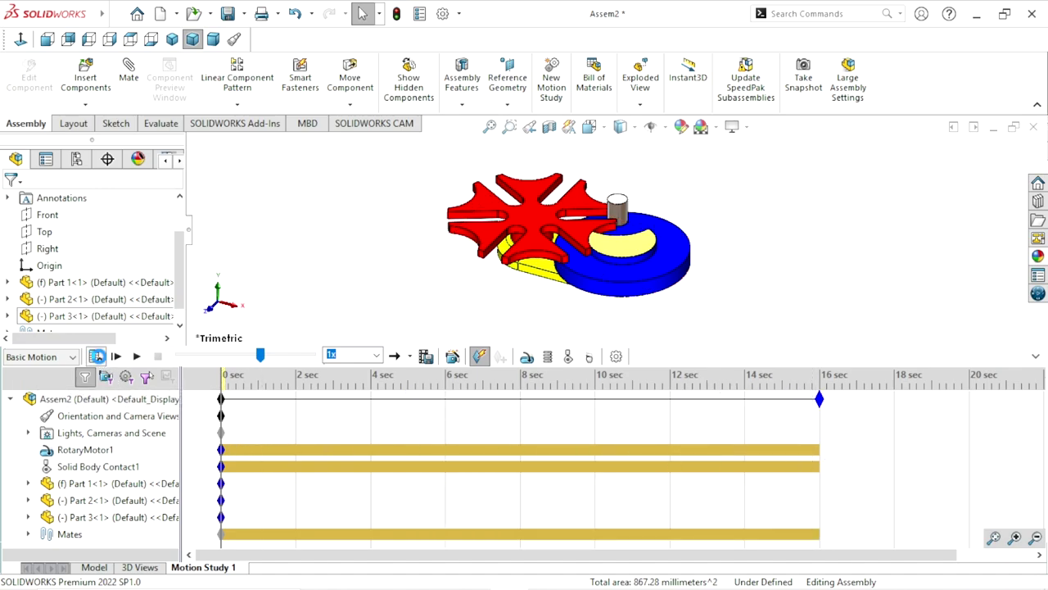
pyautogui.click(96, 355)
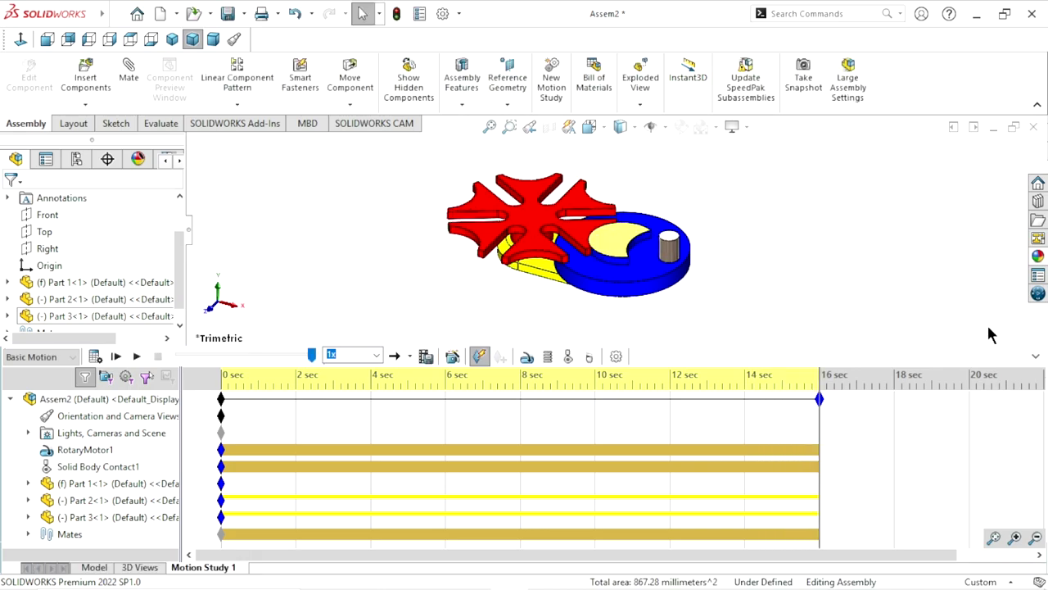
# - Play the recalculated 25 RPM motion with the timeline hidden, viewing it from the Top
pyautogui.moveTo(551, 347); pyautogui.dragTo(368, 524)
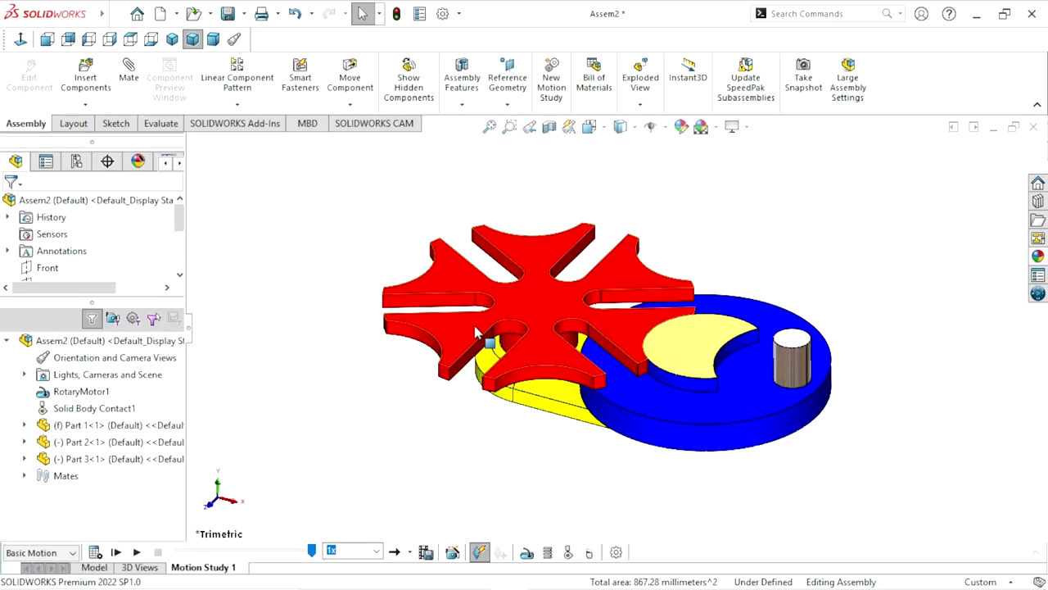
pyautogui.click(136, 552)
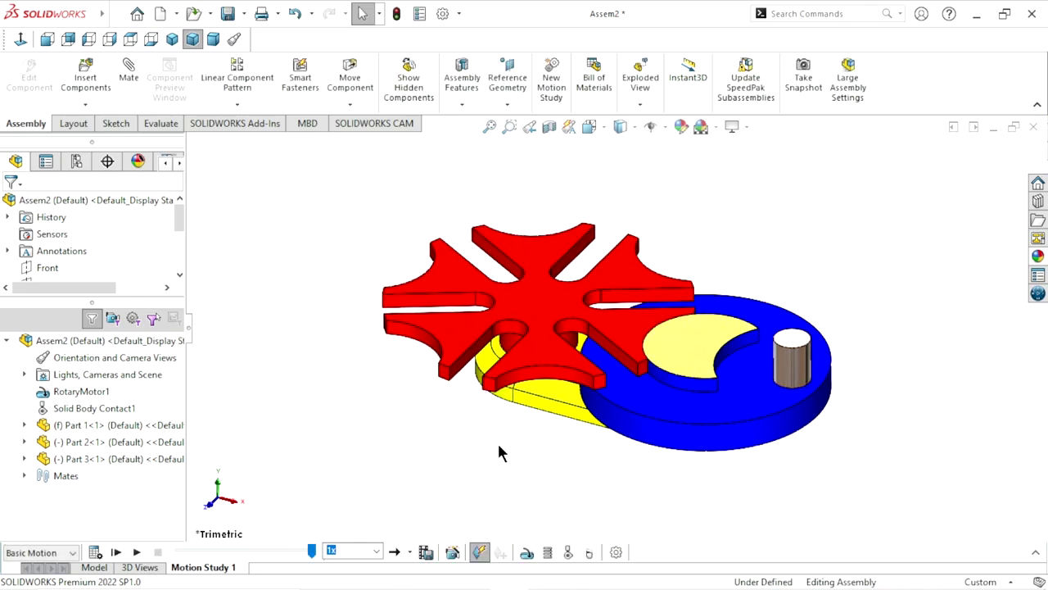
pyautogui.click(136, 553)
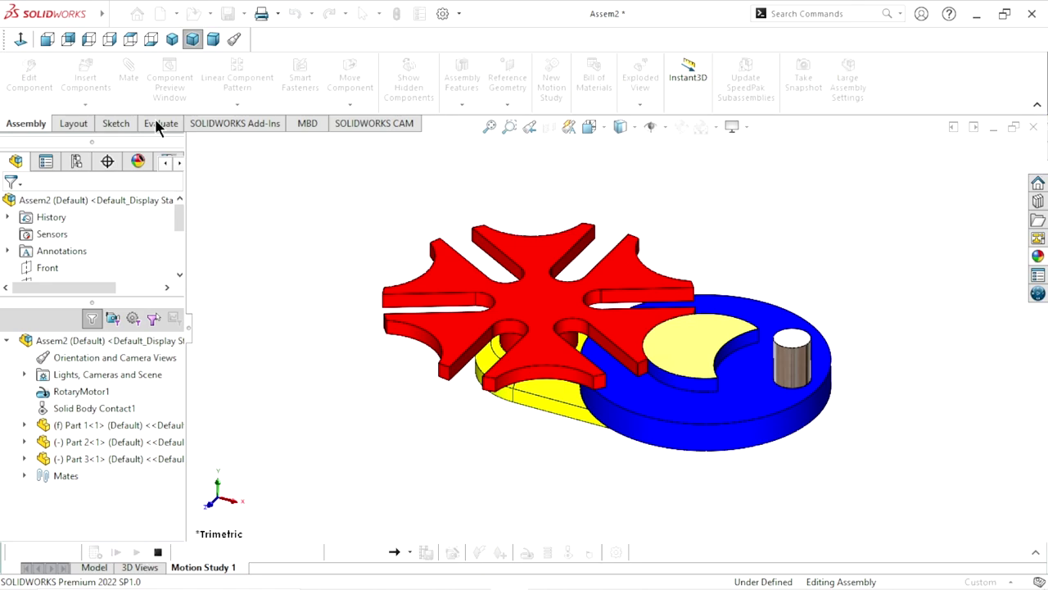
pyautogui.click(130, 38)
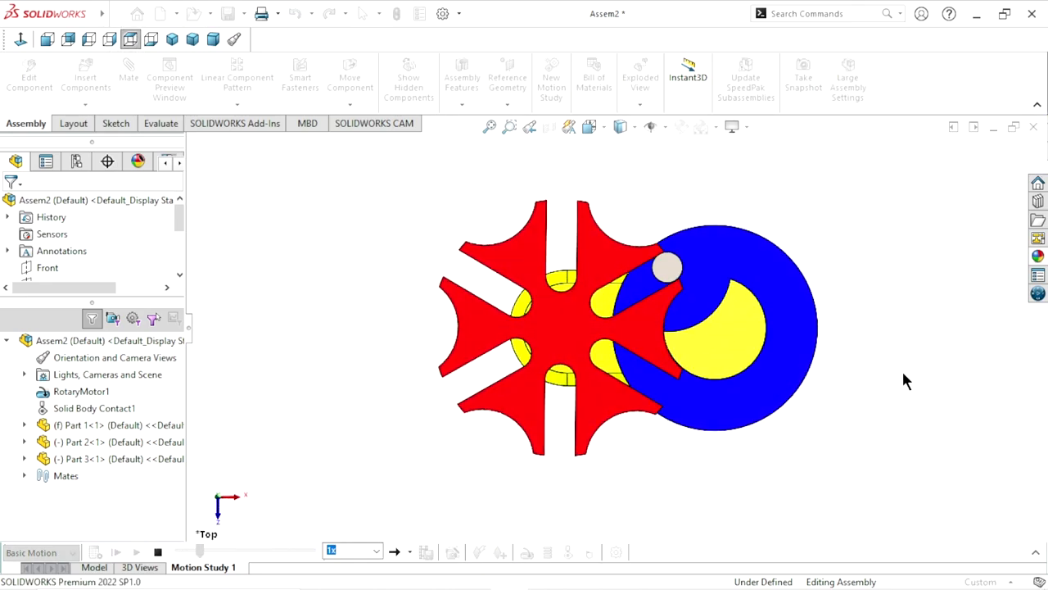